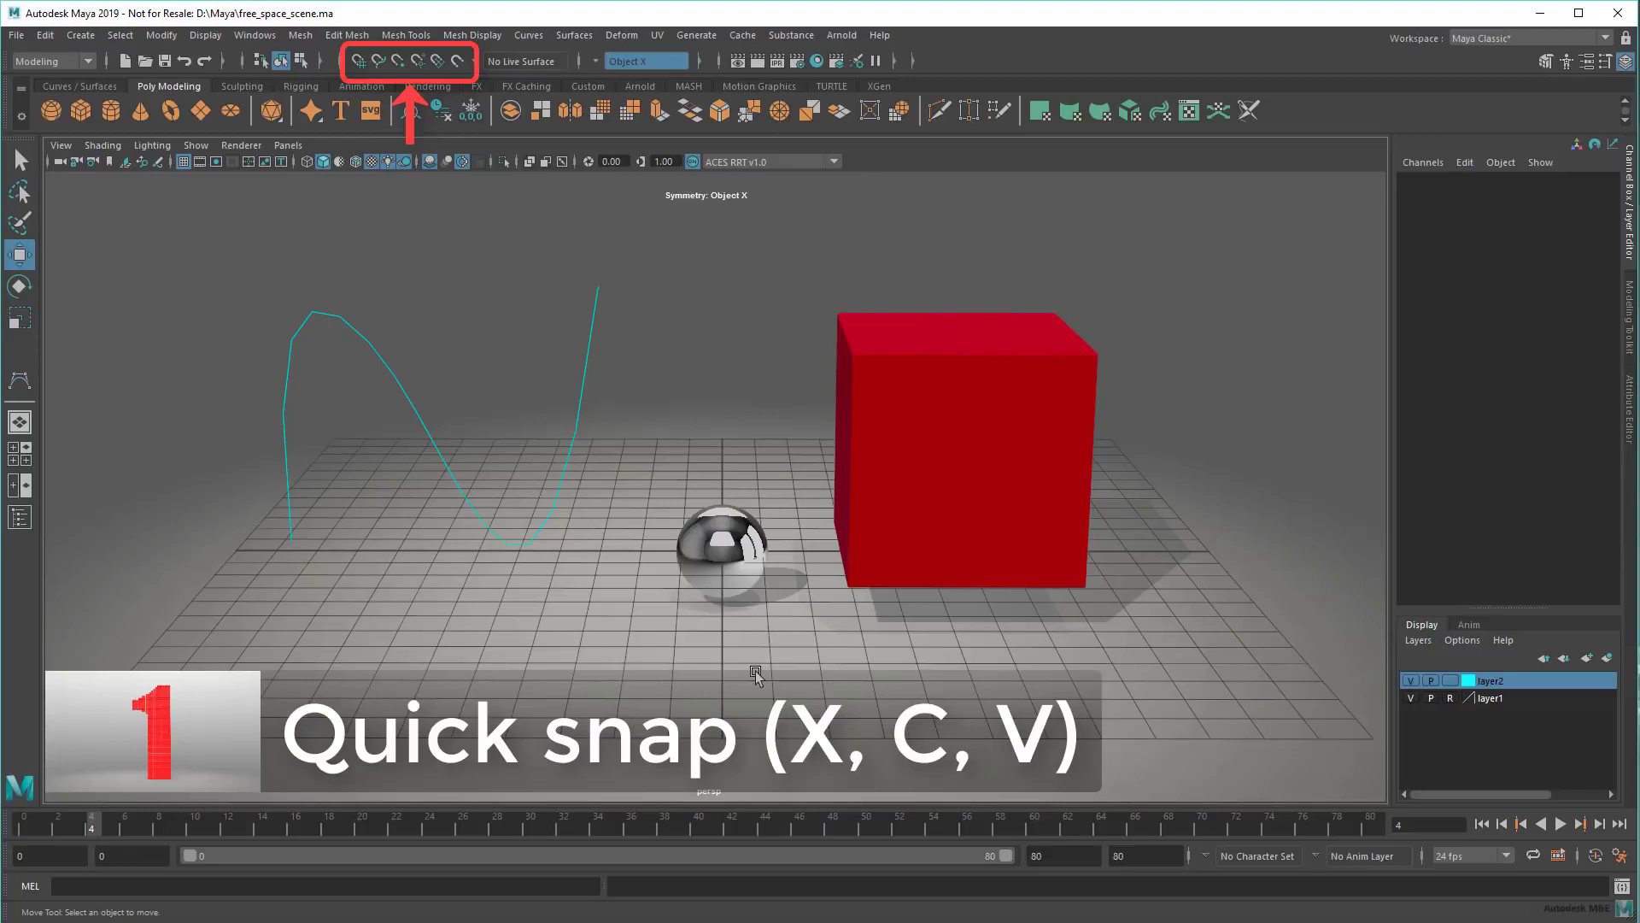
Step: Move the chrome sphere around the floor and vertex-snap it onto the cube's left edge
{"action": "left_click", "coordinate": [711, 554]}
{"action": "mouse_move", "coordinate": [711, 553]}
{"action": "left_mouse_down"}
{"action": "mouse_move", "coordinate": [690, 664]}
{"action": "mouse_move", "coordinate": [619, 603]}
{"action": "left_mouse_up"}
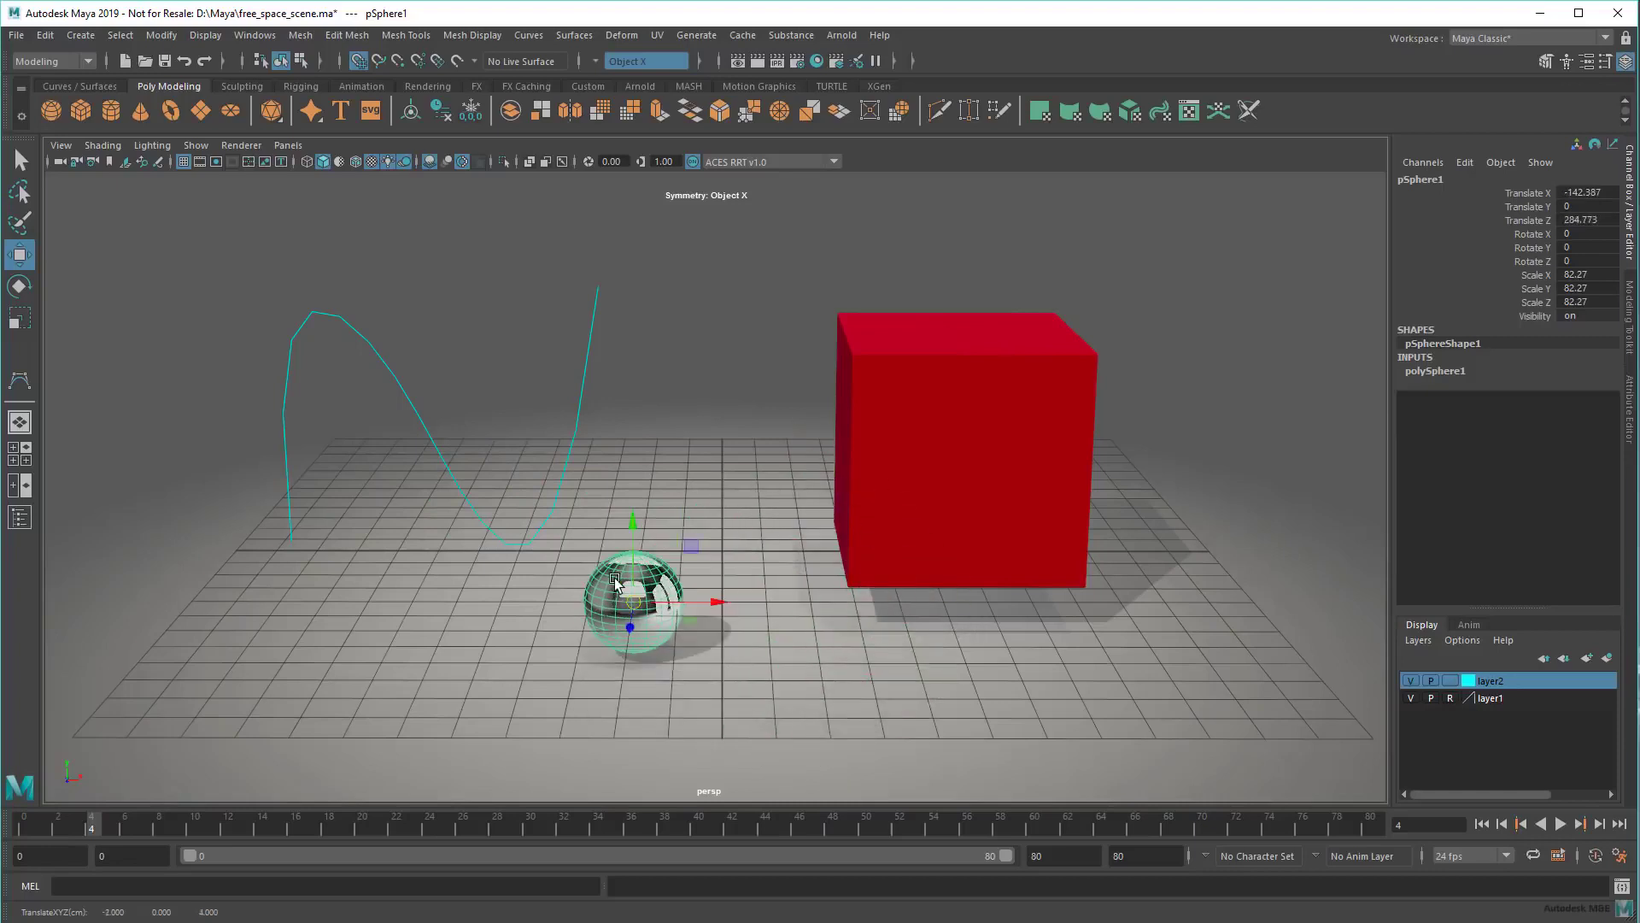
{"action": "middle_click_drag", "start_coordinate": [567, 275], "coordinate": [292, 357]}
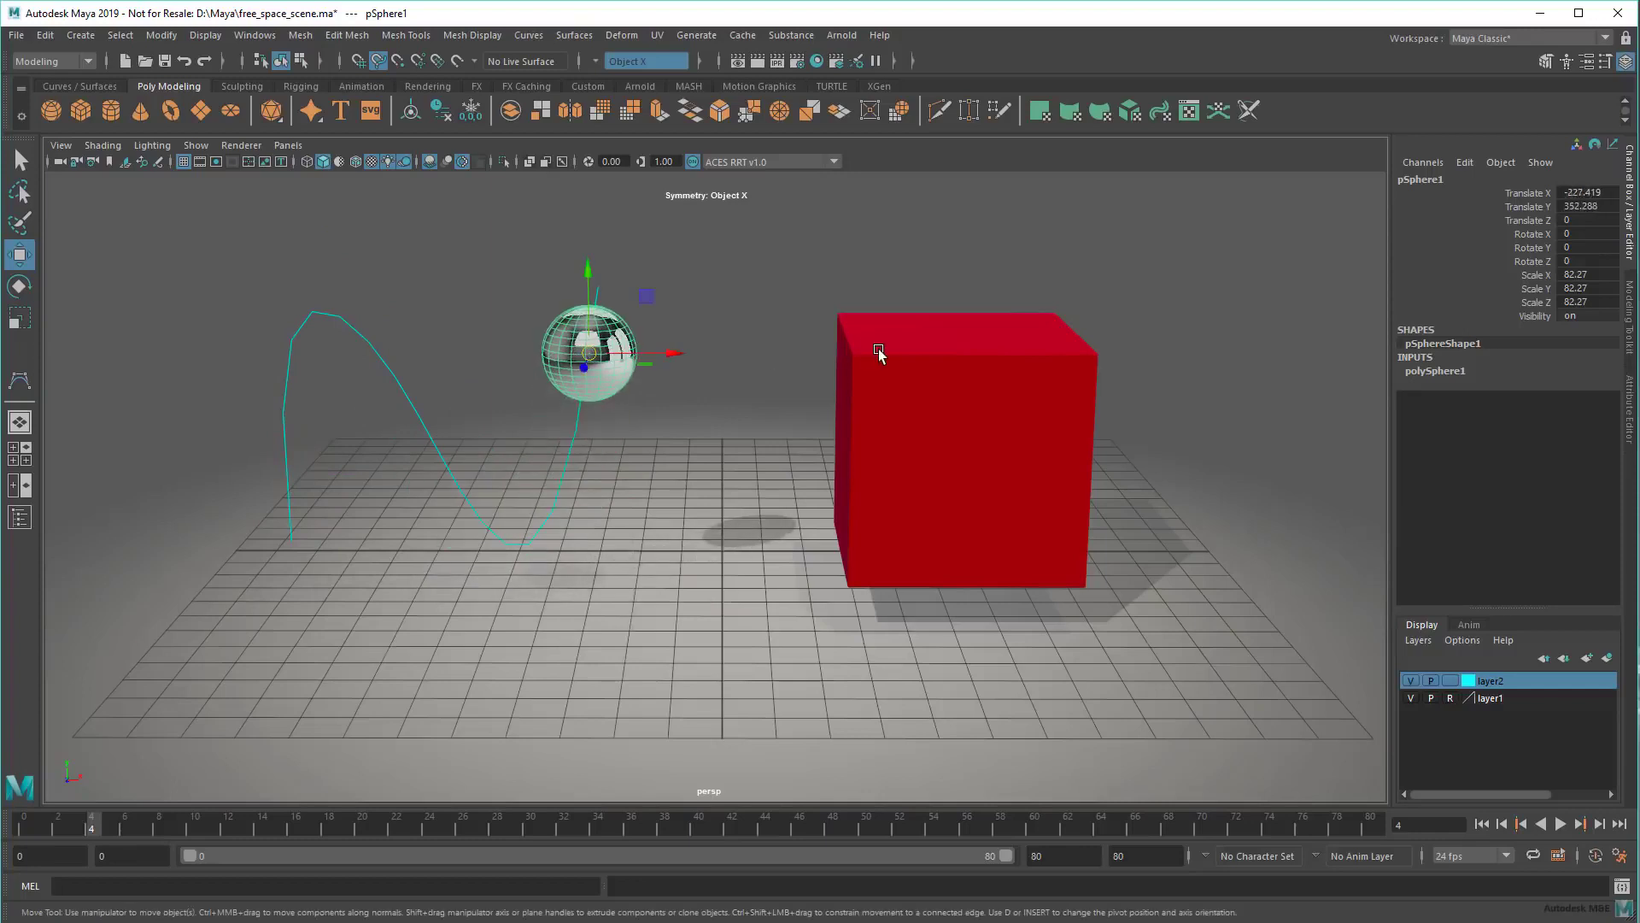
{"action": "mouse_move", "coordinate": [292, 357]}
{"action": "middle_mouse_down"}
{"action": "mouse_move", "coordinate": [853, 390]}
{"action": "mouse_move", "coordinate": [999, 603]}
{"action": "middle_mouse_up"}
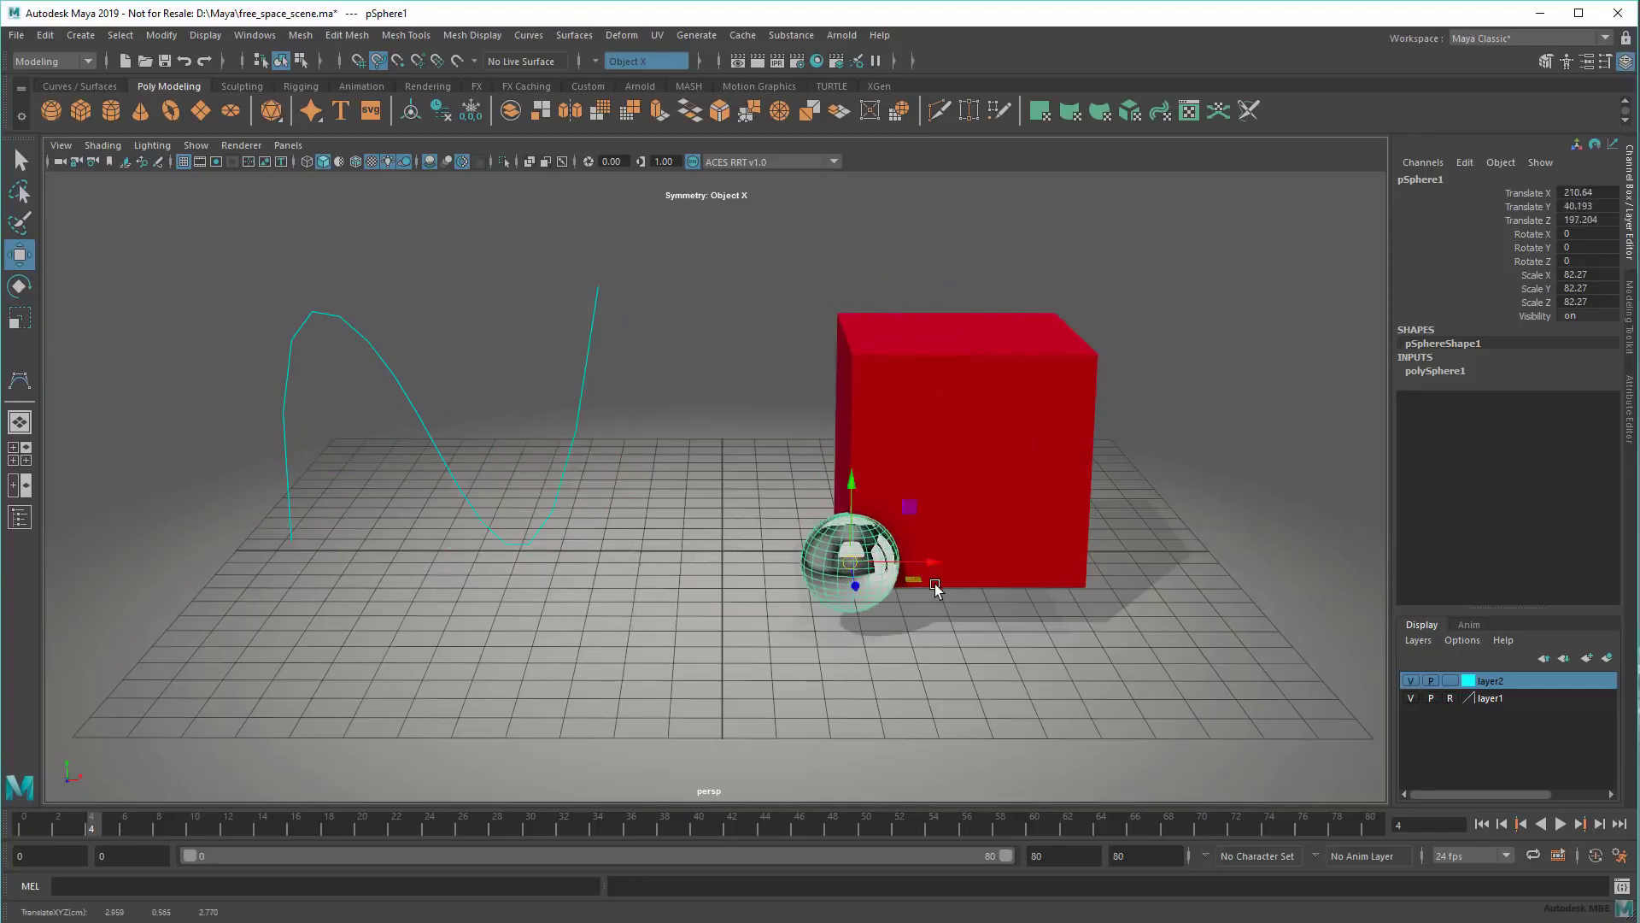
{"action": "left_click", "coordinate": [396, 63]}
{"action": "mouse_move", "coordinate": [868, 358]}
{"action": "middle_mouse_down"}
{"action": "mouse_move", "coordinate": [833, 461]}
{"action": "mouse_move", "coordinate": [836, 372]}
{"action": "middle_mouse_up"}
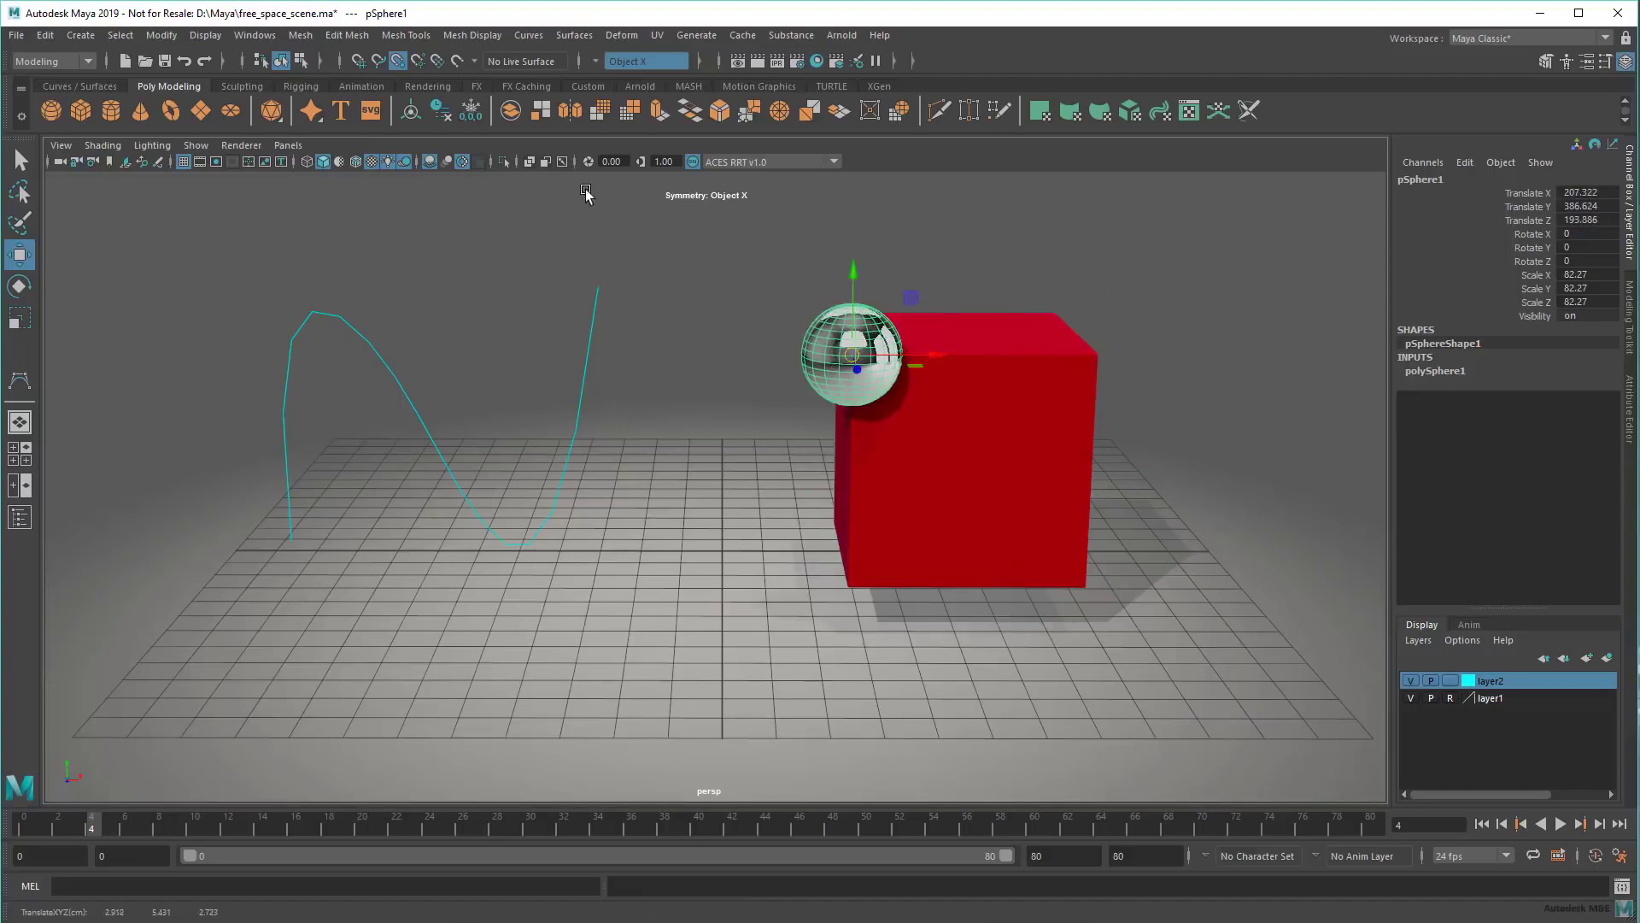
{"action": "left_click", "coordinate": [396, 65]}
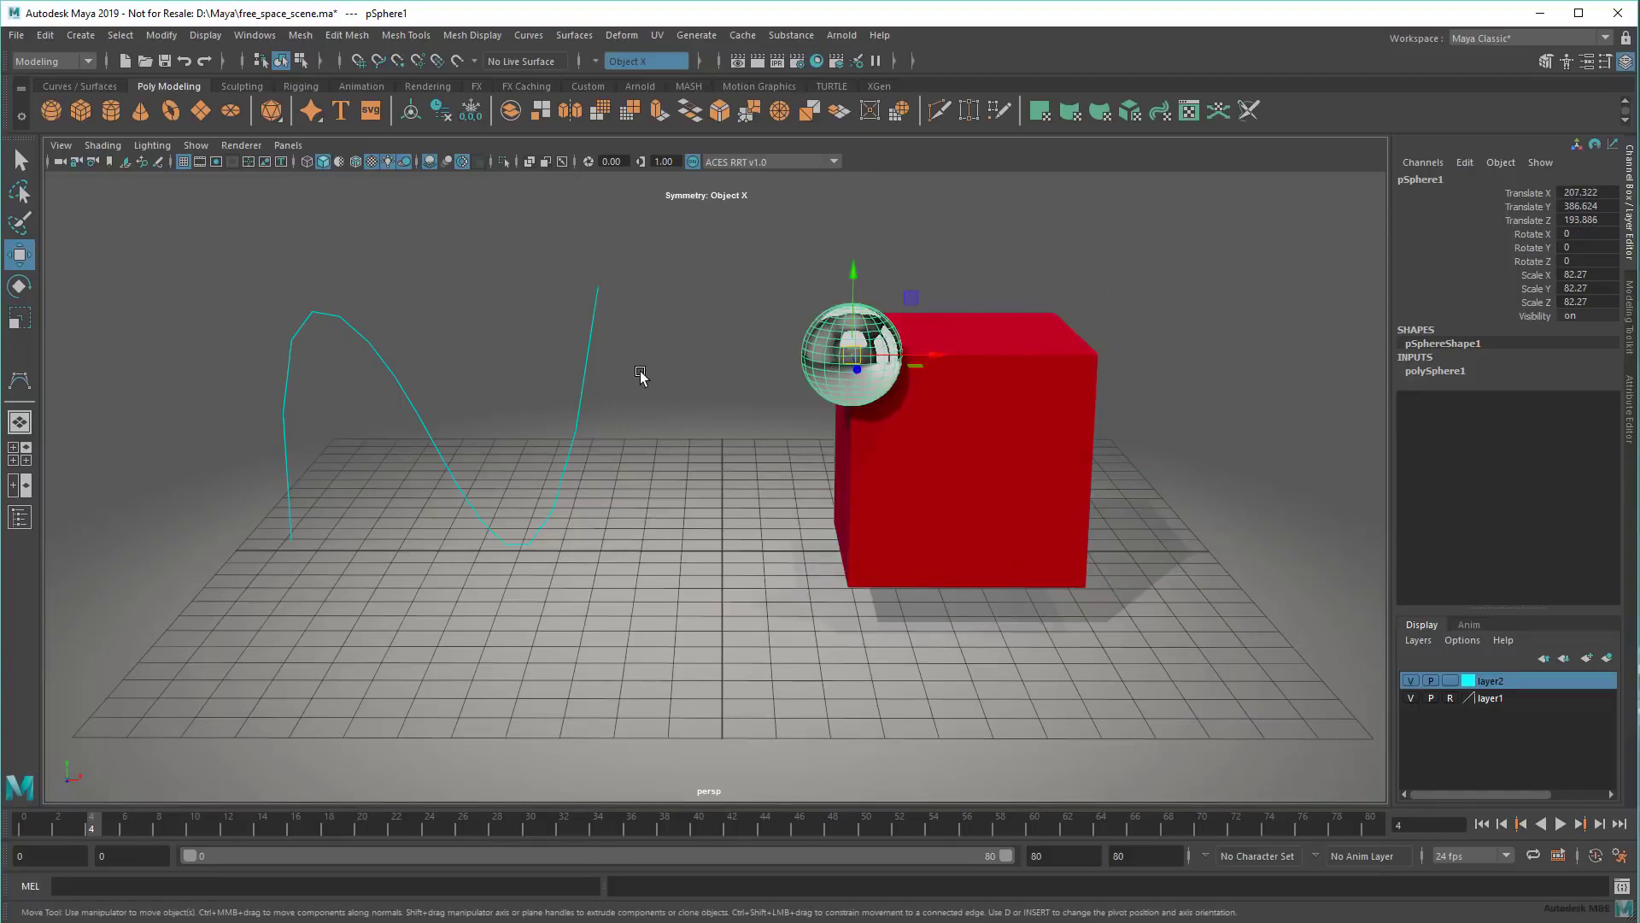
Step: Snap the sphere to the grid, cyan curve and cube vertices, ending at the grid origin
{"action": "key", "text": "x"}
{"action": "mouse_move", "coordinate": [719, 538]}
{"action": "middle_mouse_down"}
{"action": "mouse_move", "coordinate": [739, 555]}
{"action": "mouse_move", "coordinate": [538, 630]}
{"action": "middle_mouse_up"}
{"action": "key", "text": "c"}
{"action": "middle_click_drag", "start_coordinate": [594, 311], "coordinate": [658, 383]}
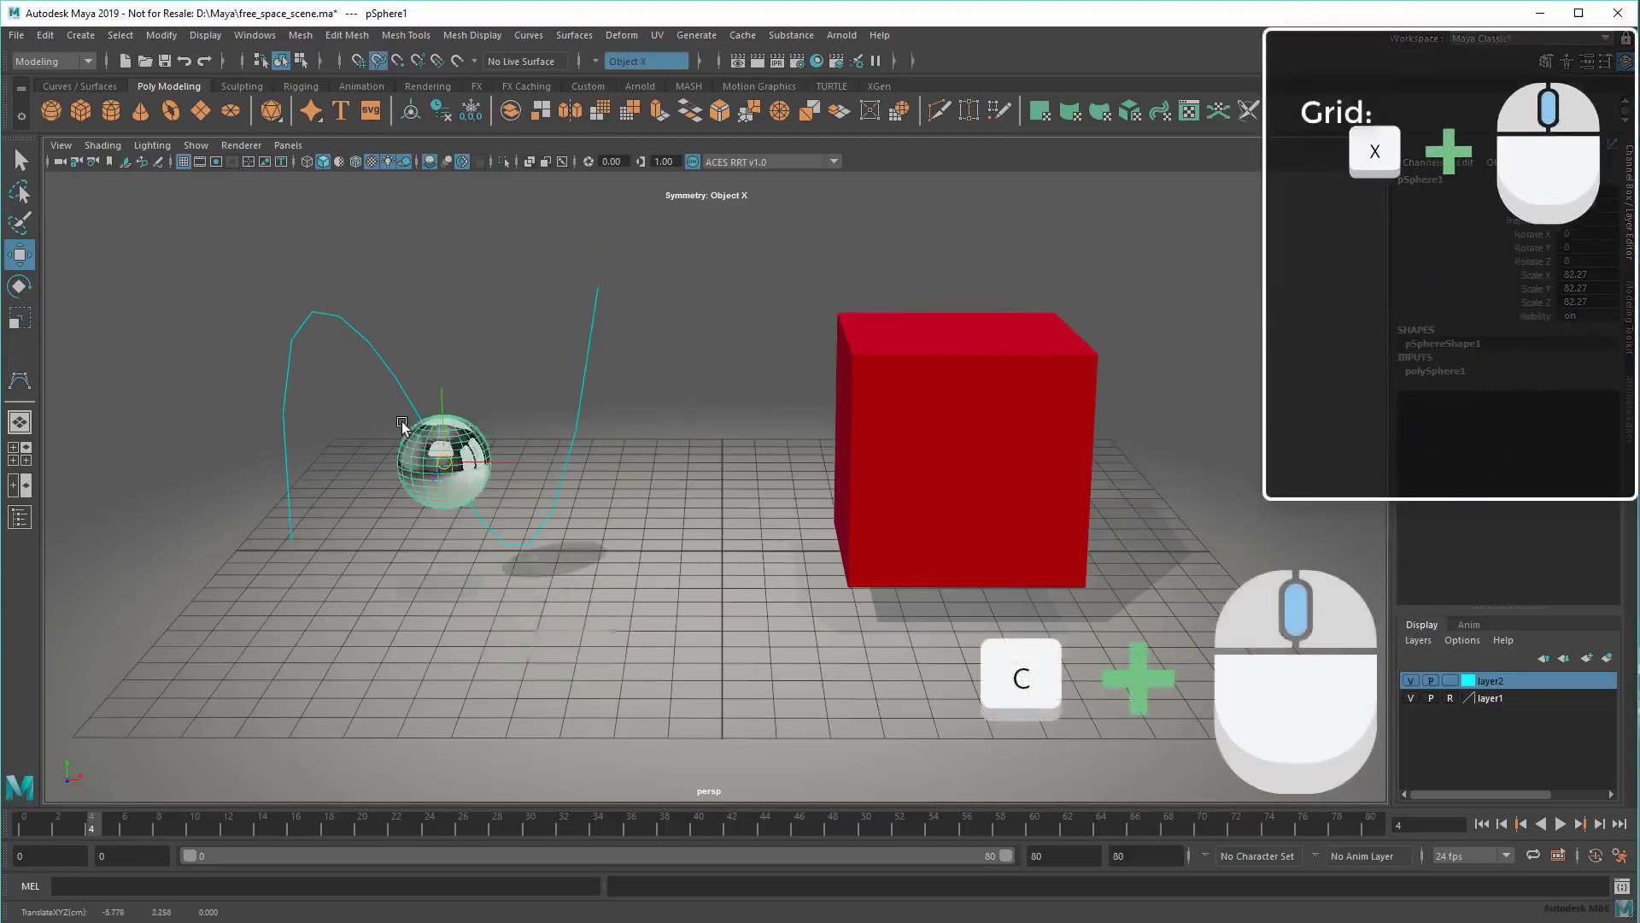
{"action": "middle_click_drag", "start_coordinate": [901, 362], "coordinate": [859, 449]}
{"action": "mouse_move", "coordinate": [907, 581]}
{"action": "middle_mouse_down"}
{"action": "mouse_move", "coordinate": [851, 343]}
{"action": "mouse_move", "coordinate": [858, 363]}
{"action": "middle_mouse_up"}
{"action": "key", "text": "v"}
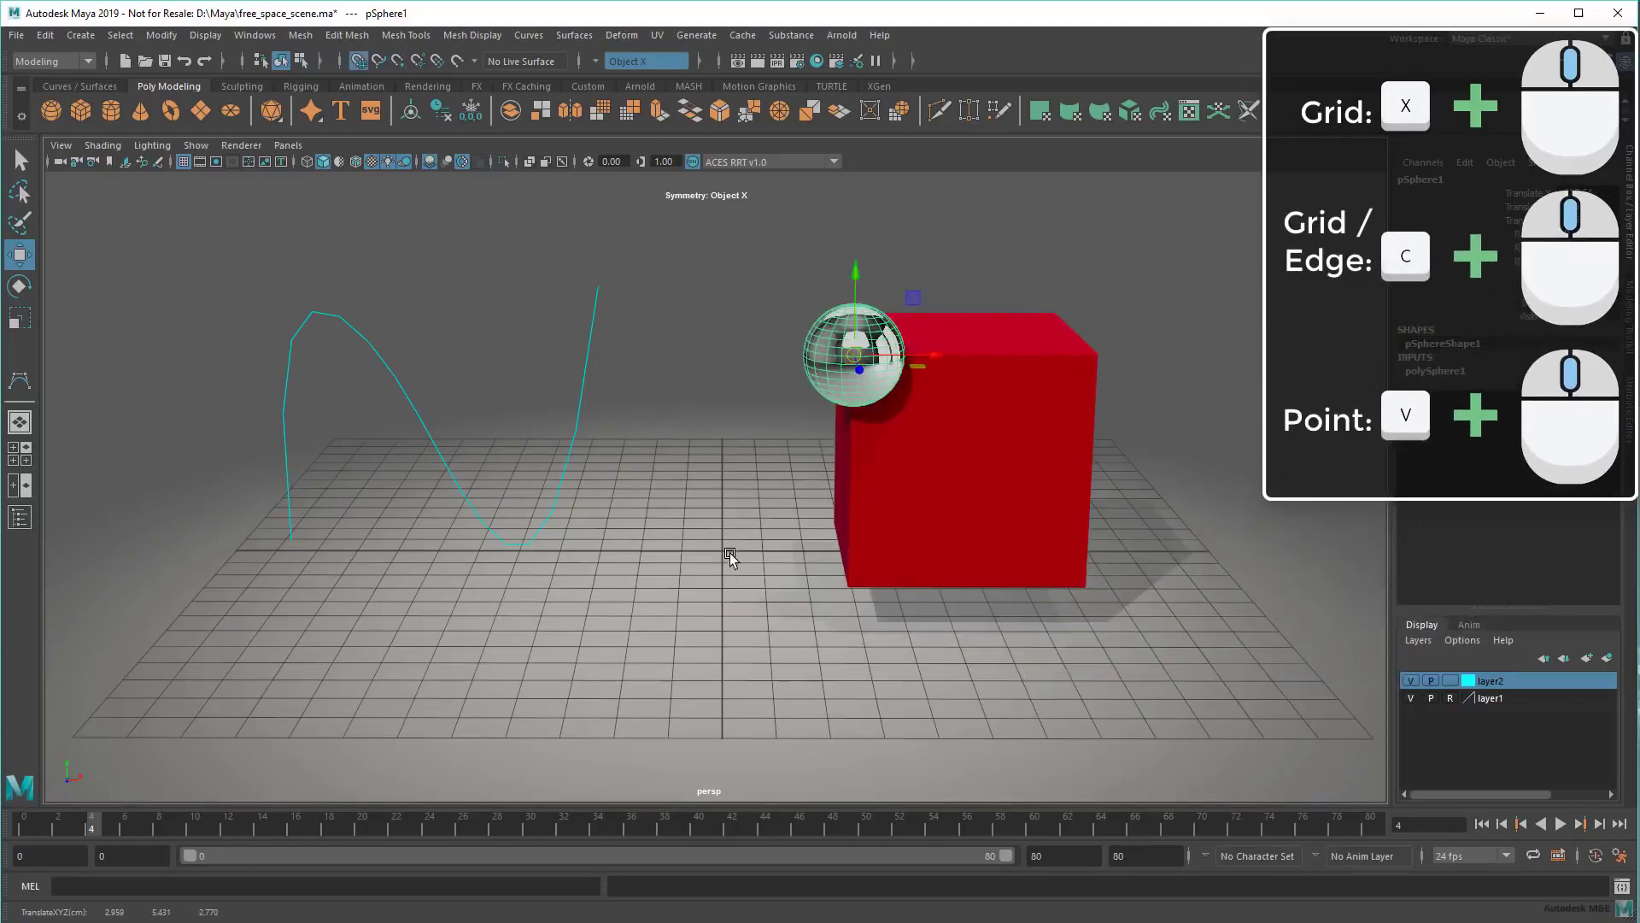
{"action": "middle_click_drag", "start_coordinate": [728, 555], "coordinate": [774, 633]}
Step: Select the red cube, try a rotation, then undo it
{"action": "mouse_move", "coordinate": [943, 595]}
{"action": "left_mouse_down", "text": "alt"}
{"action": "mouse_move", "coordinate": [887, 598]}
{"action": "mouse_move", "coordinate": [798, 466]}
{"action": "left_mouse_up", "text": "alt"}
{"action": "left_click", "coordinate": [798, 465]}
{"action": "key", "text": "e"}
{"action": "mouse_move", "coordinate": [761, 368]}
{"action": "left_mouse_down"}
{"action": "mouse_move", "coordinate": [789, 374]}
{"action": "mouse_move", "coordinate": [807, 441]}
{"action": "mouse_move", "coordinate": [787, 479]}
{"action": "left_mouse_up"}
{"action": "key", "text": "ctrl+z"}
Step: Snap the cube's pivot to its bottom edge and tilt the cube about 45 degrees
{"action": "key", "text": "d"}
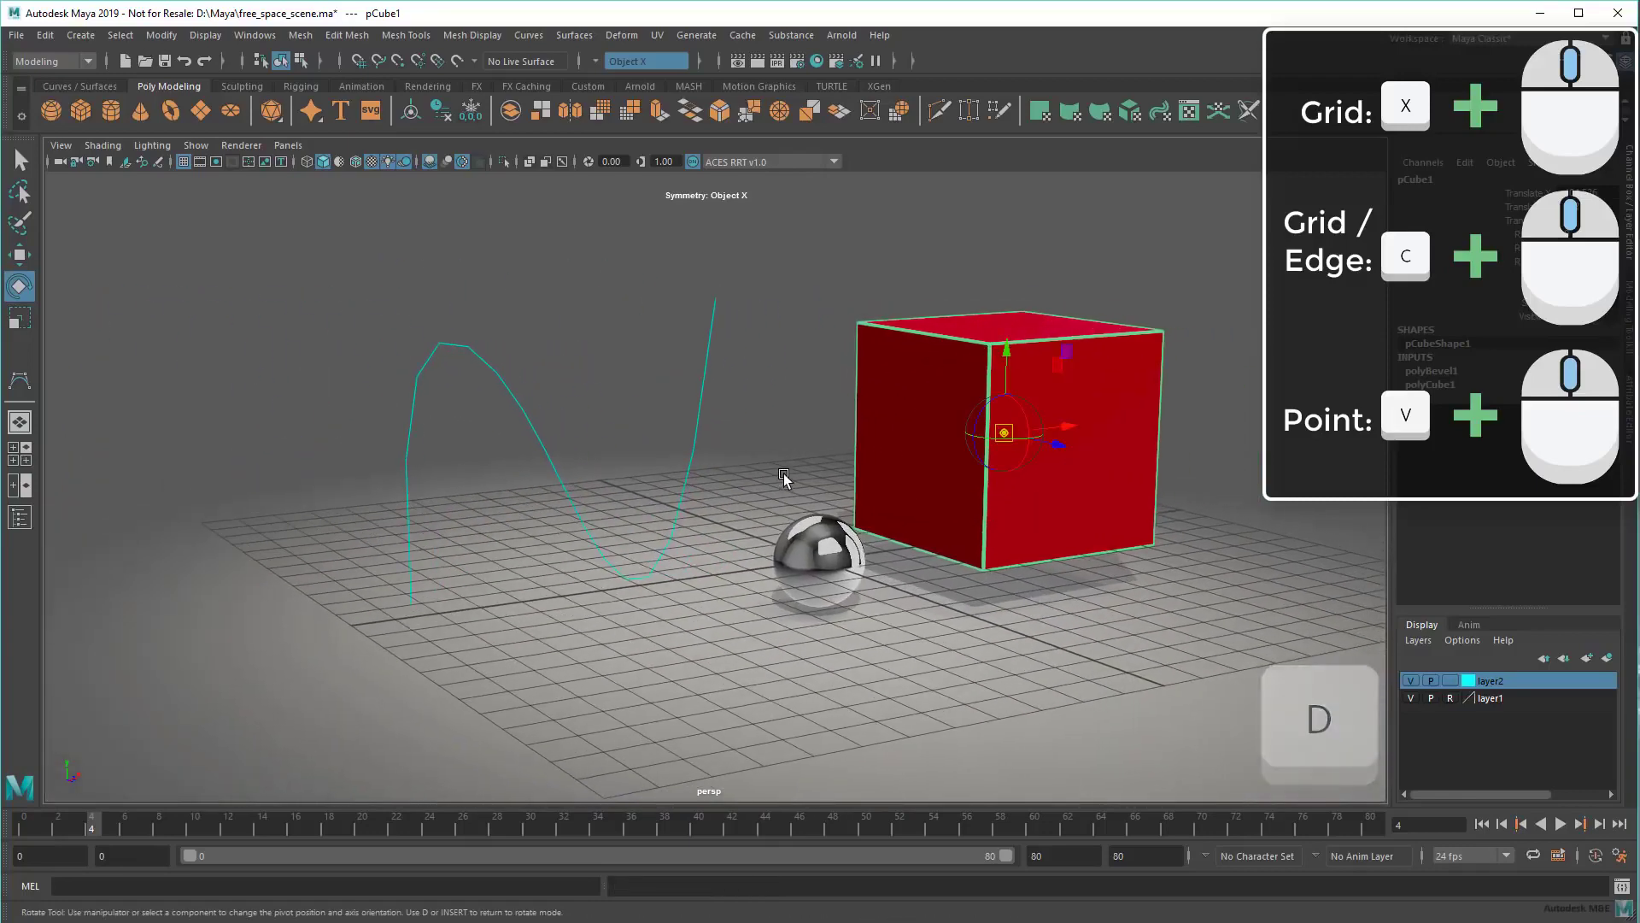
{"action": "key", "text": "c"}
{"action": "middle_click_drag", "start_coordinate": [784, 480], "coordinate": [985, 564]}
{"action": "mouse_move", "coordinate": [985, 564]}
{"action": "left_mouse_down", "text": "alt"}
{"action": "mouse_move", "coordinate": [948, 581]}
{"action": "mouse_move", "coordinate": [935, 569]}
{"action": "left_mouse_up", "text": "alt"}
{"action": "mouse_move", "coordinate": [744, 496]}
{"action": "left_mouse_down"}
{"action": "mouse_move", "coordinate": [716, 490]}
{"action": "mouse_move", "coordinate": [952, 586]}
{"action": "mouse_move", "coordinate": [1053, 606]}
{"action": "left_mouse_up"}
{"action": "left_click", "coordinate": [1052, 607]}
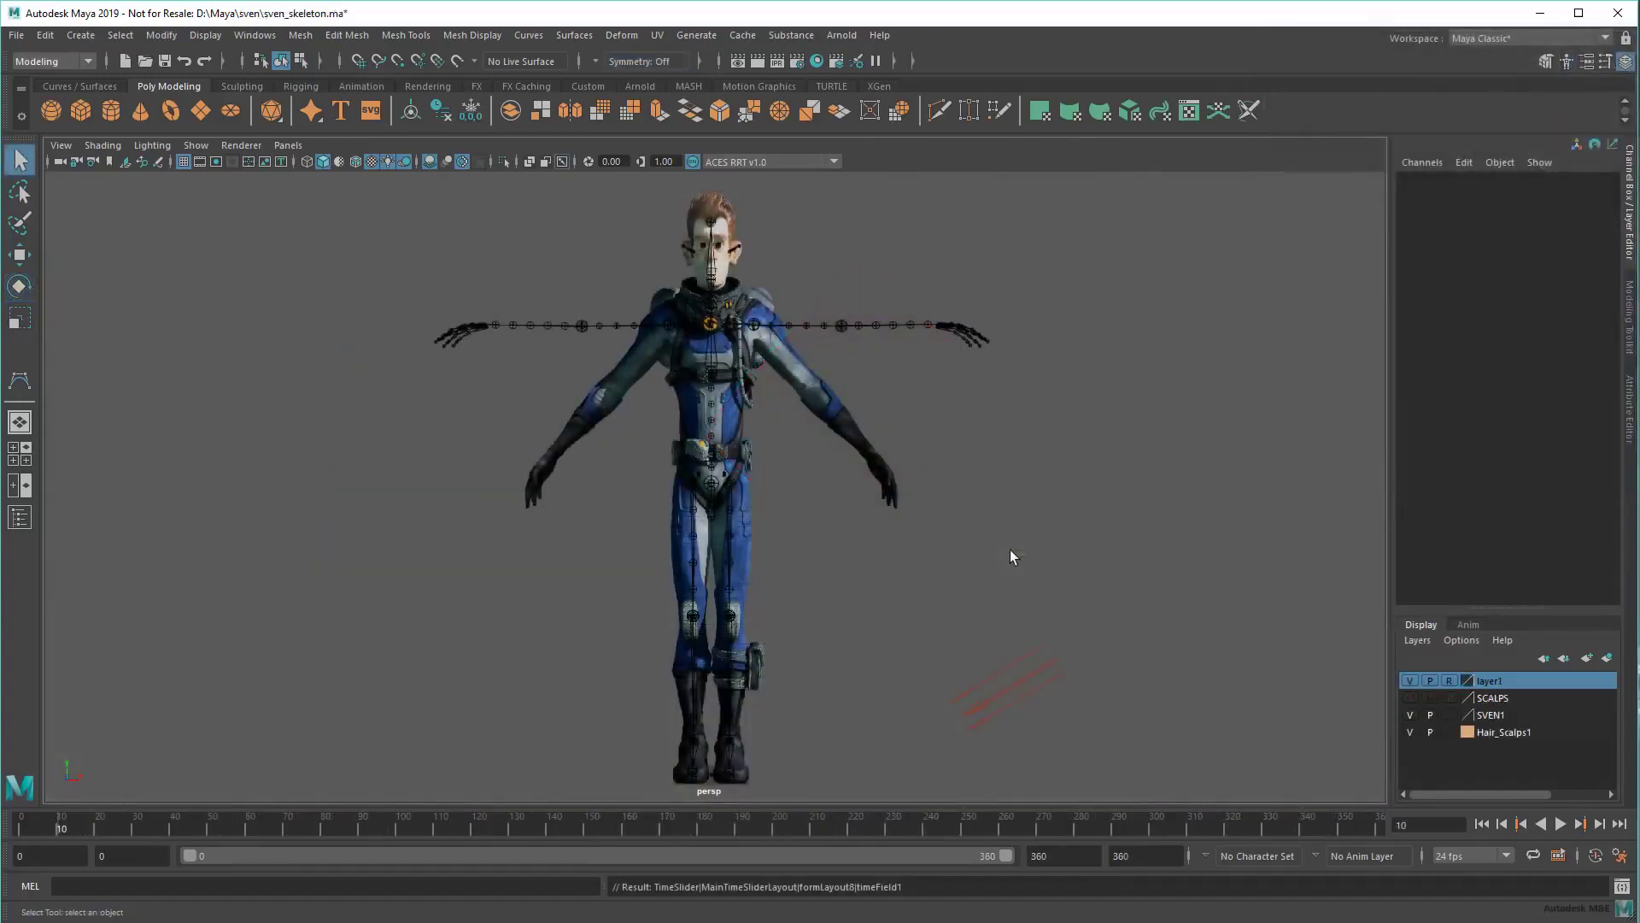
{"action": "scroll", "coordinate": [1013, 540], "scroll_direction": "up", "scroll_amount": 5}
Step: Select one arm's vertices and snap the rotation pivot onto the shoulder vertex
{"action": "mouse_move", "coordinate": [1013, 541]}
{"action": "middle_mouse_down", "text": "alt"}
{"action": "mouse_move", "coordinate": [1000, 524]}
{"action": "mouse_move", "coordinate": [854, 601]}
{"action": "middle_mouse_up", "text": "alt"}
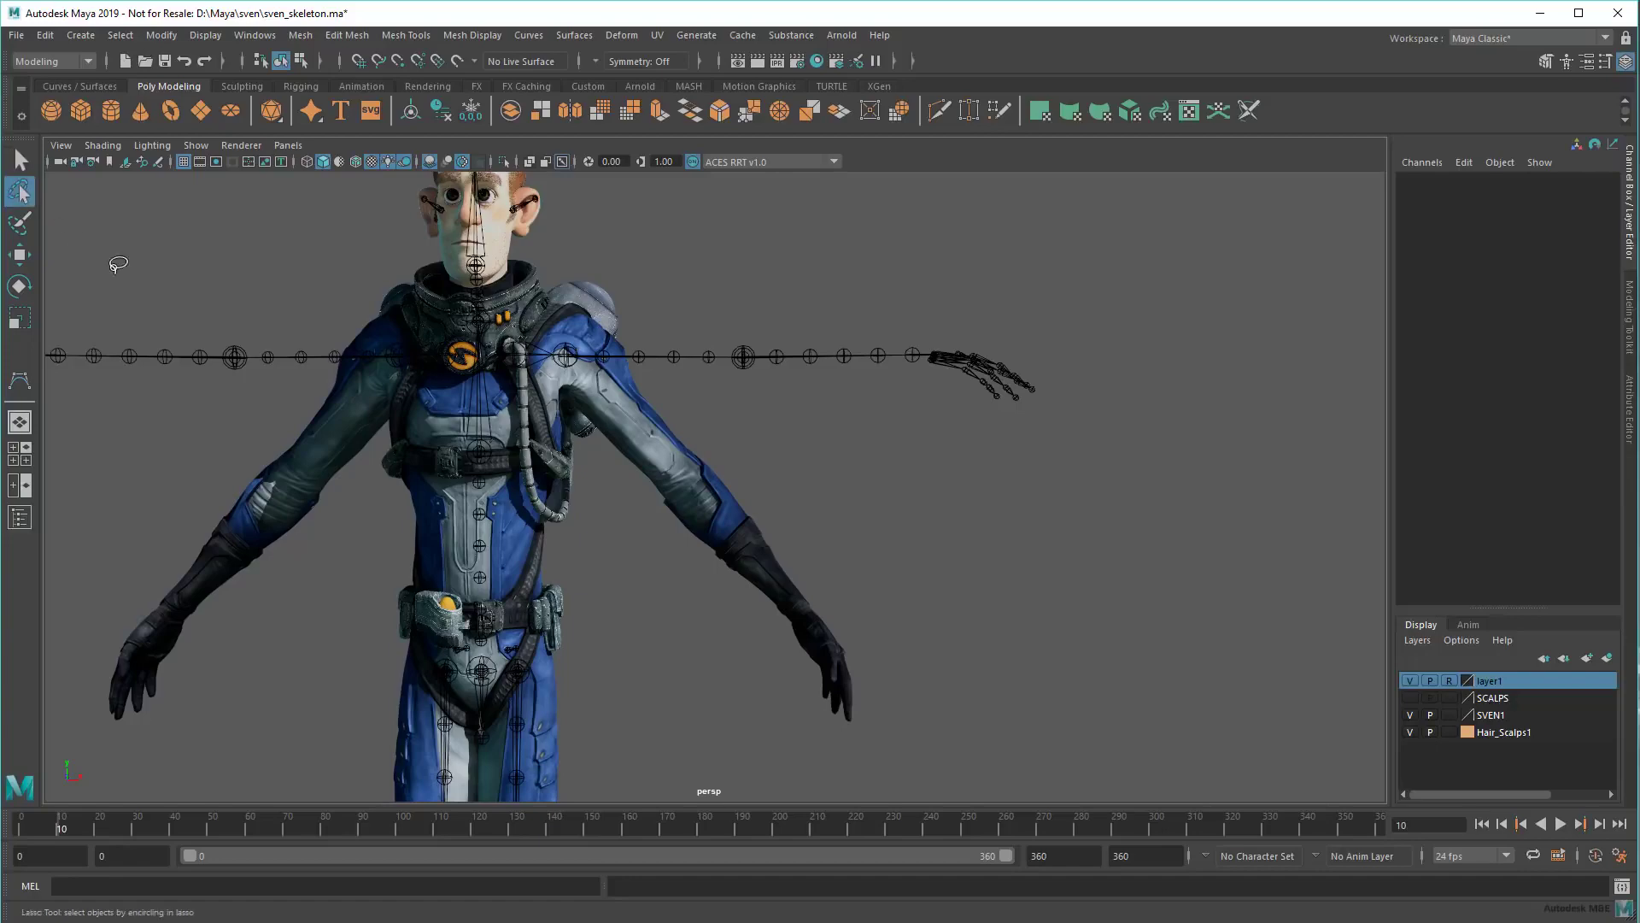
{"action": "right_click_drag", "start_coordinate": [657, 440], "coordinate": [572, 453]}
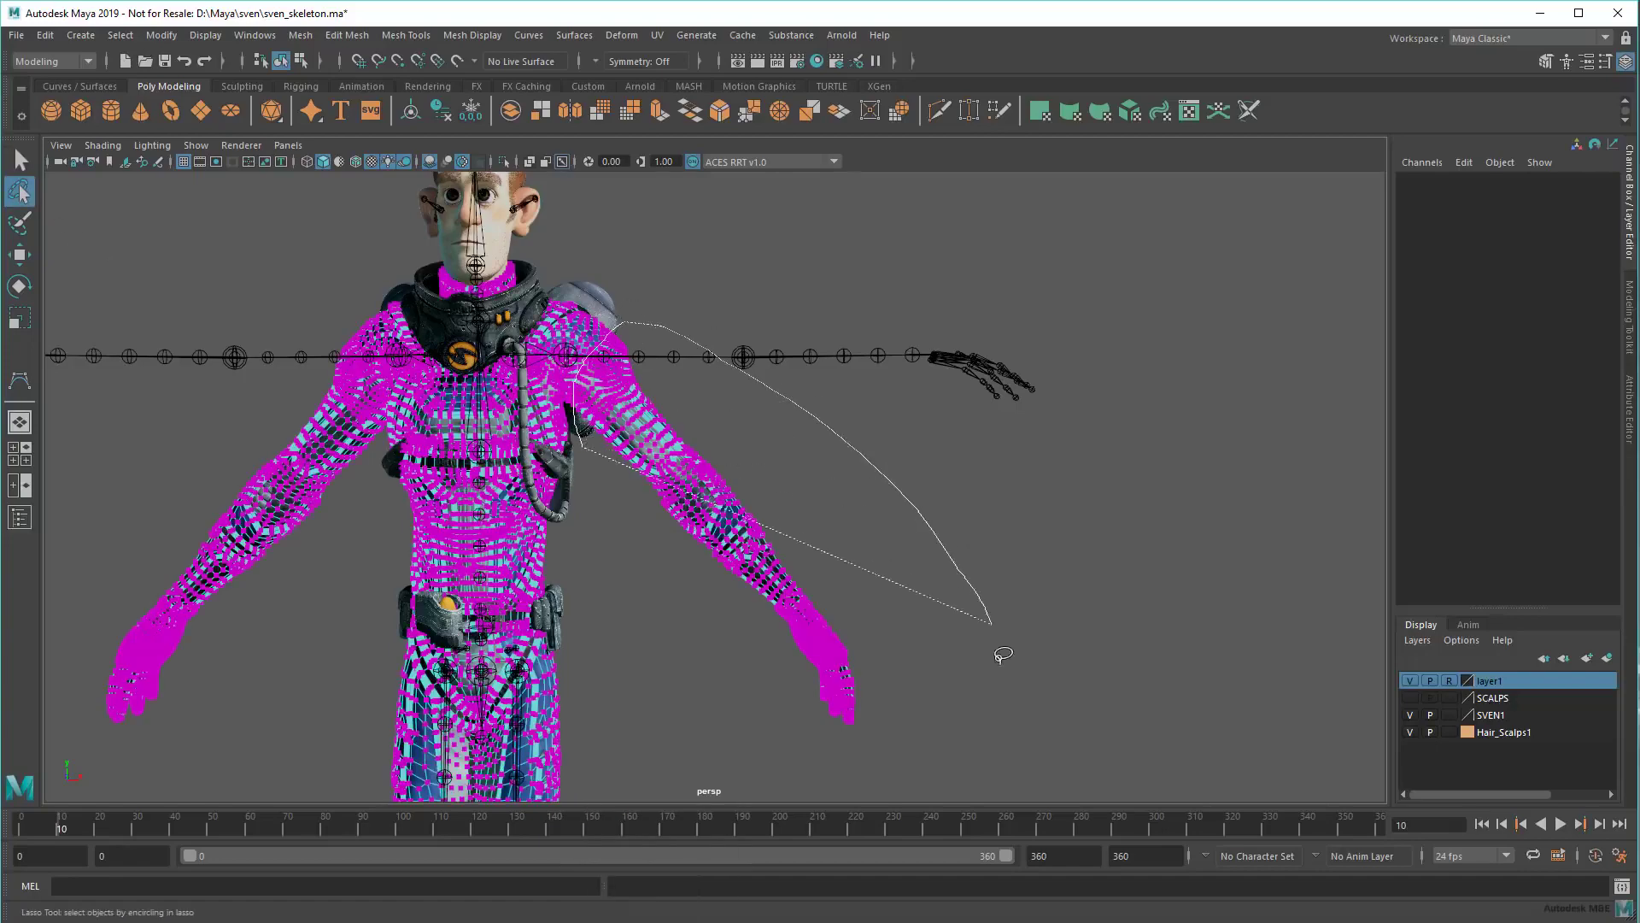
{"action": "left_click_drag", "start_coordinate": [704, 740], "coordinate": [734, 720]}
{"action": "key", "text": "e"}
{"action": "key", "text": "d"}
{"action": "scroll", "coordinate": [648, 591], "scroll_direction": "up", "scroll_amount": 5}
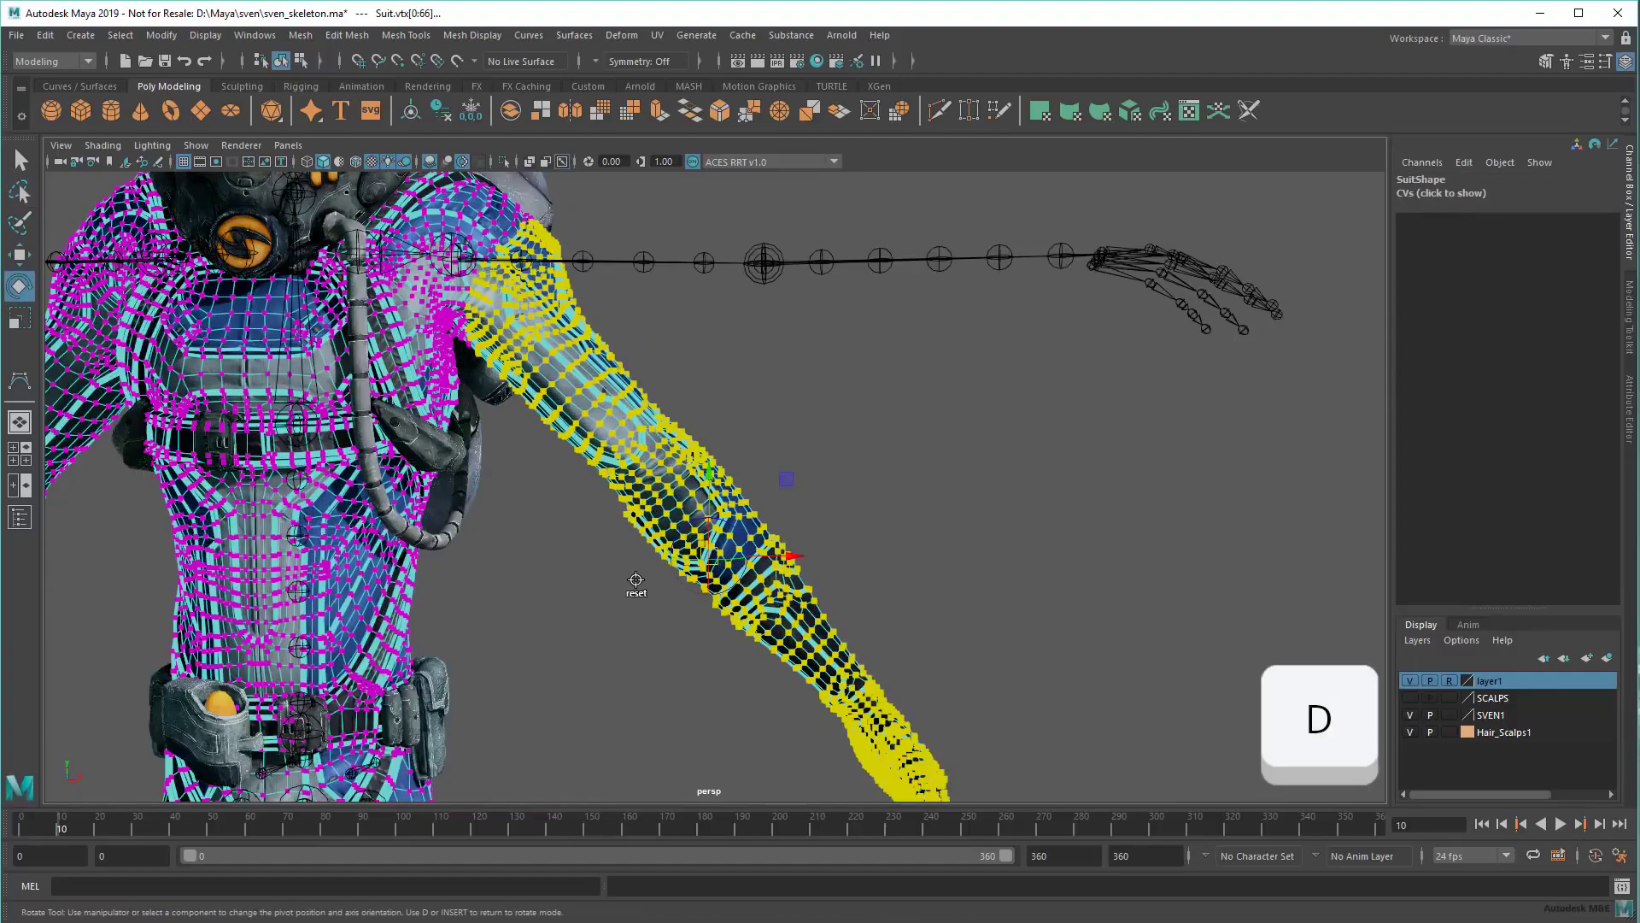
{"action": "scroll", "coordinate": [633, 581], "scroll_direction": "up", "scroll_amount": 3}
{"action": "middle_click_drag", "start_coordinate": [596, 557], "coordinate": [433, 337], "text": "alt"}
{"action": "scroll", "coordinate": [434, 335], "scroll_direction": "down", "scroll_amount": 5}
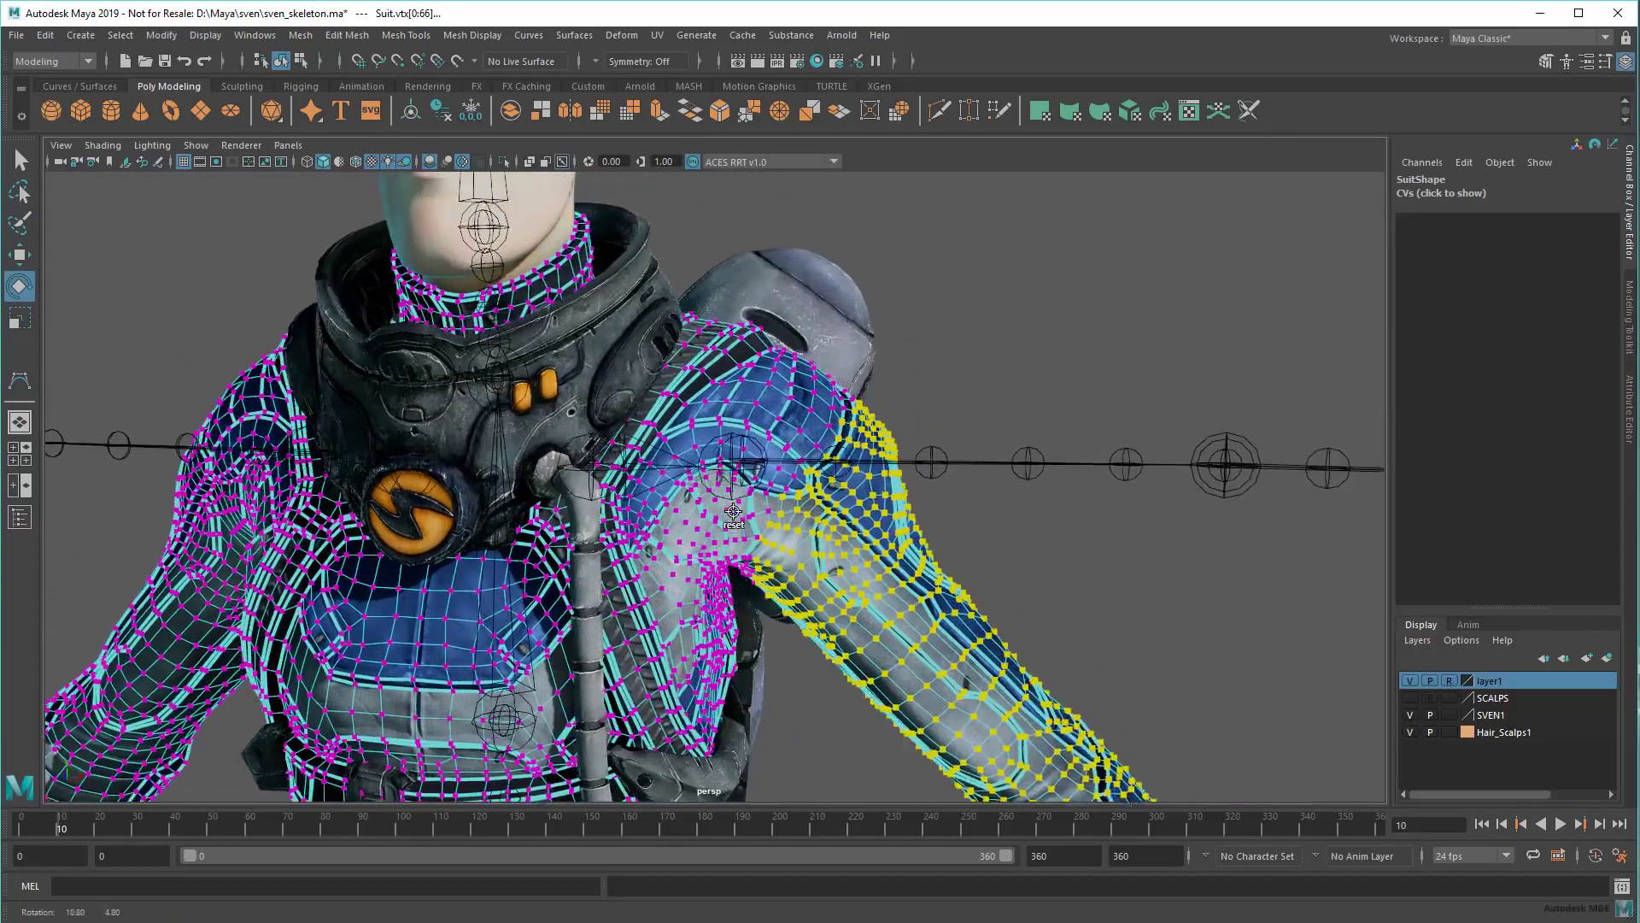
{"action": "left_click_drag", "start_coordinate": [434, 335], "coordinate": [672, 513], "text": "alt"}
{"action": "scroll", "coordinate": [673, 512], "scroll_direction": "up", "scroll_amount": 3}
{"action": "scroll", "coordinate": [673, 512], "scroll_direction": "up", "scroll_amount": 2}
{"action": "middle_click_drag", "start_coordinate": [672, 512], "coordinate": [530, 490]}
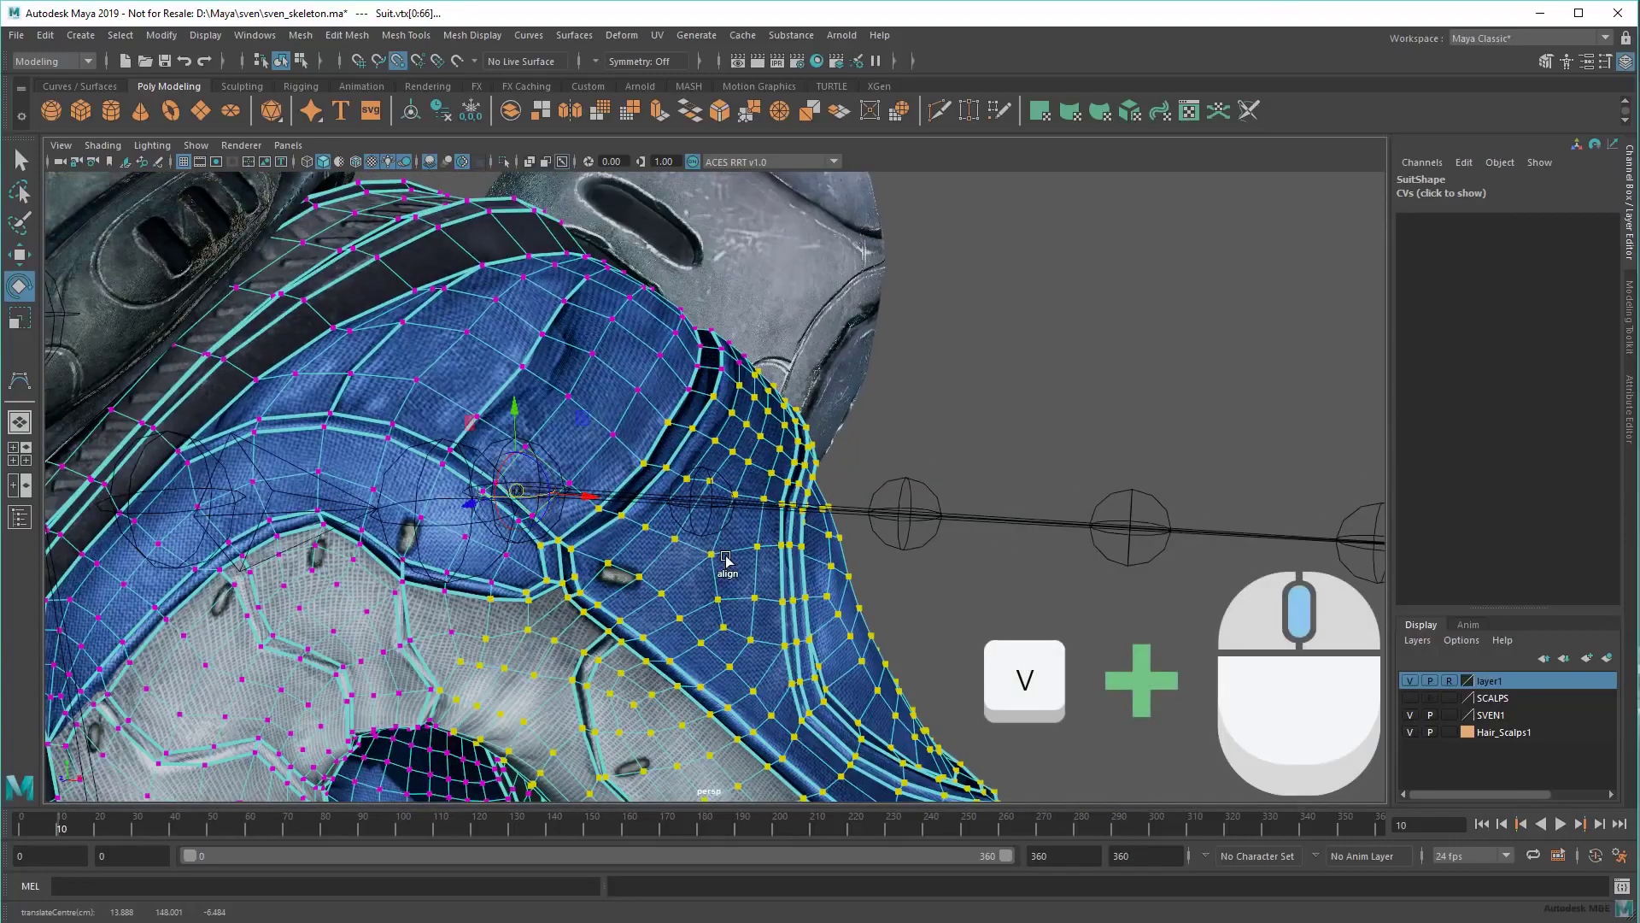
Step: Enable X symmetry, rotate both arms up into a T-pose, and return to object mode
{"action": "mouse_move", "coordinate": [712, 554]}
{"action": "left_mouse_down", "text": "alt"}
{"action": "mouse_move", "coordinate": [666, 567]}
{"action": "mouse_move", "coordinate": [876, 520]}
{"action": "mouse_move", "coordinate": [885, 487]}
{"action": "left_mouse_up", "text": "alt"}
{"action": "scroll", "coordinate": [663, 542], "scroll_direction": "down", "scroll_amount": 4}
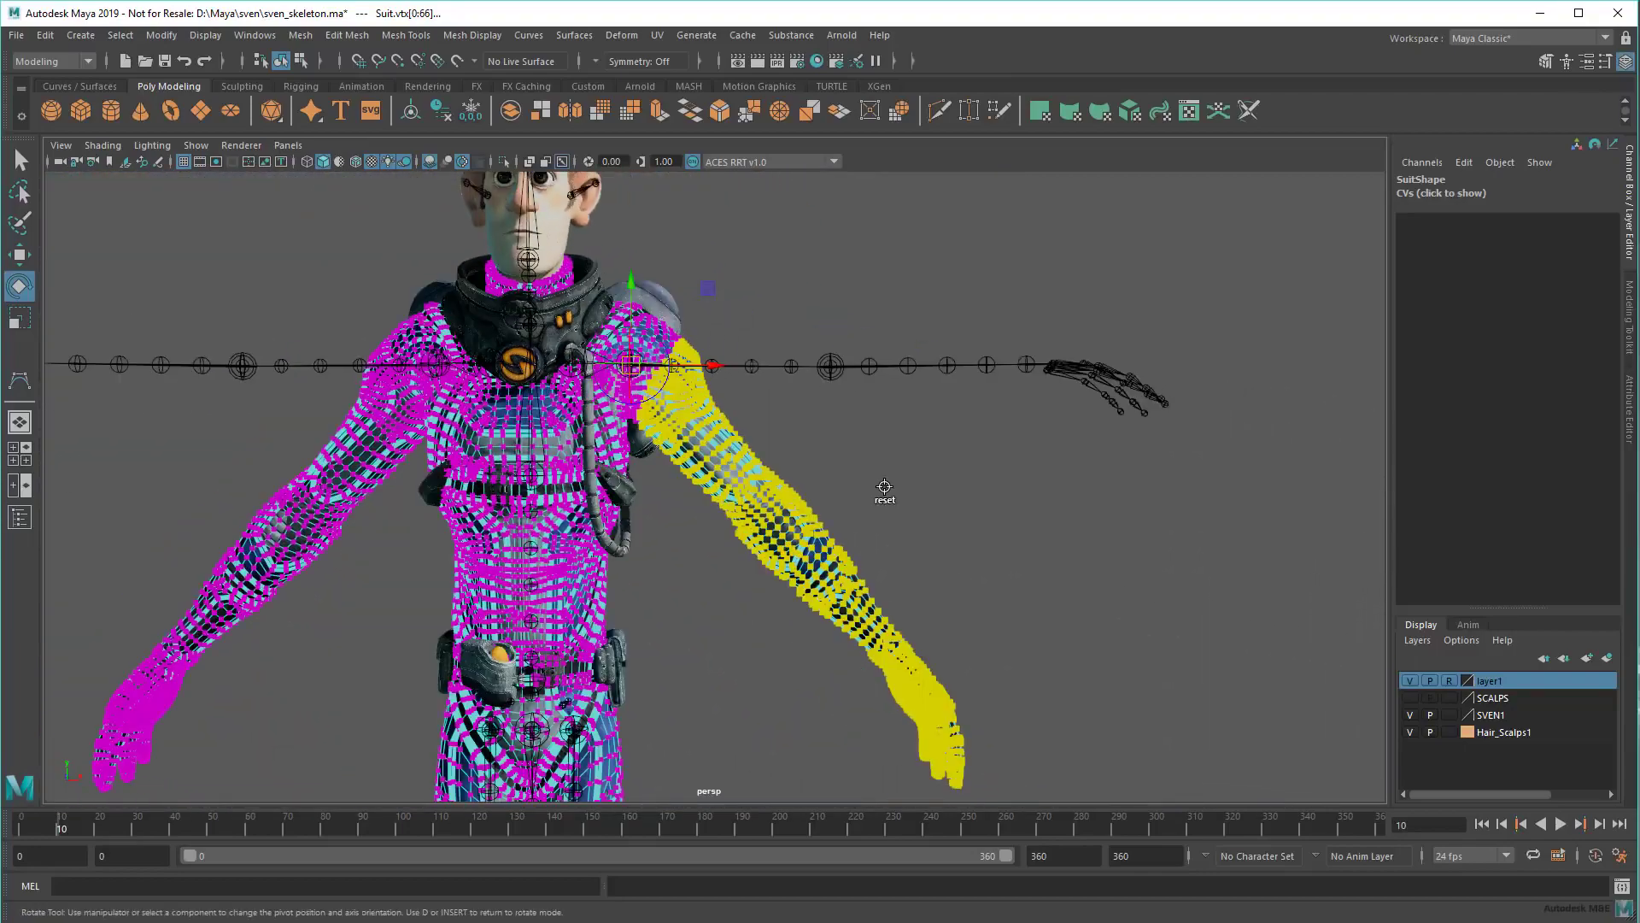
{"action": "left_click", "coordinate": [628, 61]}
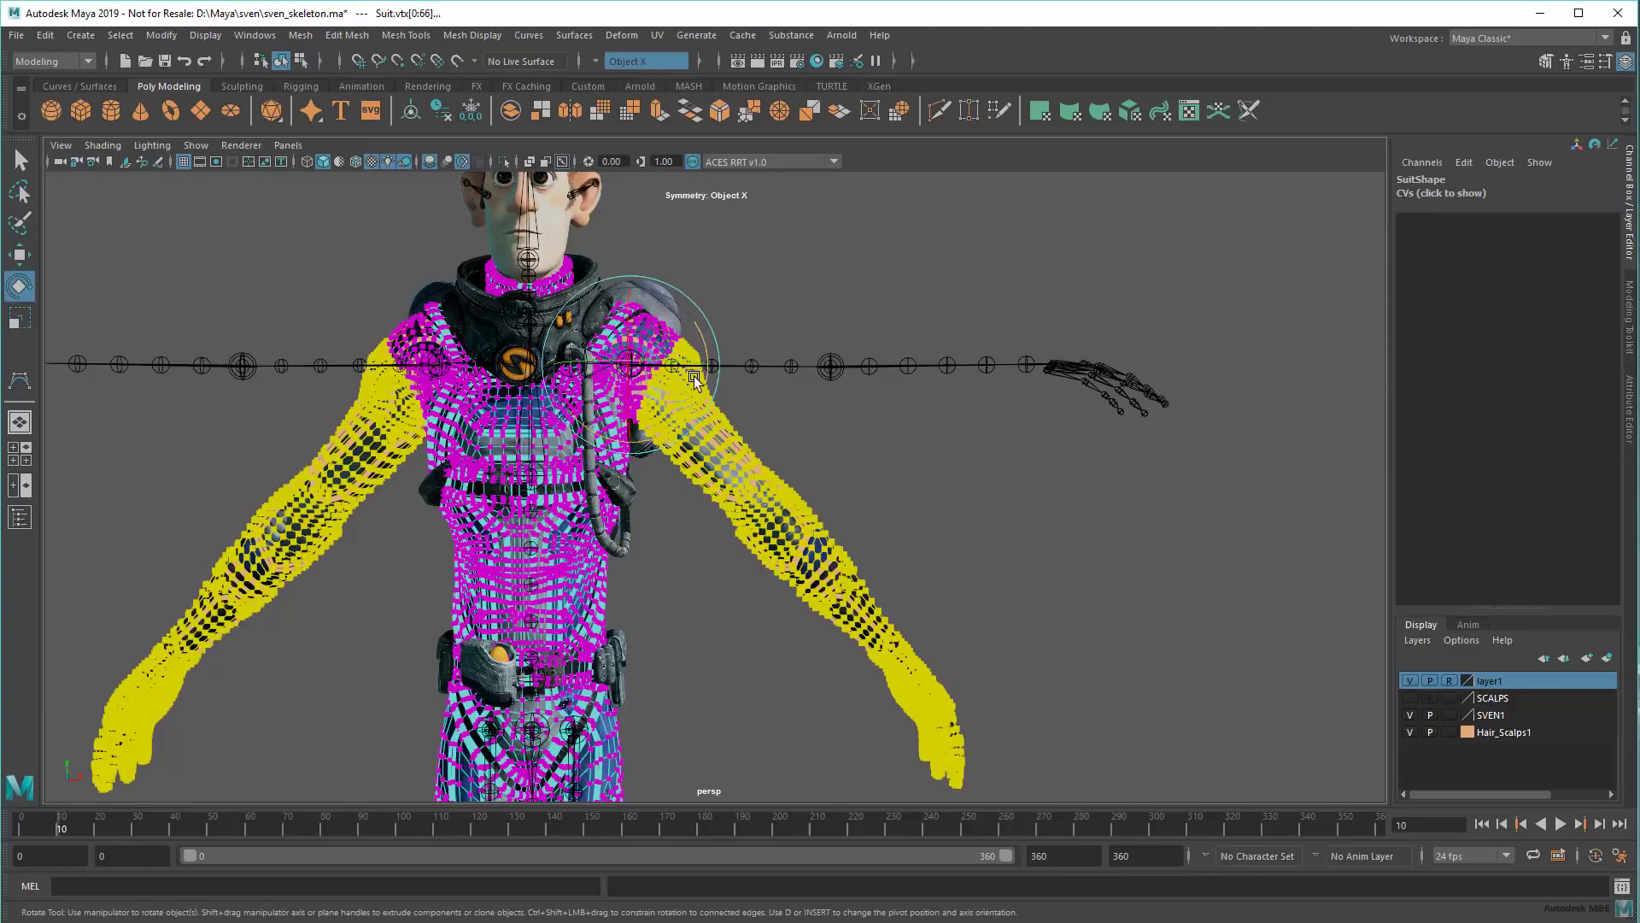
{"action": "left_click_drag", "start_coordinate": [693, 380], "coordinate": [728, 341]}
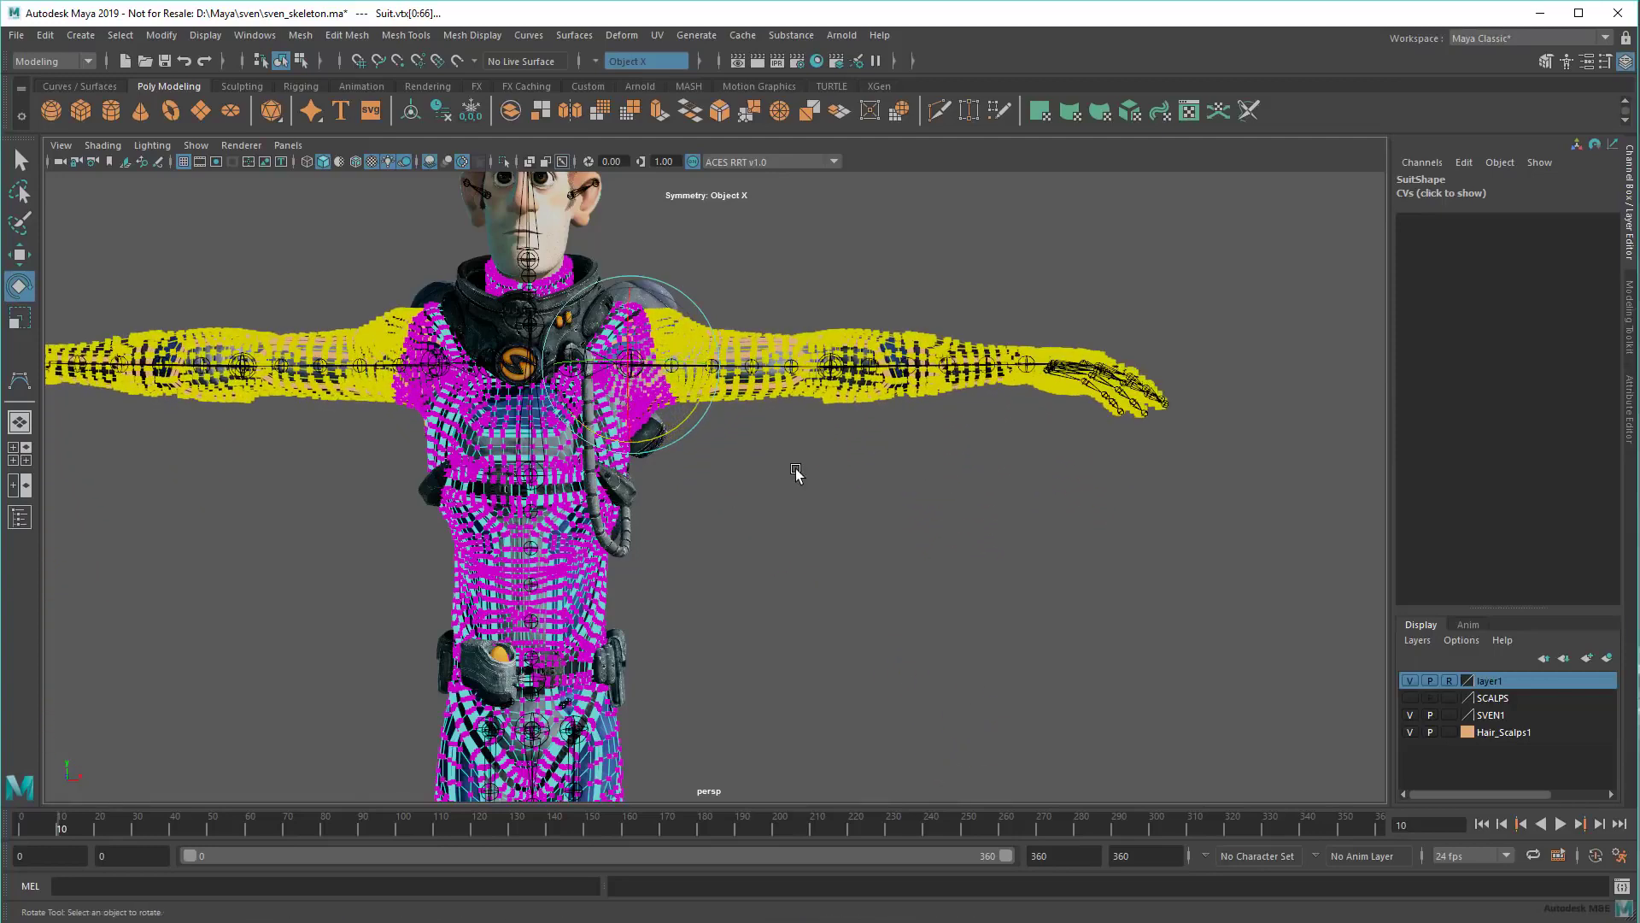
{"action": "left_click", "coordinate": [796, 475]}
{"action": "left_click", "coordinate": [797, 479]}
{"action": "key", "text": "f"}
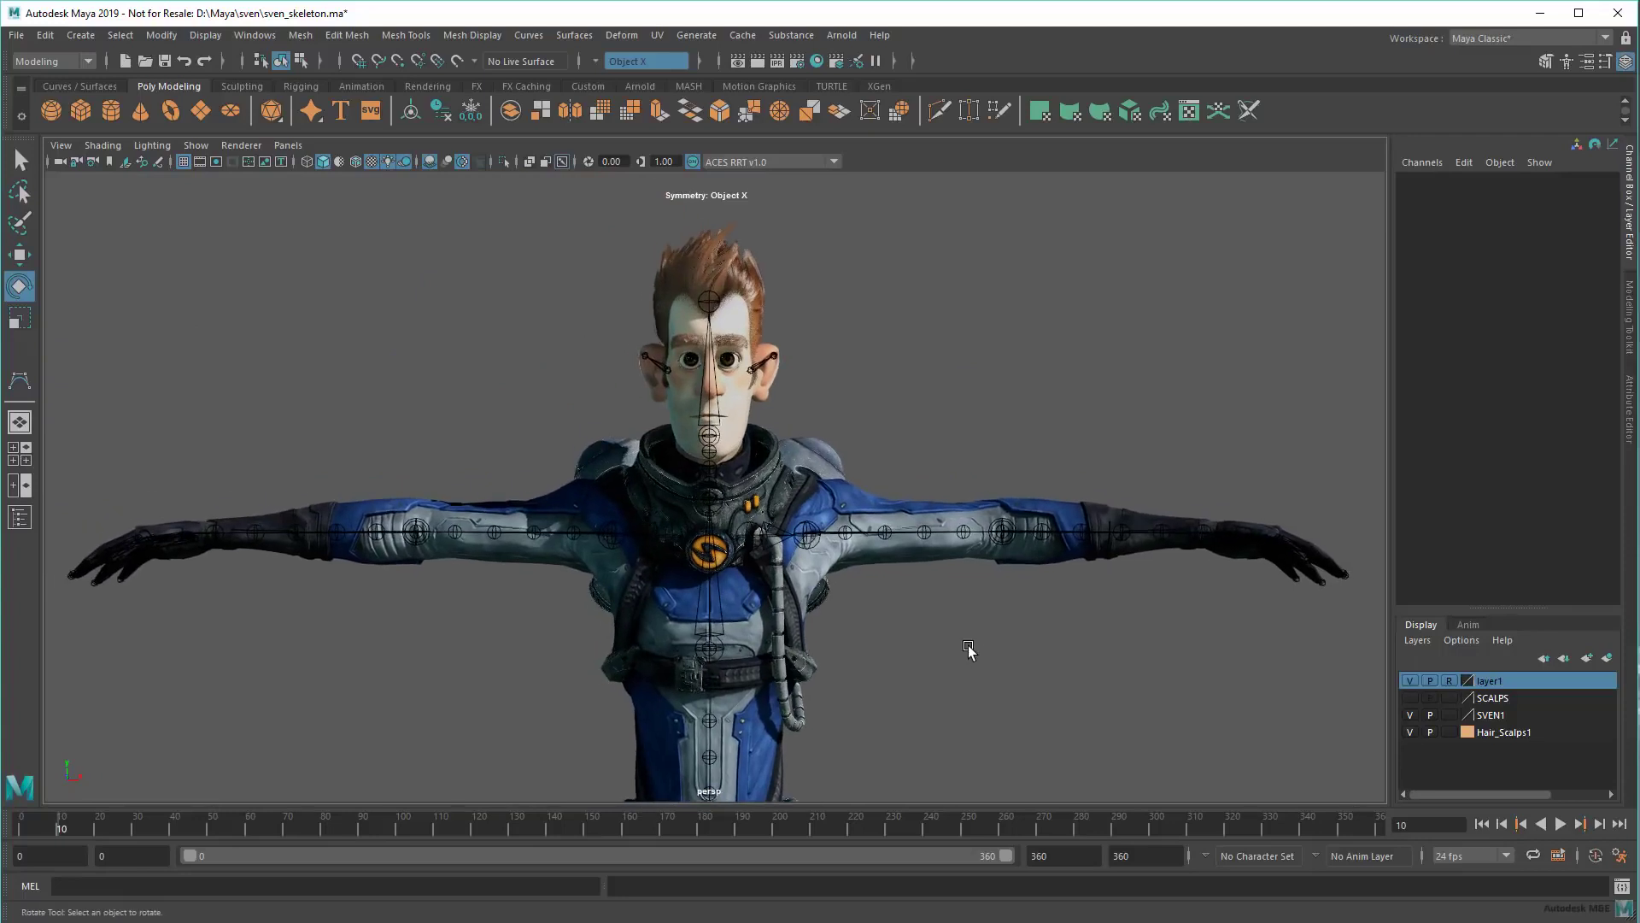
Step: Create an Arnold area light and move it near the character's head
{"action": "left_click", "coordinate": [830, 37]}
{"action": "mouse_move", "coordinate": [858, 121]}
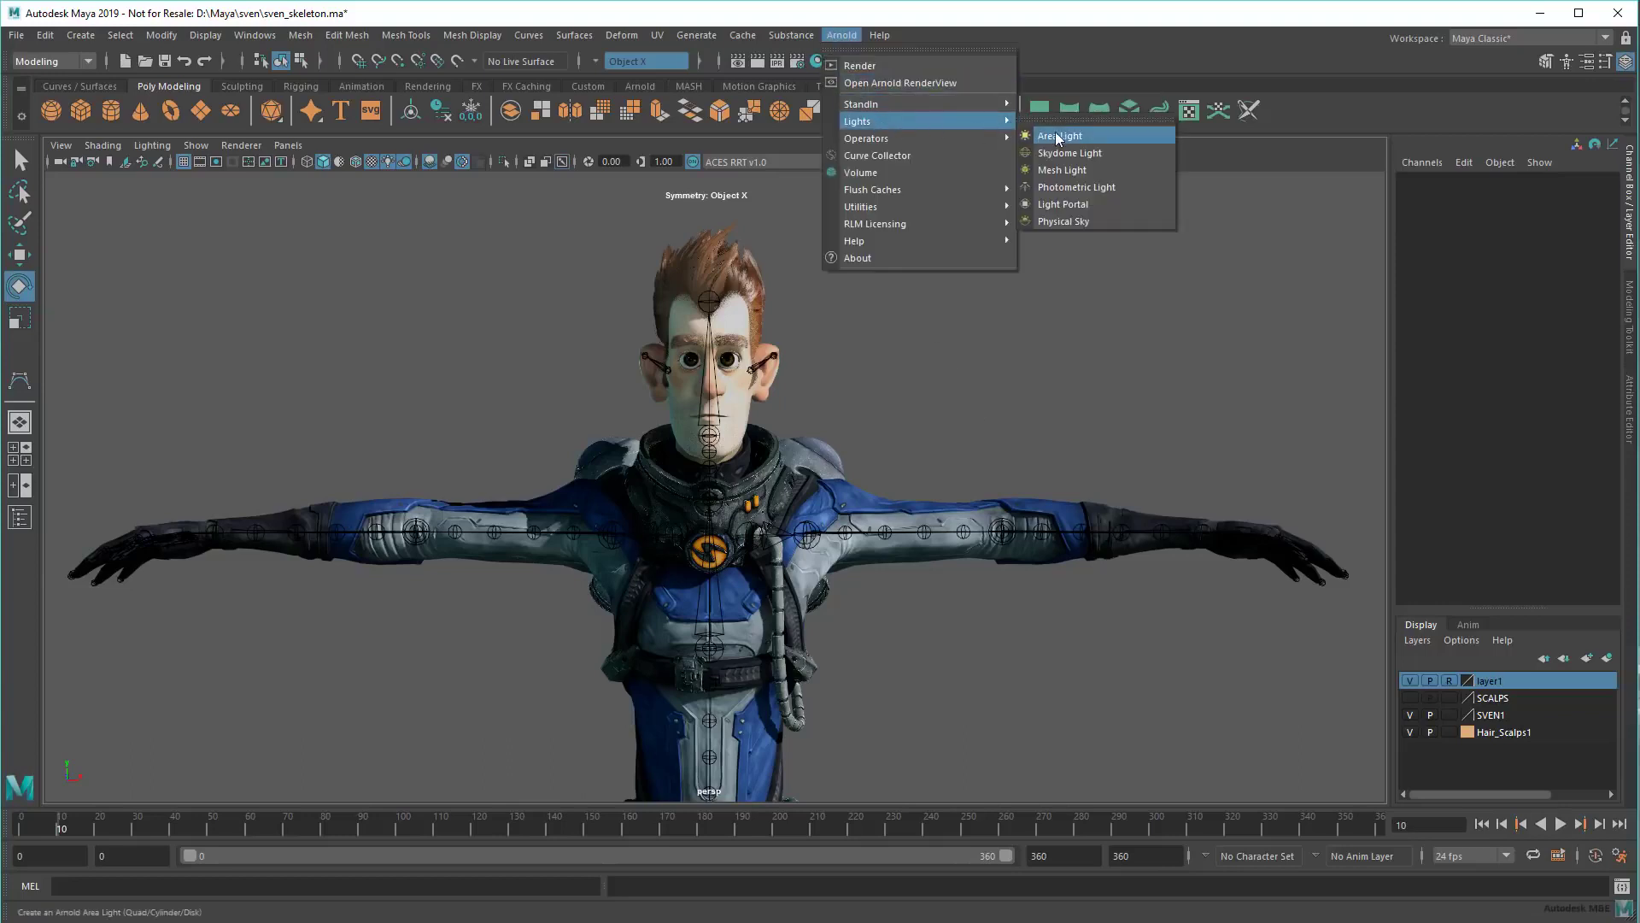
{"action": "left_click", "coordinate": [1057, 136]}
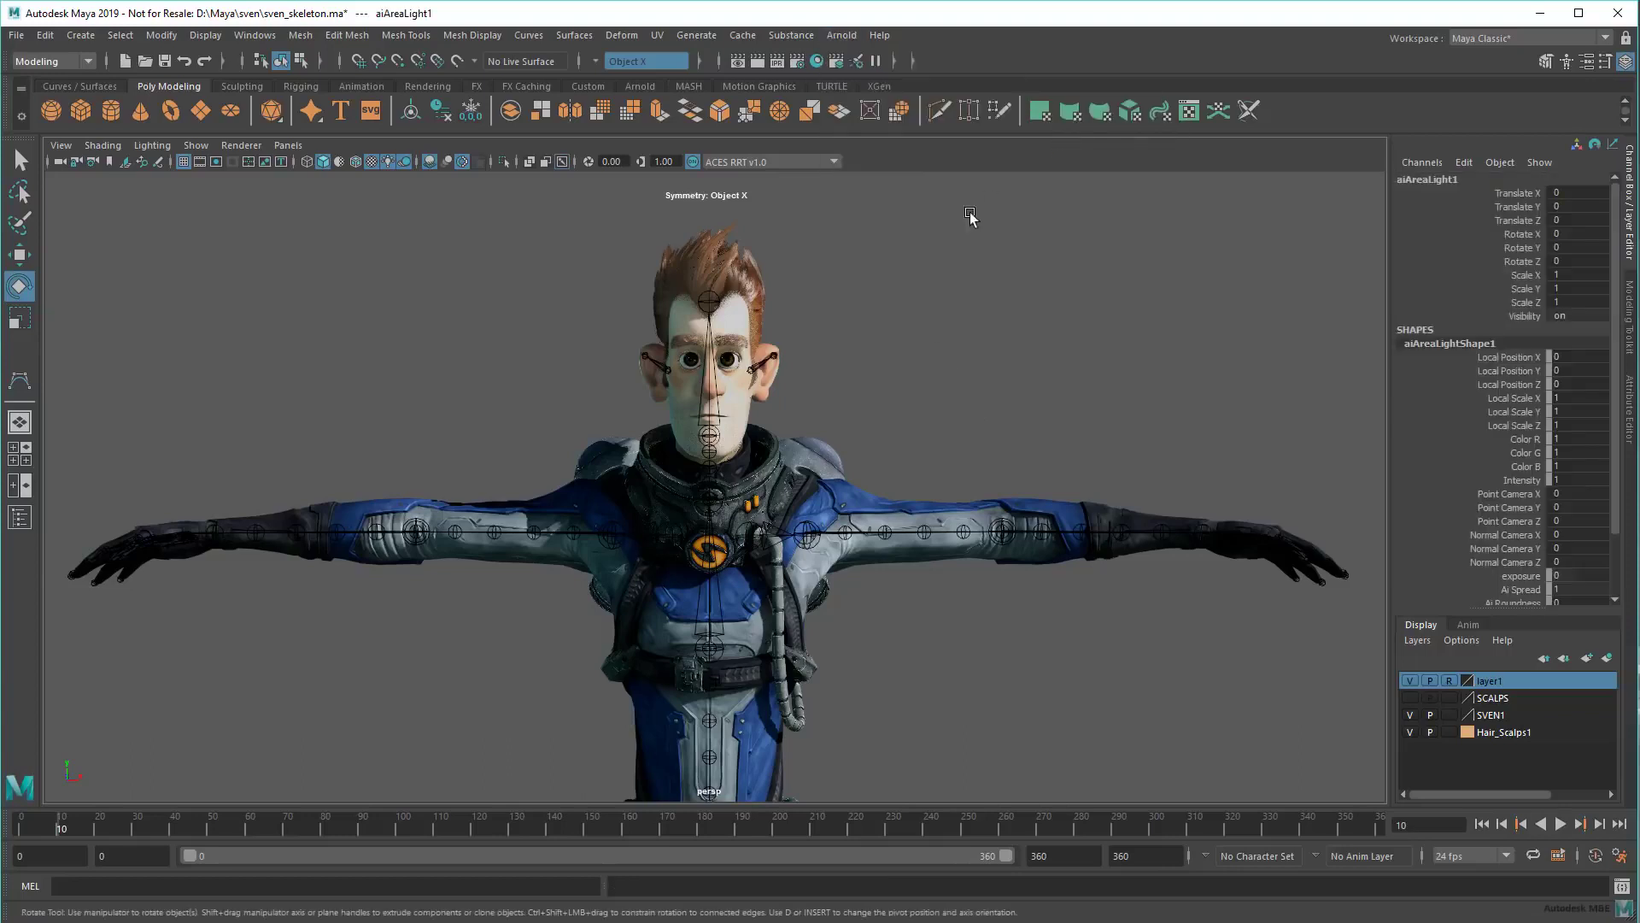
{"action": "scroll", "coordinate": [803, 425], "scroll_direction": "up", "scroll_amount": 5}
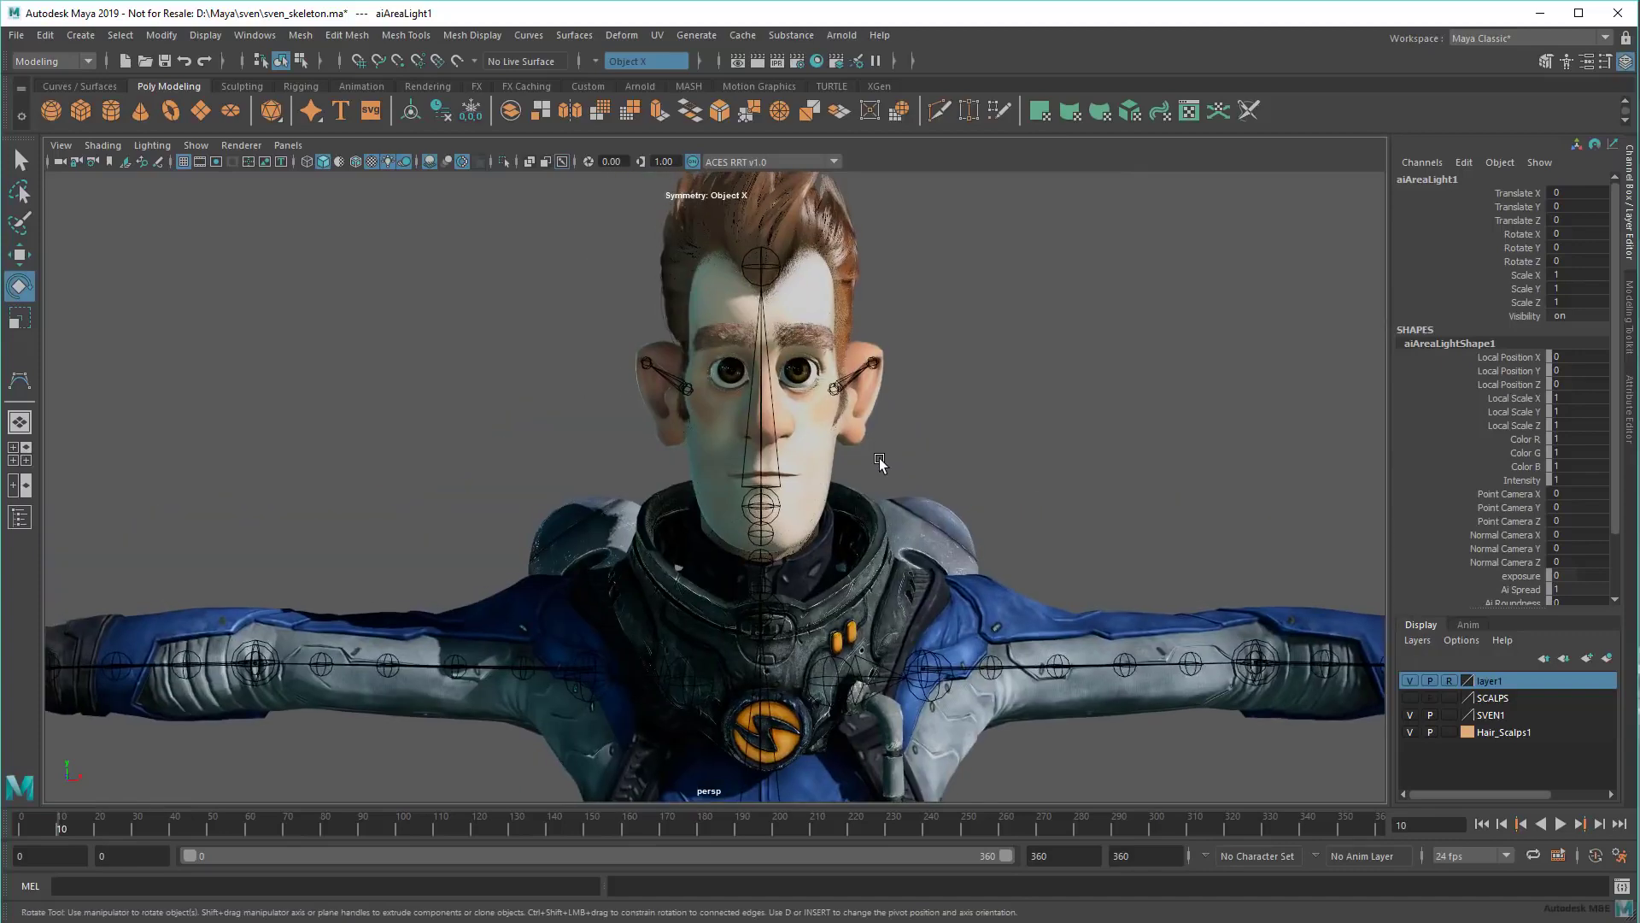
{"action": "key", "text": "w"}
{"action": "middle_click_drag", "start_coordinate": [714, 458], "coordinate": [726, 442]}
Step: Scale up the area light and angle it toward the character's face, then deselect it
{"action": "mouse_move", "coordinate": [762, 477]}
{"action": "left_mouse_down", "text": "alt"}
{"action": "mouse_move", "coordinate": [424, 494]}
{"action": "mouse_move", "coordinate": [578, 587]}
{"action": "left_mouse_up", "text": "alt"}
{"action": "key", "text": "r"}
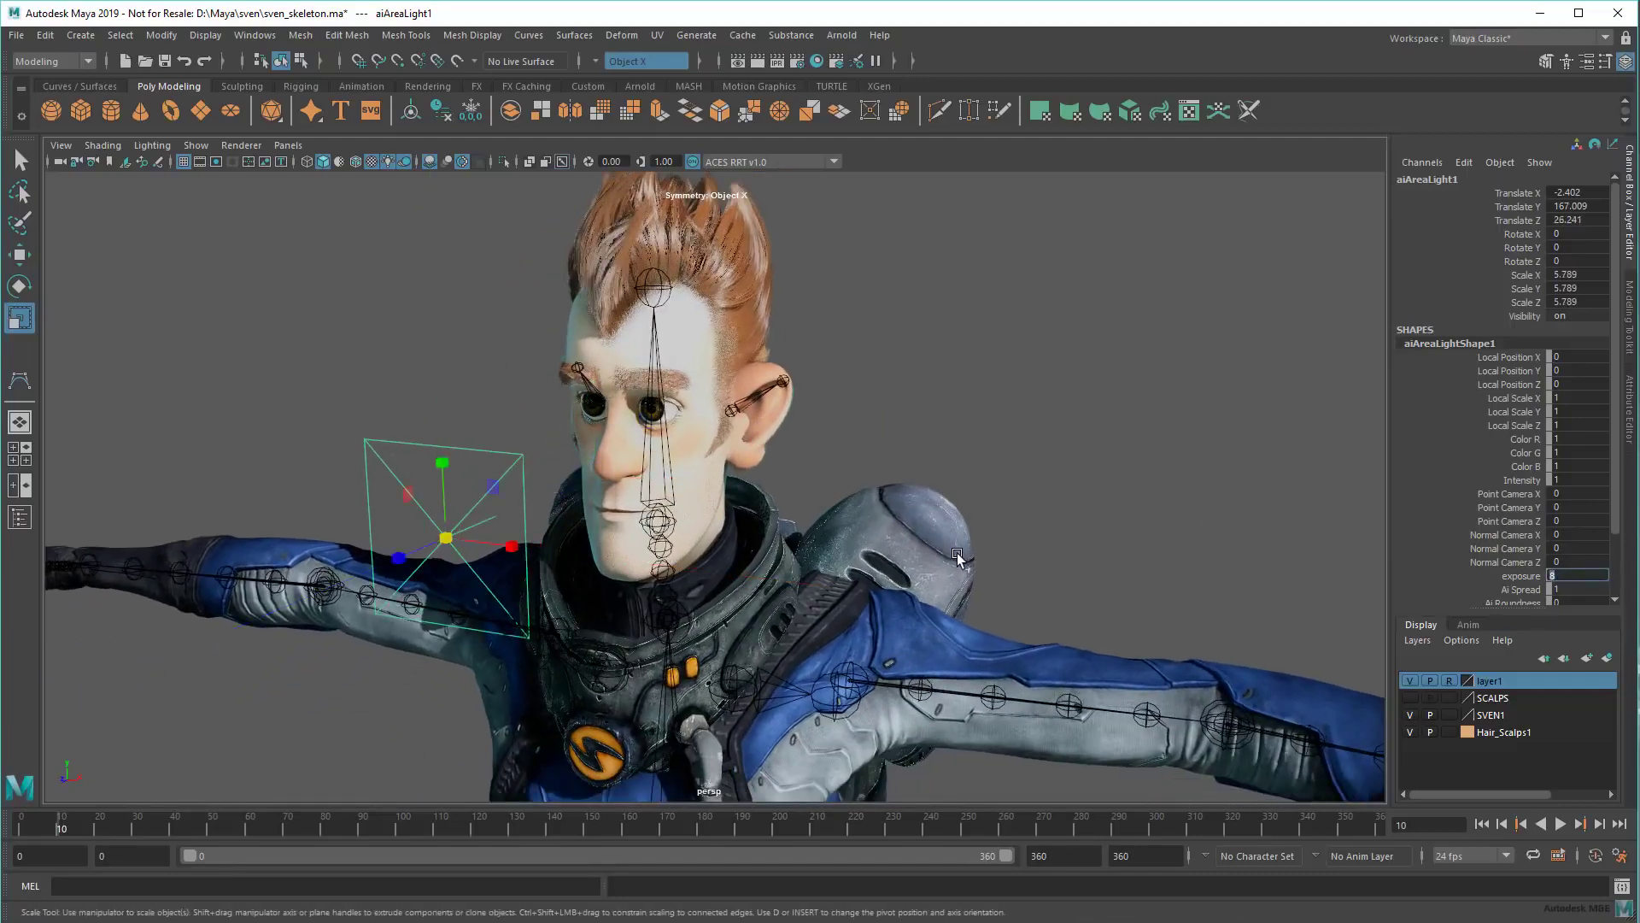
{"action": "key", "text": "Return"}
{"action": "mouse_move", "coordinate": [616, 507]}
{"action": "left_mouse_down", "text": "alt"}
{"action": "mouse_move", "coordinate": [812, 507]}
{"action": "mouse_move", "coordinate": [718, 487]}
{"action": "mouse_move", "coordinate": [733, 494]}
{"action": "mouse_move", "coordinate": [590, 490]}
{"action": "mouse_move", "coordinate": [480, 456]}
{"action": "mouse_move", "coordinate": [581, 443]}
{"action": "left_mouse_up", "text": "alt"}
{"action": "key", "text": "e"}
{"action": "key", "text": "w"}
{"action": "key", "text": "e"}
{"action": "key", "text": "w"}
{"action": "key", "text": "e"}
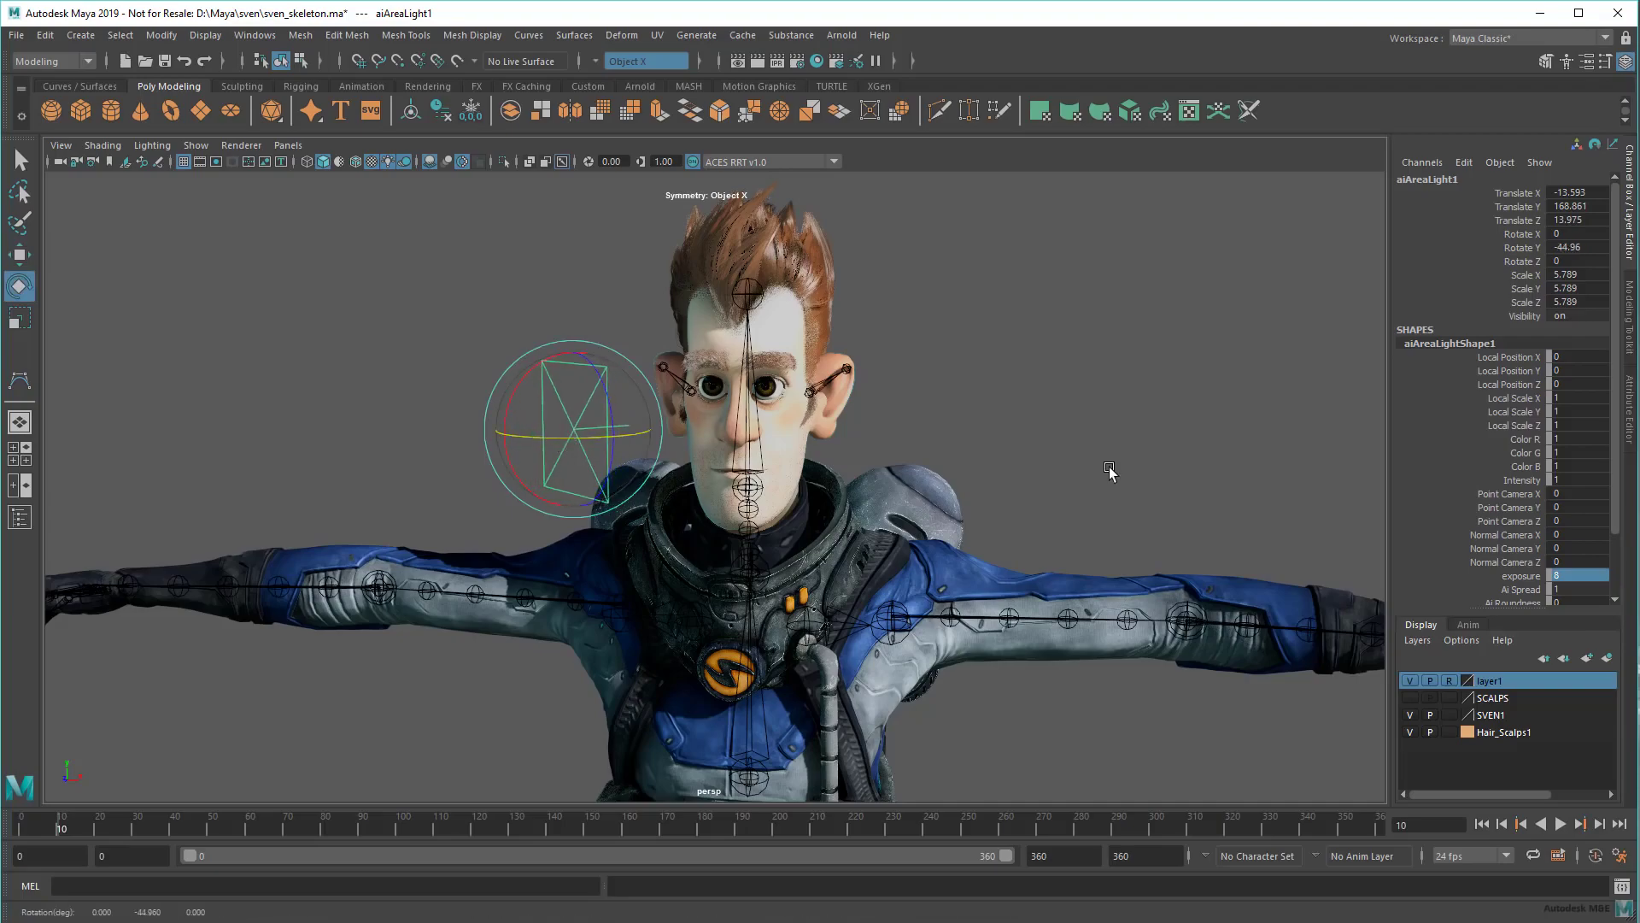
{"action": "left_click", "coordinate": [1108, 472]}
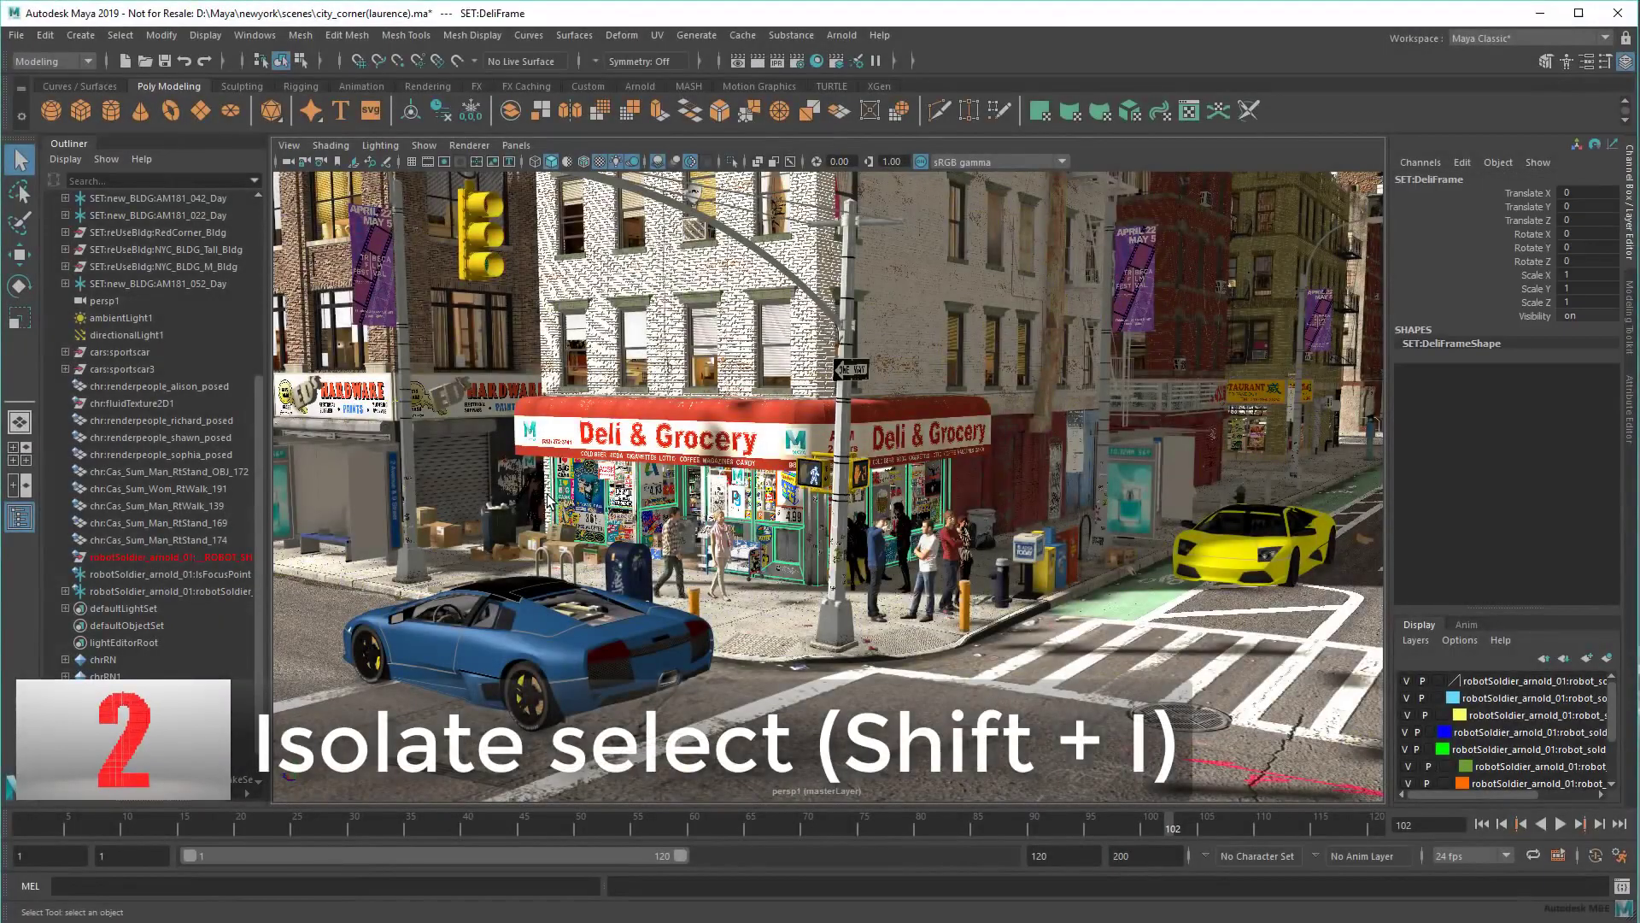
Step: Select street buildings, then isolate the robot soldier with Shift+I
{"action": "left_click", "coordinate": [517, 487]}
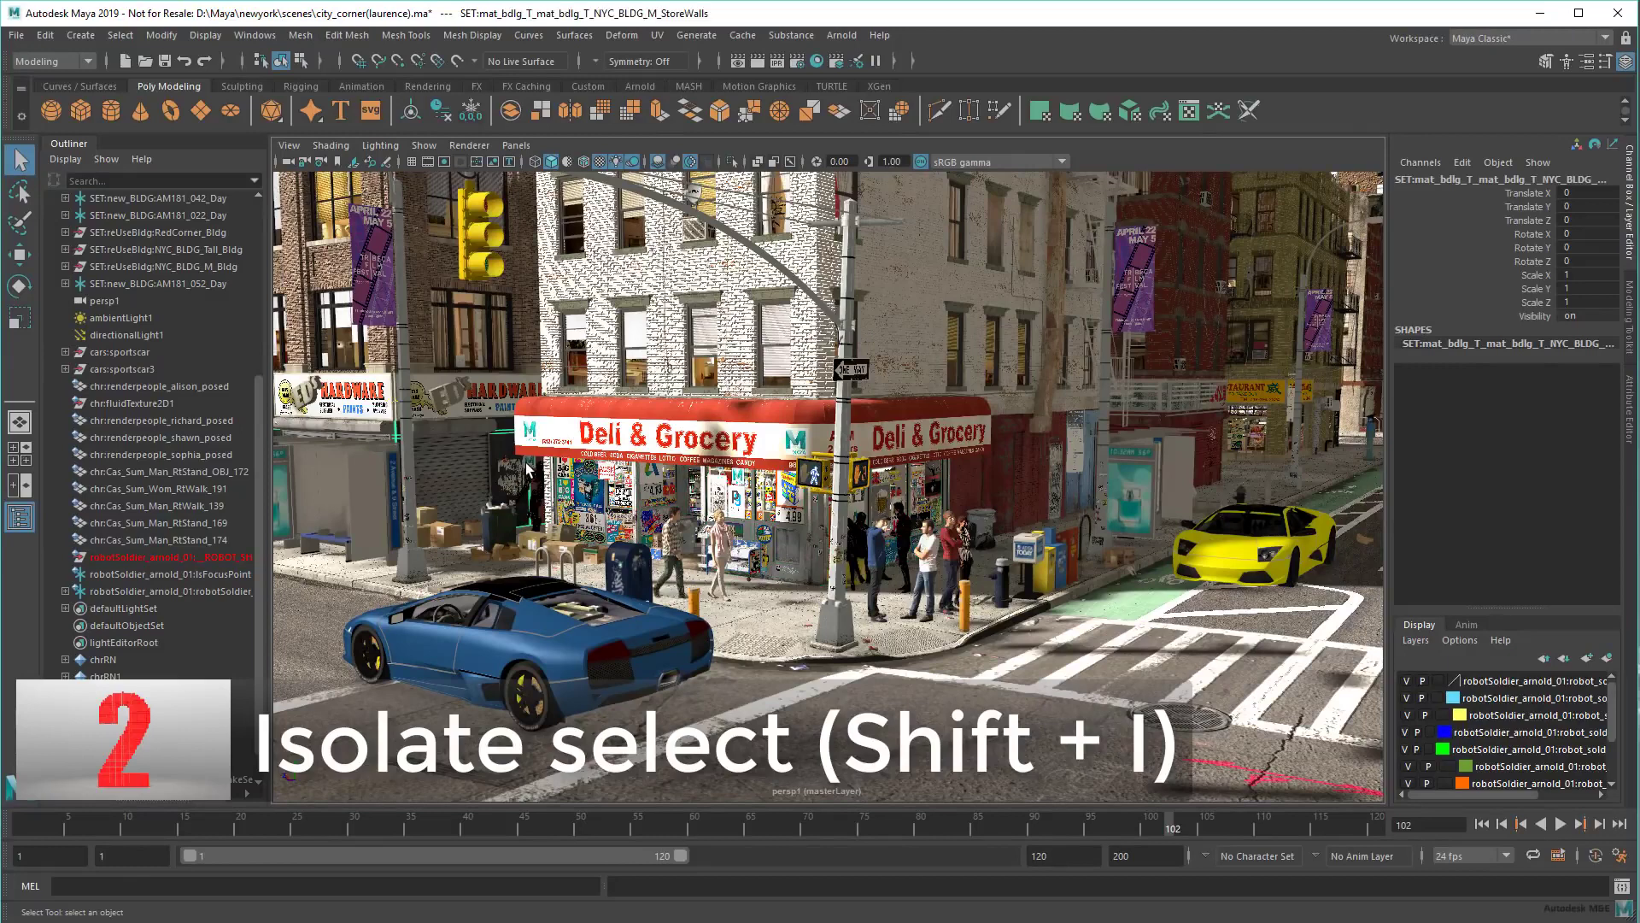
{"action": "left_click", "coordinate": [527, 472]}
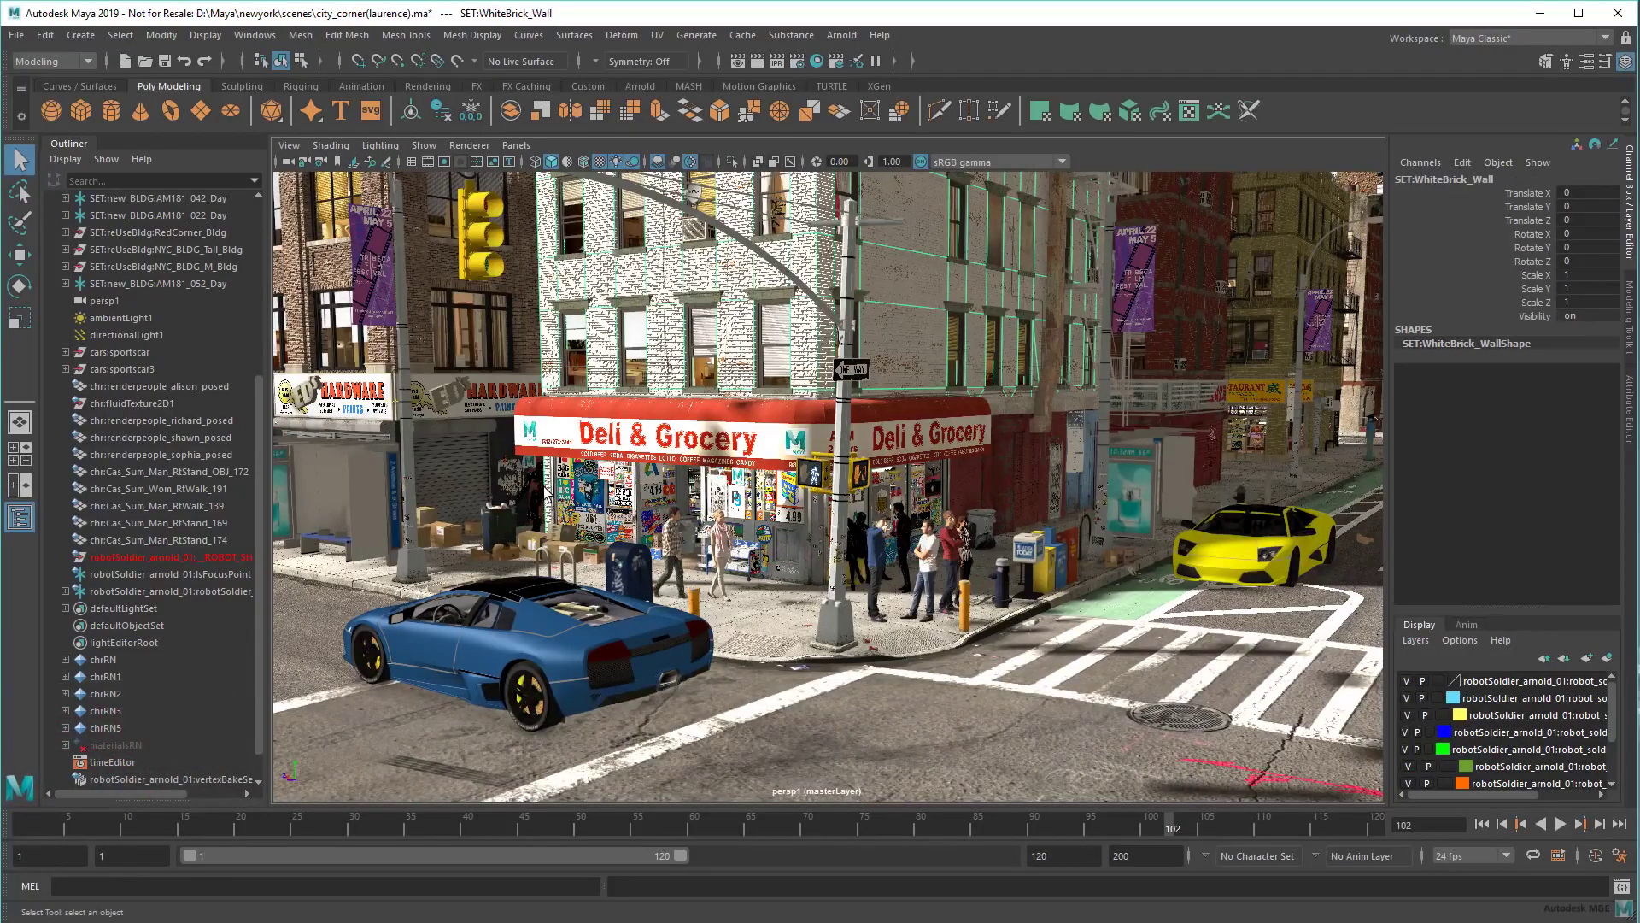
{"action": "left_click", "coordinate": [206, 592]}
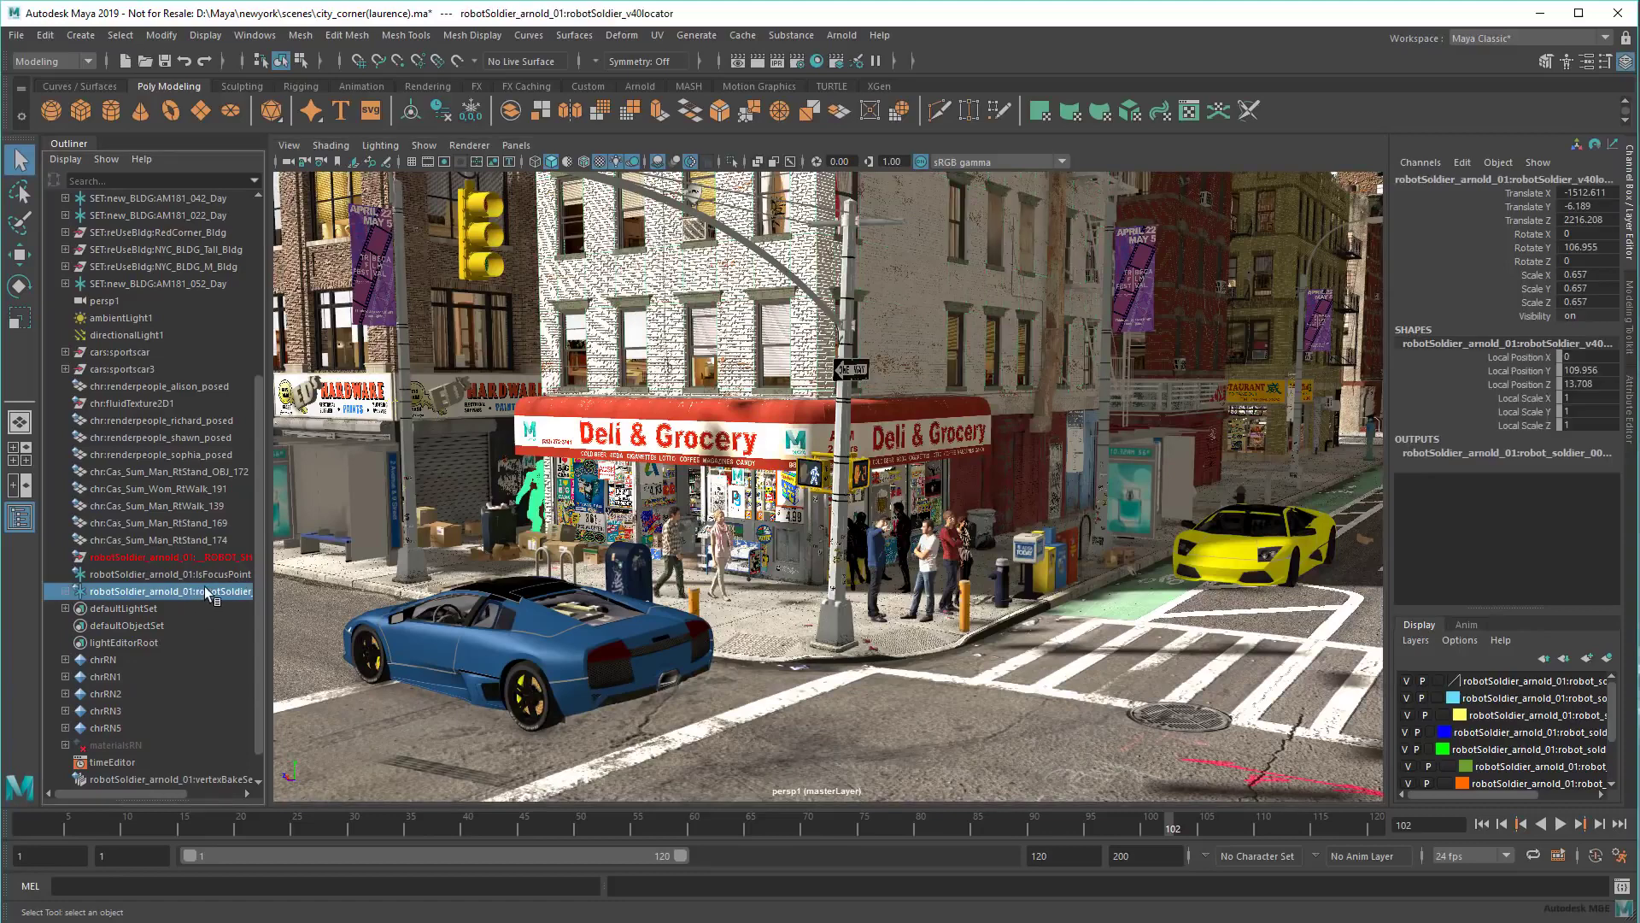
{"action": "key", "text": "shift+i"}
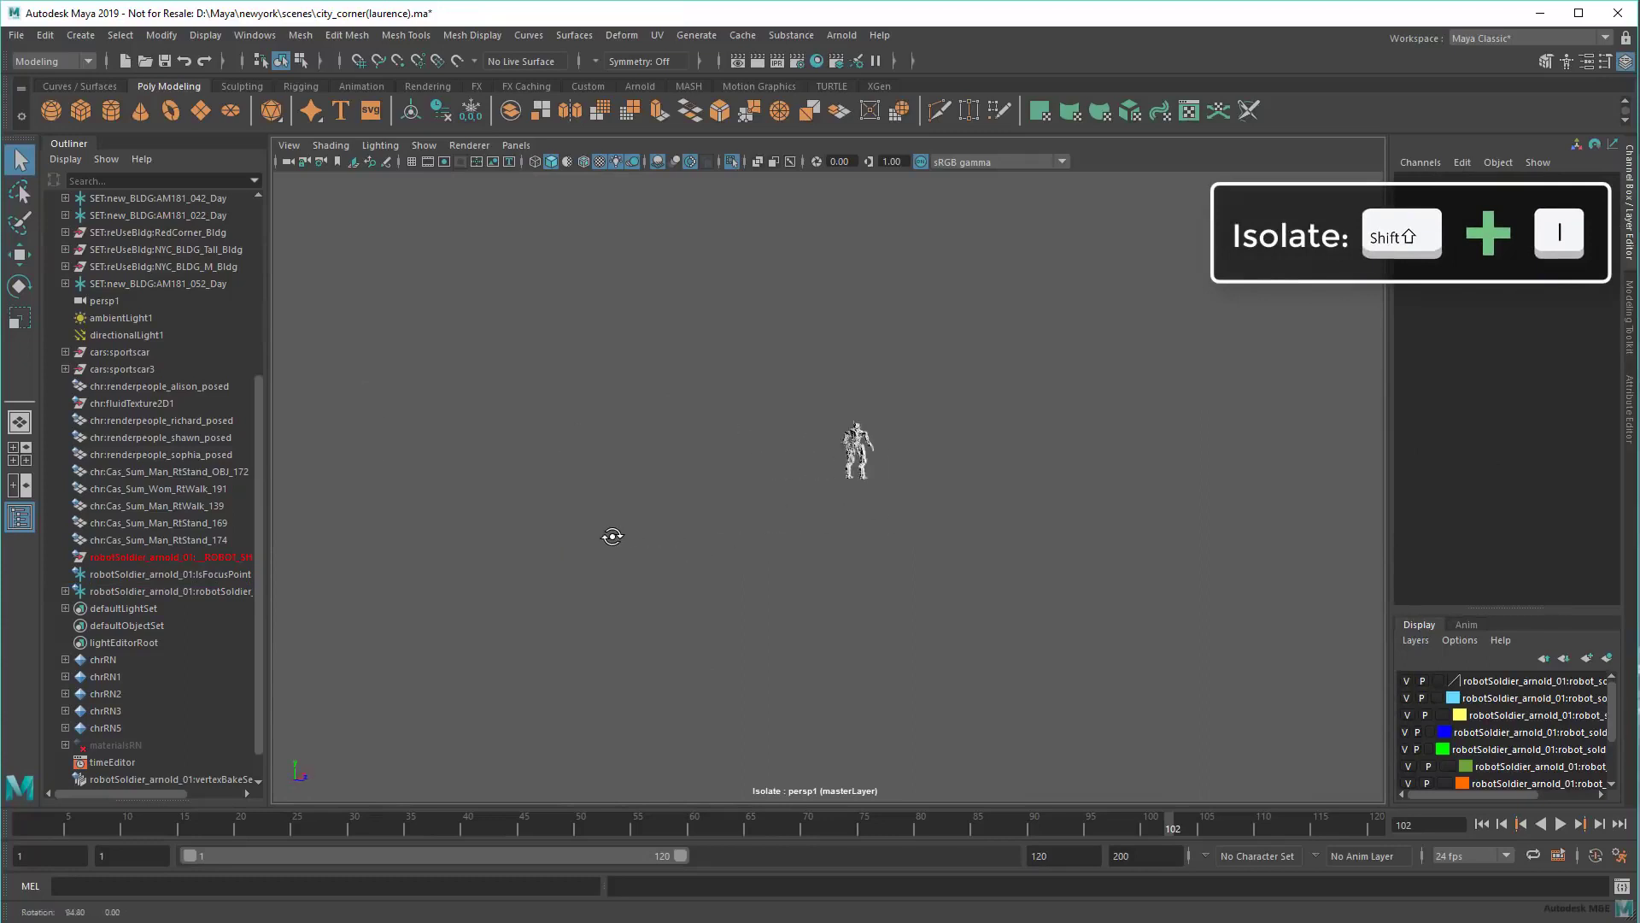
{"action": "scroll", "coordinate": [1040, 526], "scroll_direction": "up", "scroll_amount": 2}
{"action": "scroll", "coordinate": [1006, 510], "scroll_direction": "up", "scroll_amount": 2}
{"action": "scroll", "coordinate": [997, 513], "scroll_direction": "up", "scroll_amount": 2}
{"action": "scroll", "coordinate": [925, 527], "scroll_direction": "up", "scroll_amount": 3}
{"action": "mouse_move", "coordinate": [884, 516]}
{"action": "left_mouse_down", "text": "alt"}
{"action": "mouse_move", "coordinate": [808, 480]}
{"action": "mouse_move", "coordinate": [838, 433]}
{"action": "left_mouse_up", "text": "alt"}
{"action": "scroll", "coordinate": [857, 491], "scroll_direction": "up", "scroll_amount": 3}
{"action": "scroll", "coordinate": [796, 483], "scroll_direction": "down", "scroll_amount": 3}
Step: Isolate the robot's chest piece, then exit isolation and move the camera to the car
{"action": "left_click", "coordinate": [676, 366]}
{"action": "key", "text": "shift+i"}
{"action": "key", "text": "shift+i"}
{"action": "left_click", "coordinate": [893, 469]}
{"action": "scroll", "coordinate": [902, 458], "scroll_direction": "up", "scroll_amount": 4}
{"action": "middle_click_drag", "start_coordinate": [902, 457], "coordinate": [920, 477], "text": "alt"}
{"action": "left_click", "coordinate": [769, 450]}
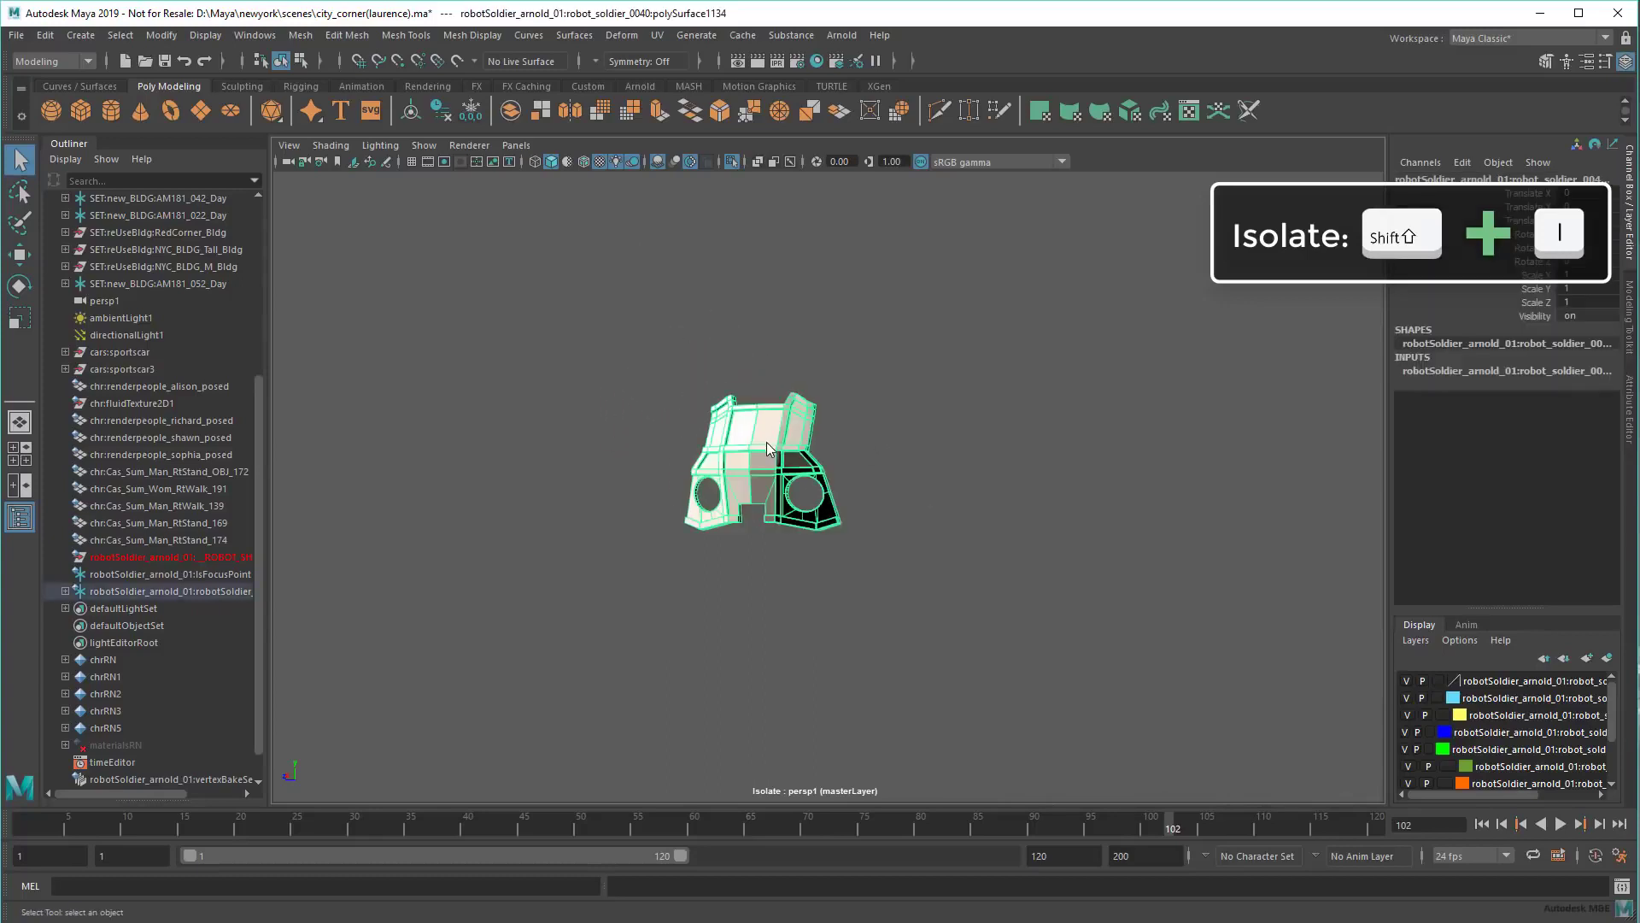
{"action": "right_click_drag", "start_coordinate": [769, 447], "coordinate": [1033, 562]}
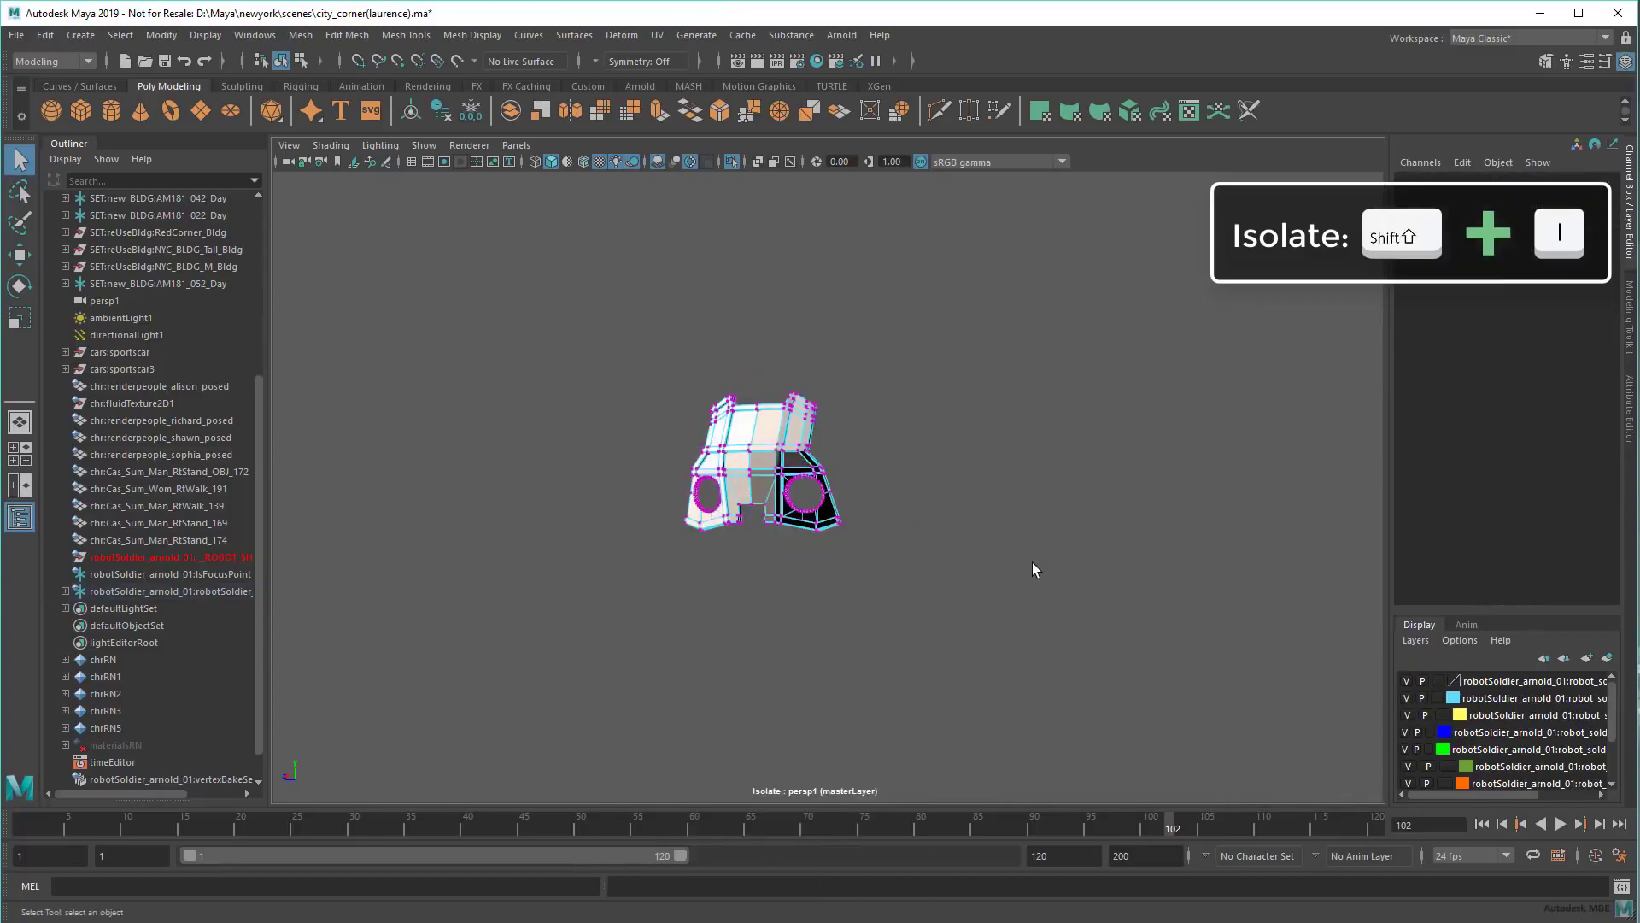
{"action": "left_click", "coordinate": [1031, 563]}
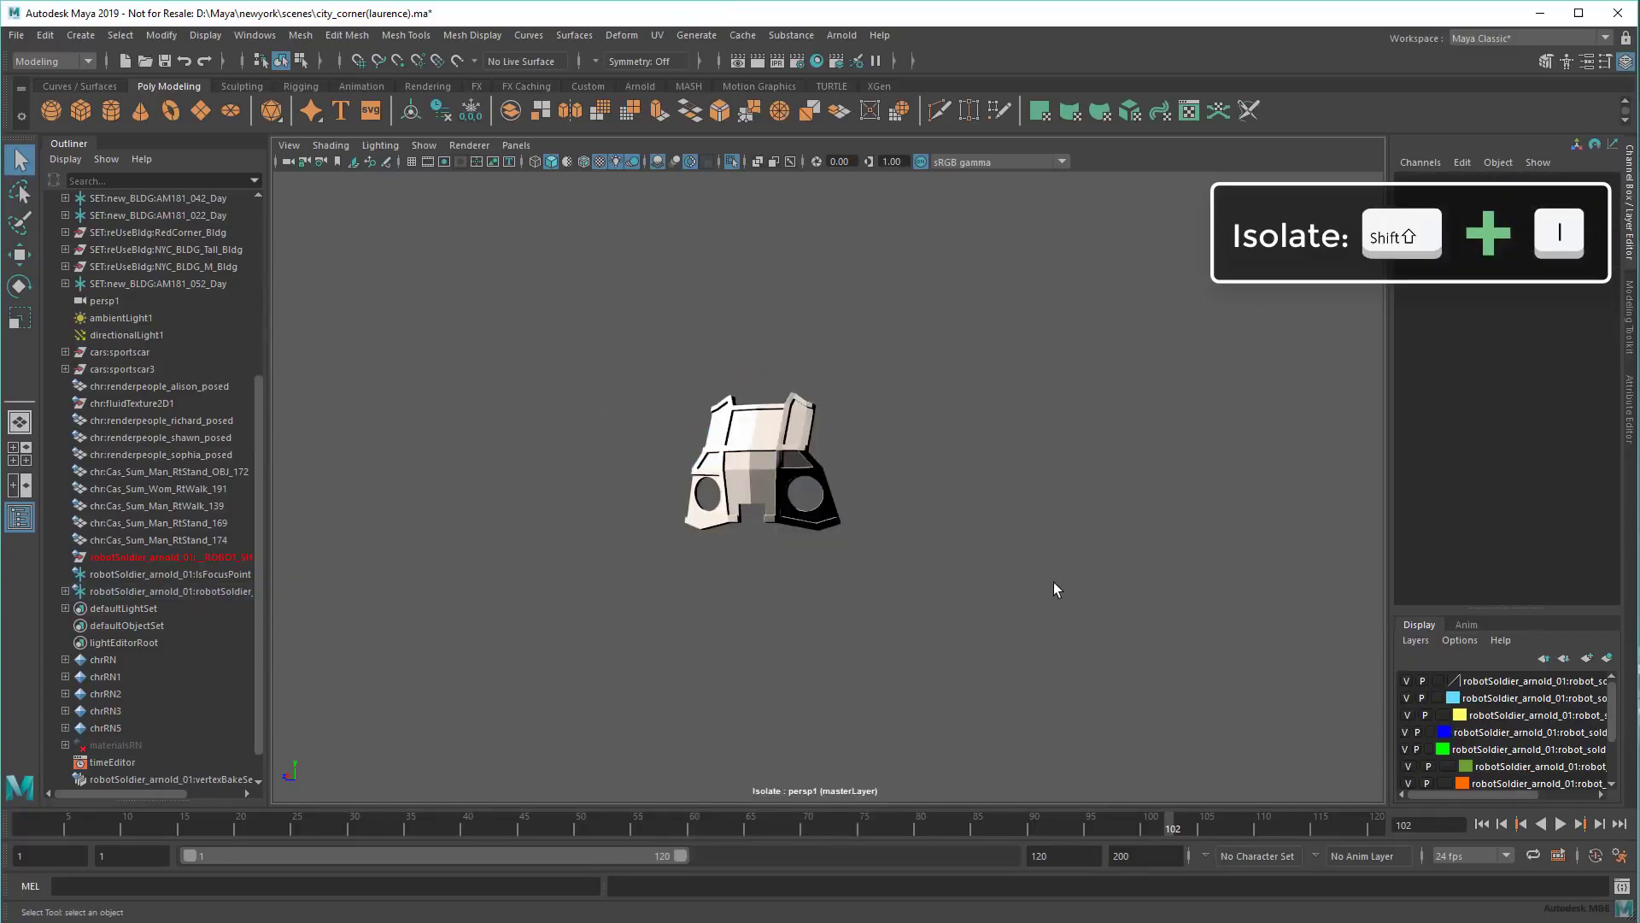
{"action": "key", "text": "shift+i"}
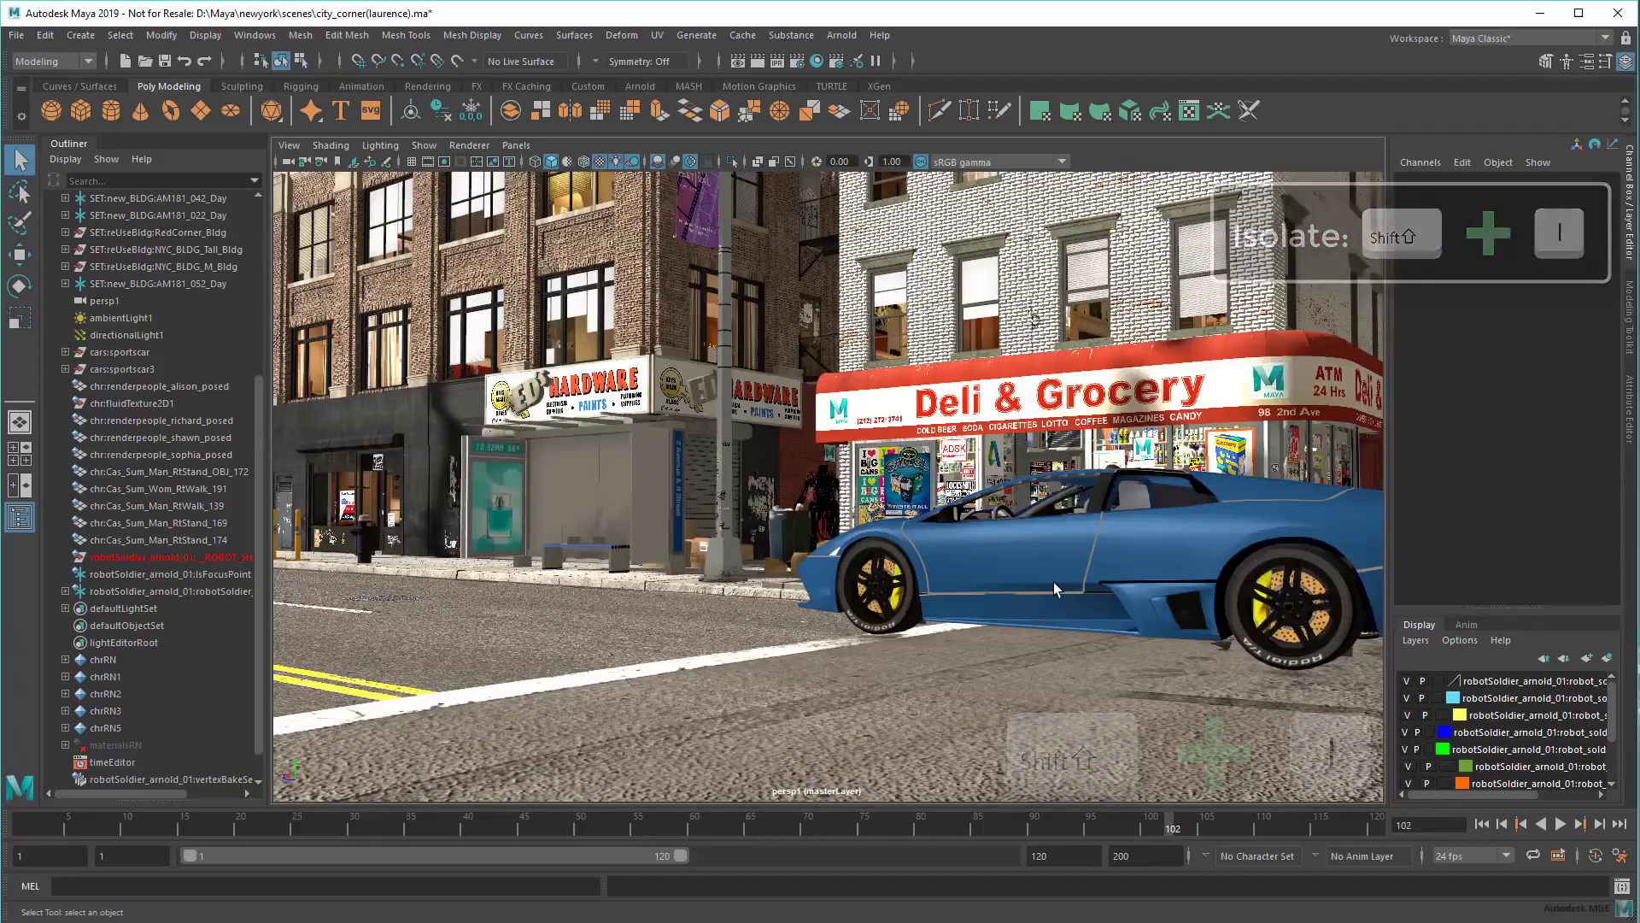
{"action": "mouse_move", "coordinate": [1054, 583]}
{"action": "middle_mouse_down", "text": "alt"}
{"action": "mouse_move", "coordinate": [1083, 598]}
{"action": "mouse_move", "coordinate": [980, 634]}
{"action": "mouse_move", "coordinate": [964, 693]}
{"action": "middle_mouse_up", "text": "alt"}
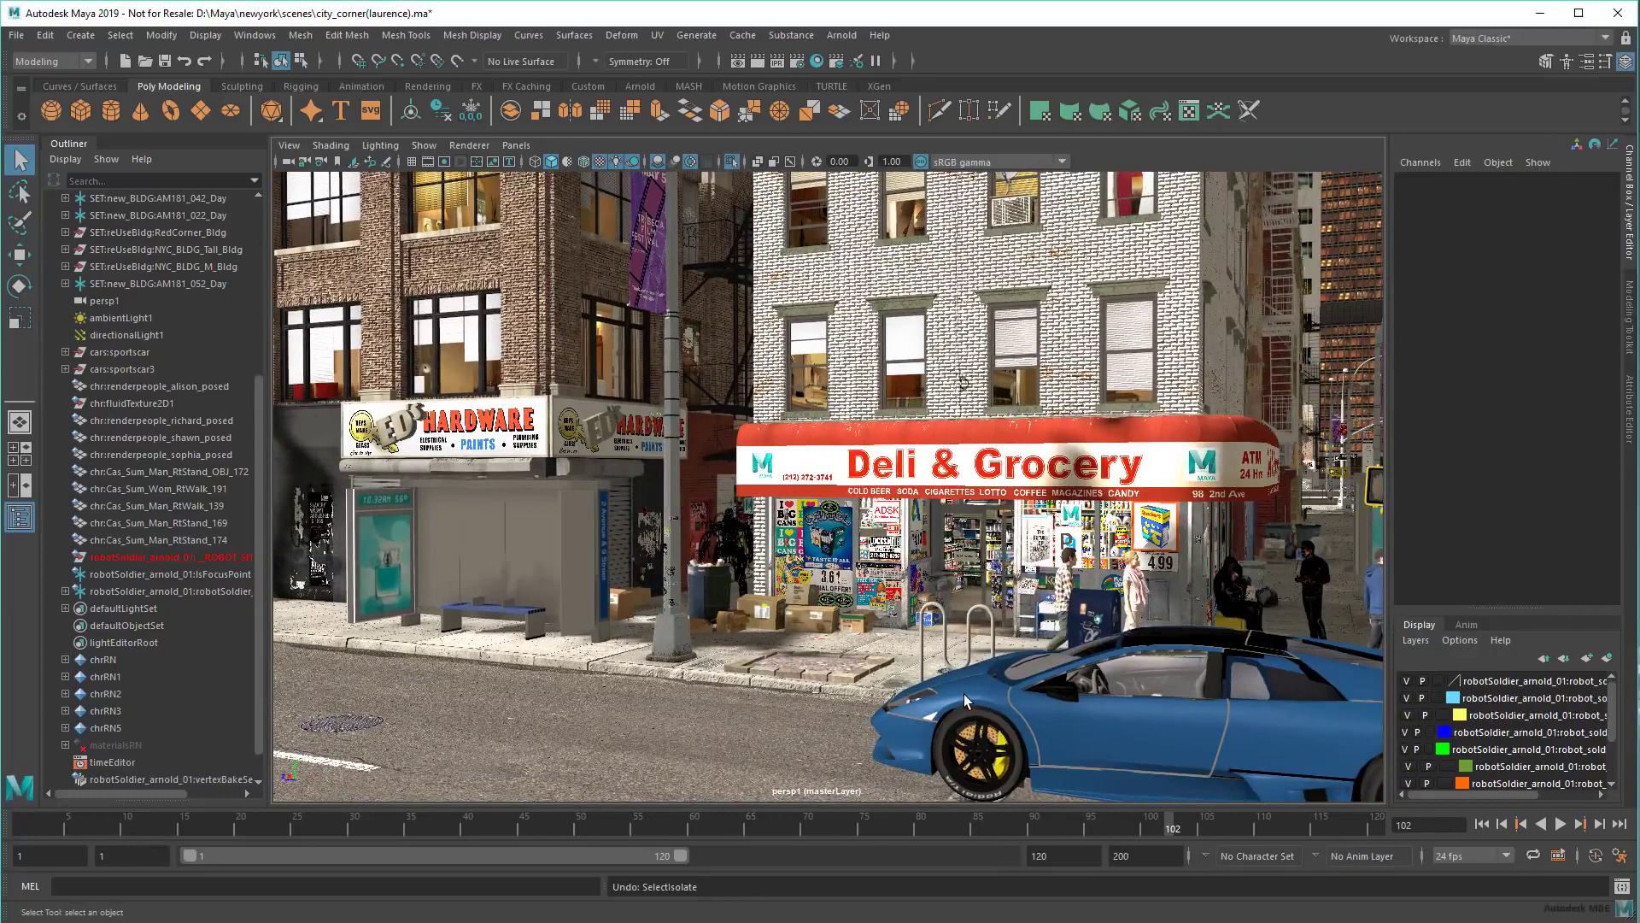
Step: Isolate the robot and deli shelves, move the robot among the shelves, then un-isolate
{"action": "left_click", "coordinate": [233, 590], "text": "shift"}
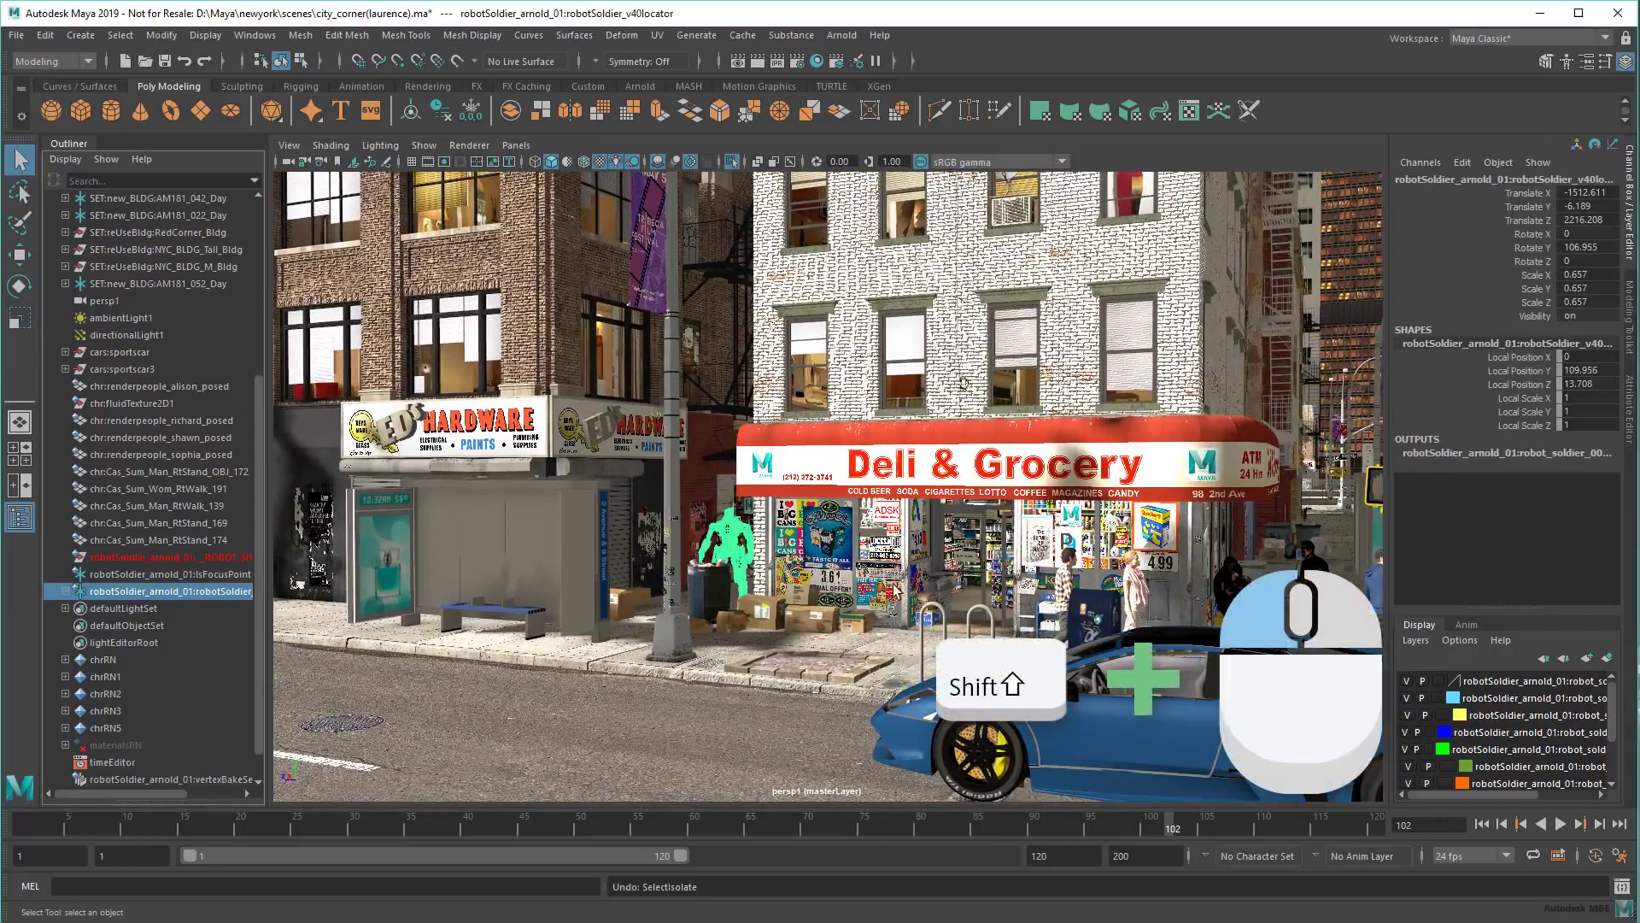
{"action": "left_click", "coordinate": [974, 558], "text": "shift"}
{"action": "key", "text": "shift+i"}
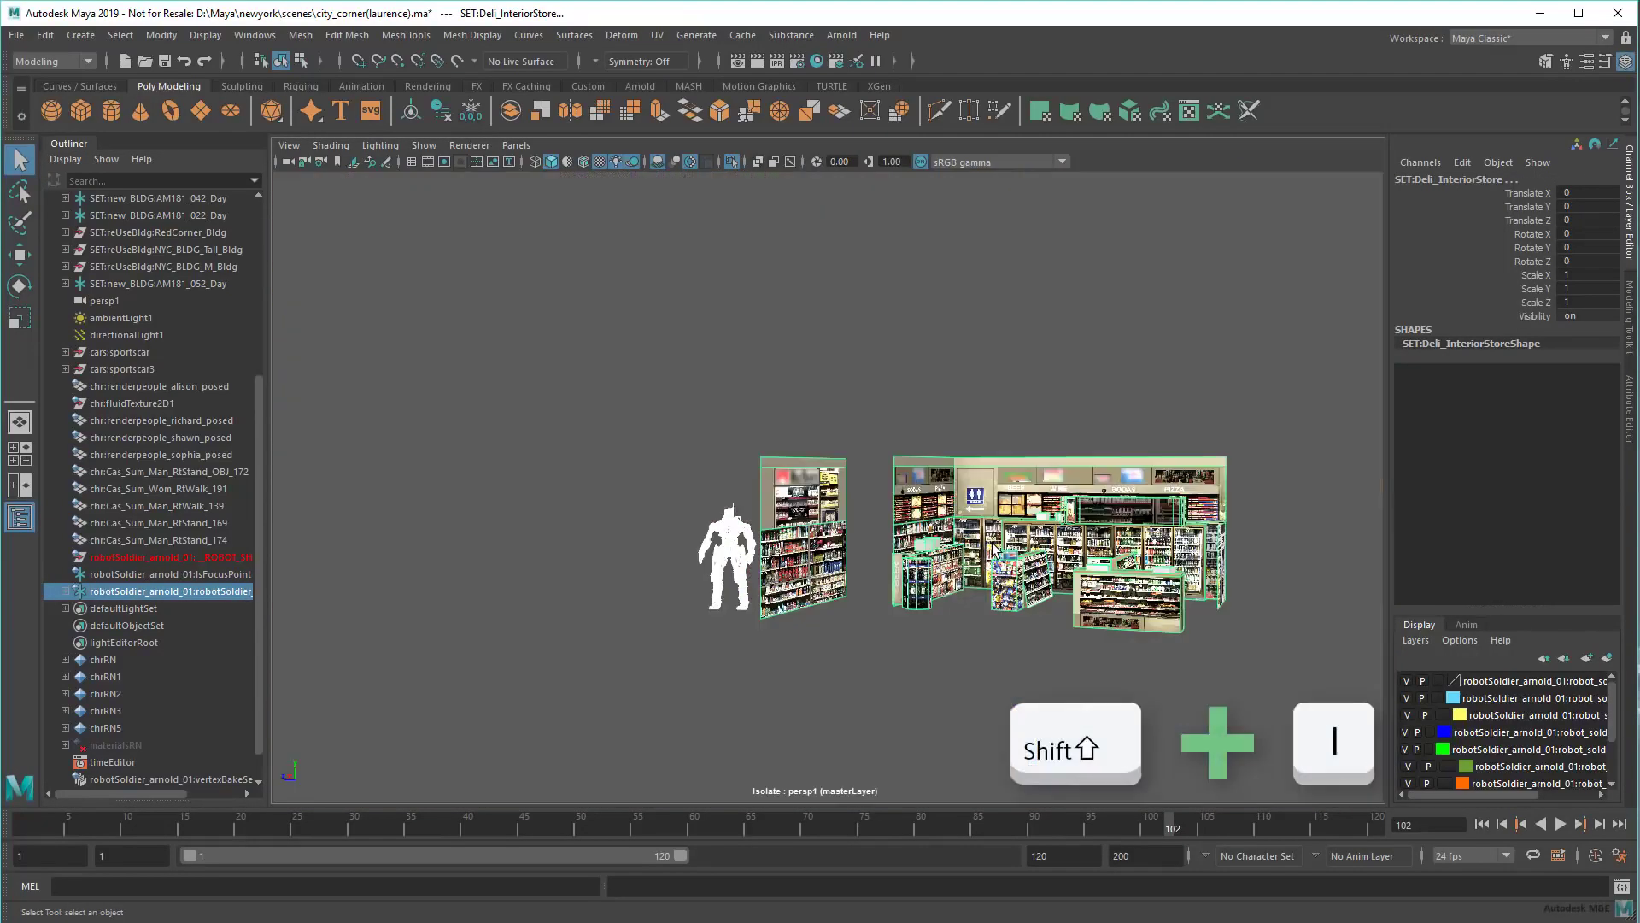
{"action": "key", "text": "w"}
{"action": "mouse_move", "coordinate": [847, 628]}
{"action": "left_mouse_down", "text": "alt"}
{"action": "mouse_move", "coordinate": [679, 552]}
{"action": "mouse_move", "coordinate": [1026, 518]}
{"action": "left_mouse_up", "text": "alt"}
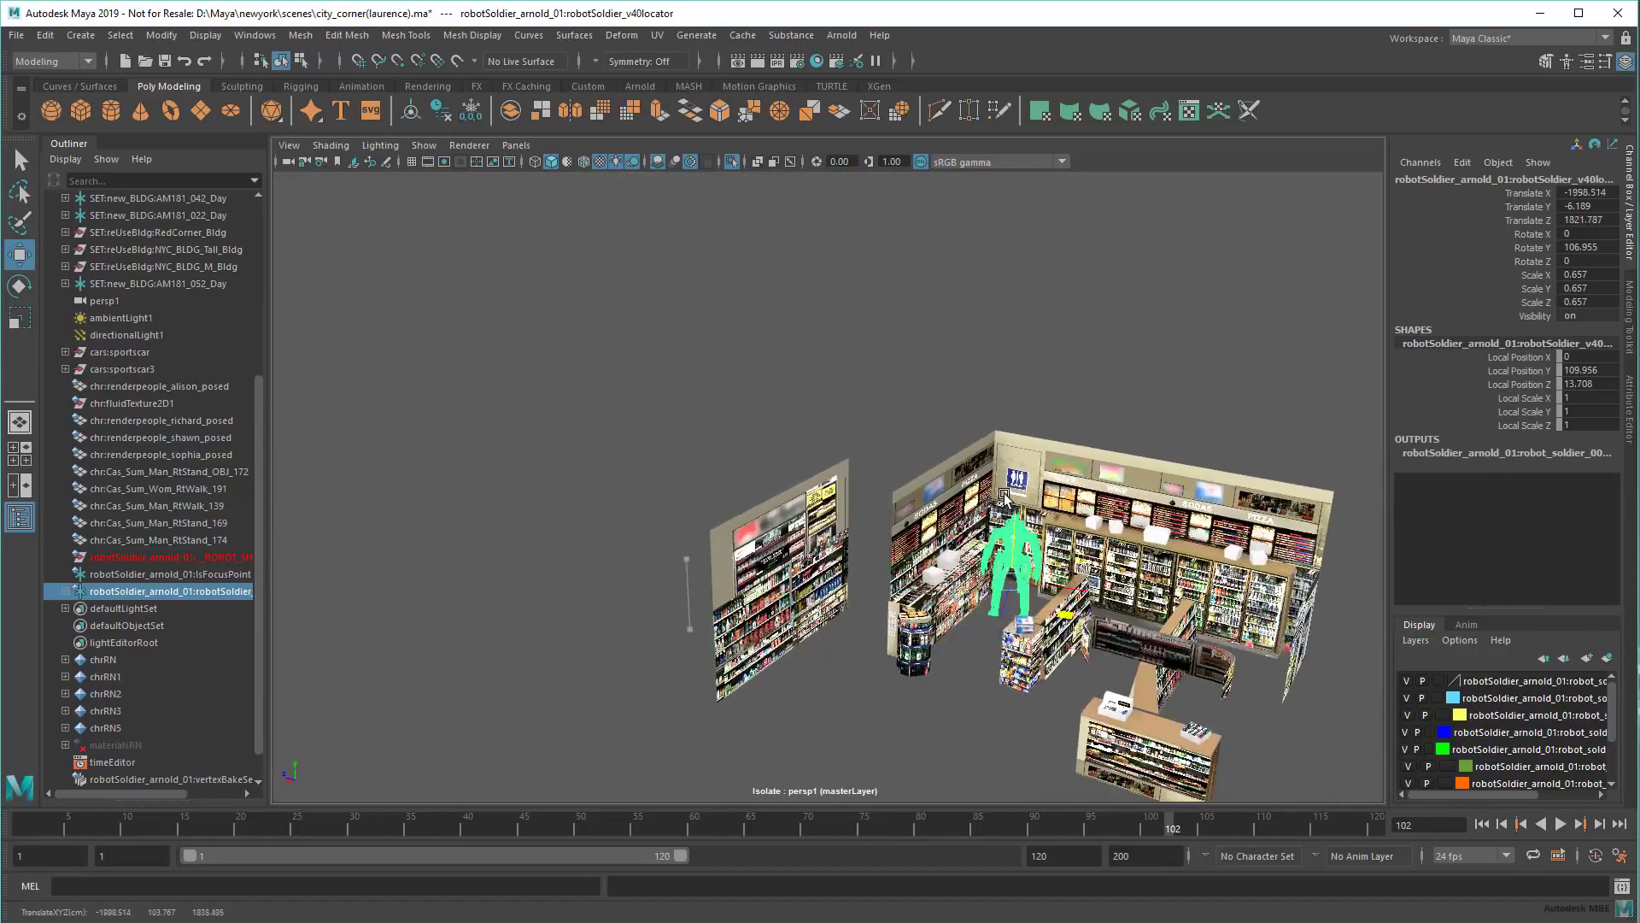
{"action": "left_click", "coordinate": [910, 734]}
{"action": "key", "text": "shift+i"}
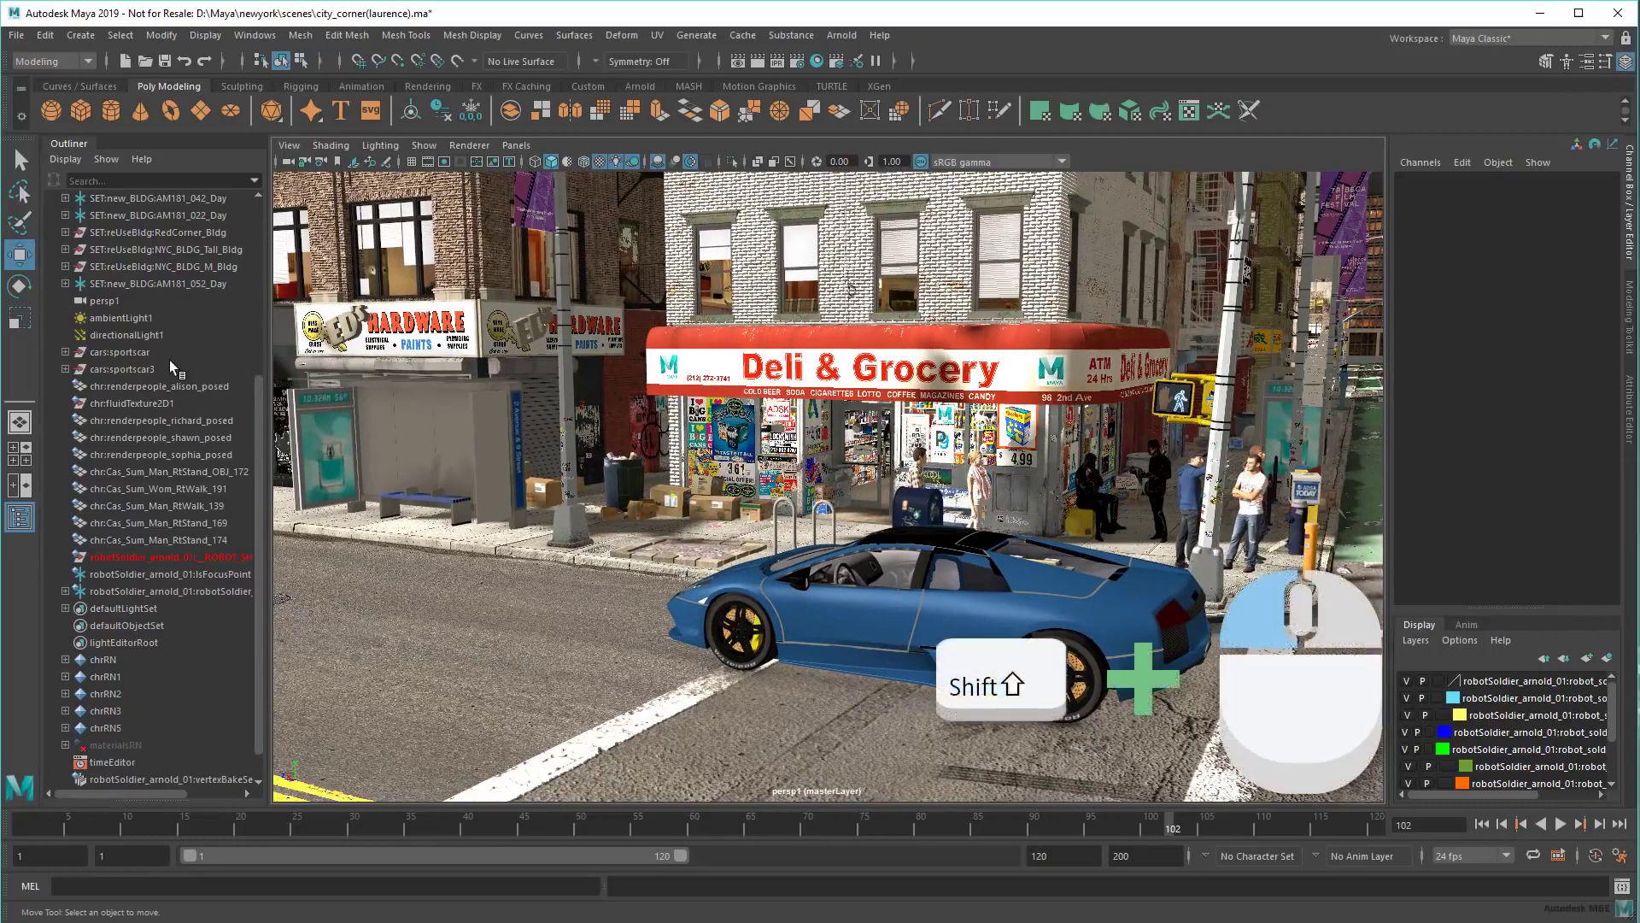
Step: Isolate the blue car and person, place and turn the person in the car, then un-isolate
{"action": "left_click", "coordinate": [146, 353], "text": "shift"}
{"action": "left_click", "coordinate": [1087, 492], "text": "shift"}
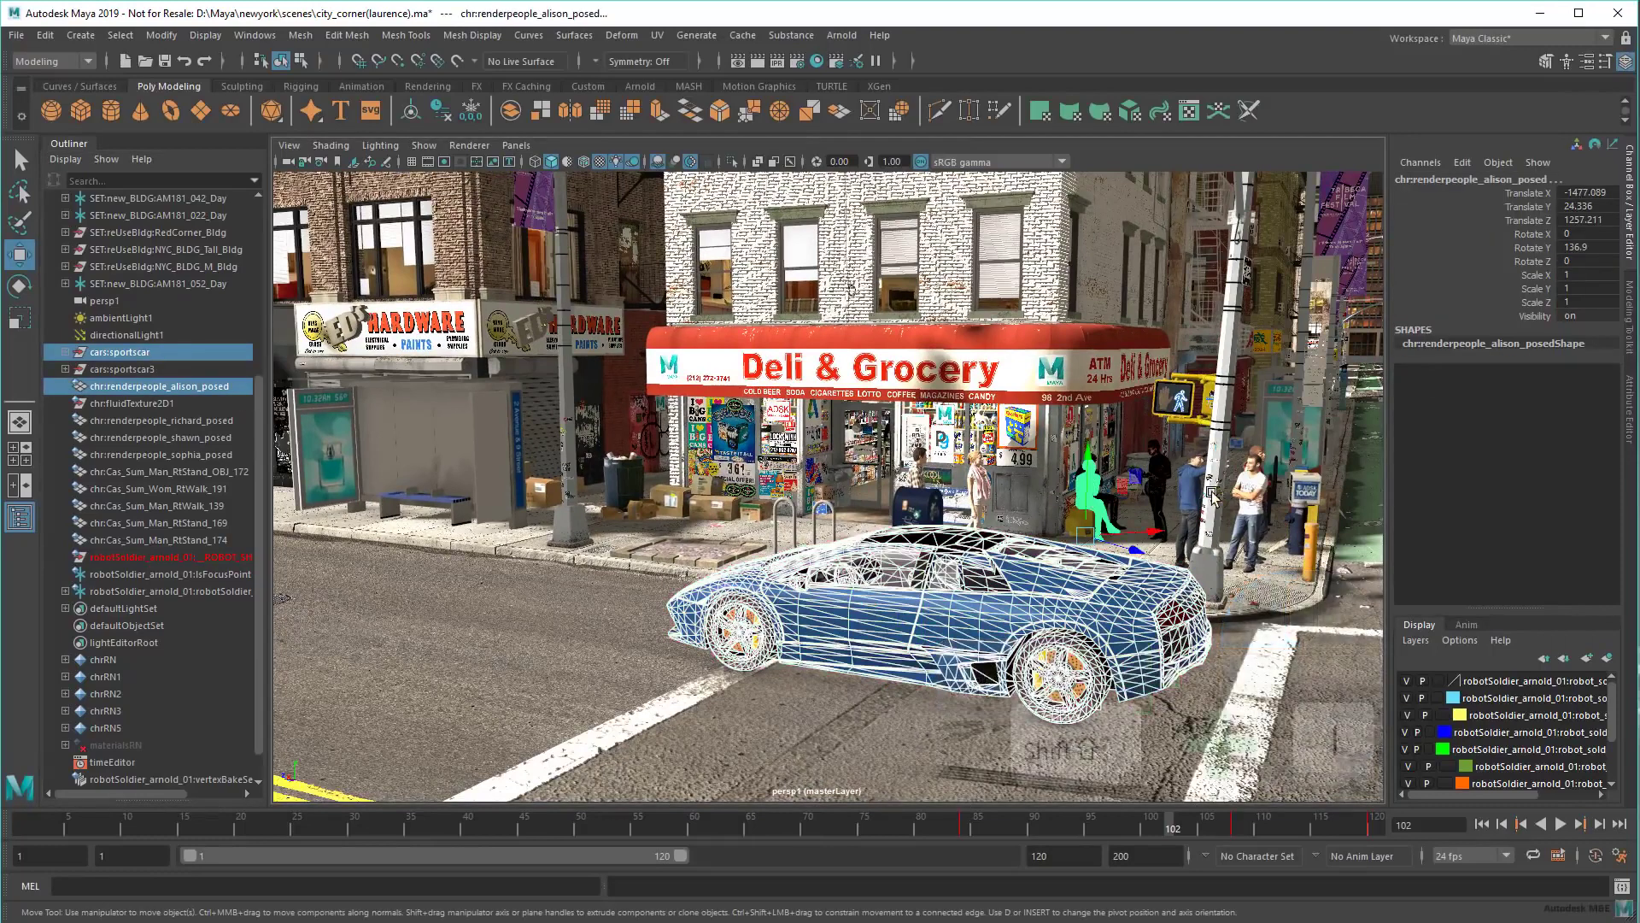
{"action": "key", "text": "shift+i"}
{"action": "mouse_move", "coordinate": [1016, 579]}
{"action": "left_mouse_down"}
{"action": "mouse_move", "coordinate": [875, 638]}
{"action": "mouse_move", "coordinate": [761, 650]}
{"action": "left_mouse_up"}
{"action": "key", "text": "e"}
{"action": "left_click_drag", "start_coordinate": [1025, 645], "coordinate": [918, 651], "text": "alt"}
{"action": "key", "text": "w"}
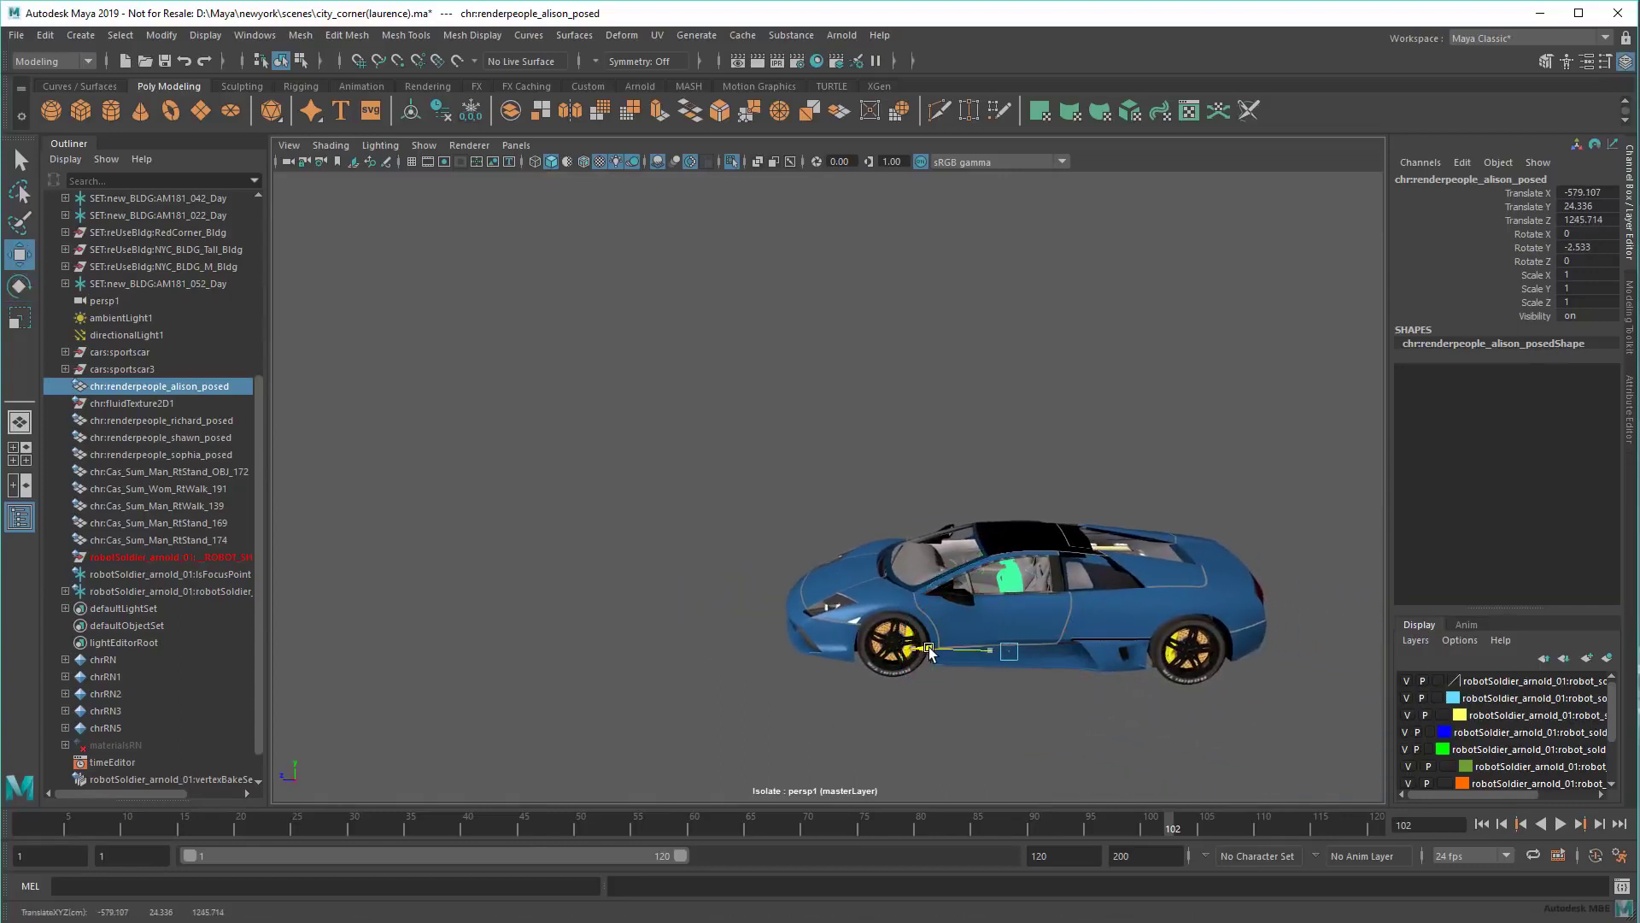
{"action": "left_click", "coordinate": [1155, 738]}
{"action": "left_click_drag", "start_coordinate": [1007, 704], "coordinate": [1009, 579], "text": "alt"}
{"action": "key", "text": "shift+i"}
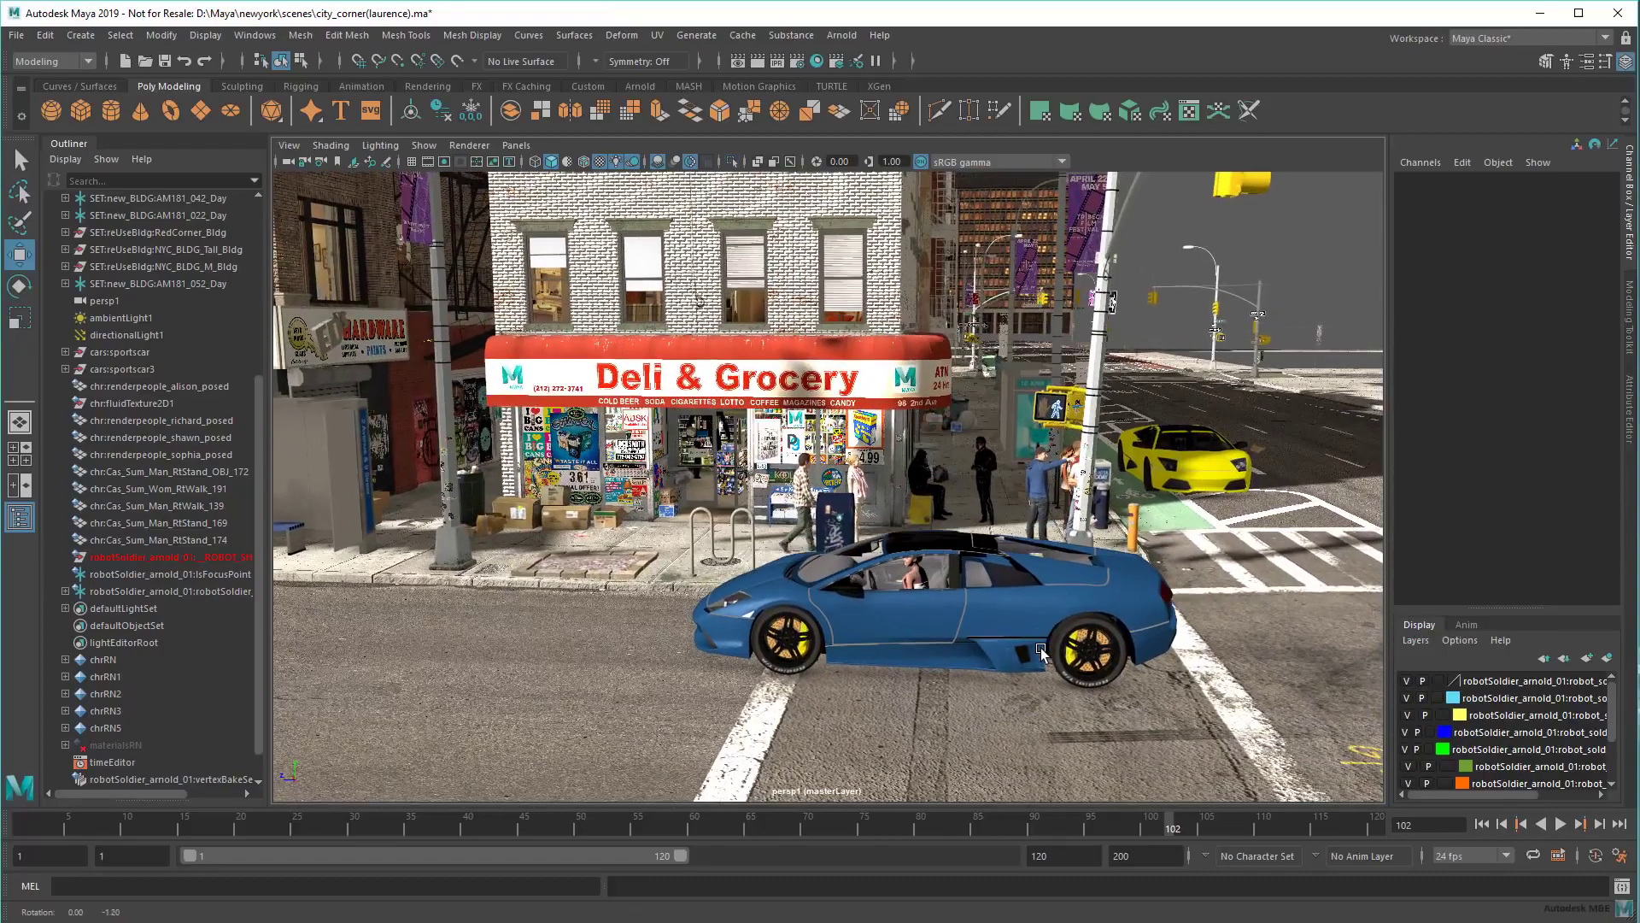
{"action": "left_click_drag", "start_coordinate": [1044, 591], "coordinate": [1042, 647], "text": "alt"}
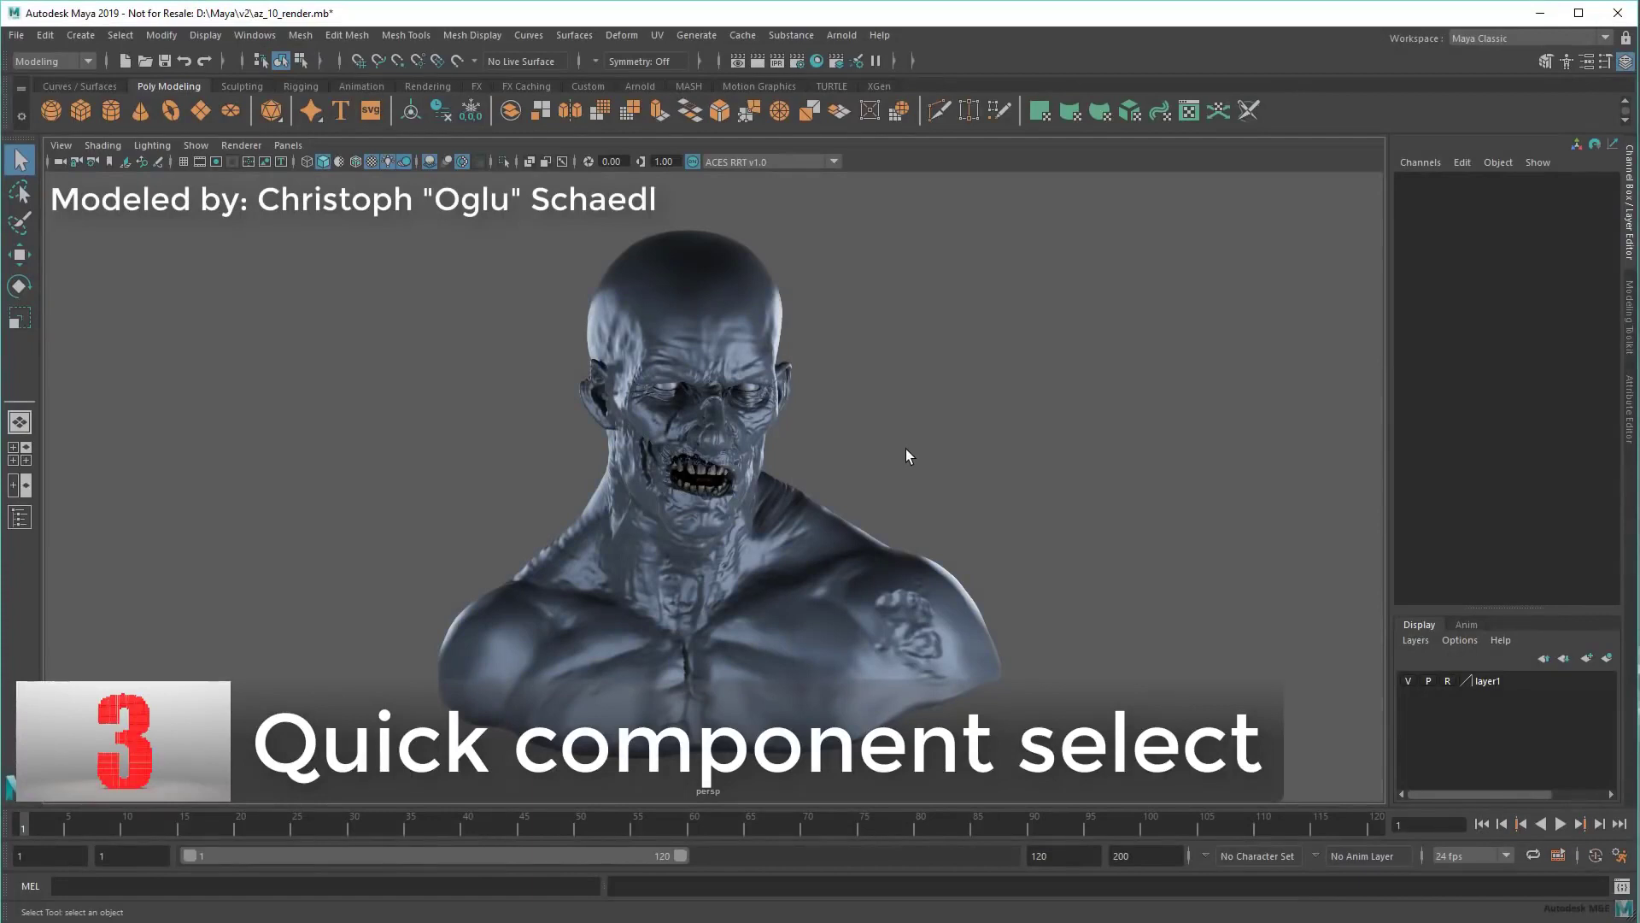
Step: Select the zombie bust and cycle through vertex, edge, face and UV modes with F9–F12
{"action": "left_click", "coordinate": [820, 539]}
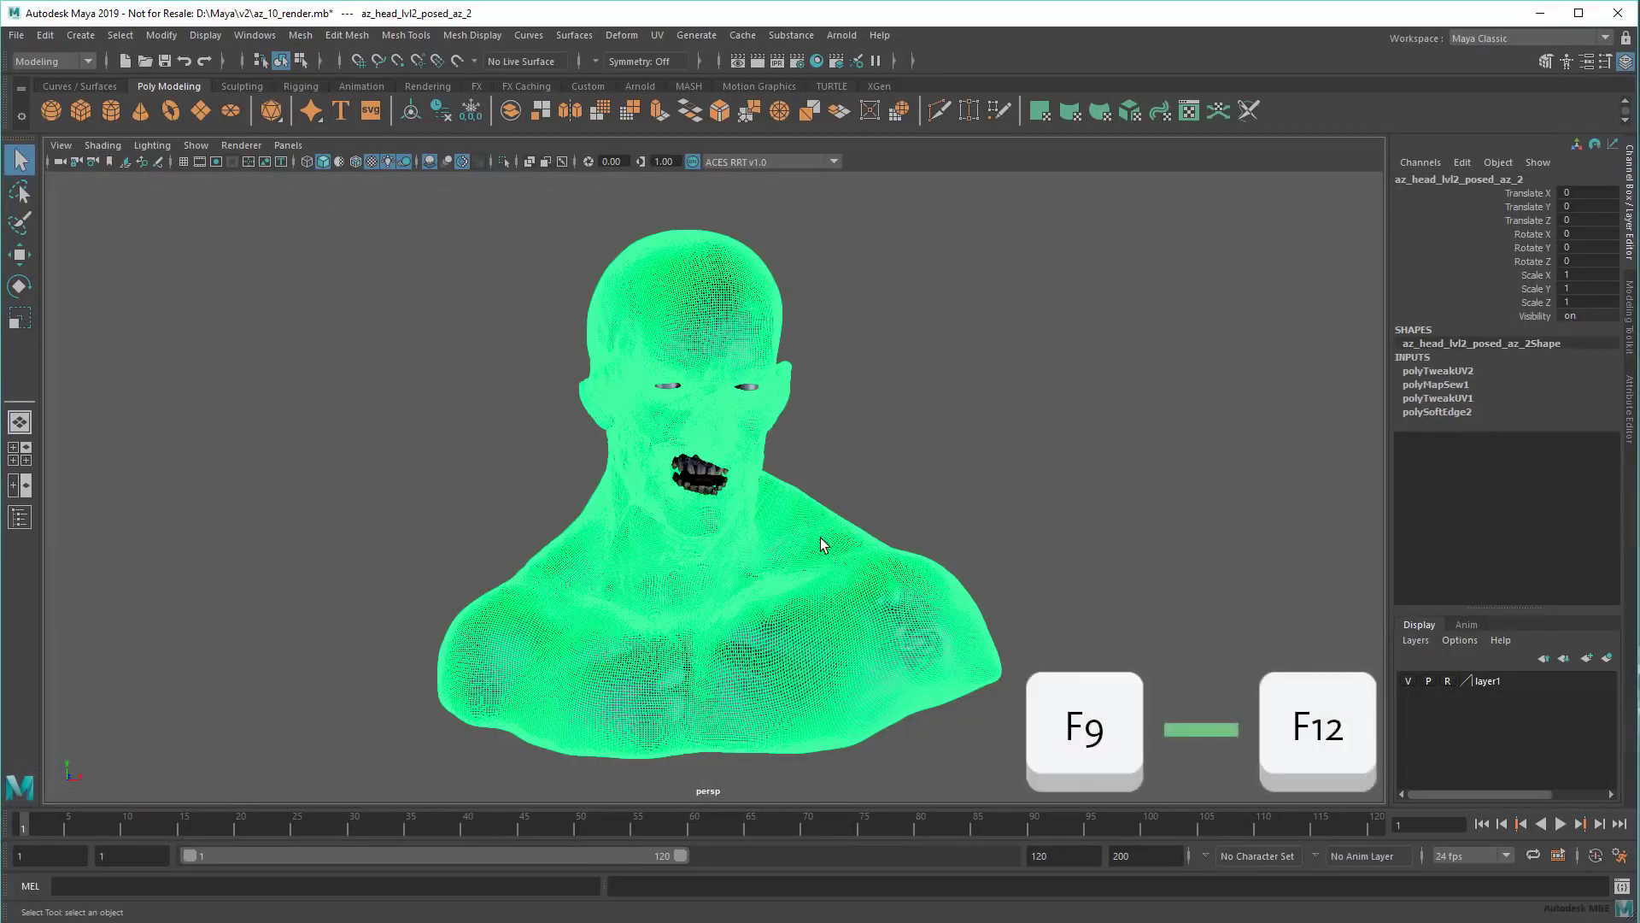
{"action": "key", "text": "F9"}
{"action": "scroll", "coordinate": [796, 533], "scroll_direction": "up", "scroll_amount": 5}
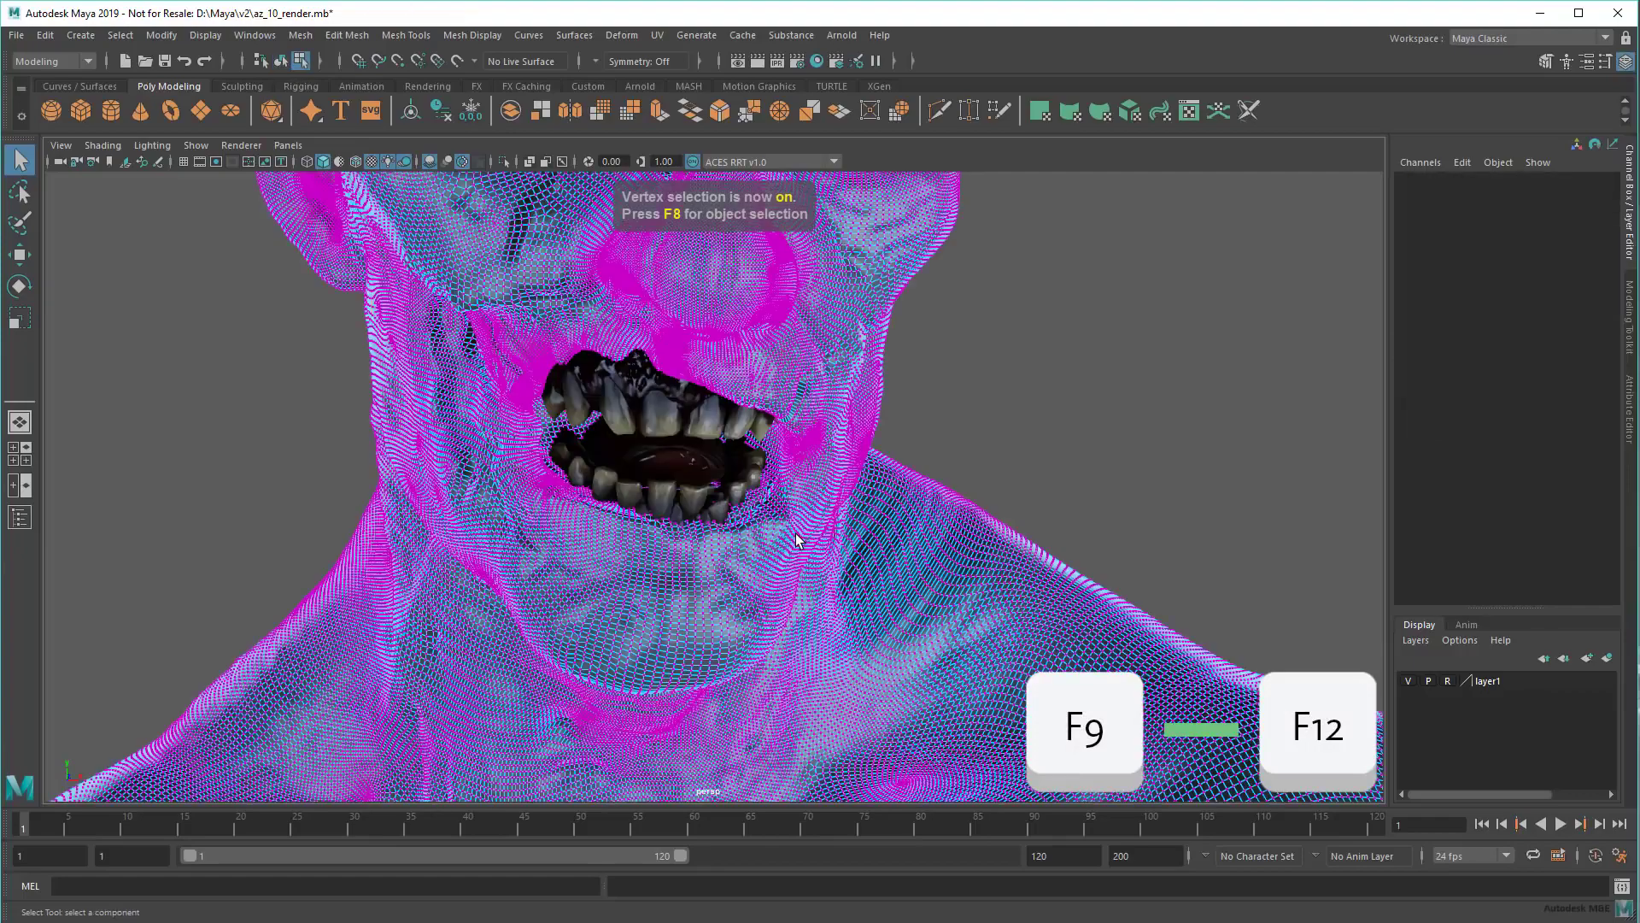
{"action": "scroll", "coordinate": [796, 541], "scroll_direction": "up", "scroll_amount": 2}
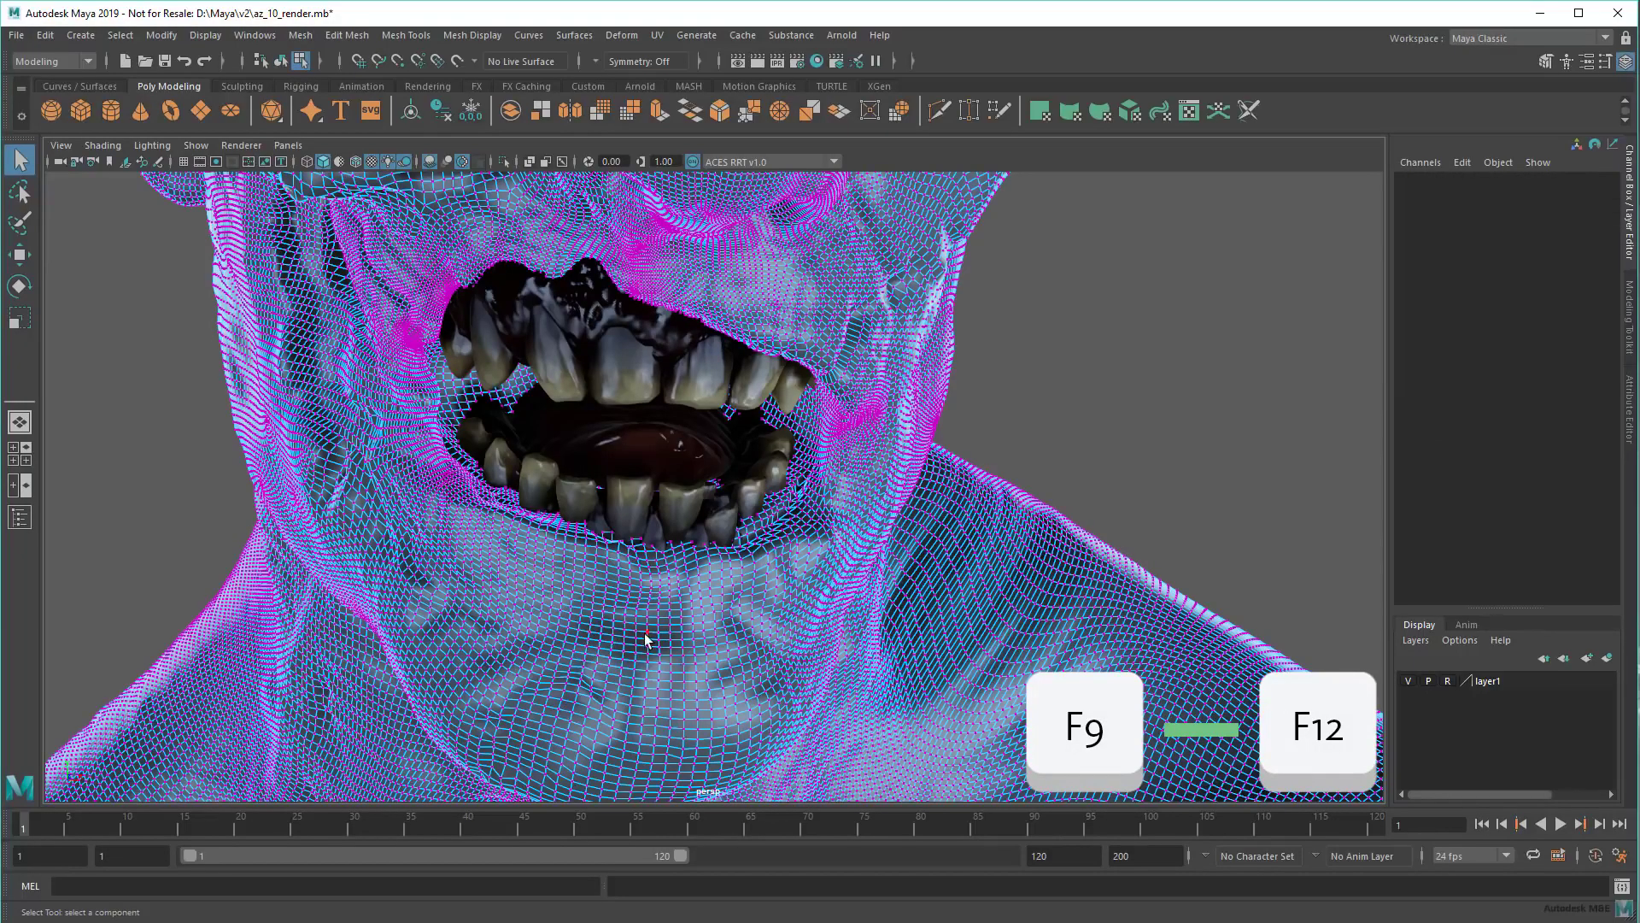
{"action": "key", "text": "F10"}
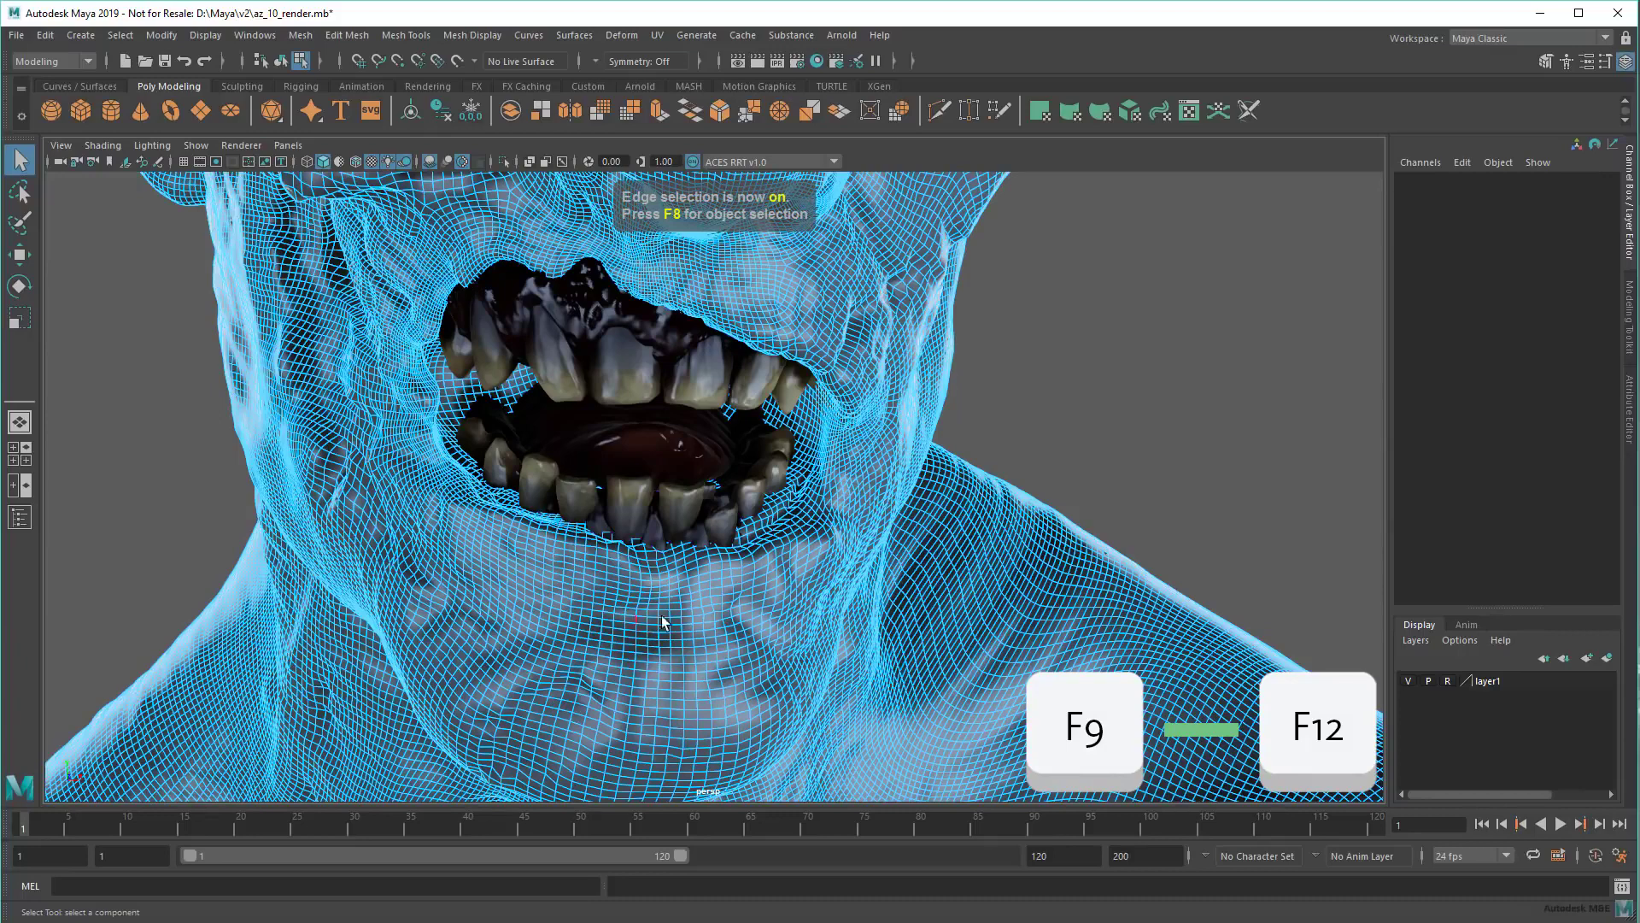
{"action": "key", "text": "F11"}
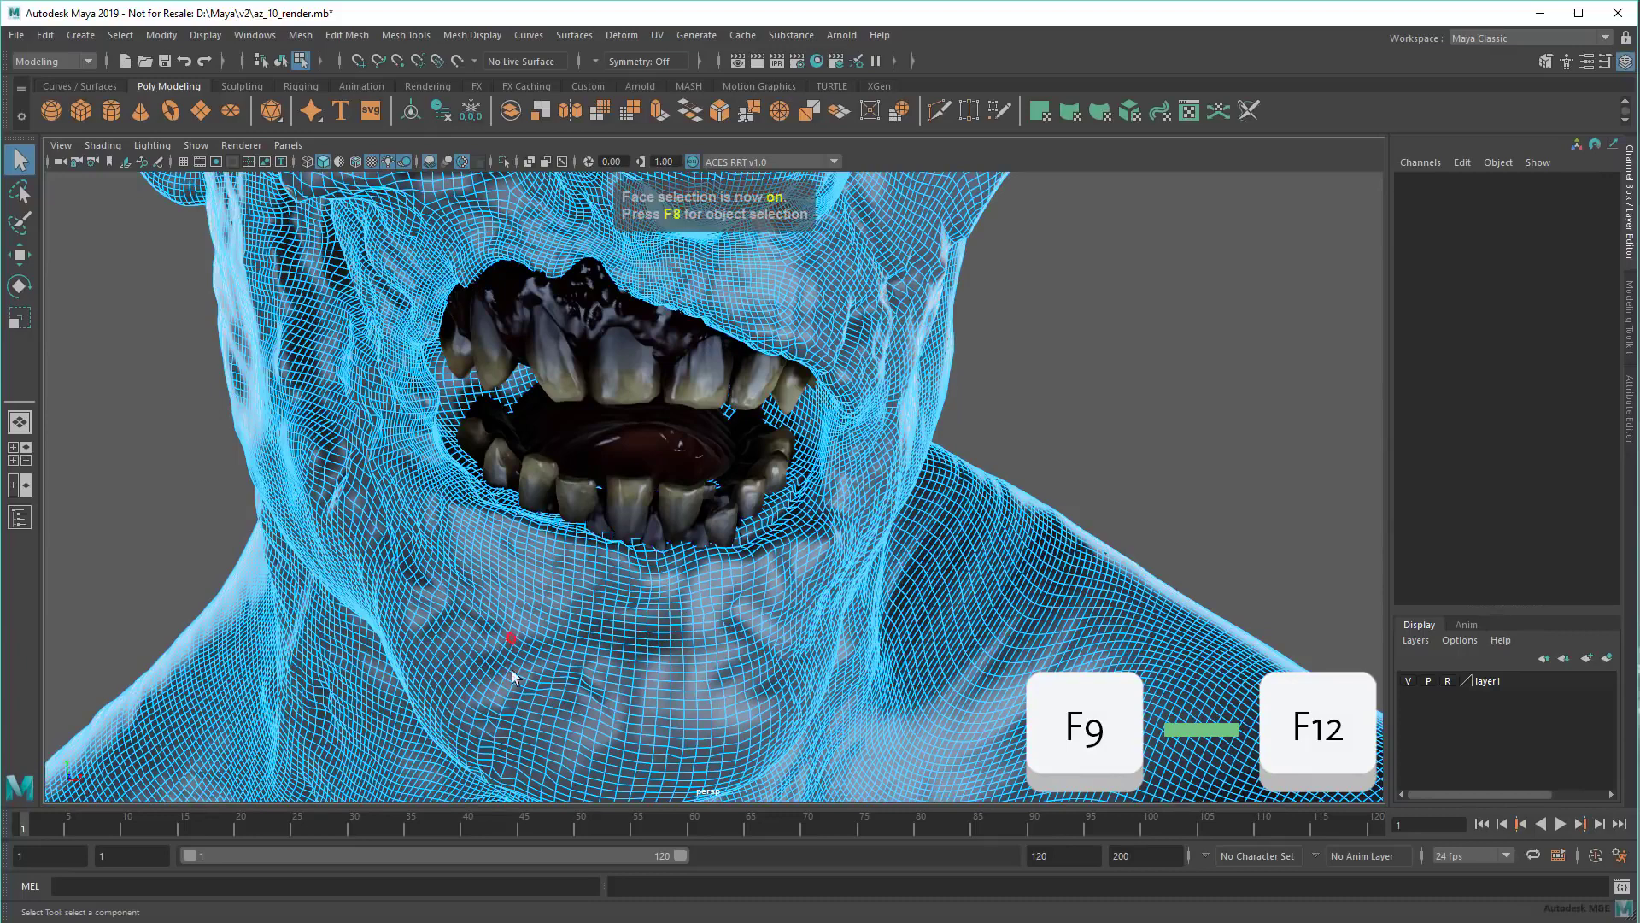
{"action": "key", "text": "F12"}
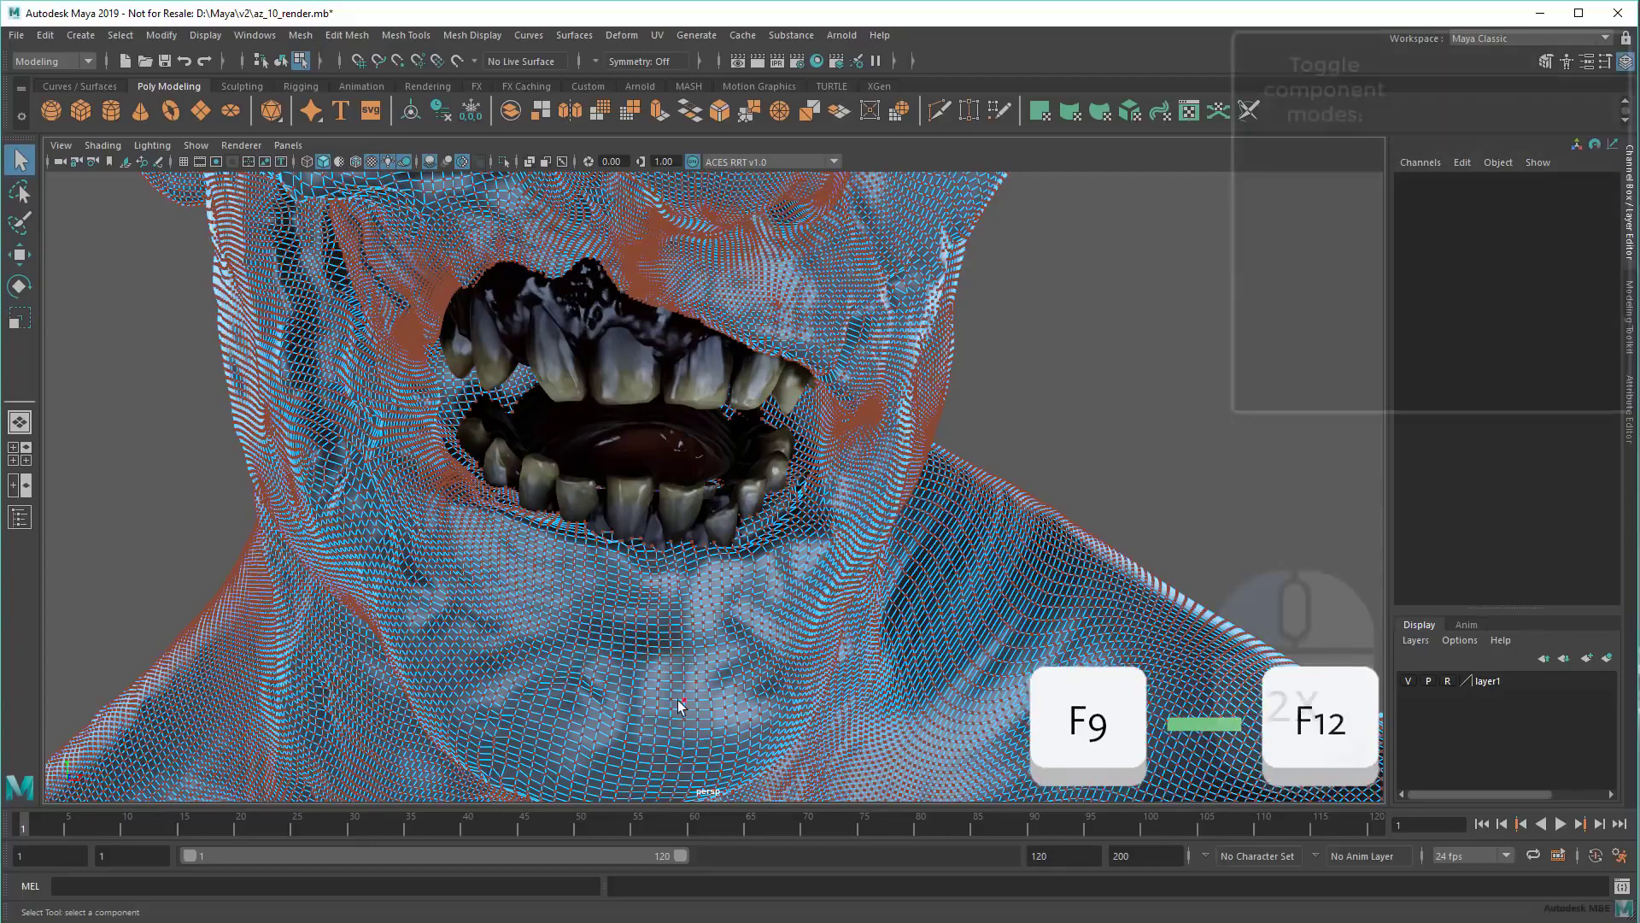
Step: Double-click to select all connected faces, then all connected vertices of the head
{"action": "key", "text": "F11"}
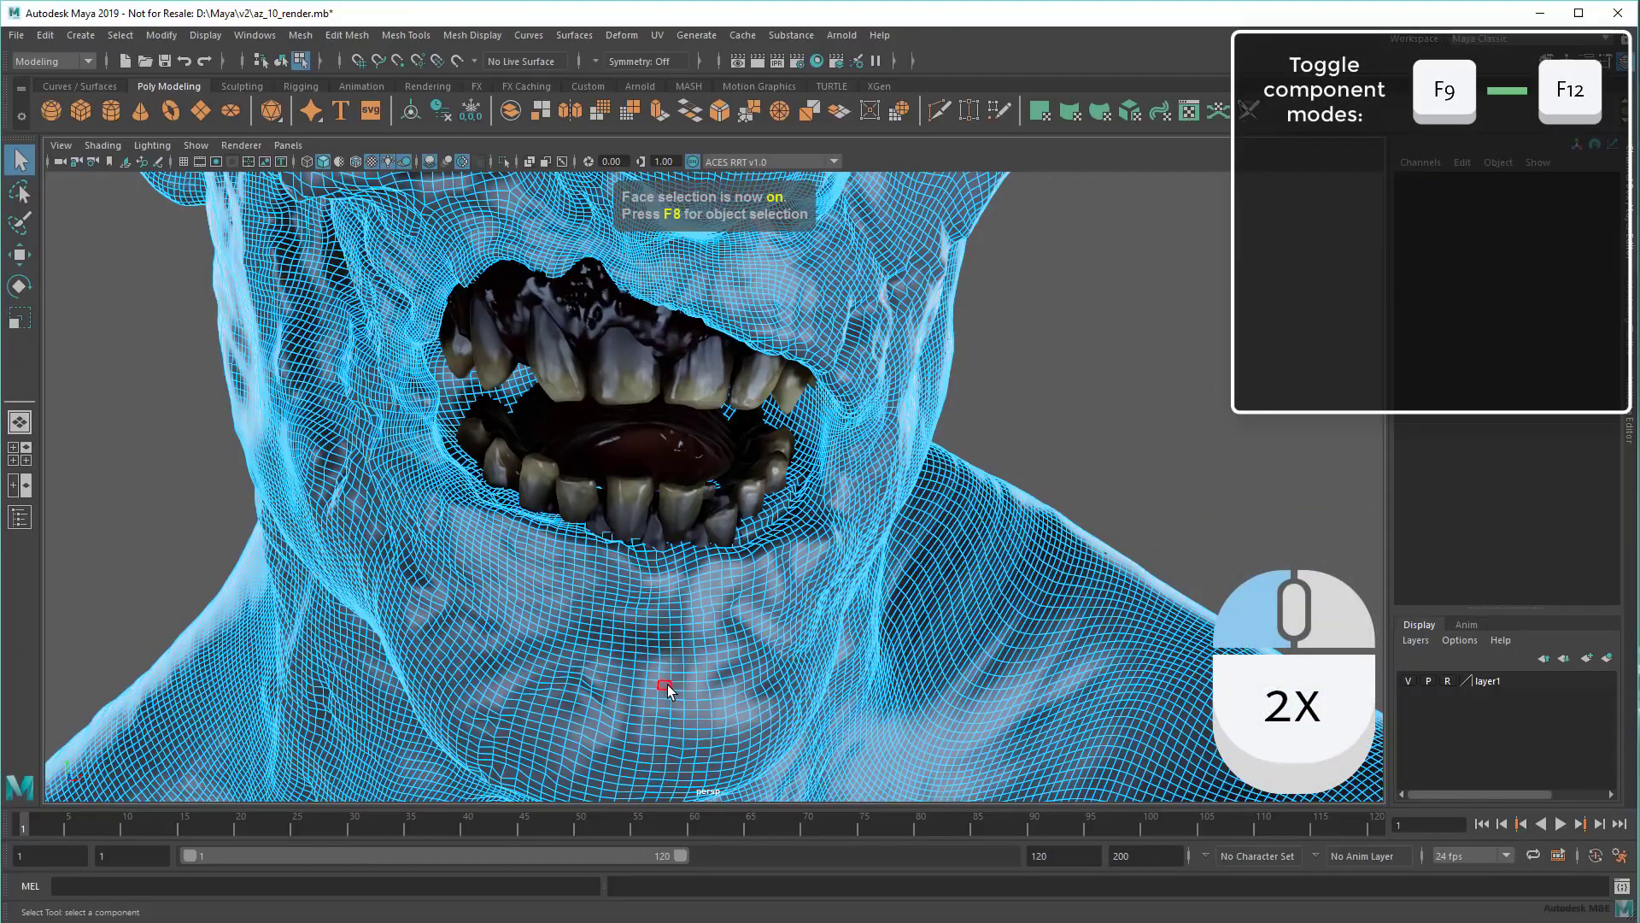
{"action": "double_click", "coordinate": [667, 690]}
{"action": "key", "text": "f"}
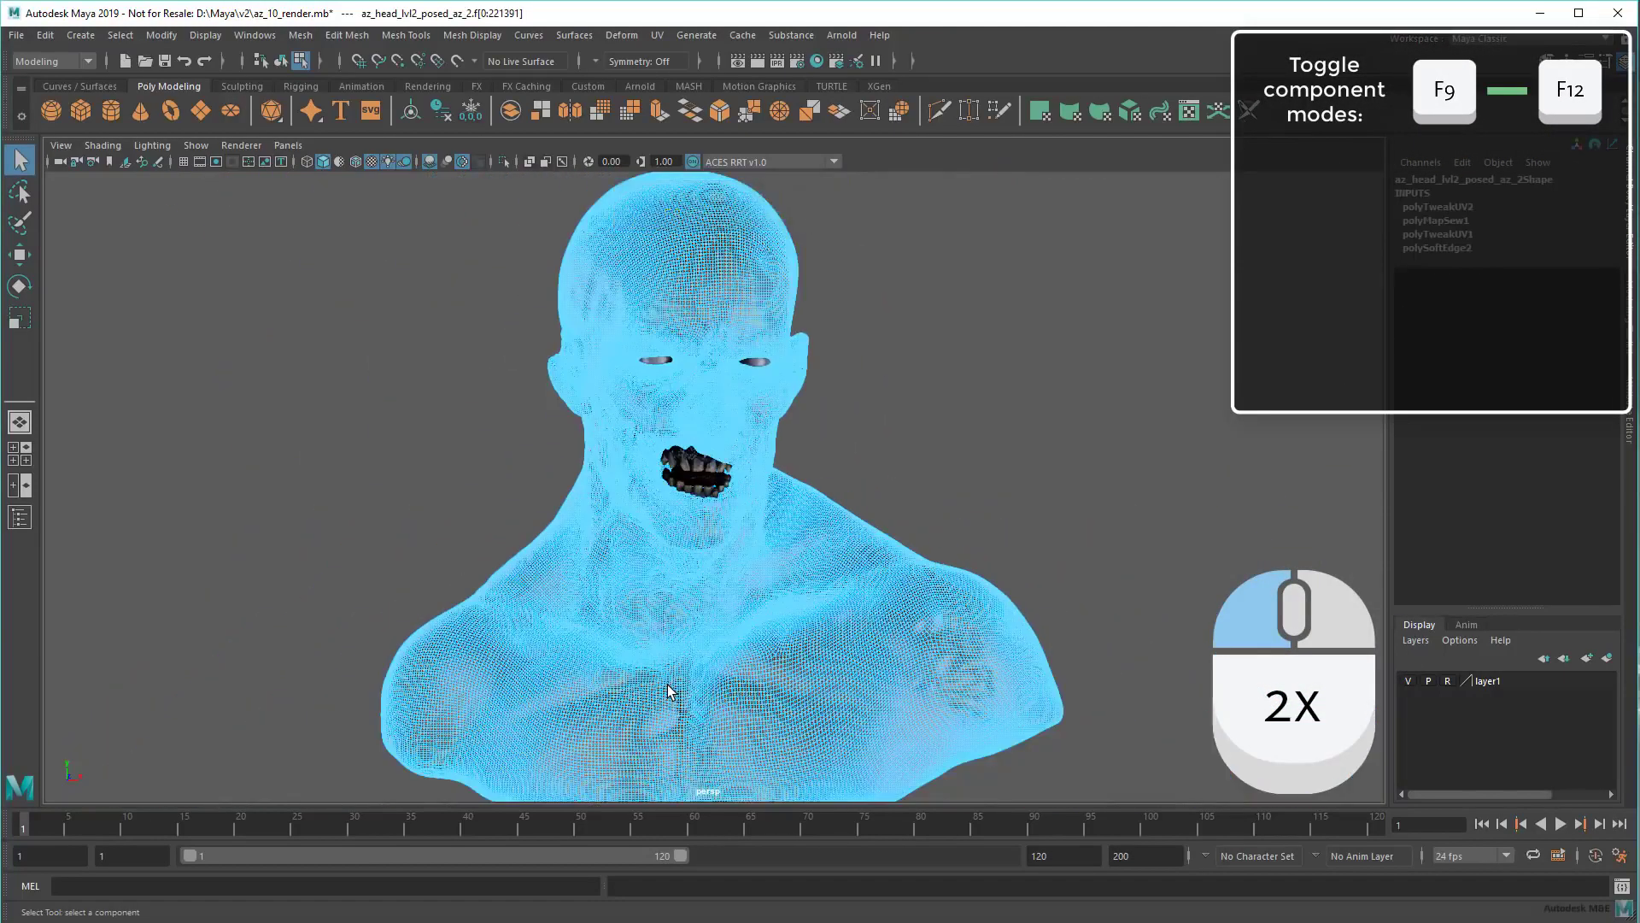
{"action": "key", "text": "F9"}
{"action": "double_click", "coordinate": [668, 677]}
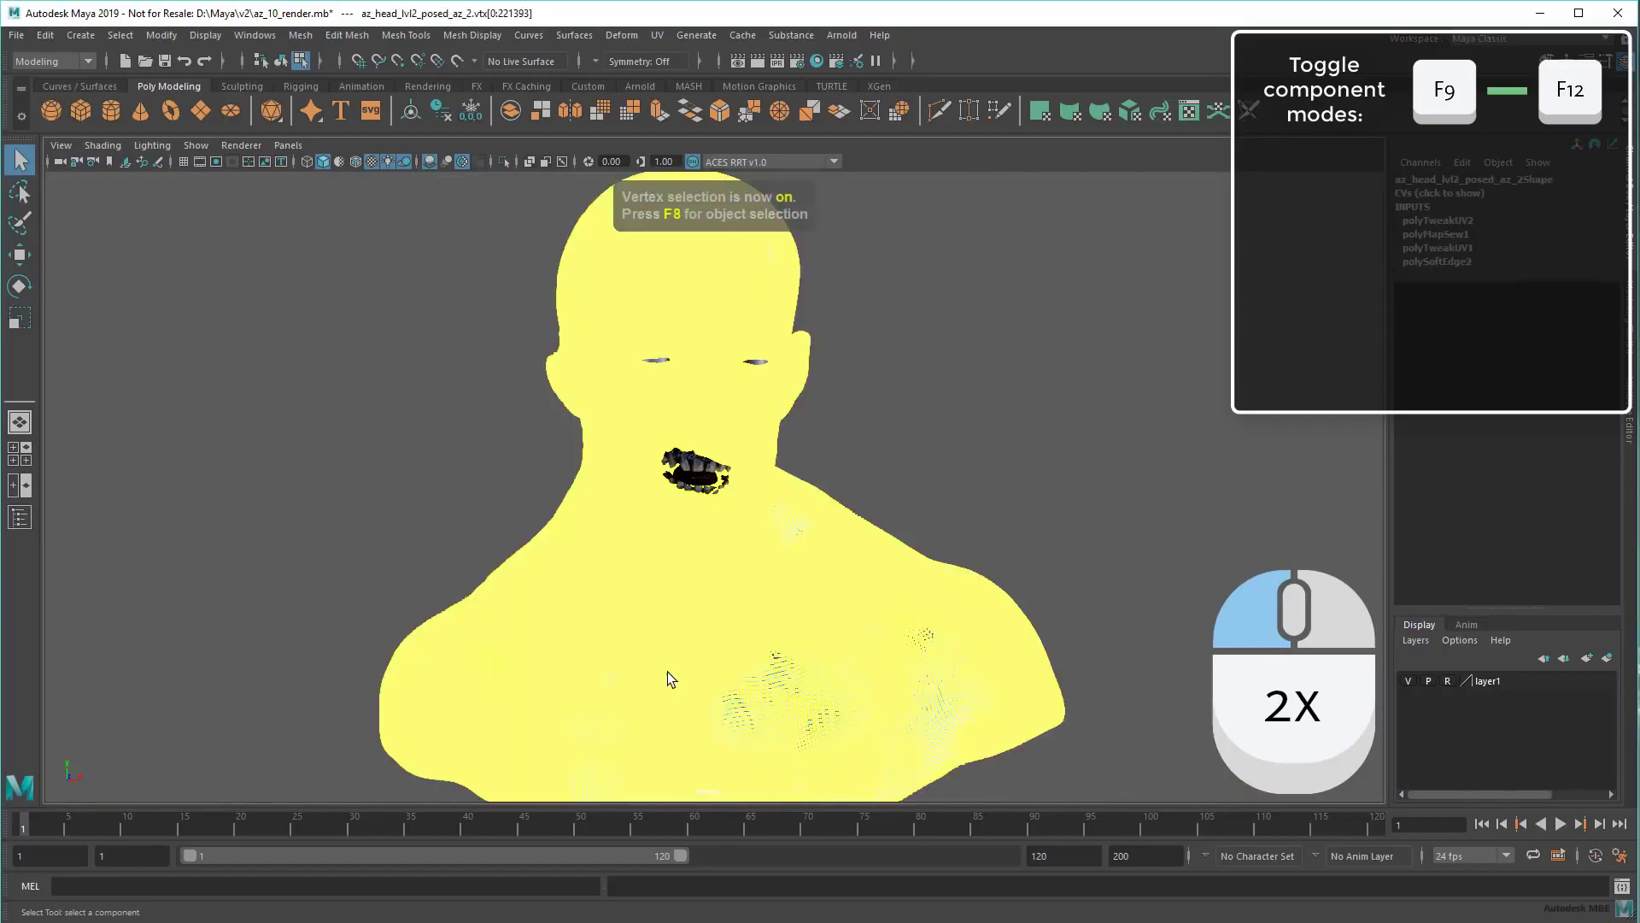
{"action": "scroll", "coordinate": [668, 677], "scroll_direction": "up", "scroll_amount": 5}
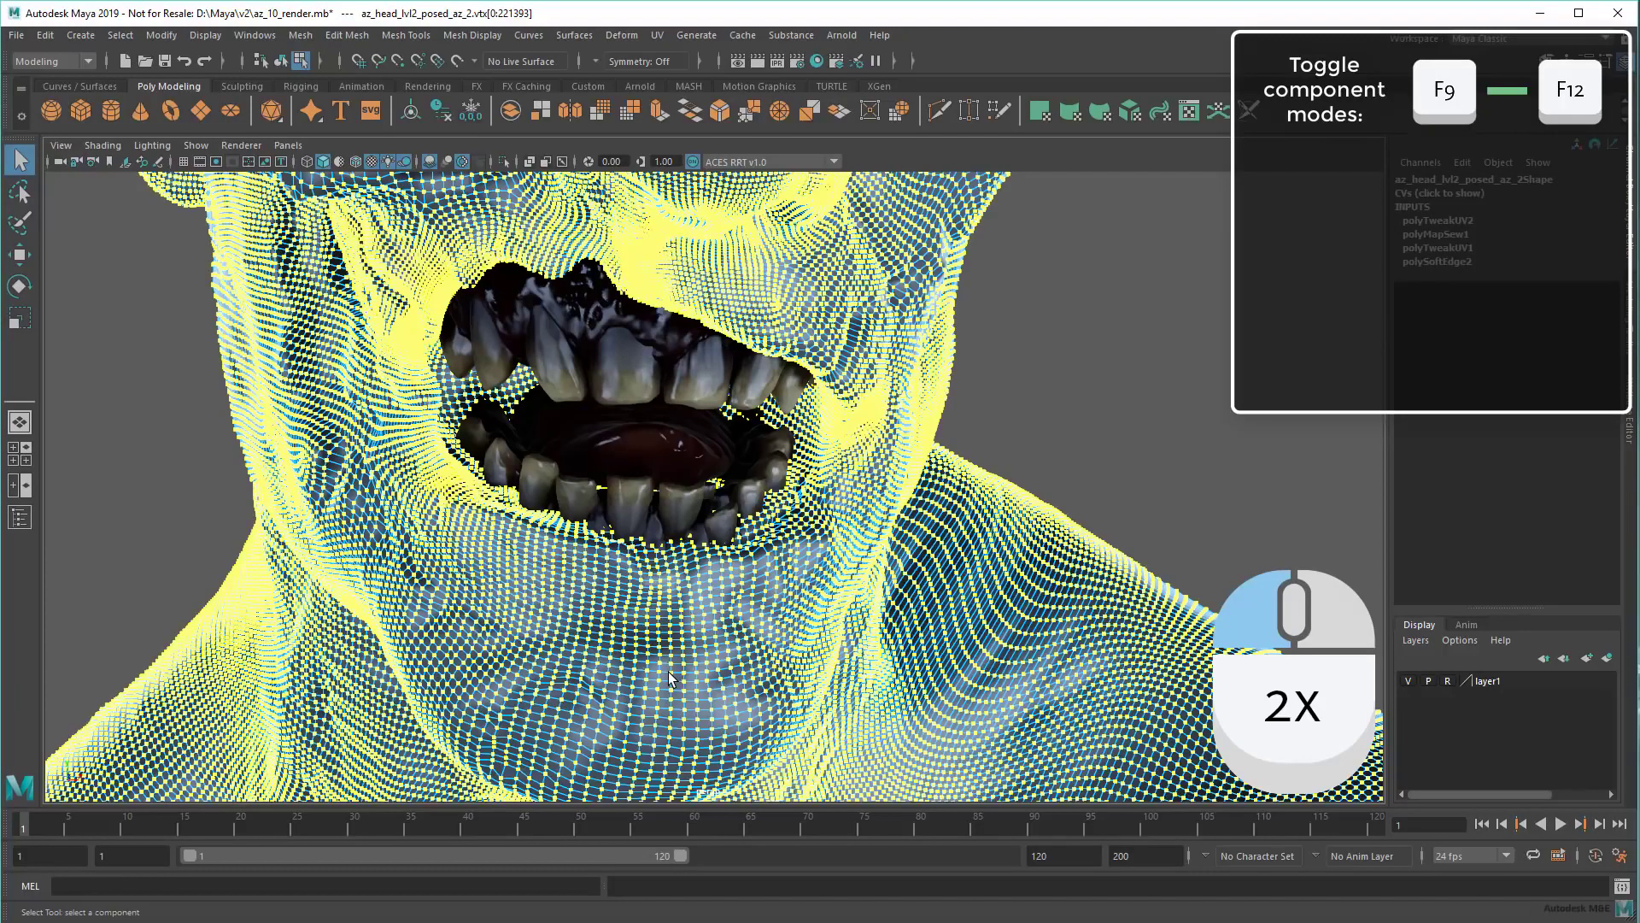
Step: Select the edge loop along the nose, then clear it
{"action": "key", "text": "F10"}
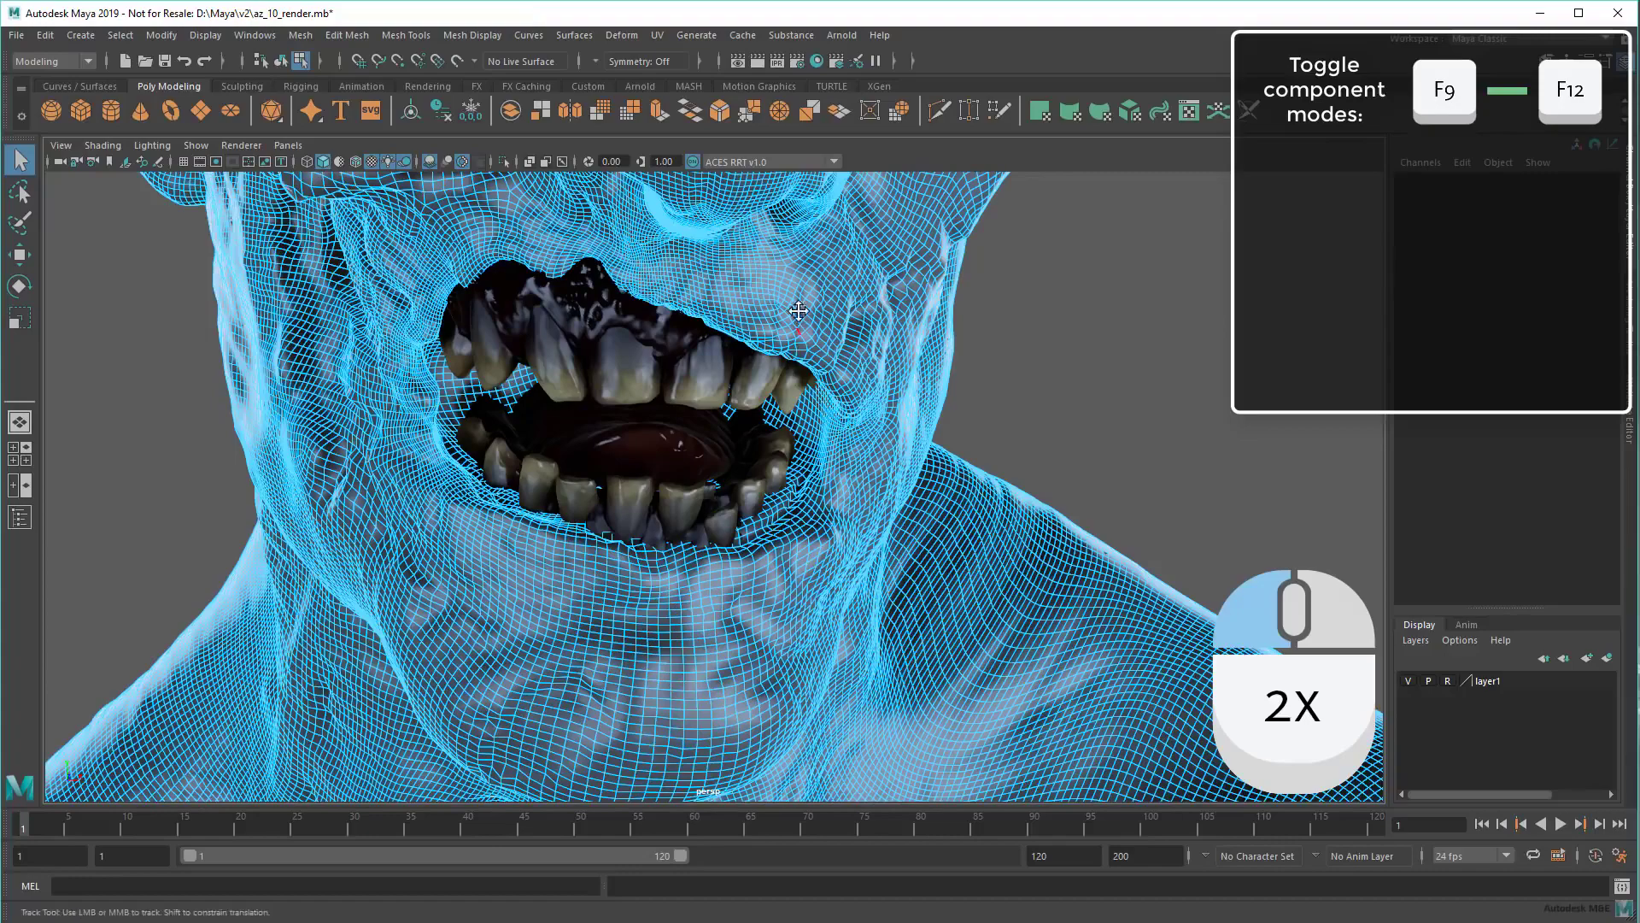
{"action": "middle_click_drag", "start_coordinate": [797, 317], "coordinate": [769, 641], "text": "alt"}
{"action": "double_click", "coordinate": [538, 232]}
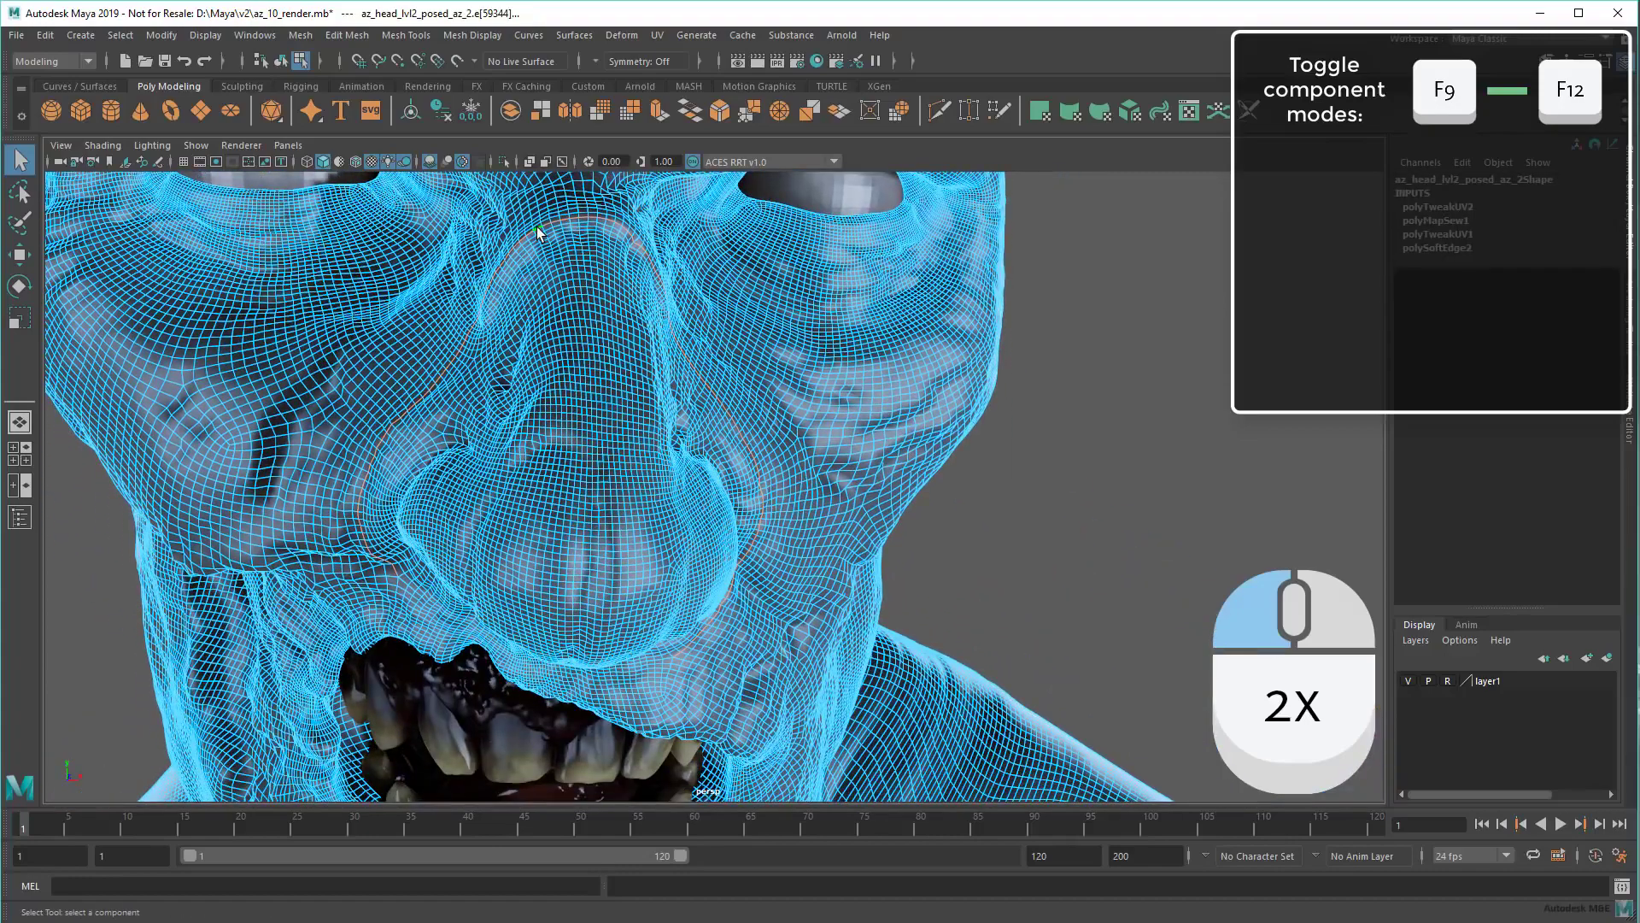
{"action": "left_click", "coordinate": [929, 518]}
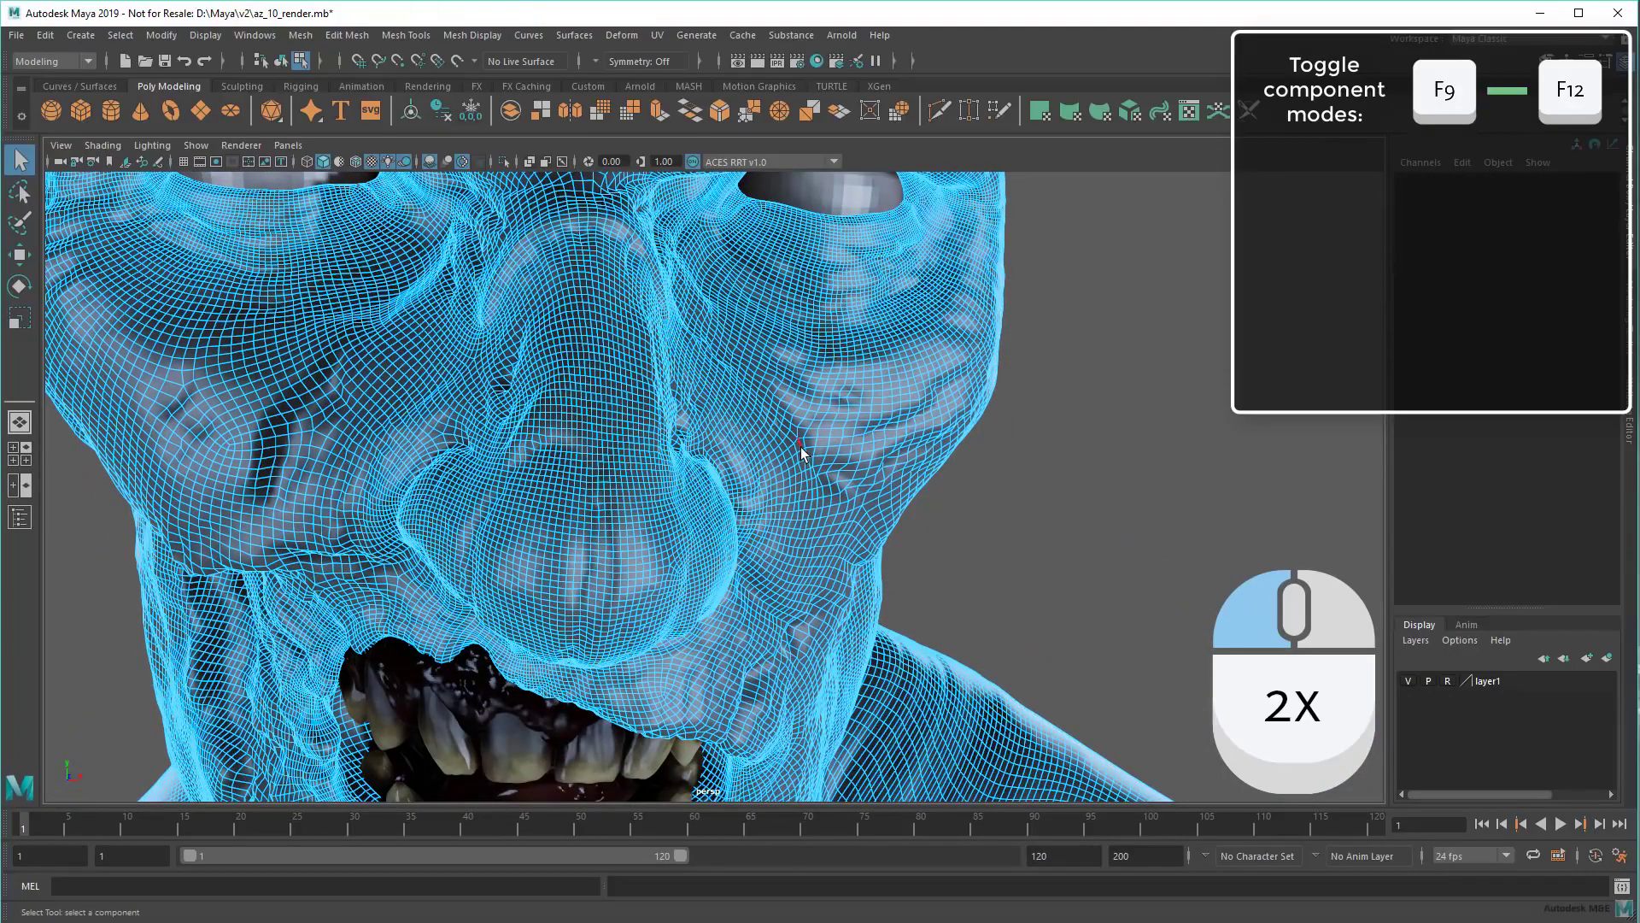
Step: Select the face's whole UV shell, then return to object mode and deselect the bust
{"action": "key", "text": "F12"}
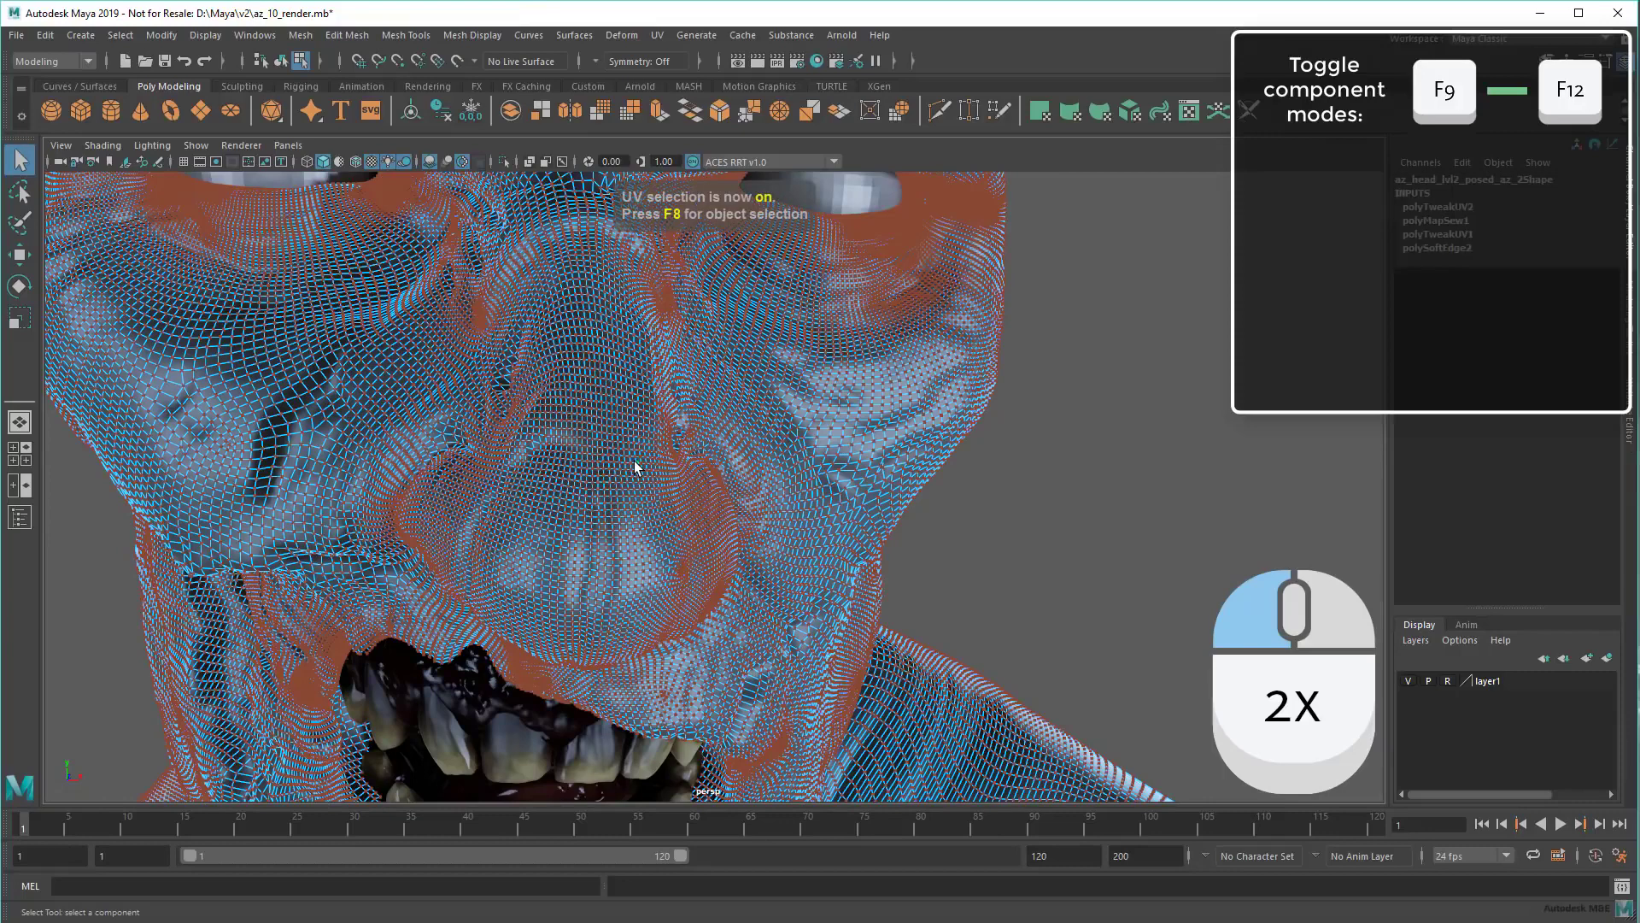
{"action": "double_click", "coordinate": [634, 468]}
{"action": "key", "text": "f"}
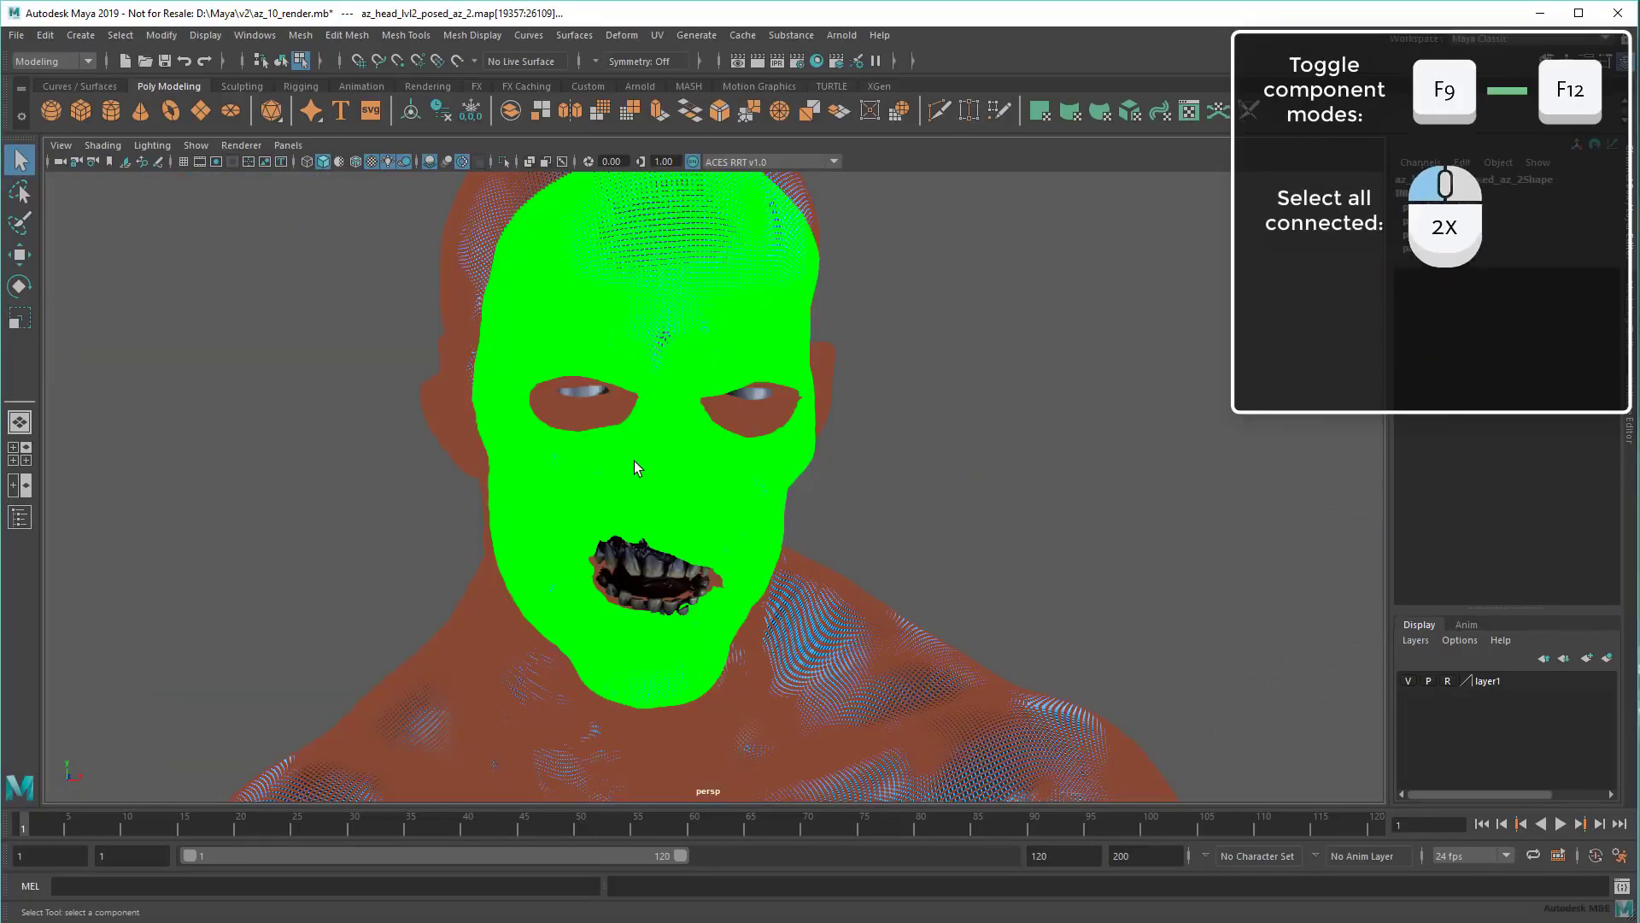
{"action": "key", "text": "F8"}
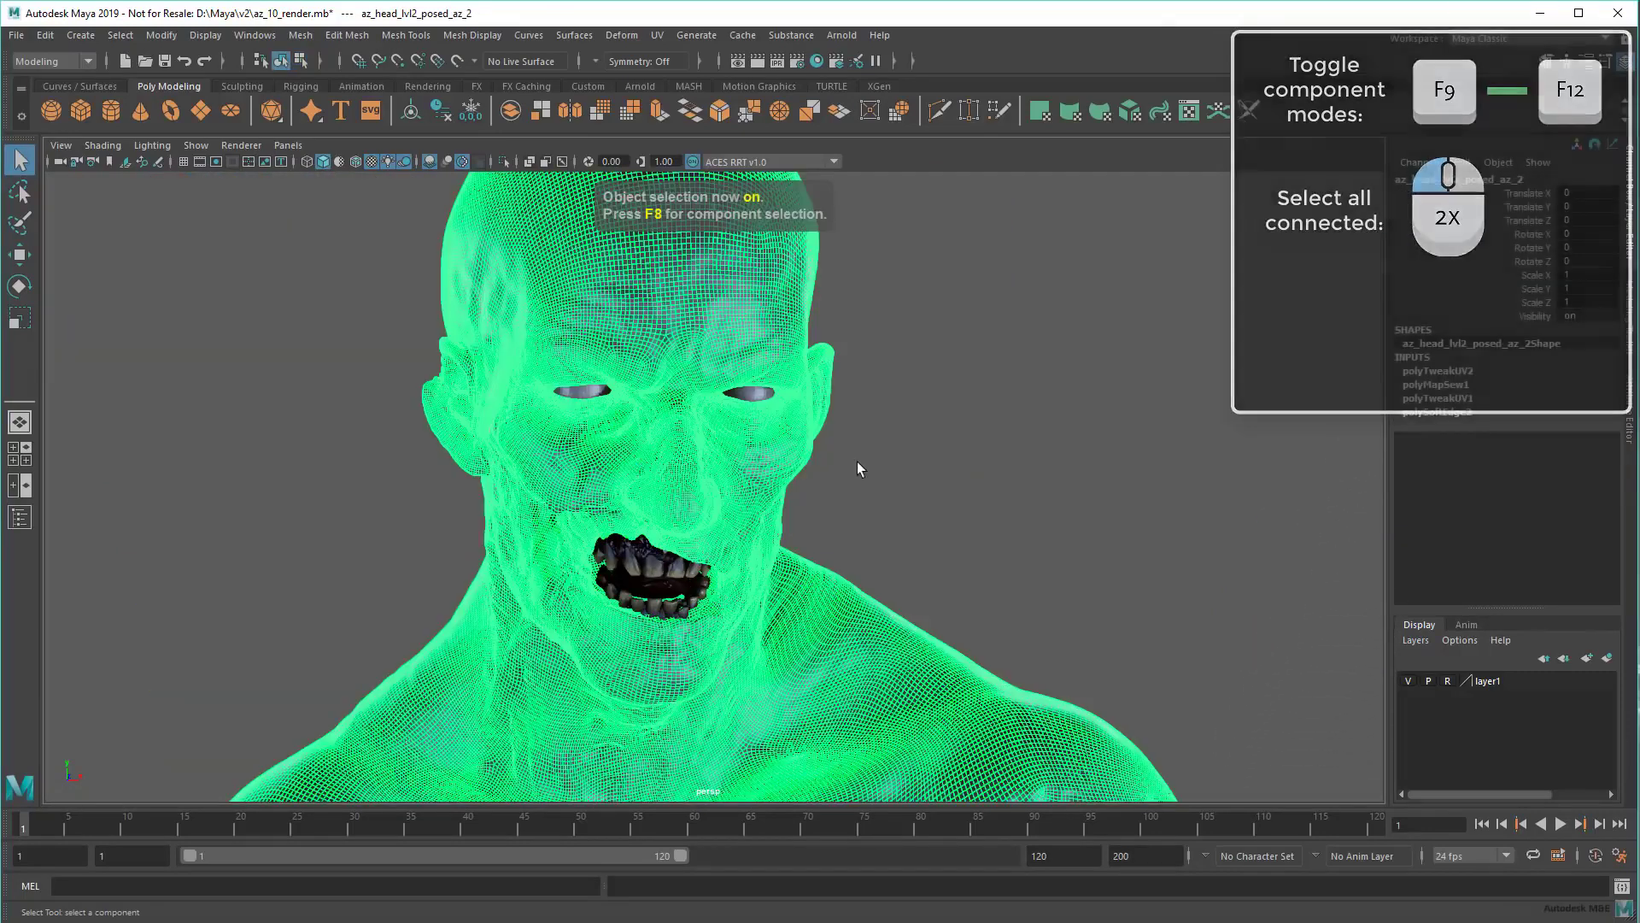
{"action": "left_click", "coordinate": [864, 462]}
{"action": "key", "text": "a"}
Step: Switch to the UV Editing workspace with the bust selected
{"action": "left_click_drag", "start_coordinate": [865, 462], "coordinate": [877, 408], "text": "alt"}
{"action": "left_click", "coordinate": [1541, 43]}
{"action": "left_click", "coordinate": [1527, 141]}
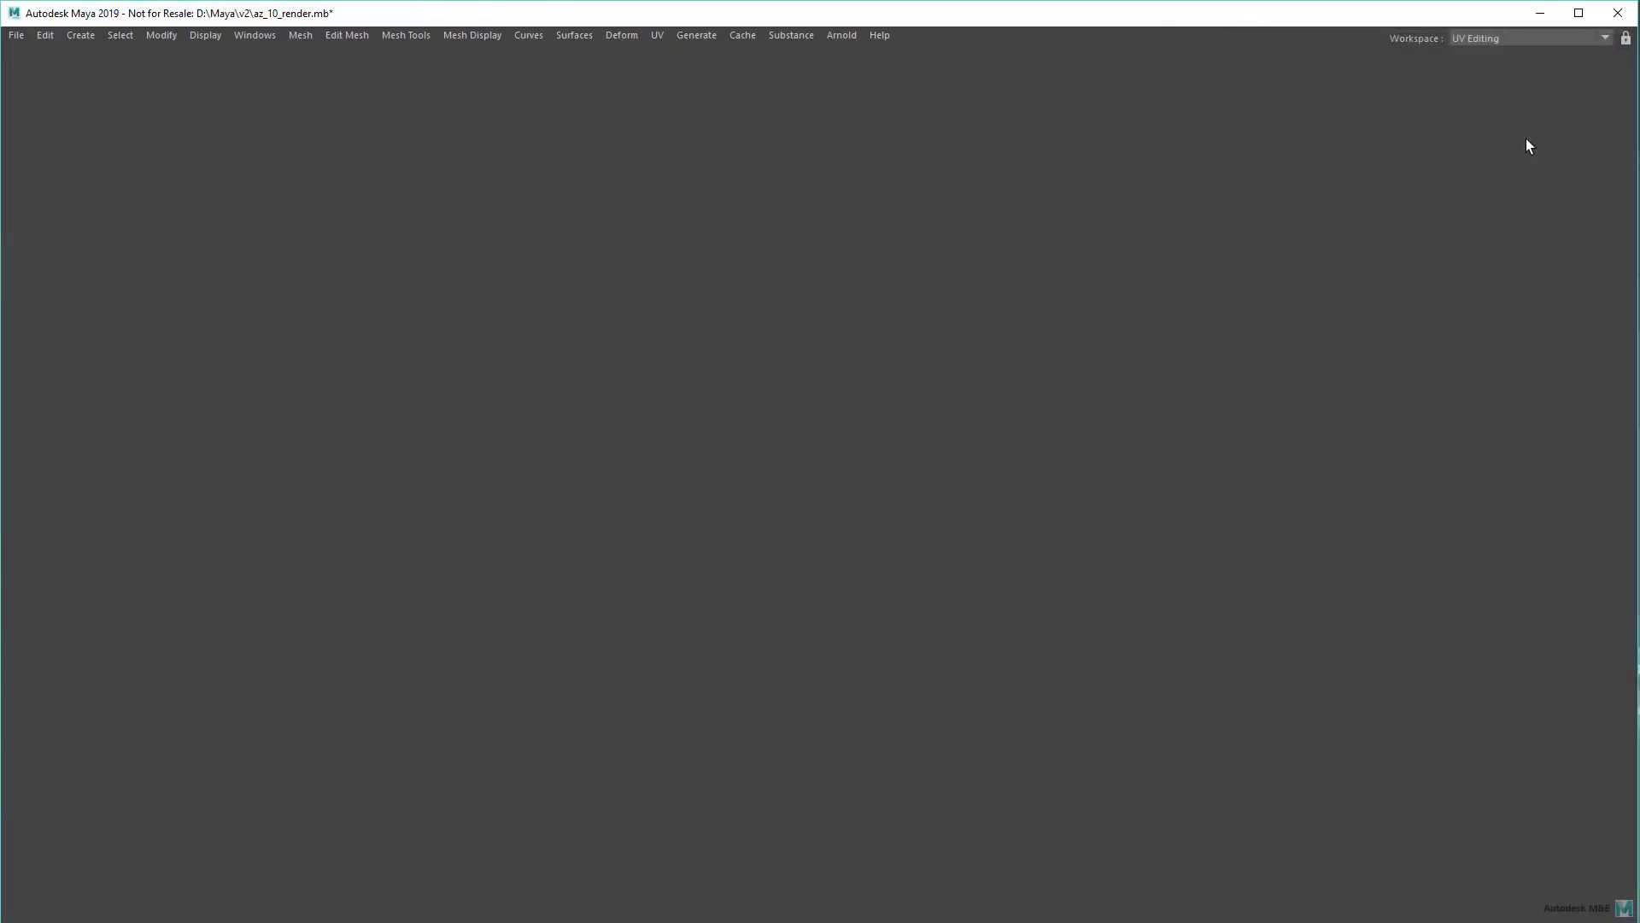
{"action": "left_click", "coordinate": [361, 556]}
{"action": "scroll", "coordinate": [1003, 645], "scroll_direction": "up", "scroll_amount": 5}
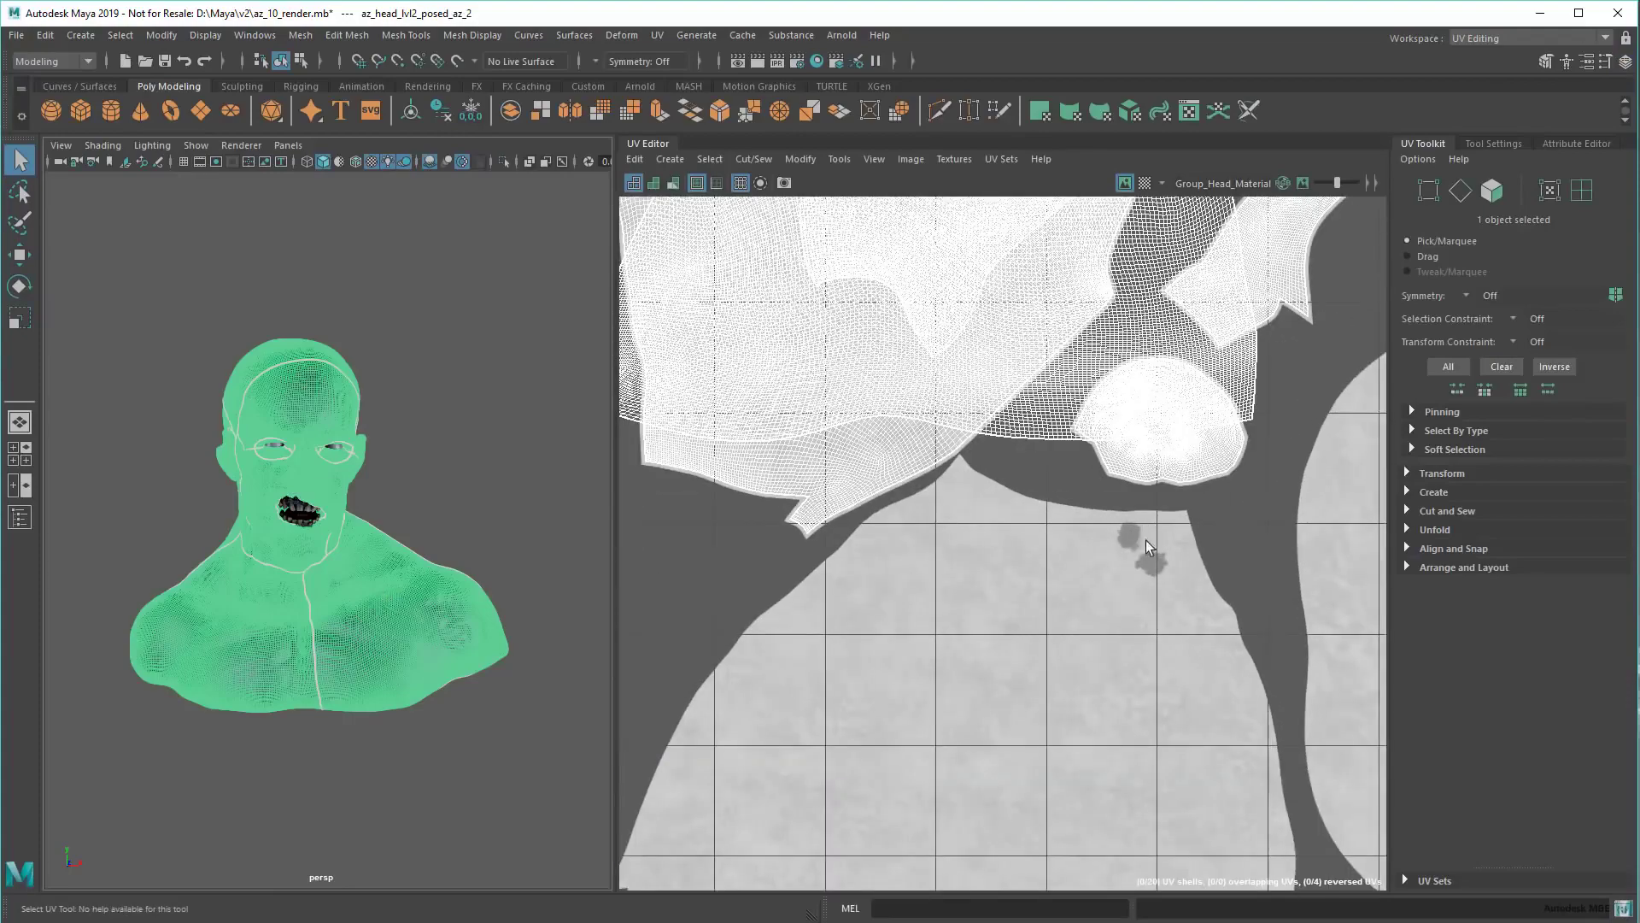
Step: Move one UV shell onto the grey area, then move the upper-right shell and rotate it upright
{"action": "middle_click_drag", "start_coordinate": [1003, 644], "coordinate": [1019, 753], "text": "alt"}
{"action": "key", "text": "F11"}
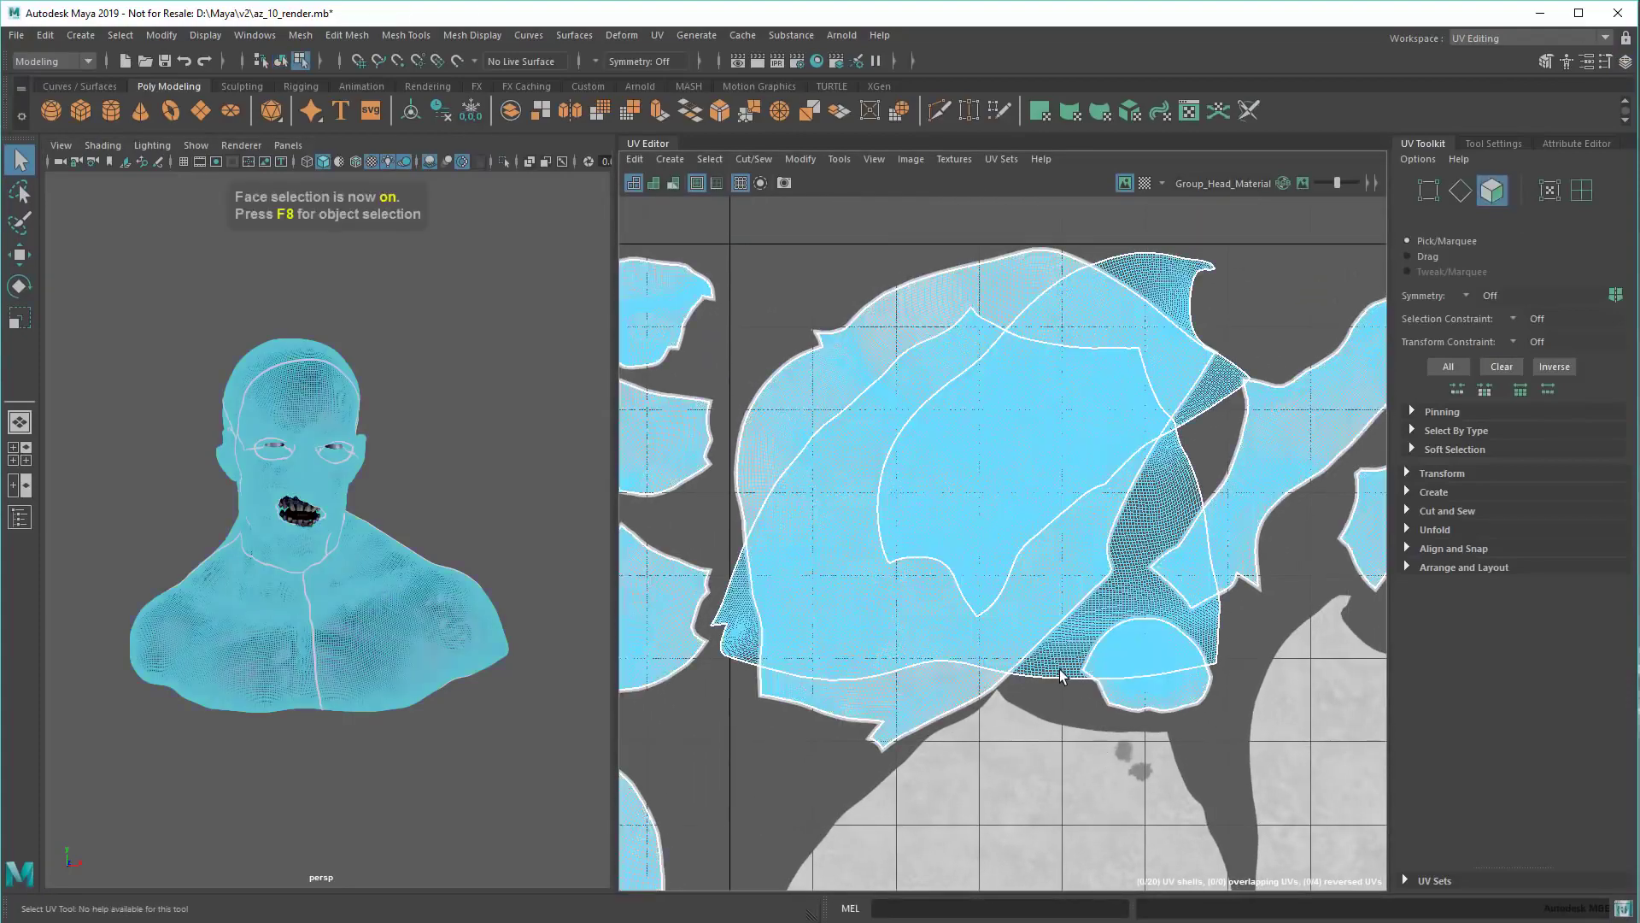
{"action": "double_click", "coordinate": [1063, 676]}
{"action": "scroll", "coordinate": [1120, 739], "scroll_direction": "down", "scroll_amount": 1}
{"action": "middle_click_drag", "start_coordinate": [1118, 740], "coordinate": [1135, 577], "text": "alt"}
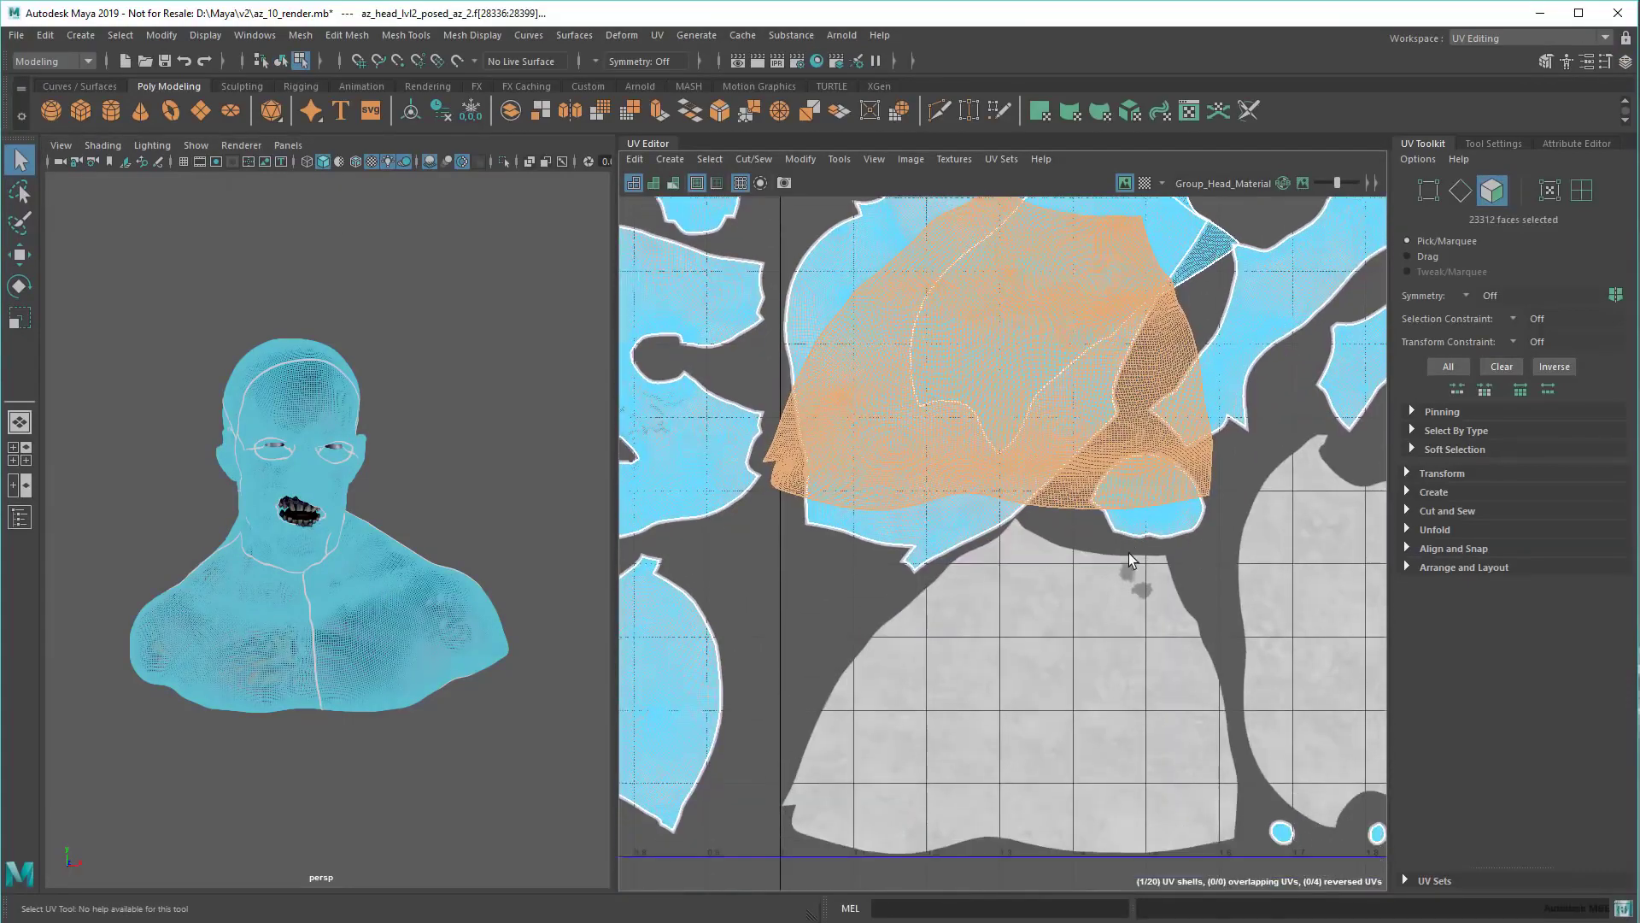
{"action": "key", "text": "w"}
{"action": "left_click_drag", "start_coordinate": [1001, 360], "coordinate": [1009, 684]}
{"action": "double_click", "coordinate": [1195, 270]}
{"action": "middle_click_drag", "start_coordinate": [1196, 270], "coordinate": [958, 263], "text": "alt"}
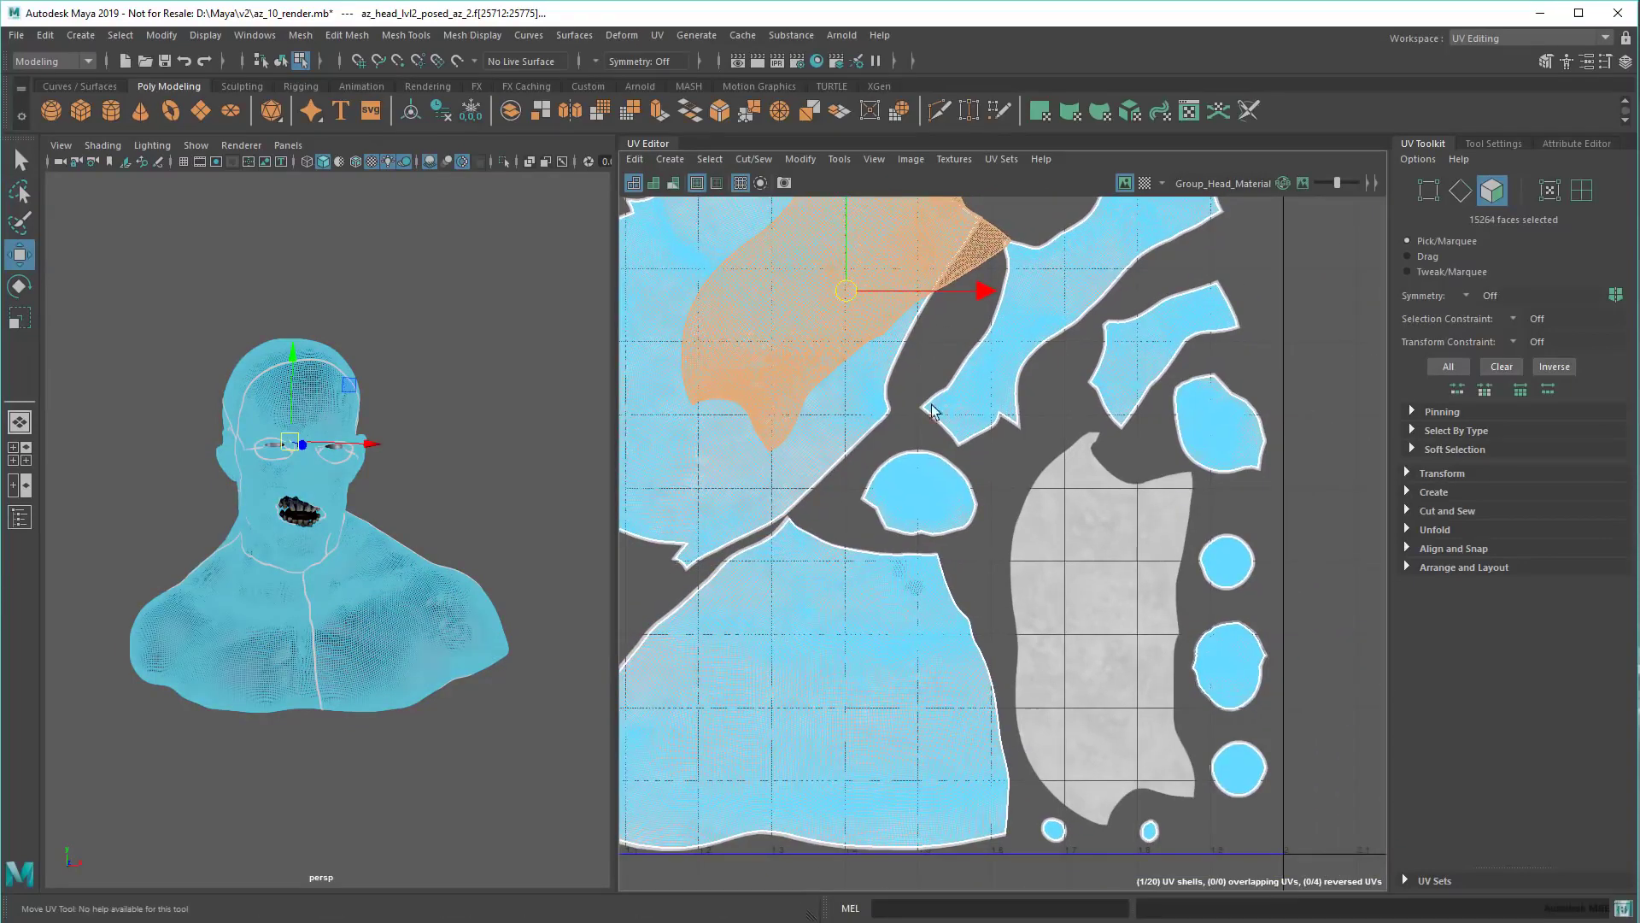
{"action": "left_click_drag", "start_coordinate": [849, 295], "coordinate": [1117, 605]}
{"action": "key", "text": "e"}
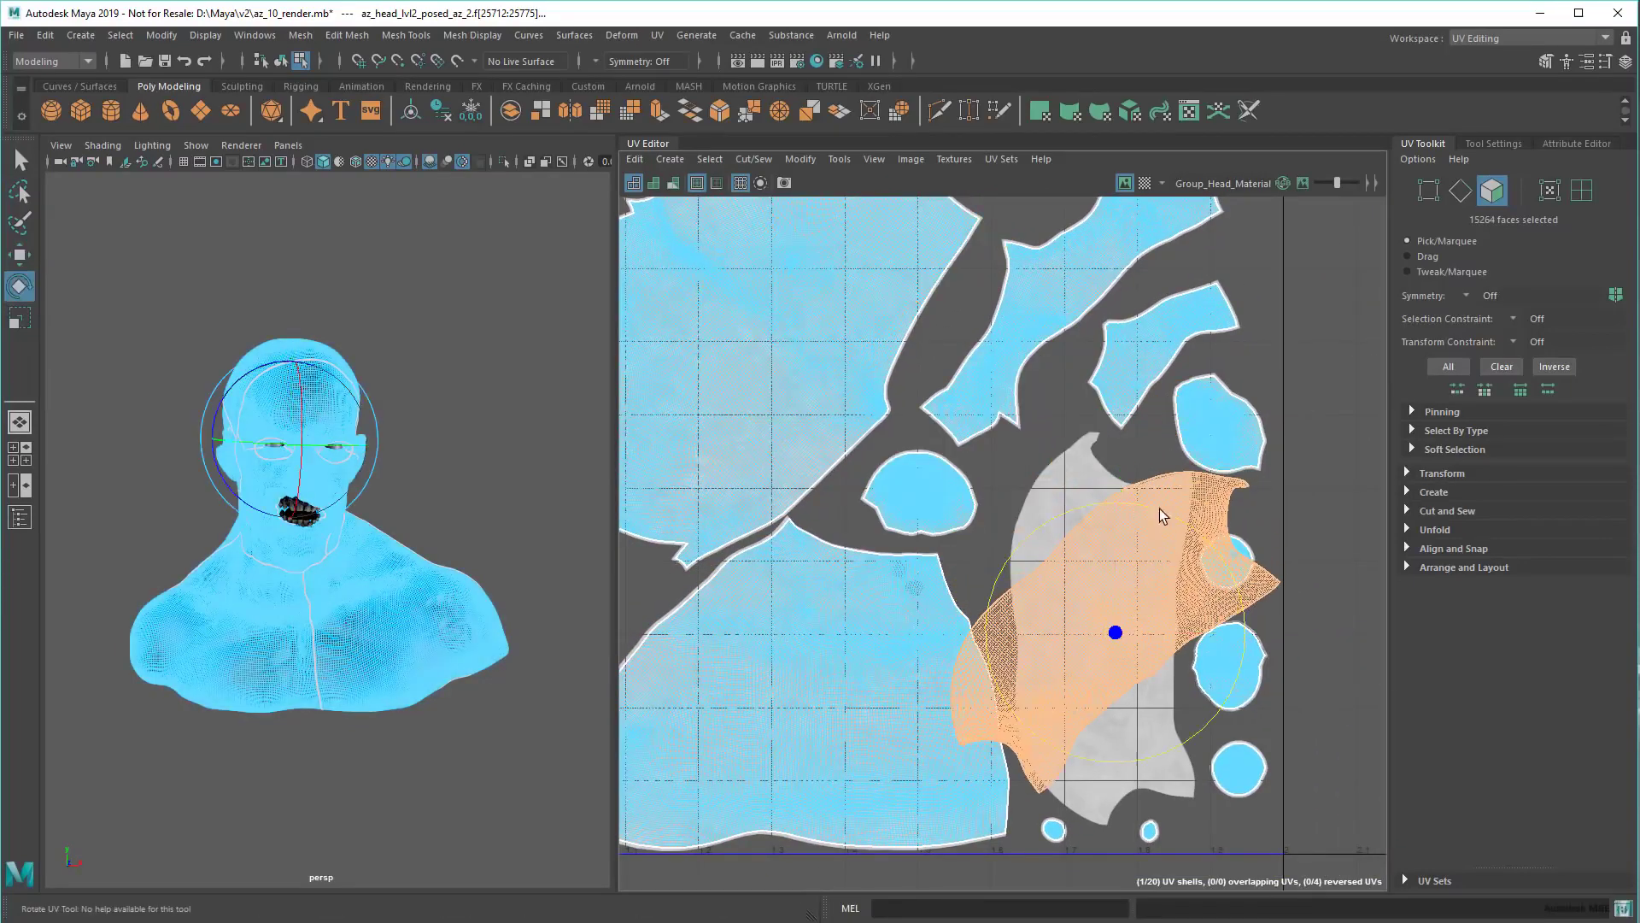
{"action": "left_click_drag", "start_coordinate": [1159, 509], "coordinate": [1052, 519]}
{"action": "key", "text": "w"}
{"action": "left_click", "coordinate": [1284, 611]}
{"action": "scroll", "coordinate": [943, 534], "scroll_direction": "down", "scroll_amount": 3}
Step: Widen the 3D view over the UV editor and orbit close to the eye
{"action": "middle_click_drag", "start_coordinate": [942, 534], "coordinate": [1163, 554], "text": "alt"}
{"action": "scroll", "coordinate": [1162, 553], "scroll_direction": "down", "scroll_amount": 1}
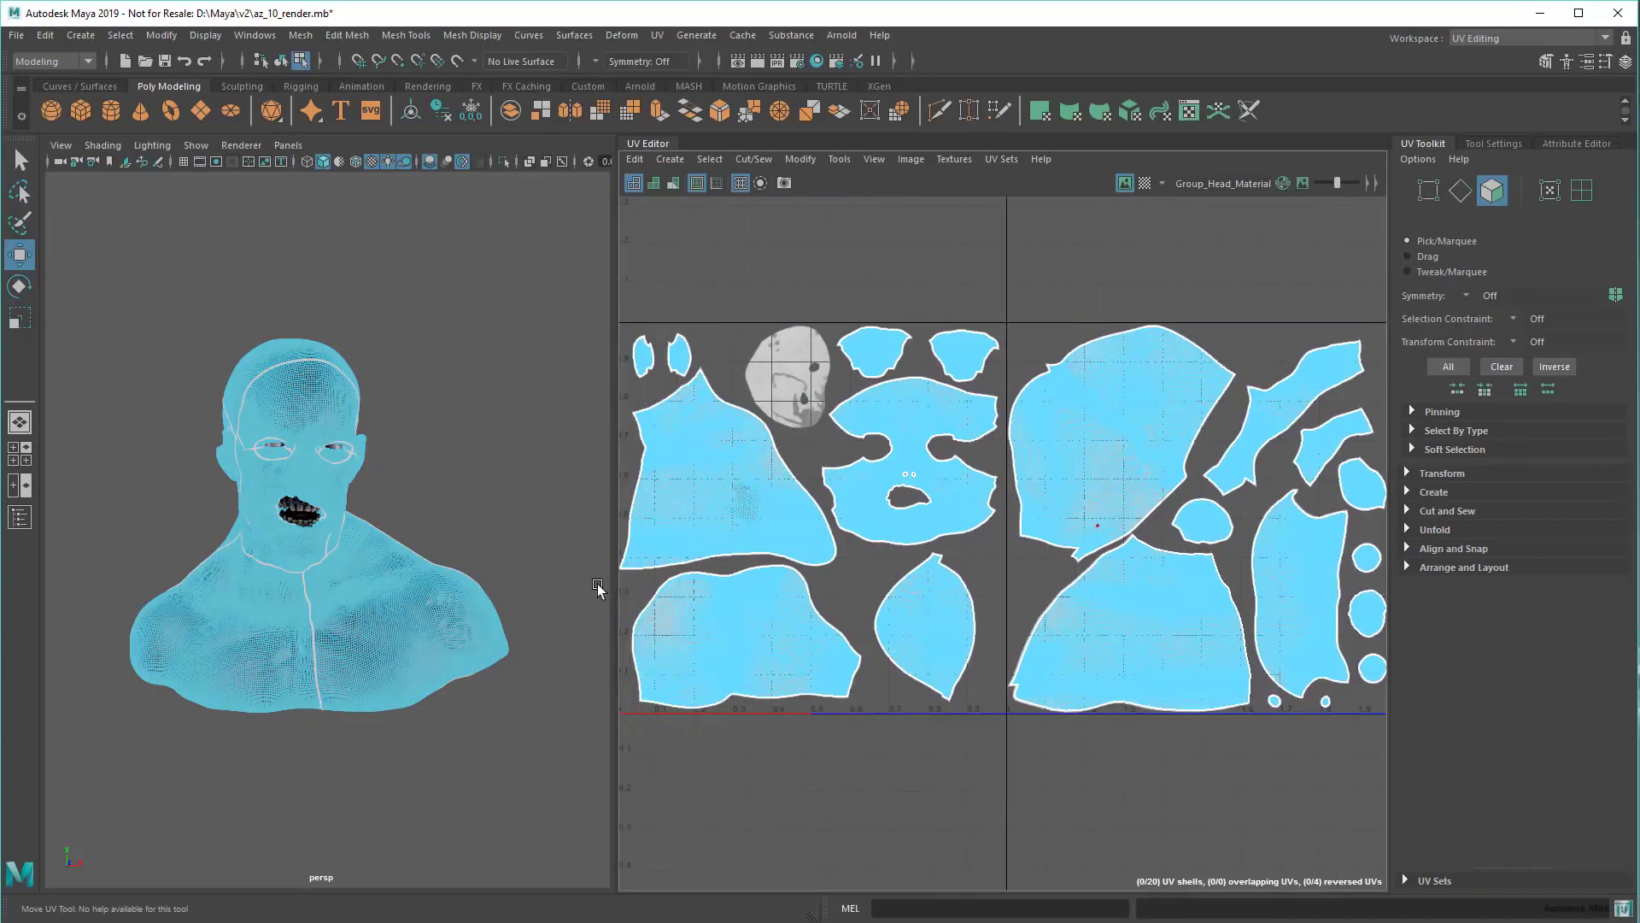
{"action": "left_click_drag", "start_coordinate": [612, 589], "coordinate": [1203, 590]}
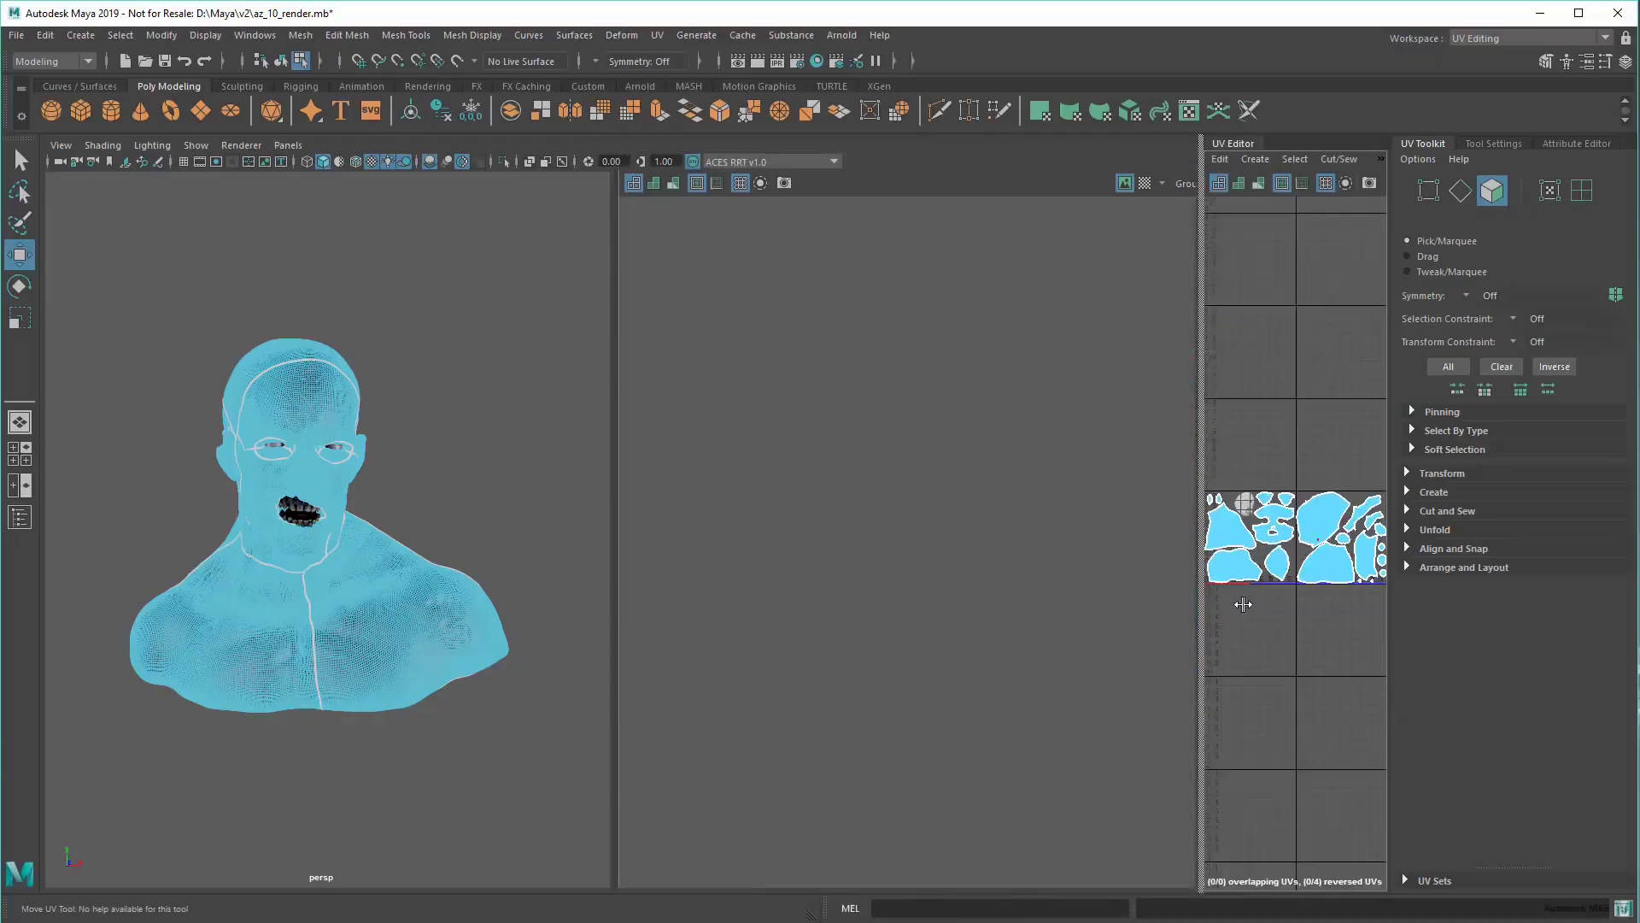
{"action": "scroll", "coordinate": [885, 498], "scroll_direction": "up", "scroll_amount": 5}
{"action": "mouse_move", "coordinate": [771, 509]}
{"action": "left_mouse_down", "text": "alt"}
{"action": "mouse_move", "coordinate": [719, 539]}
{"action": "mouse_move", "coordinate": [672, 515]}
{"action": "mouse_move", "coordinate": [683, 527]}
{"action": "left_mouse_up", "text": "alt"}
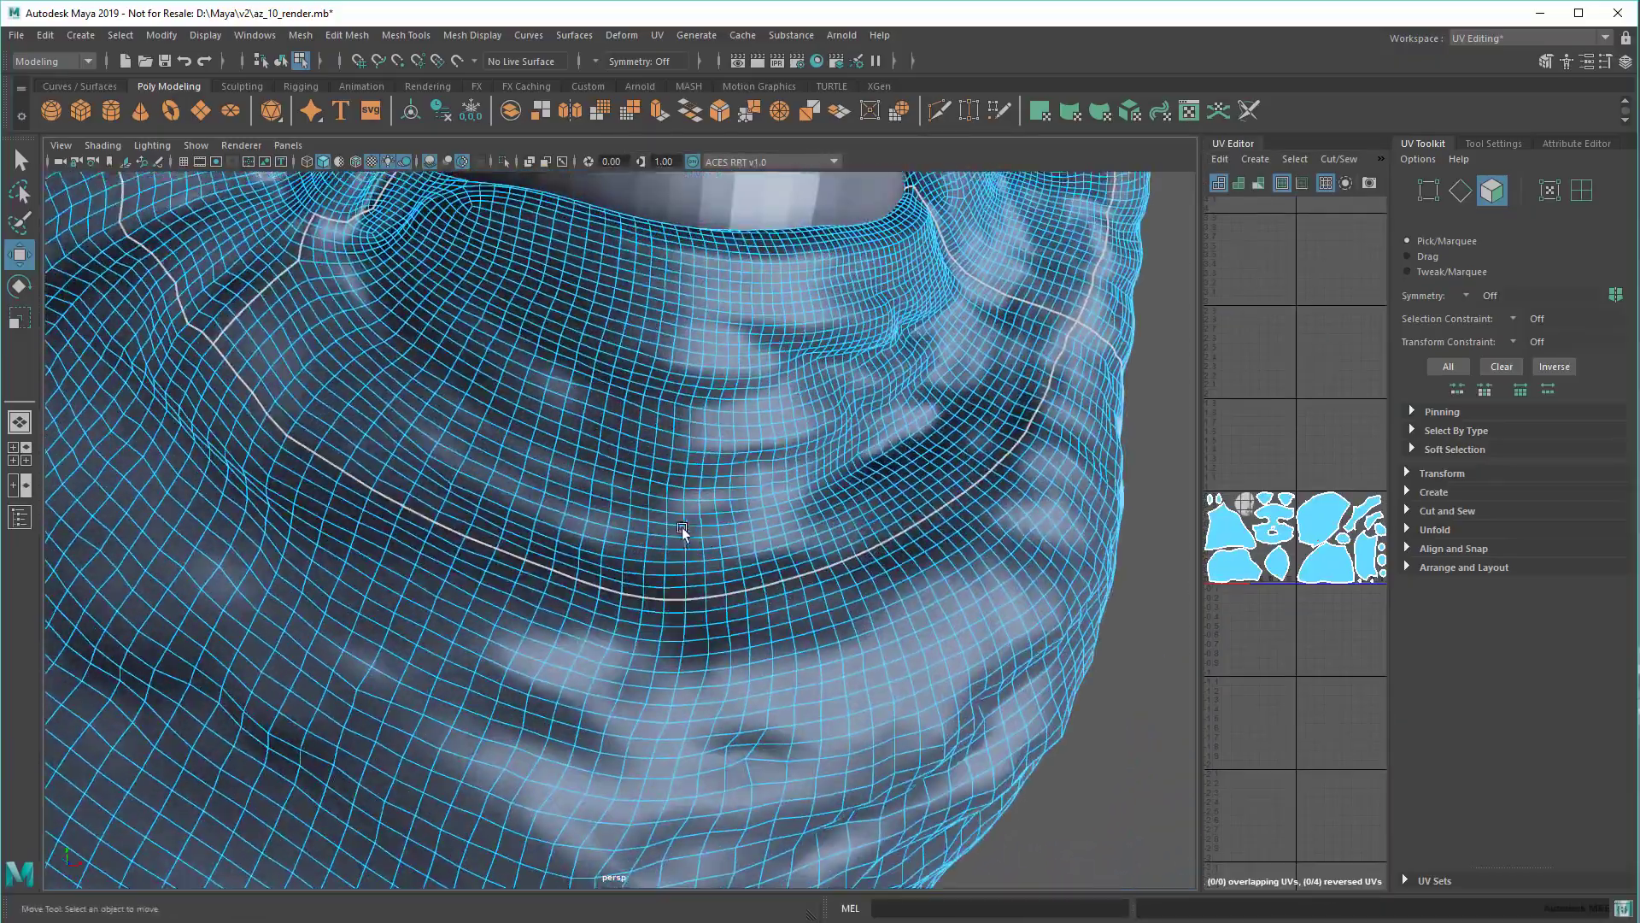
{"action": "key", "text": "q"}
{"action": "double_click", "coordinate": [648, 594], "text": "shift"}
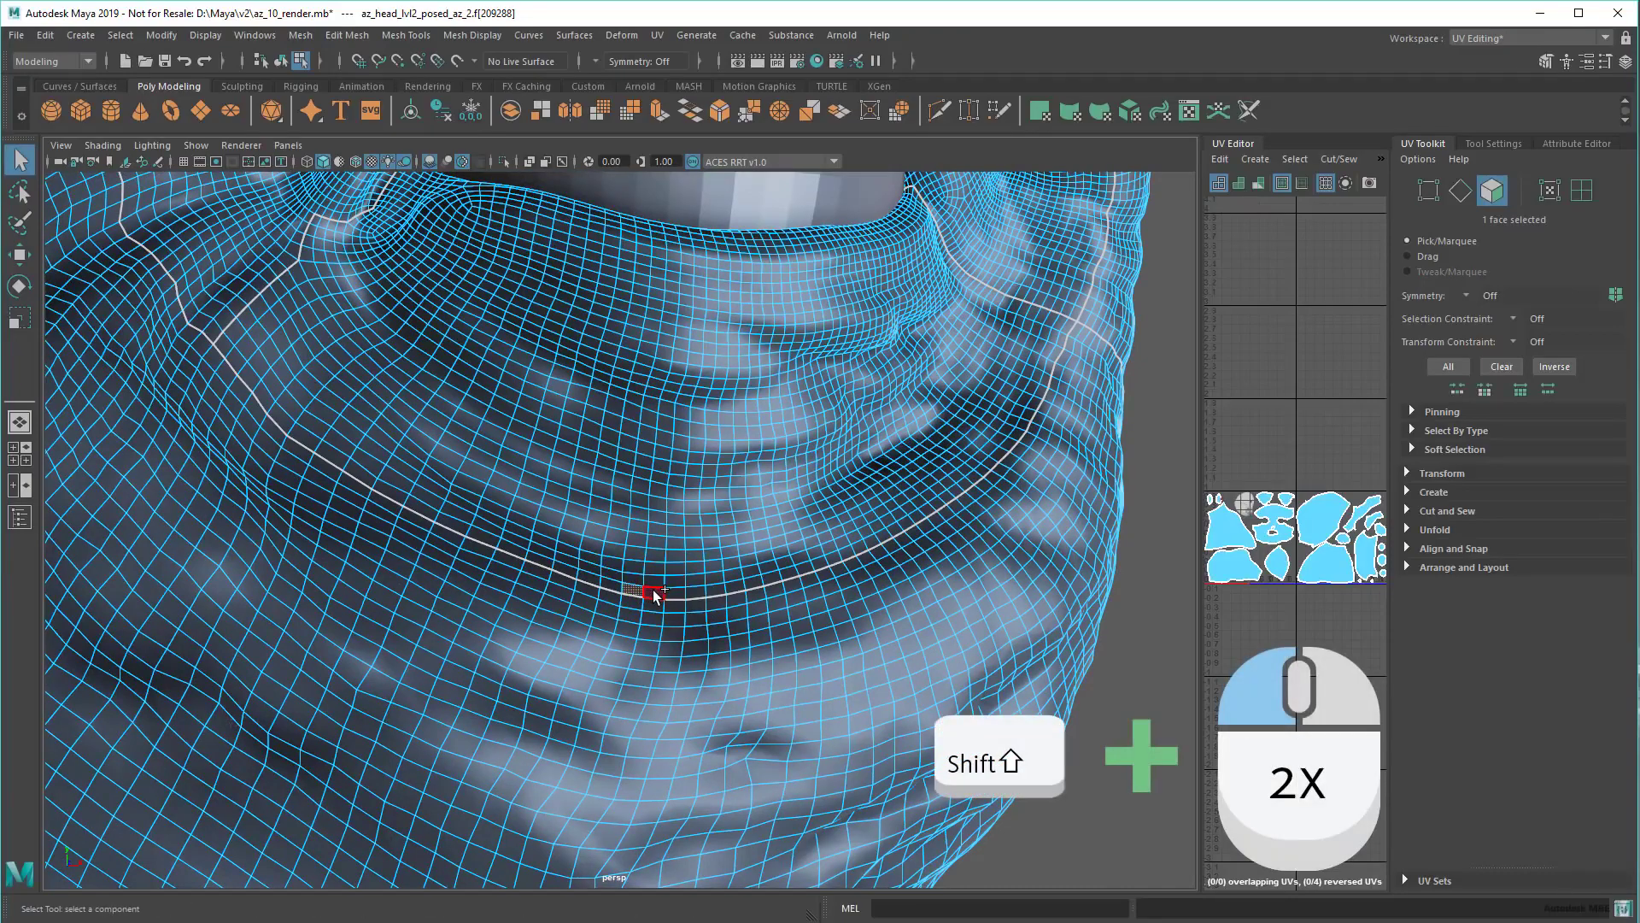
{"action": "middle_click_drag", "start_coordinate": [756, 538], "coordinate": [773, 592], "text": "alt"}
{"action": "left_click_drag", "start_coordinate": [774, 593], "coordinate": [793, 597], "text": "alt"}
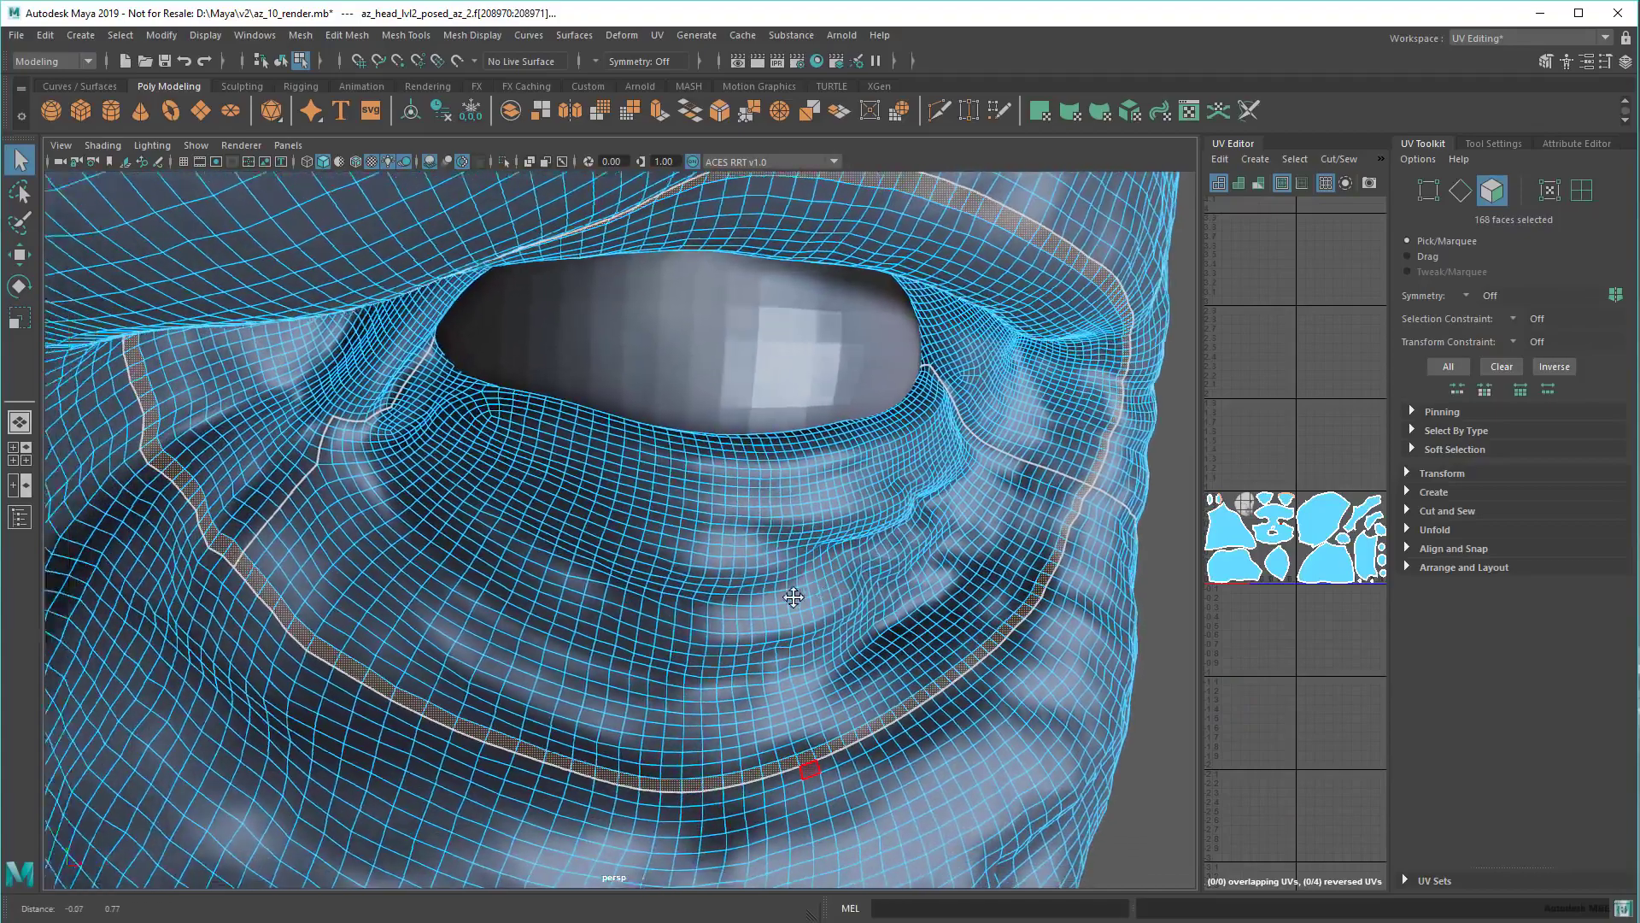
{"action": "middle_click_drag", "start_coordinate": [794, 597], "coordinate": [790, 605], "text": "alt"}
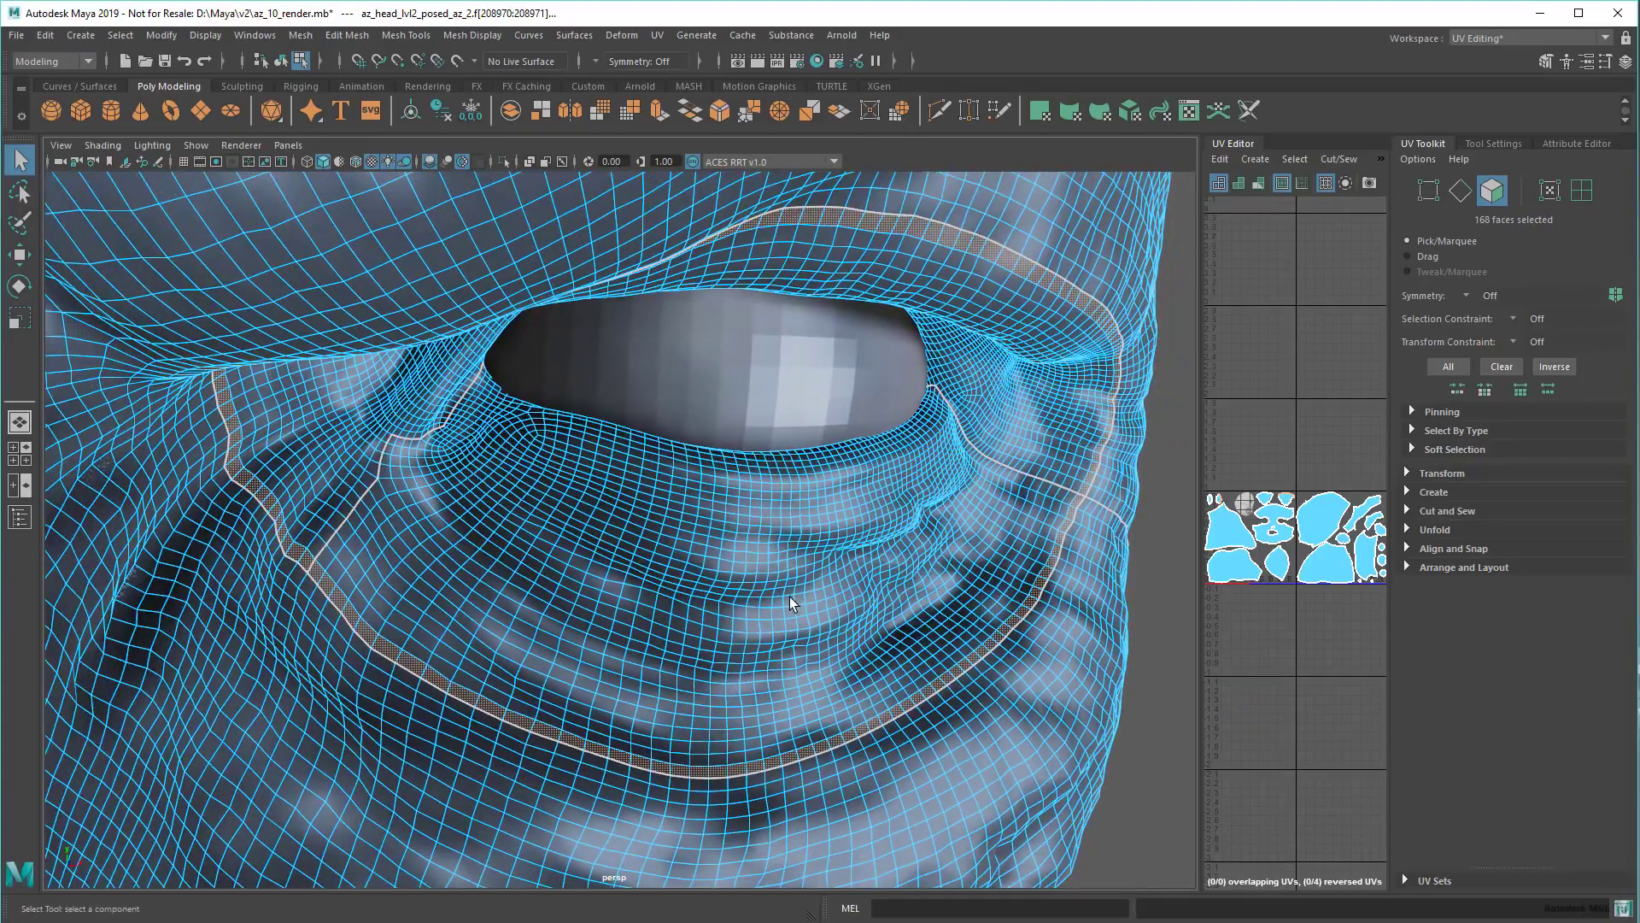
{"action": "left_click", "coordinate": [752, 709]}
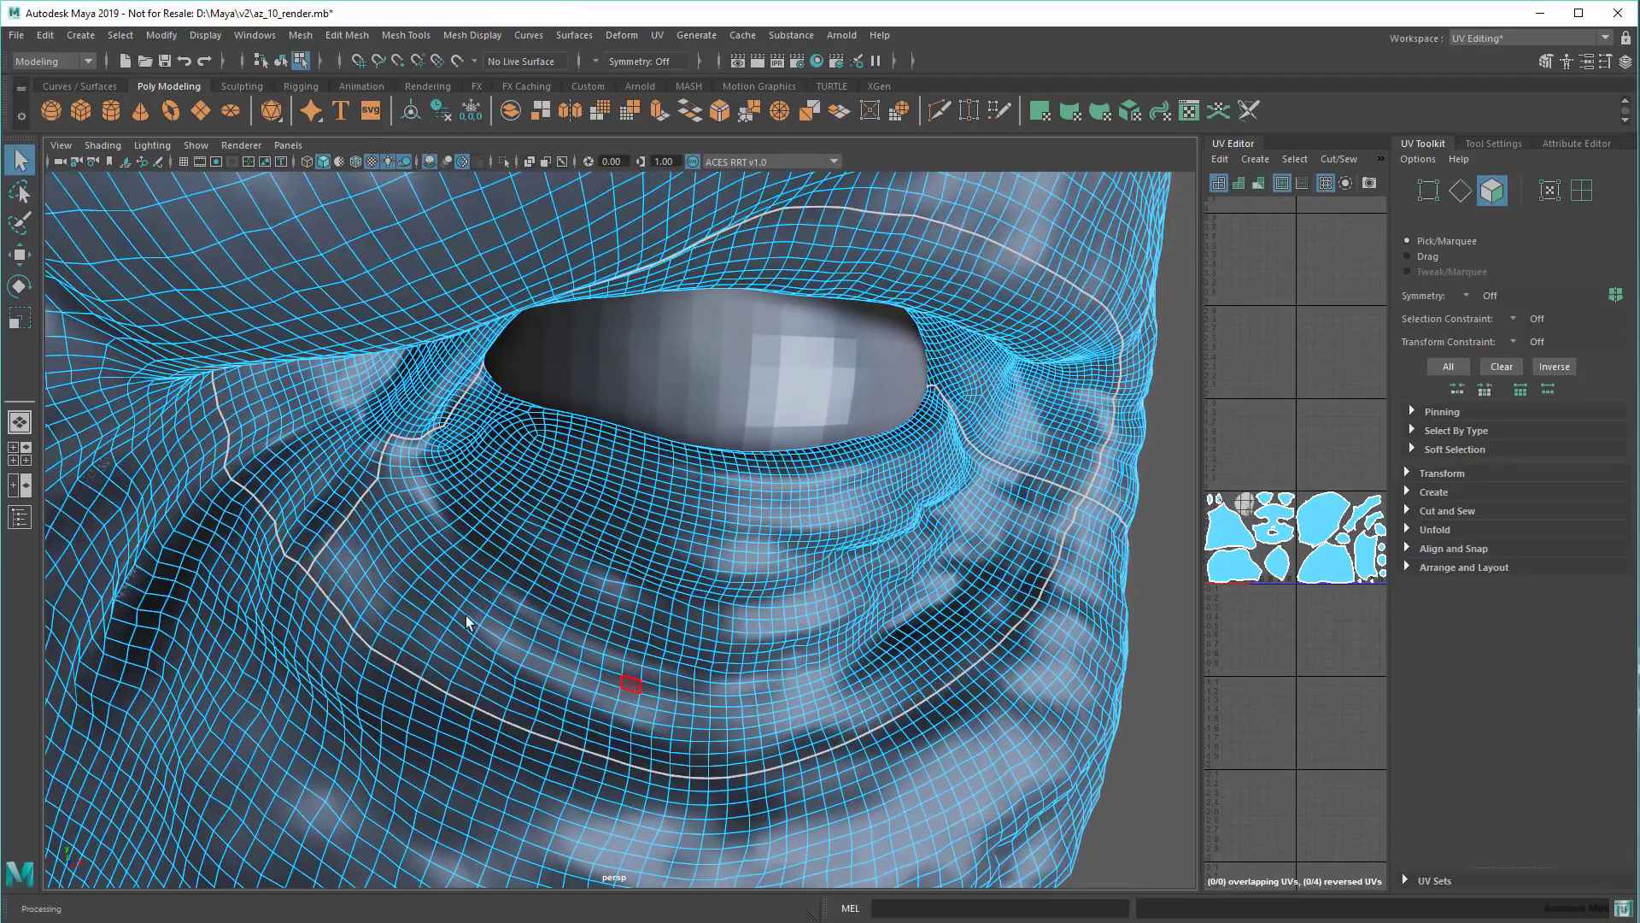
{"action": "left_click", "coordinate": [318, 578]}
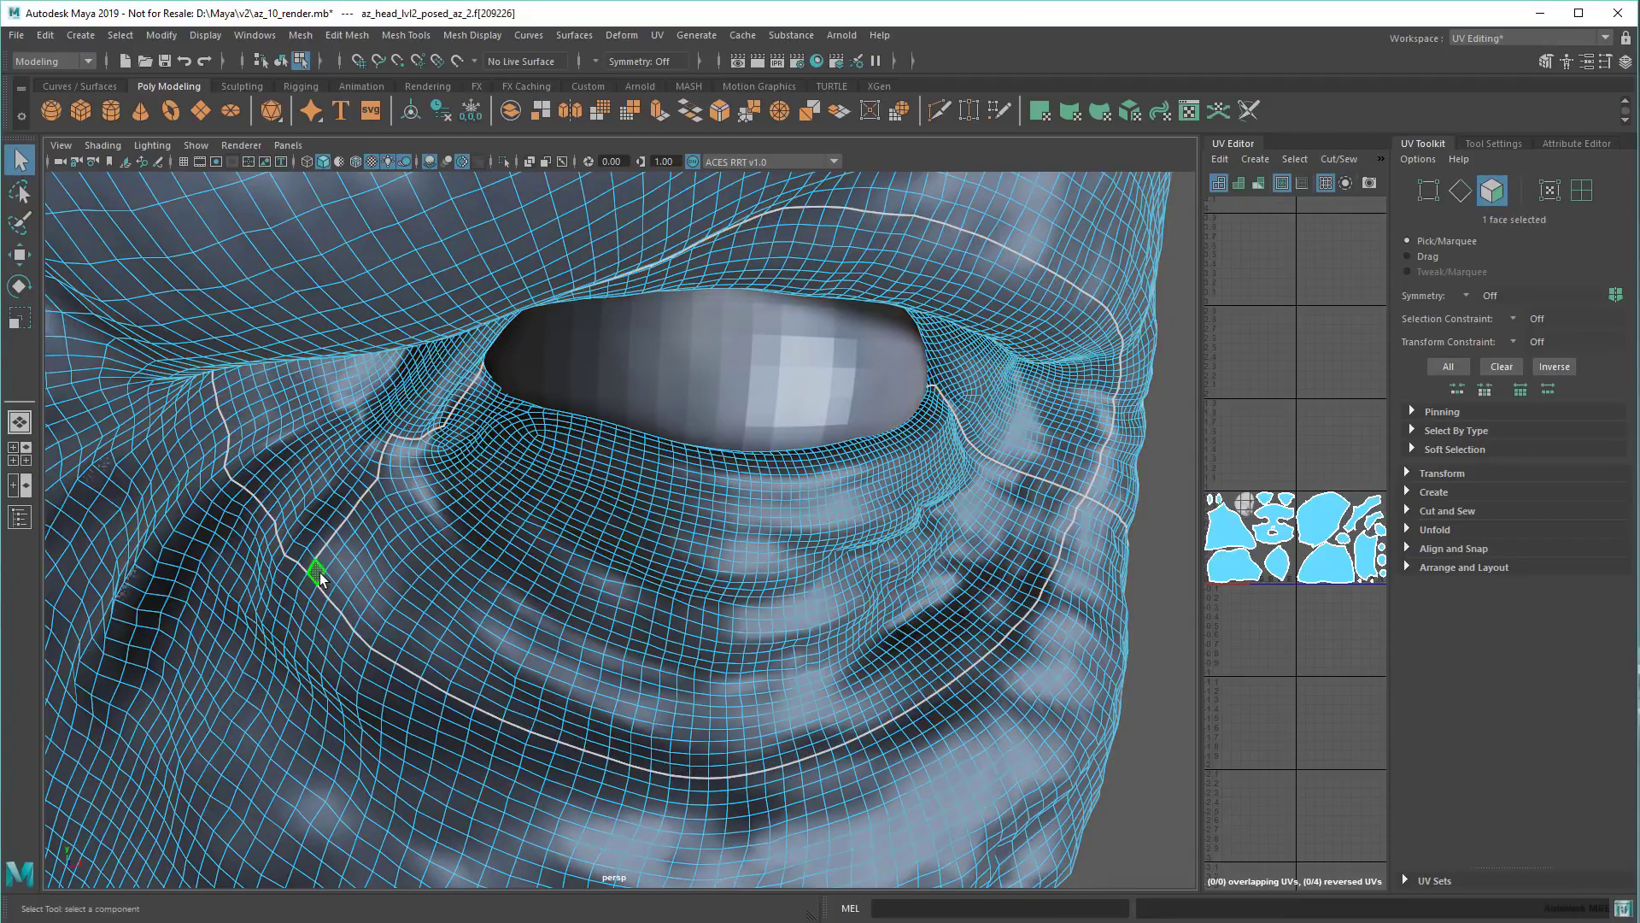
{"action": "double_click", "coordinate": [1078, 503], "text": "shift"}
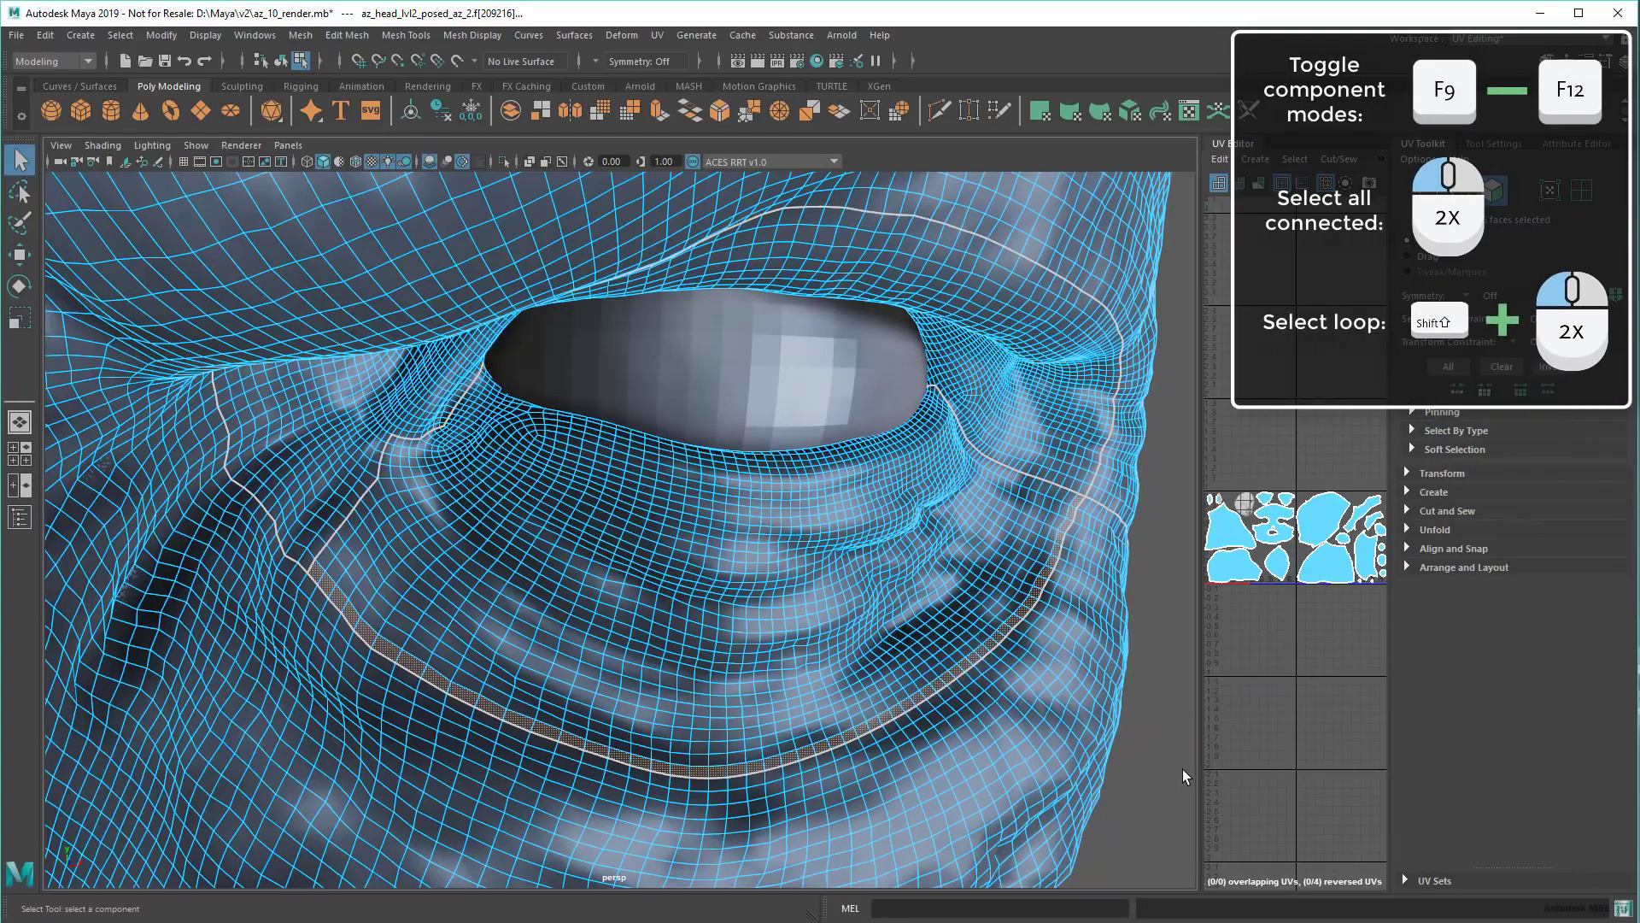
{"action": "left_click", "coordinate": [1165, 769]}
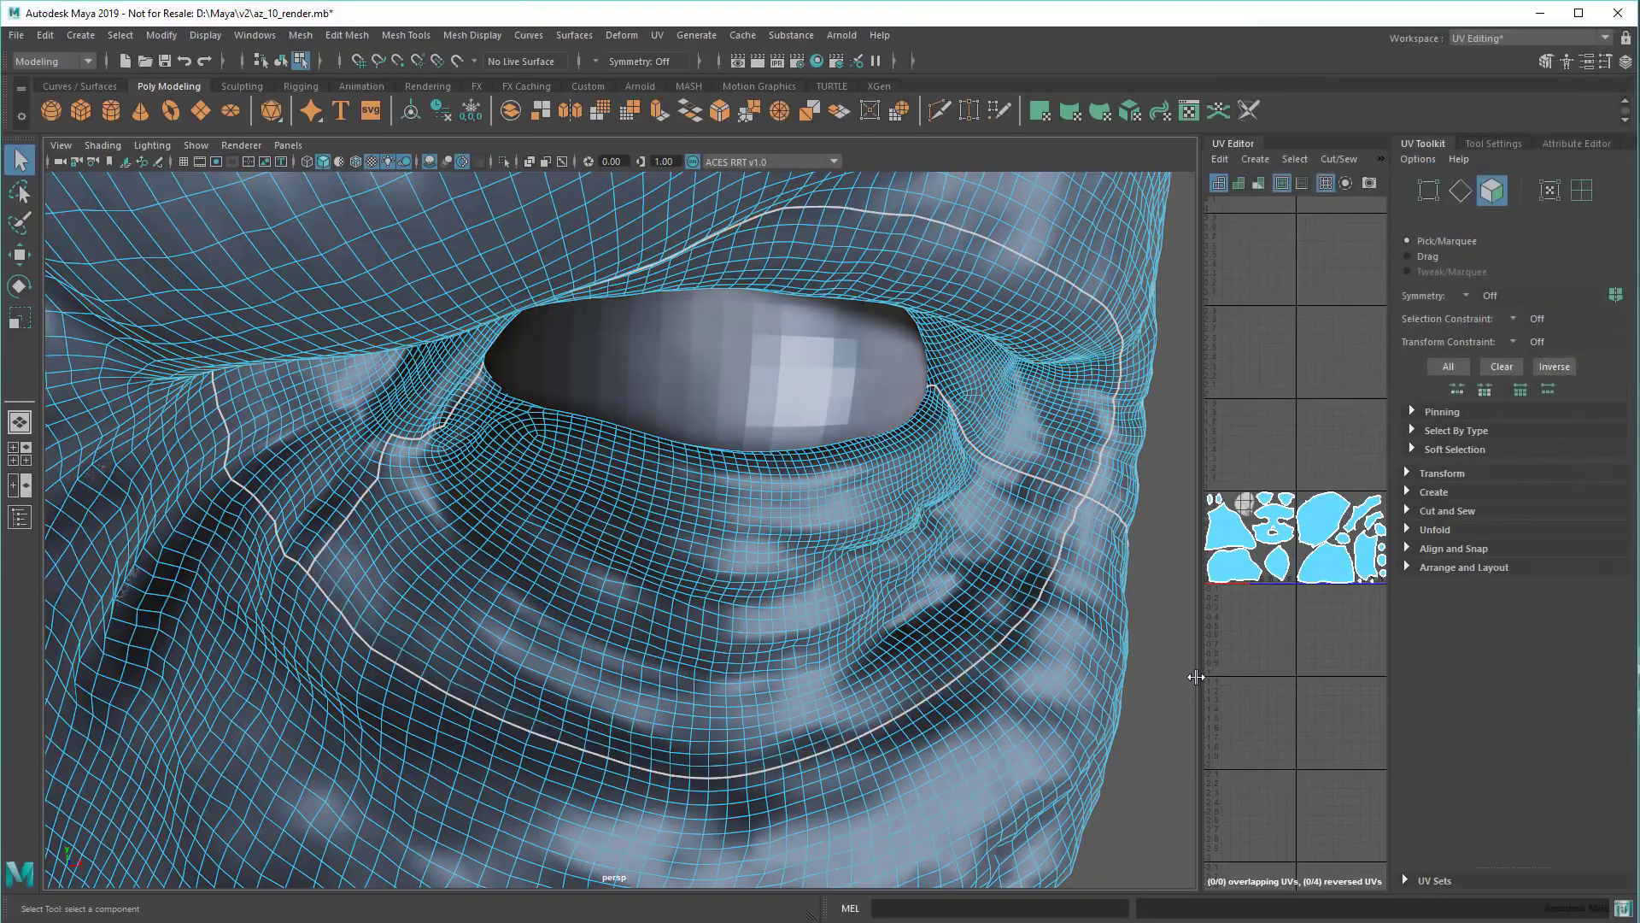
Step: Widen the UV editor and cut the UVs along the nose edge loop
{"action": "left_click_drag", "start_coordinate": [1196, 678], "coordinate": [635, 677]}
{"action": "scroll", "coordinate": [183, 495], "scroll_direction": "down", "scroll_amount": 3}
{"action": "scroll", "coordinate": [193, 514], "scroll_direction": "down", "scroll_amount": 3}
{"action": "scroll", "coordinate": [201, 524], "scroll_direction": "down", "scroll_amount": 3}
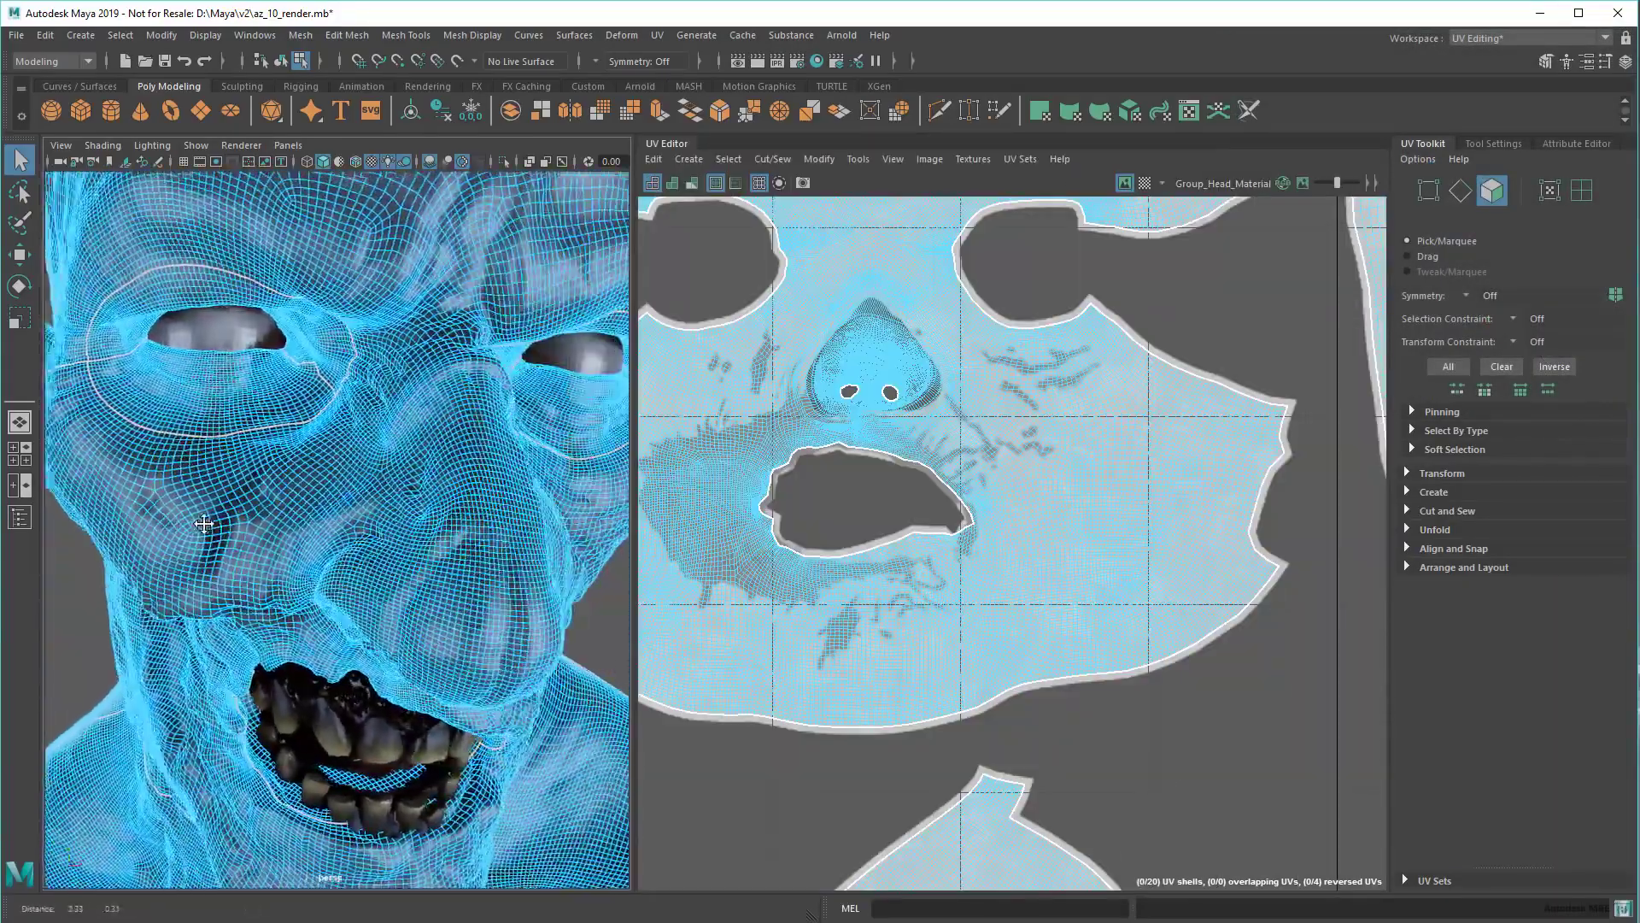
{"action": "scroll", "coordinate": [202, 523], "scroll_direction": "down", "scroll_amount": 2}
{"action": "scroll", "coordinate": [752, 428], "scroll_direction": "up", "scroll_amount": 3}
{"action": "scroll", "coordinate": [881, 440], "scroll_direction": "up", "scroll_amount": 3}
{"action": "scroll", "coordinate": [864, 407], "scroll_direction": "up", "scroll_amount": 3}
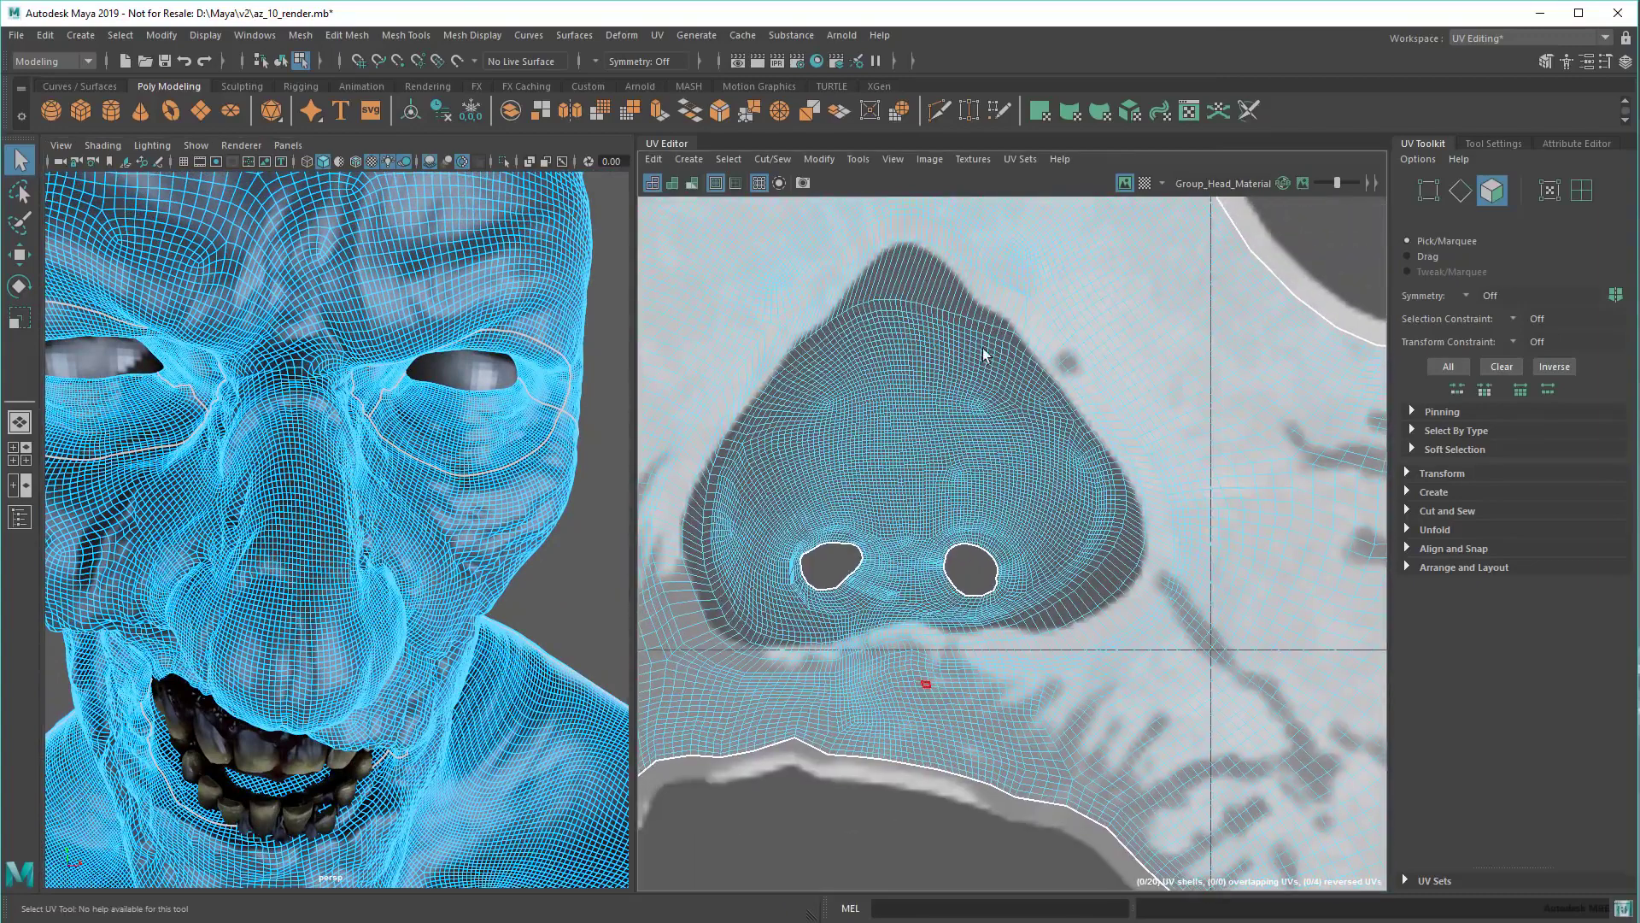
{"action": "key", "text": "F10"}
{"action": "double_click", "coordinate": [926, 305]}
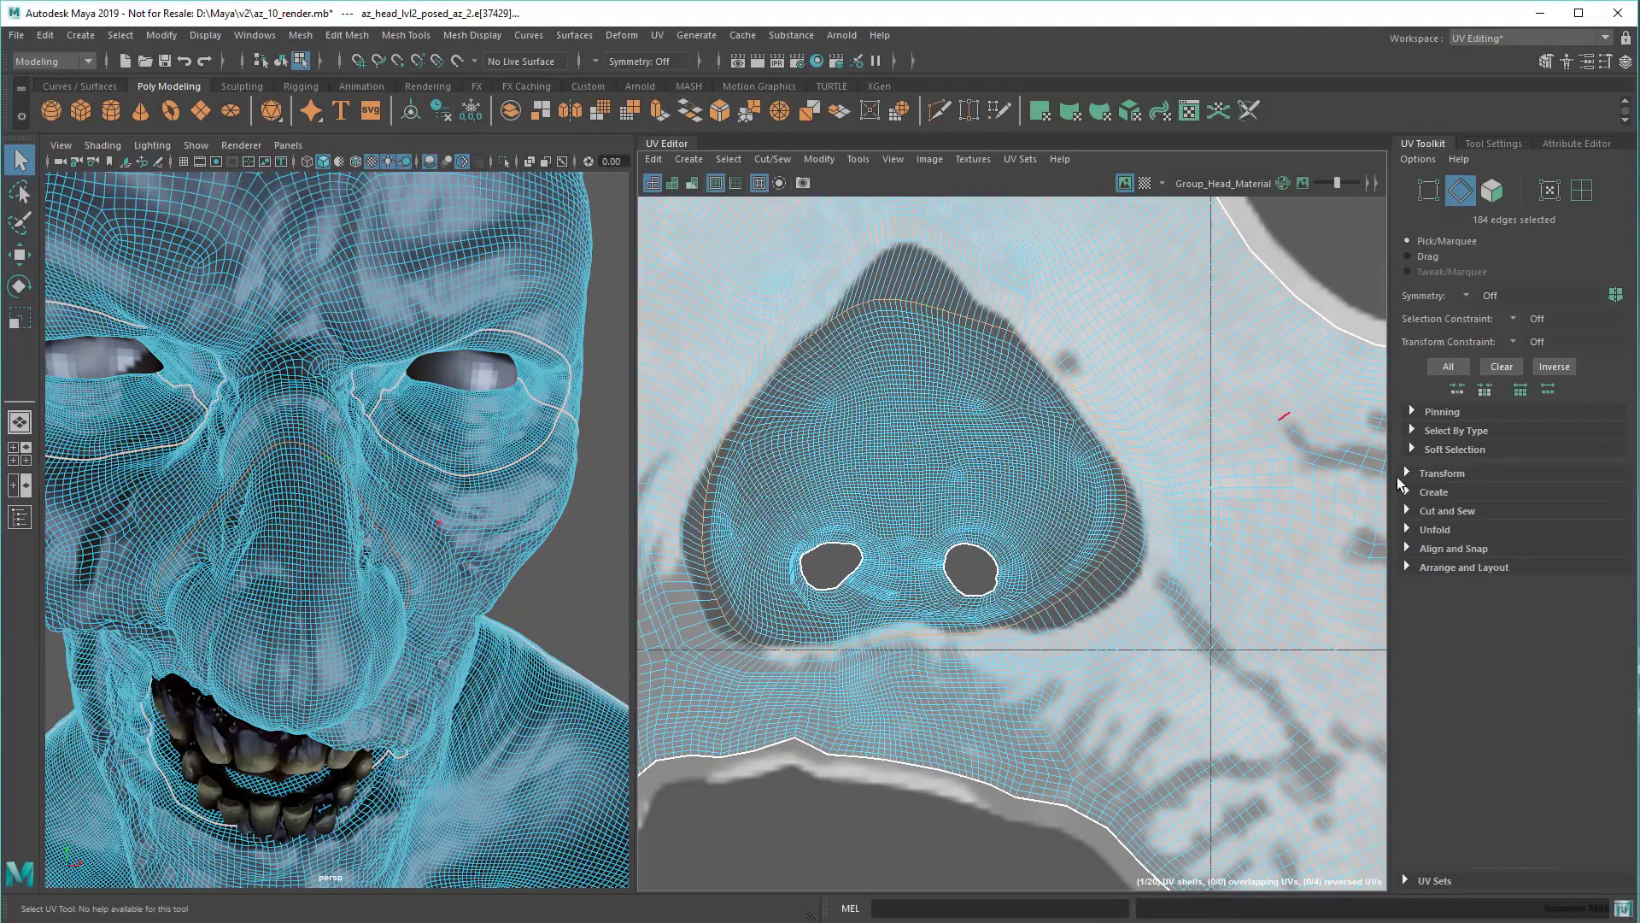
{"action": "left_click", "coordinate": [1448, 510]}
{"action": "left_click", "coordinate": [1430, 557]}
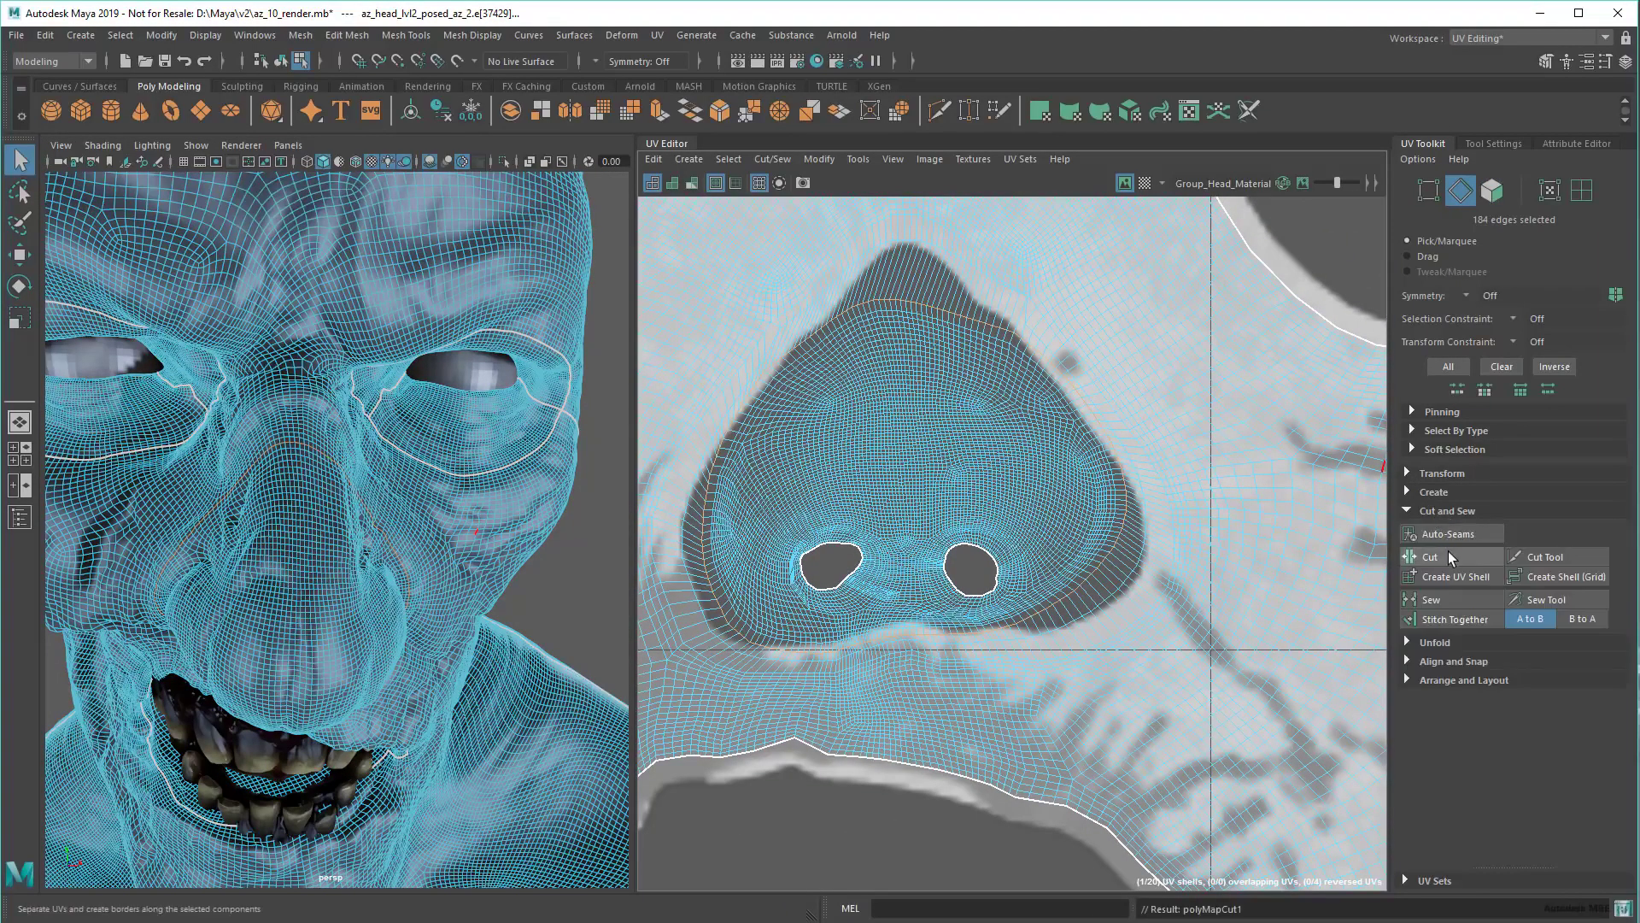
Step: Select the nose UV shell, rotate it slightly, then clear the selection
{"action": "key", "text": "F11"}
{"action": "double_click", "coordinate": [877, 448]}
{"action": "scroll", "coordinate": [877, 449], "scroll_direction": "down", "scroll_amount": 5}
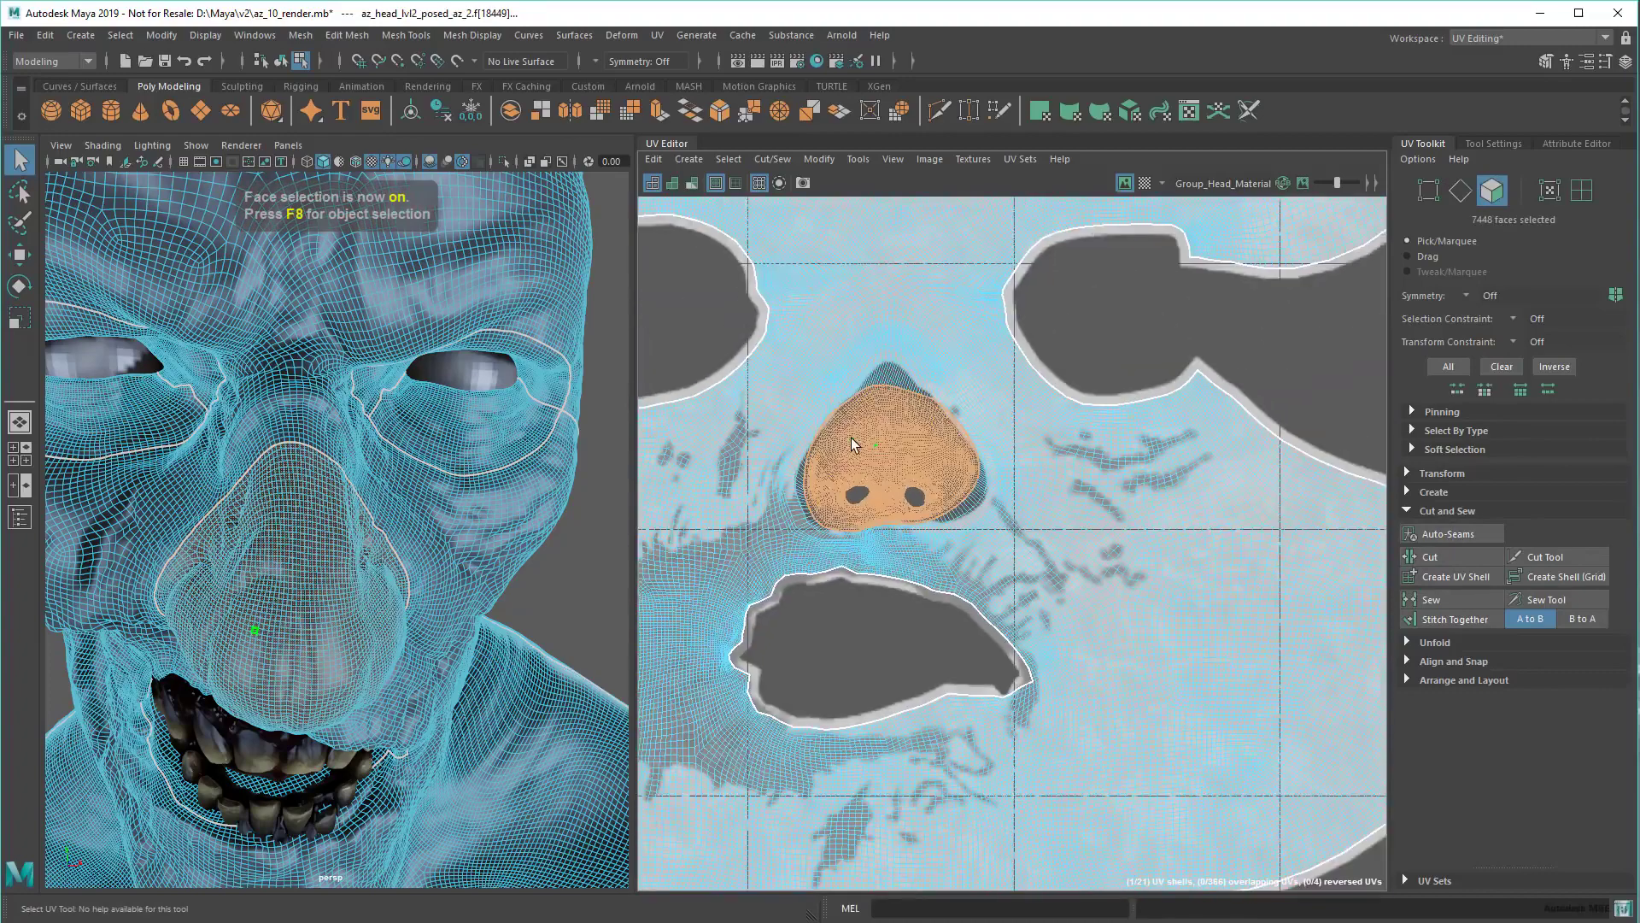
{"action": "key", "text": "w"}
{"action": "scroll", "coordinate": [859, 423], "scroll_direction": "down", "scroll_amount": 4}
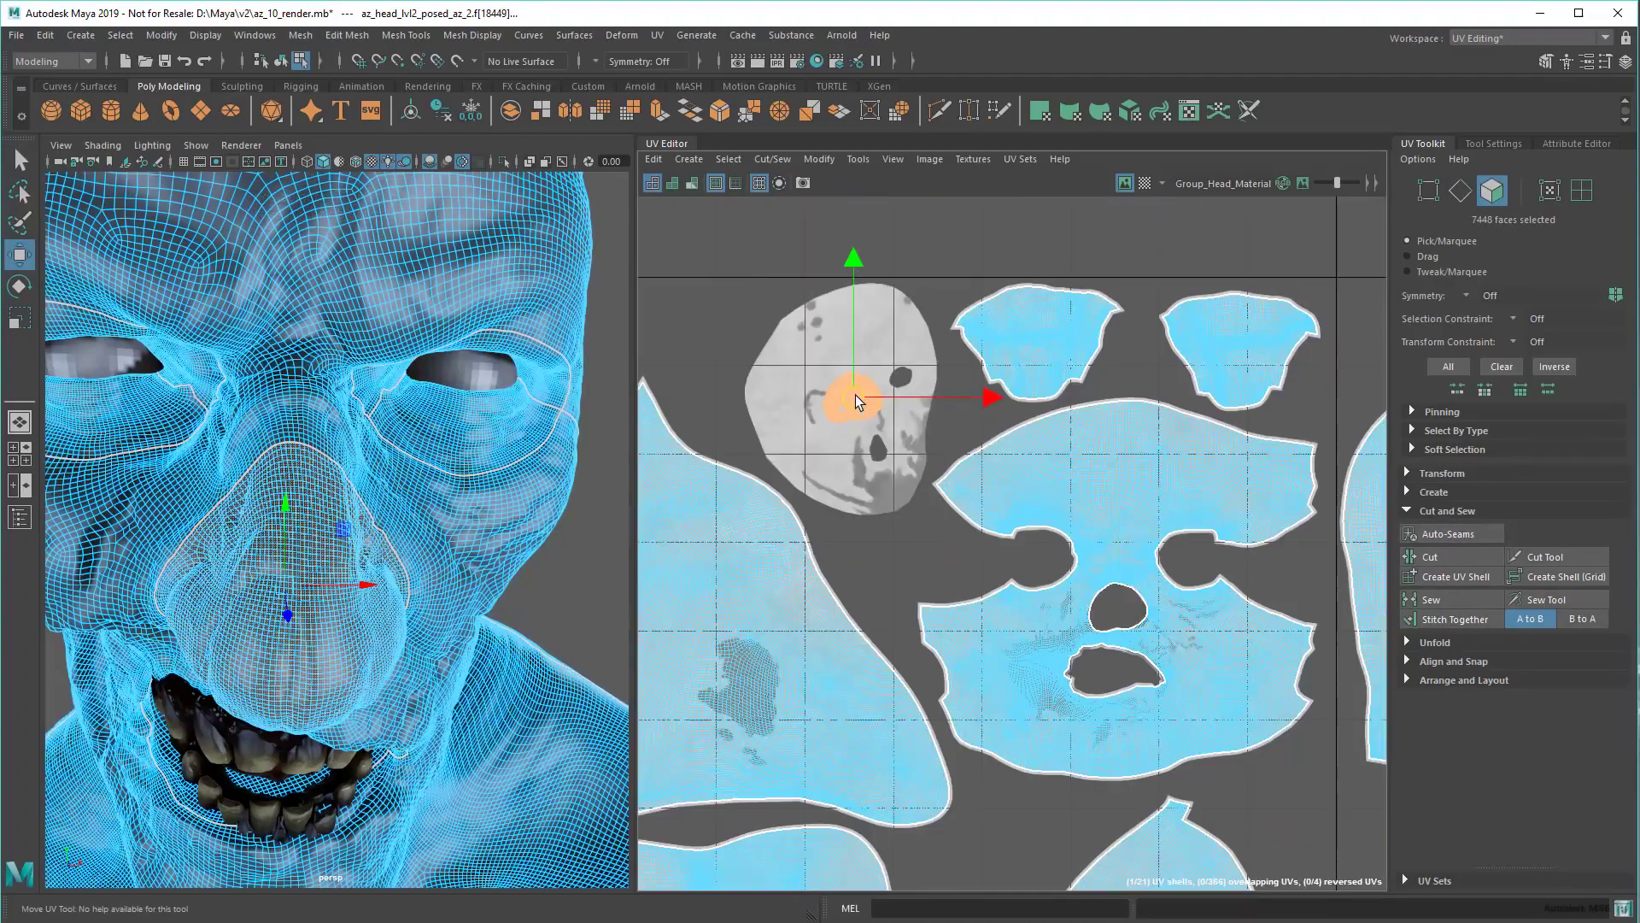
{"action": "key", "text": "e"}
{"action": "left_click_drag", "start_coordinate": [796, 286], "coordinate": [762, 326]}
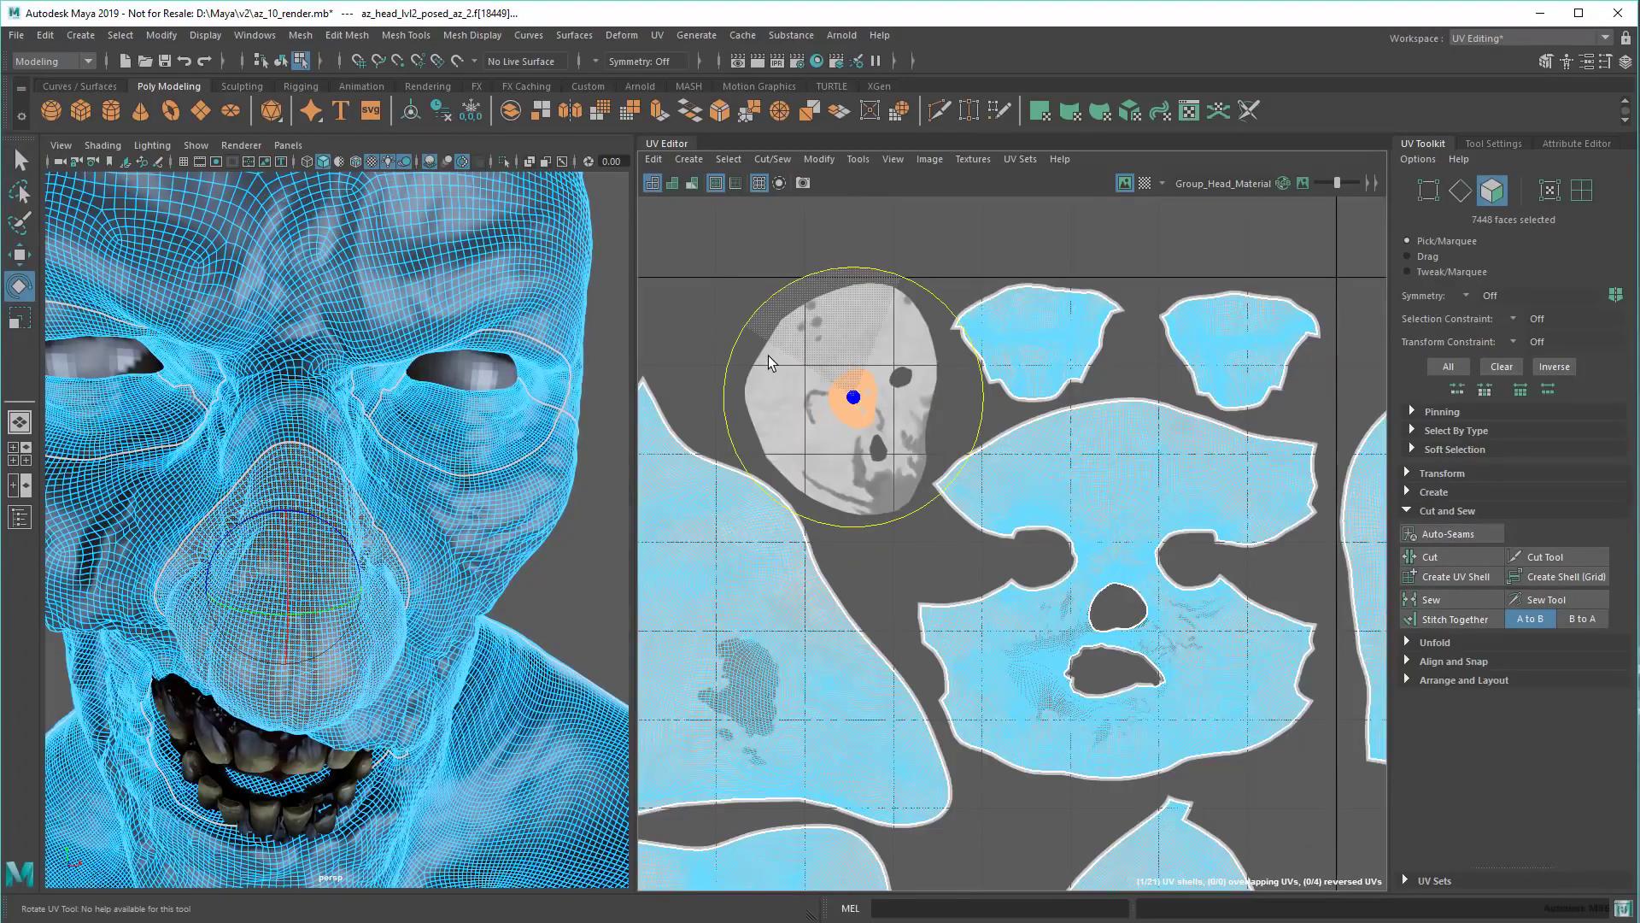
{"action": "key", "text": "w"}
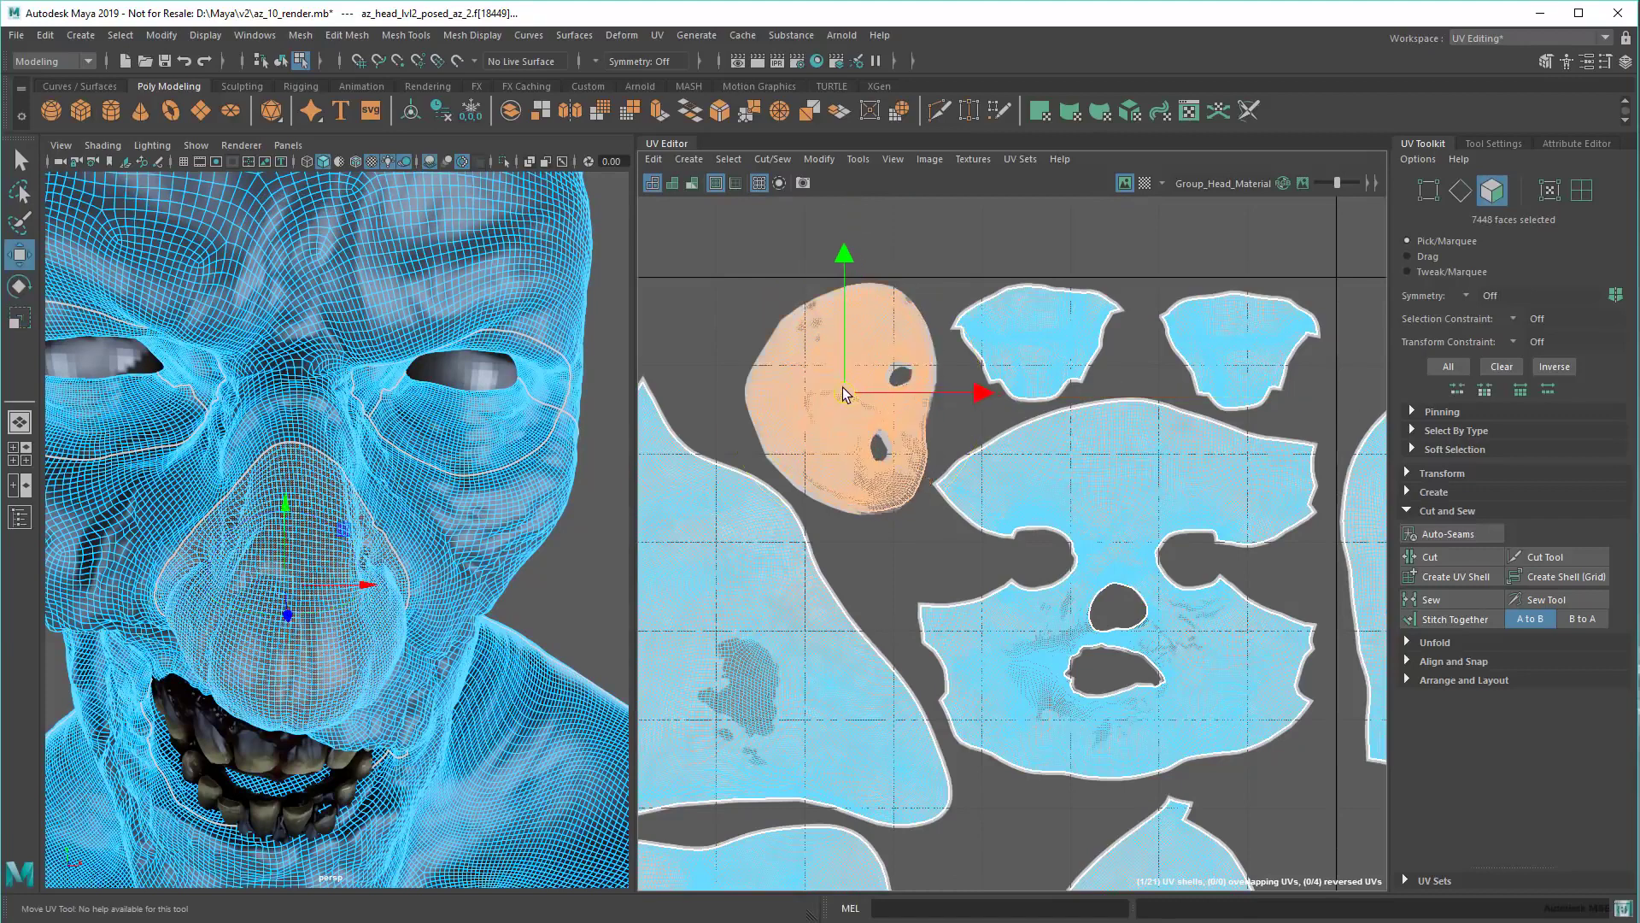
{"action": "key", "text": "e"}
{"action": "key", "text": "w"}
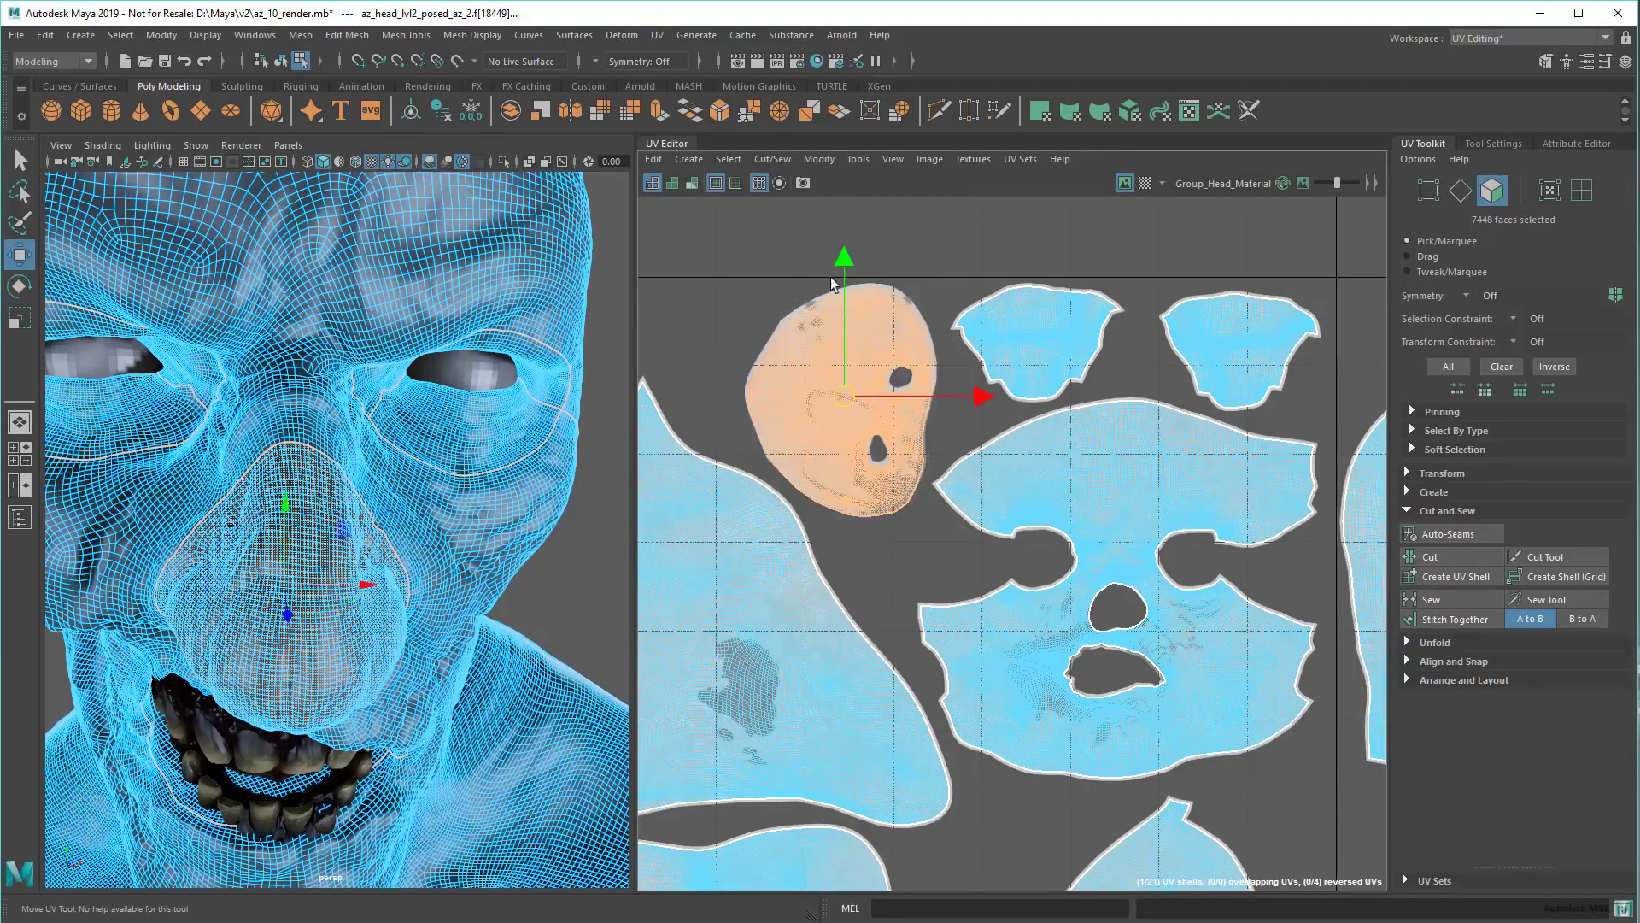
{"action": "left_click", "coordinate": [565, 570]}
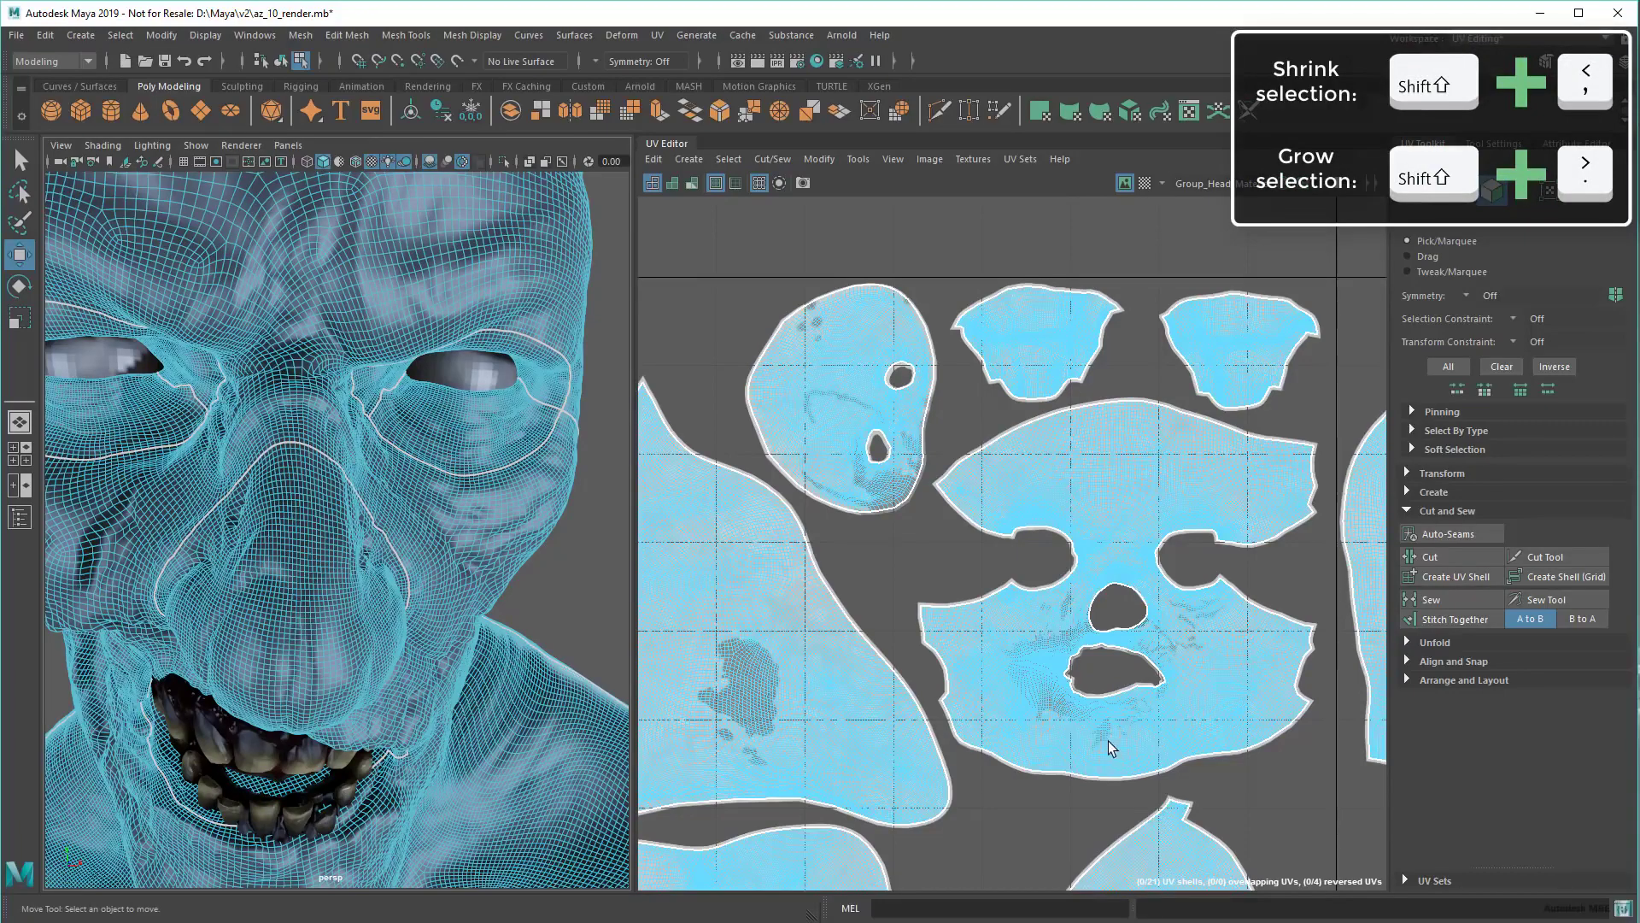
{"action": "scroll", "coordinate": [1069, 740], "scroll_direction": "up", "scroll_amount": 2}
{"action": "scroll", "coordinate": [1069, 739], "scroll_direction": "up", "scroll_amount": 3}
{"action": "scroll", "coordinate": [1068, 740], "scroll_direction": "up", "scroll_amount": 2}
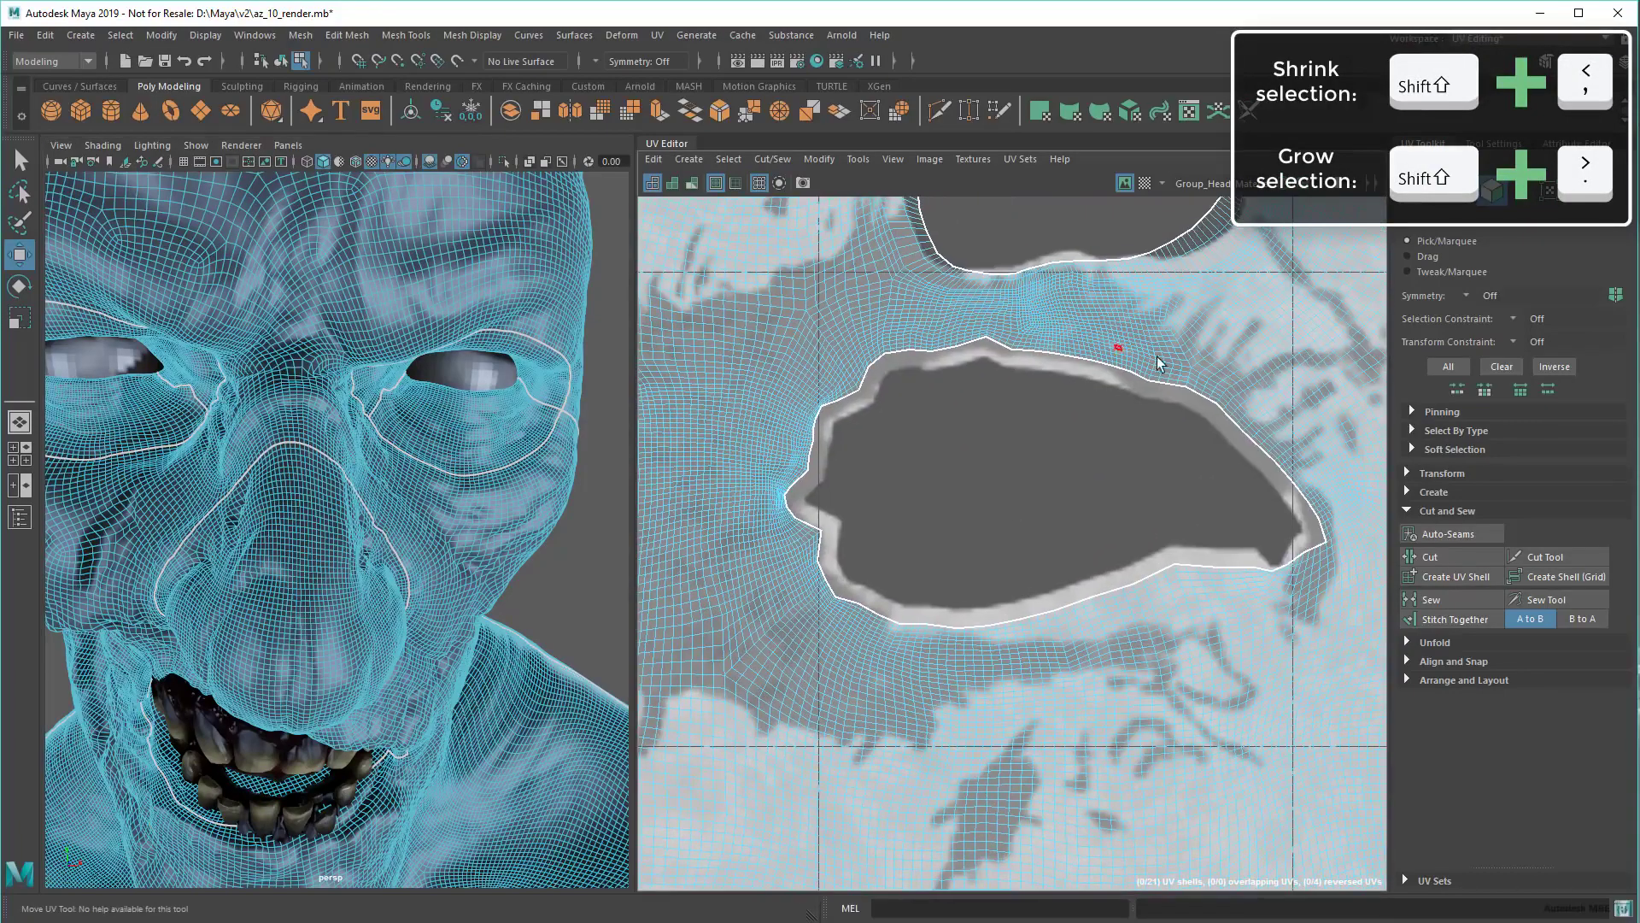
Step: Select the mouth hole's border edges, frame them, and grow the selection twice
{"action": "key", "text": "F10"}
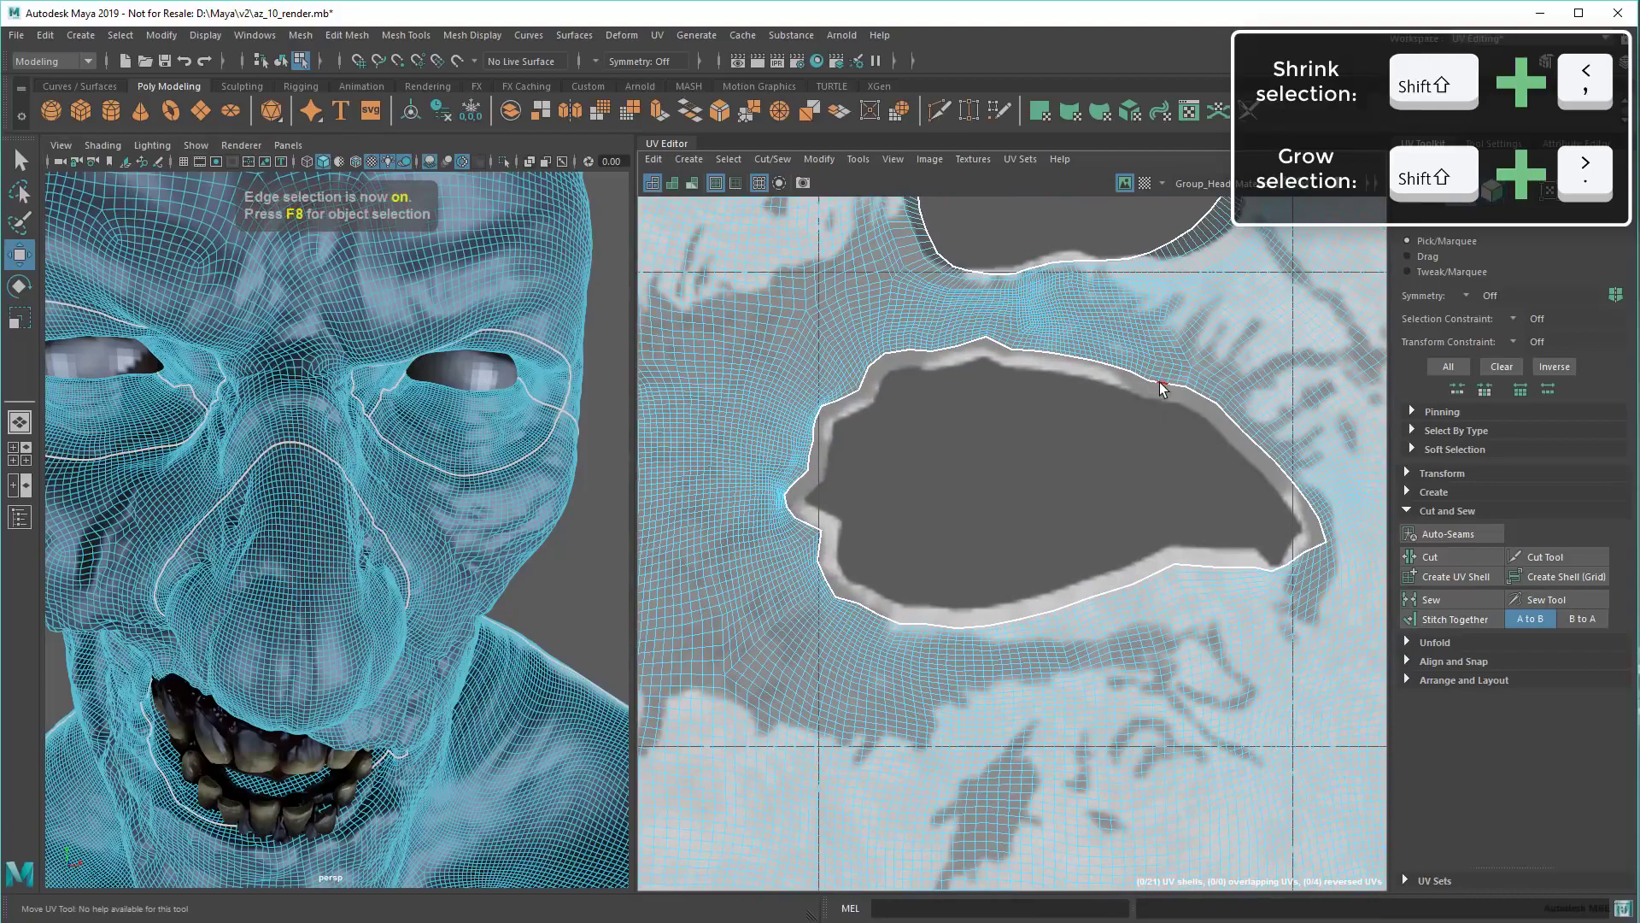
{"action": "double_click", "coordinate": [1160, 382]}
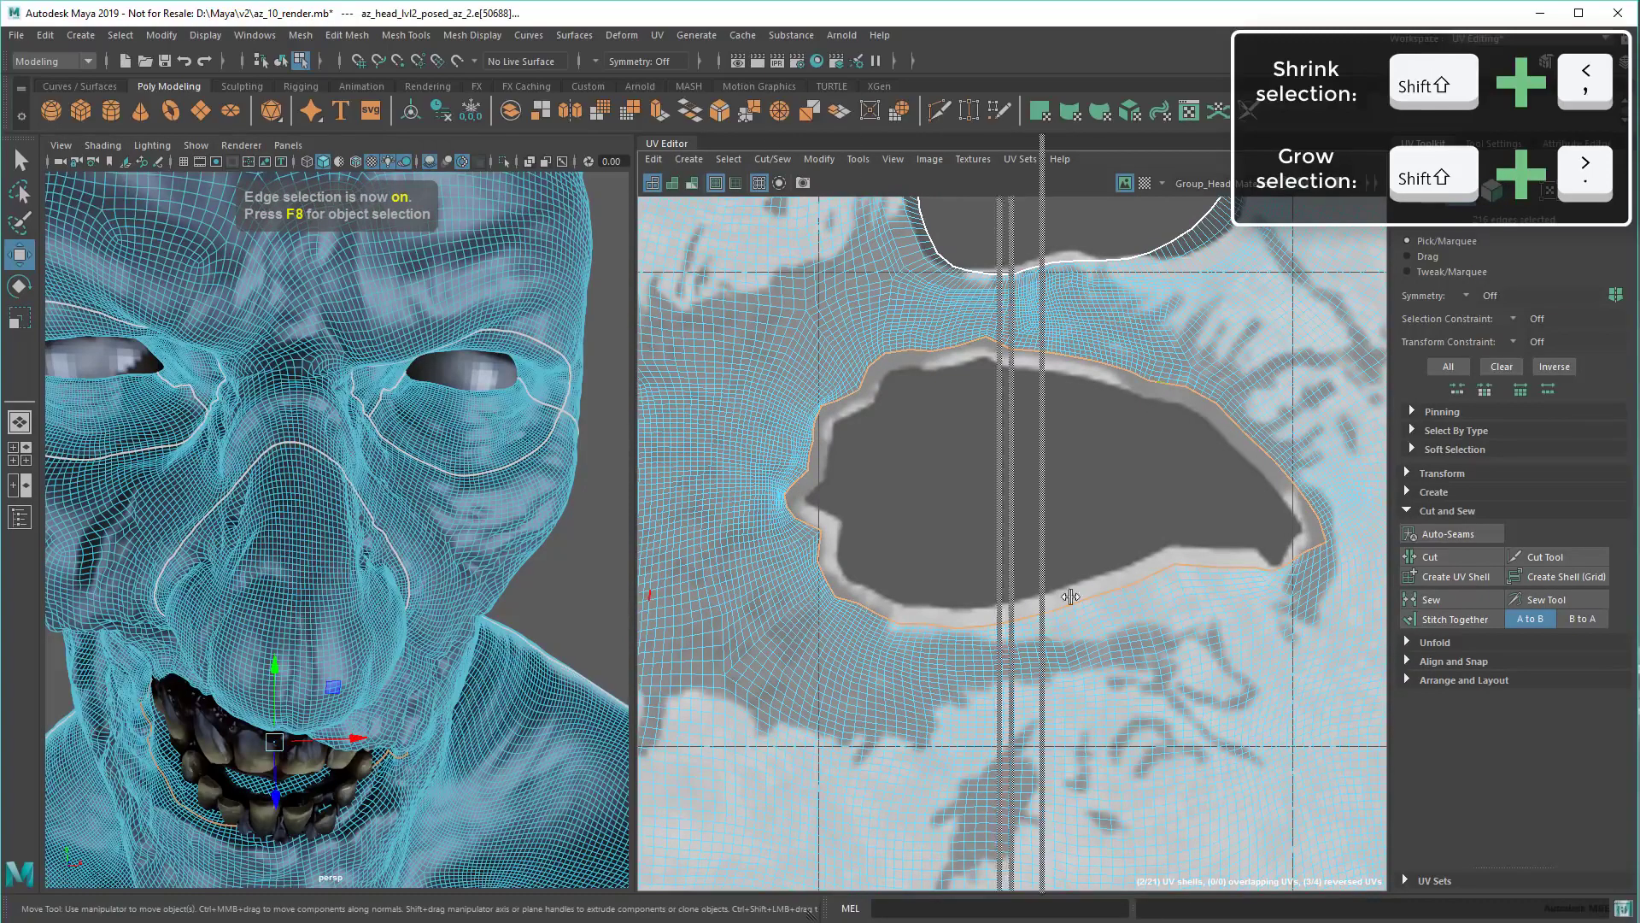
{"action": "key", "text": "f"}
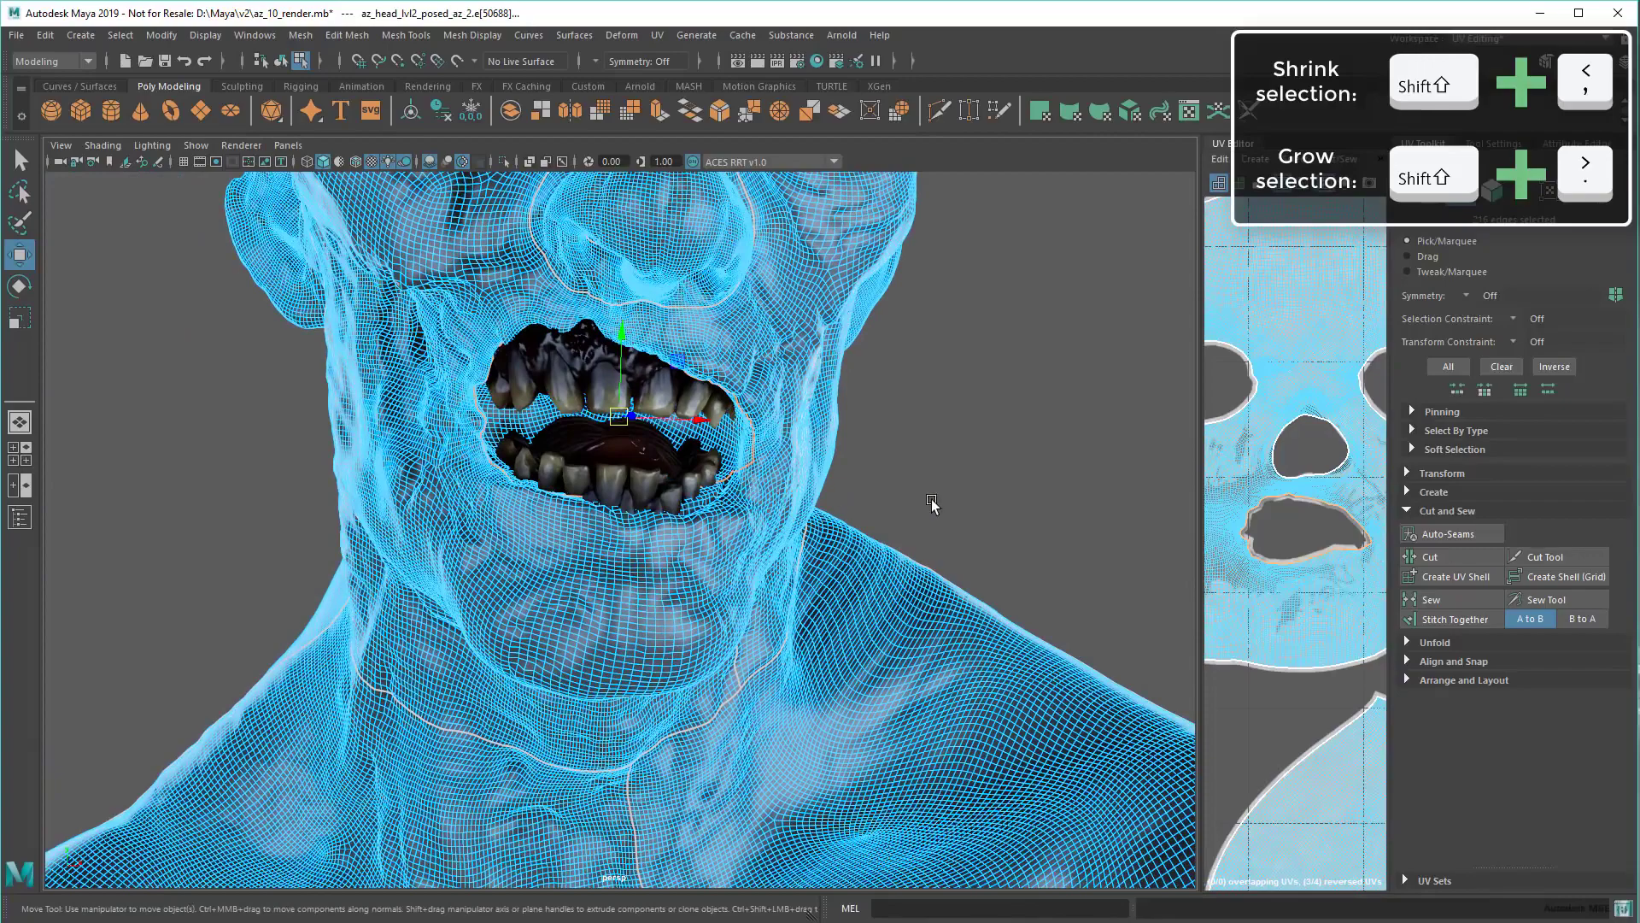
{"action": "scroll", "coordinate": [932, 504], "scroll_direction": "up", "scroll_amount": 2}
{"action": "key", "text": "q"}
{"action": "scroll", "coordinate": [916, 488], "scroll_direction": "up", "scroll_amount": 3}
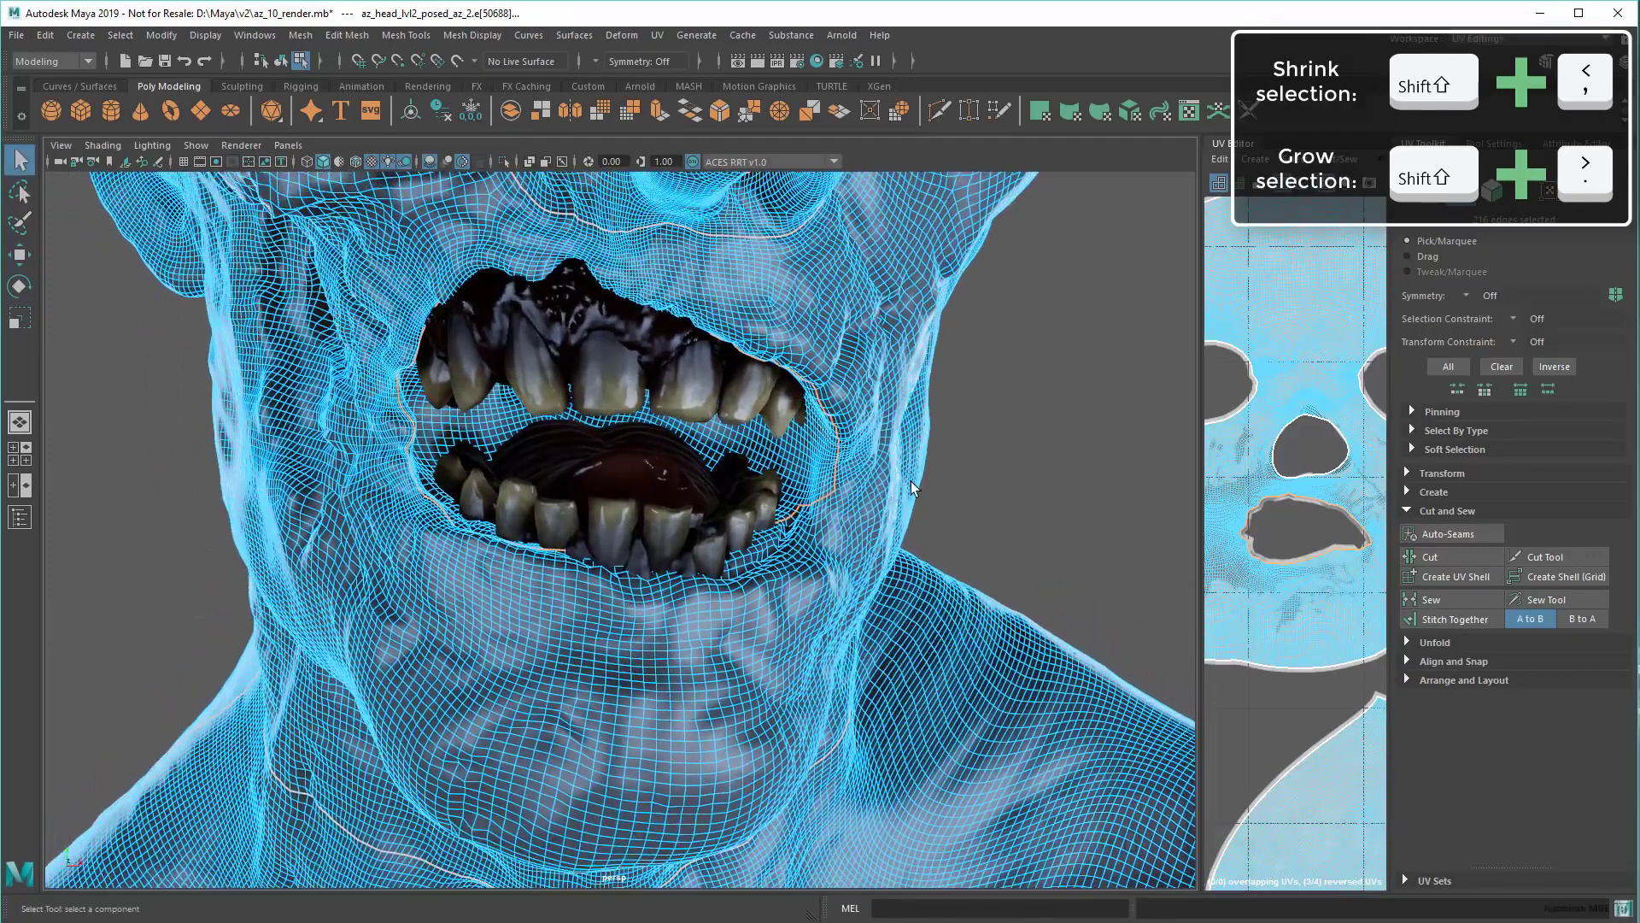
{"action": "key", "text": "shift+period"}
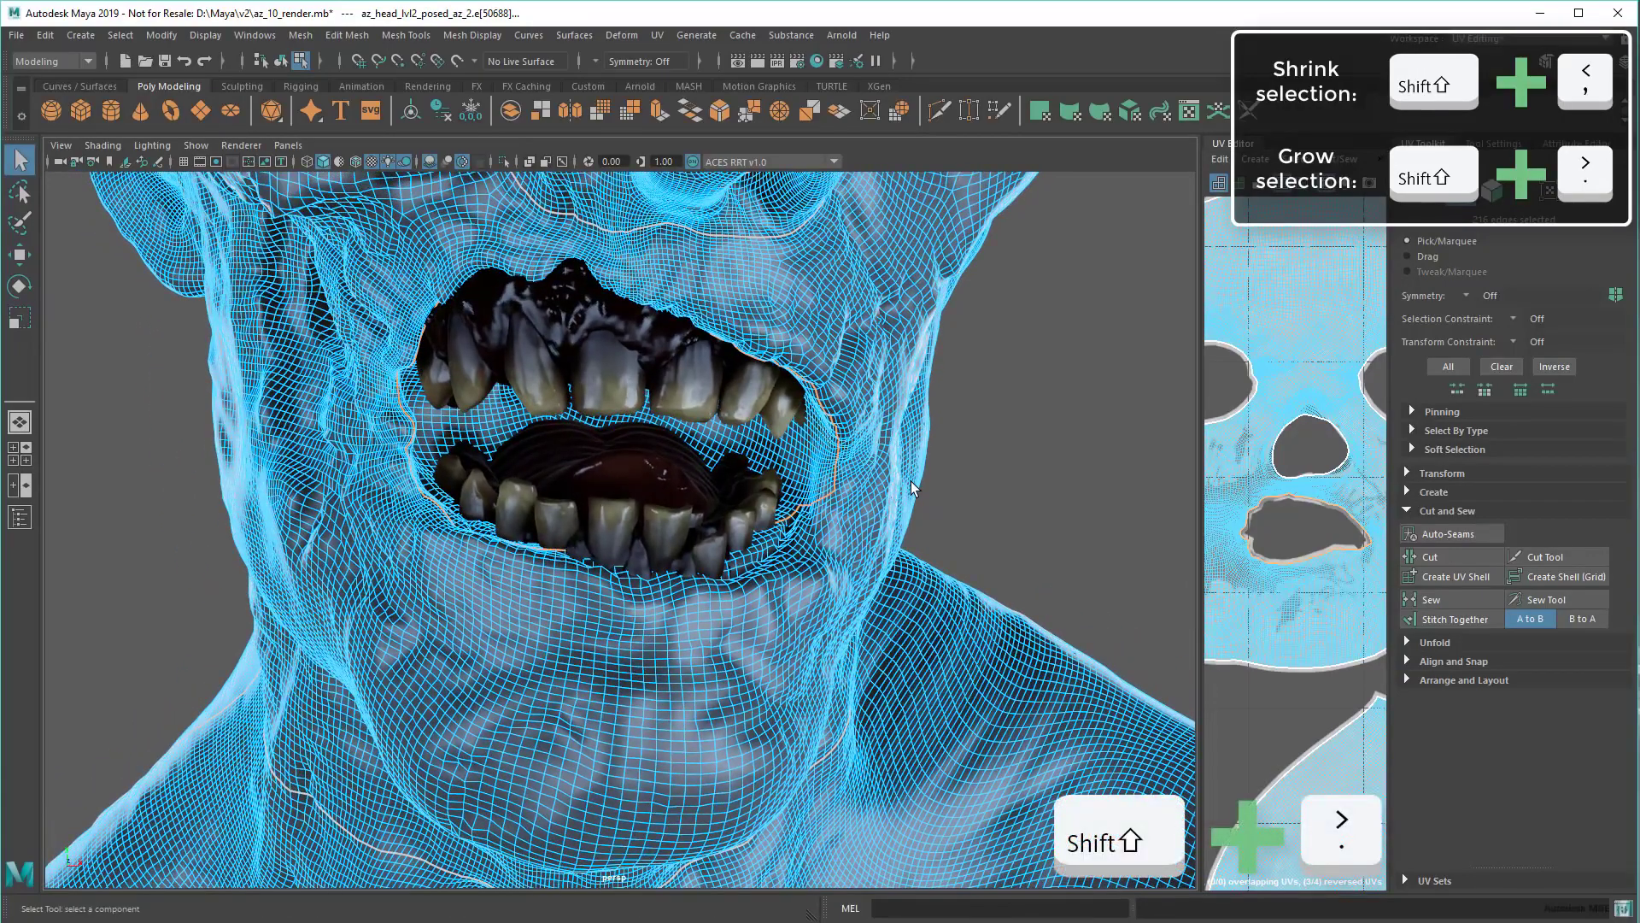
{"action": "key", "text": "shift+period"}
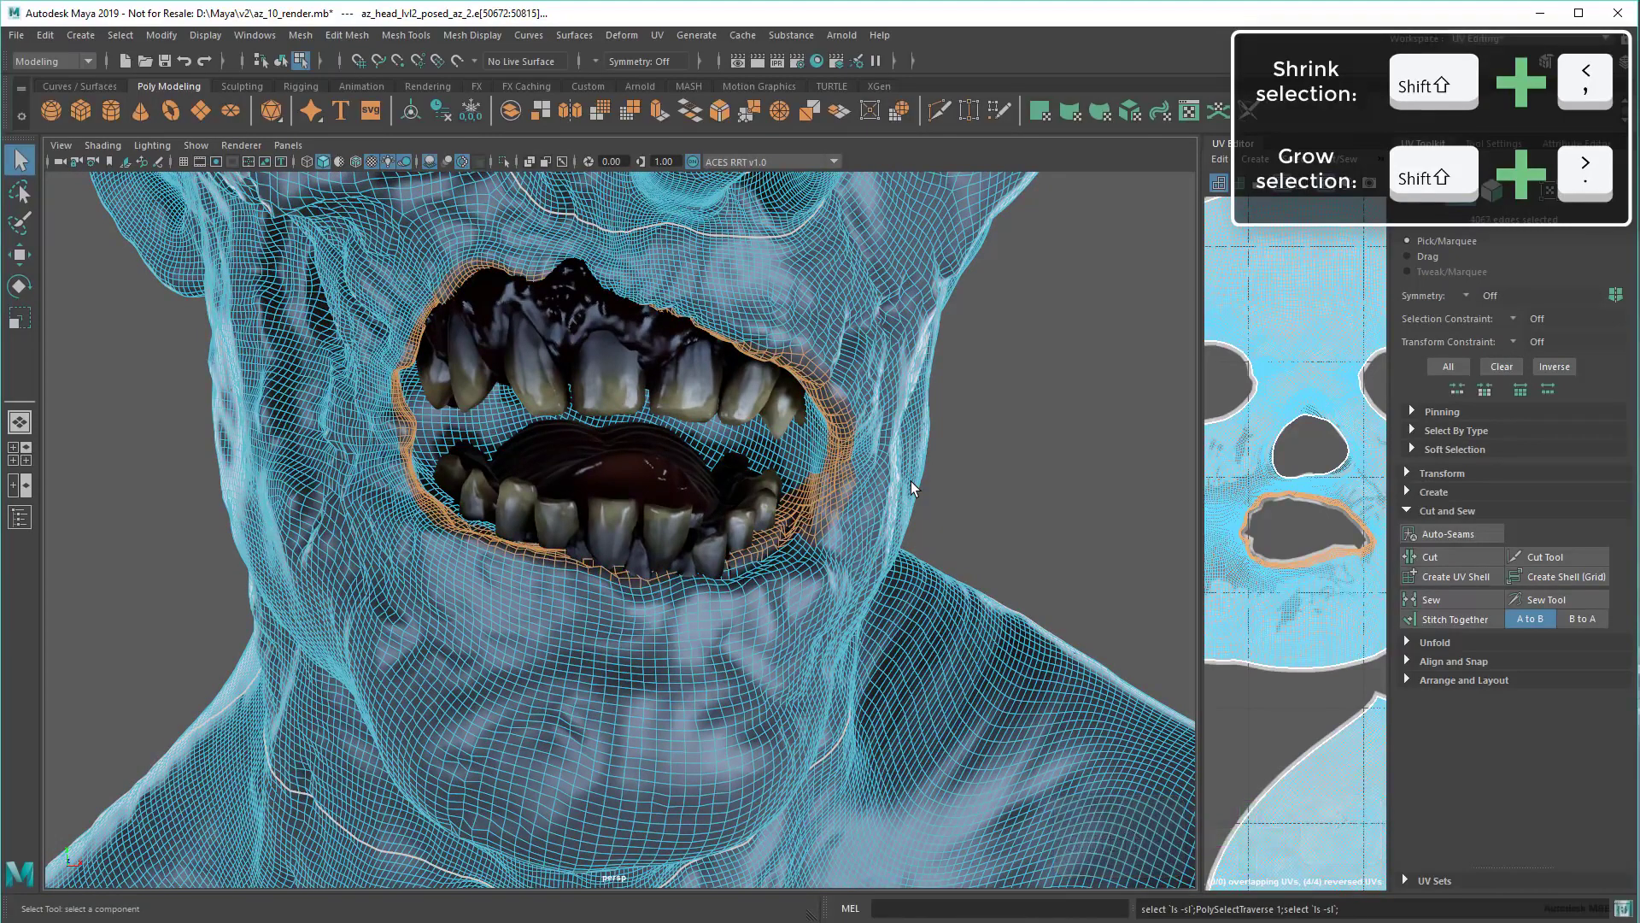
Step: With soft selection on, scale the mouth area up slightly, then clear the selection
{"action": "key", "text": "b"}
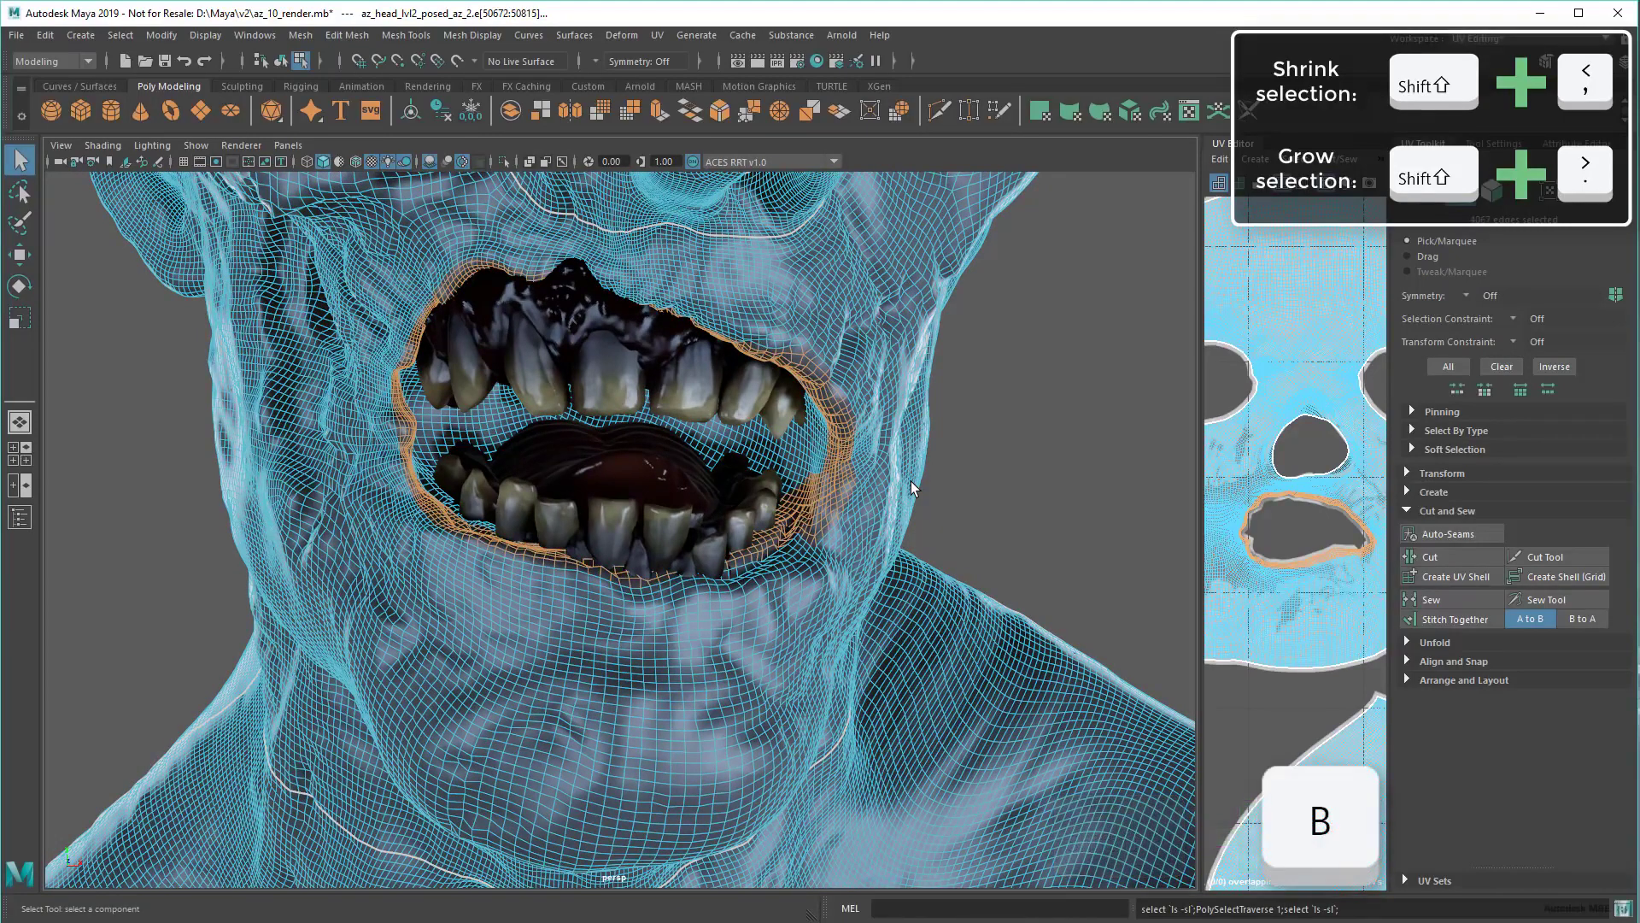
{"action": "key", "text": "r"}
{"action": "mouse_move", "coordinate": [633, 434]}
{"action": "left_mouse_down"}
{"action": "mouse_move", "coordinate": [664, 449]}
{"action": "mouse_move", "coordinate": [648, 445]}
{"action": "left_mouse_up"}
{"action": "left_click", "coordinate": [954, 492]}
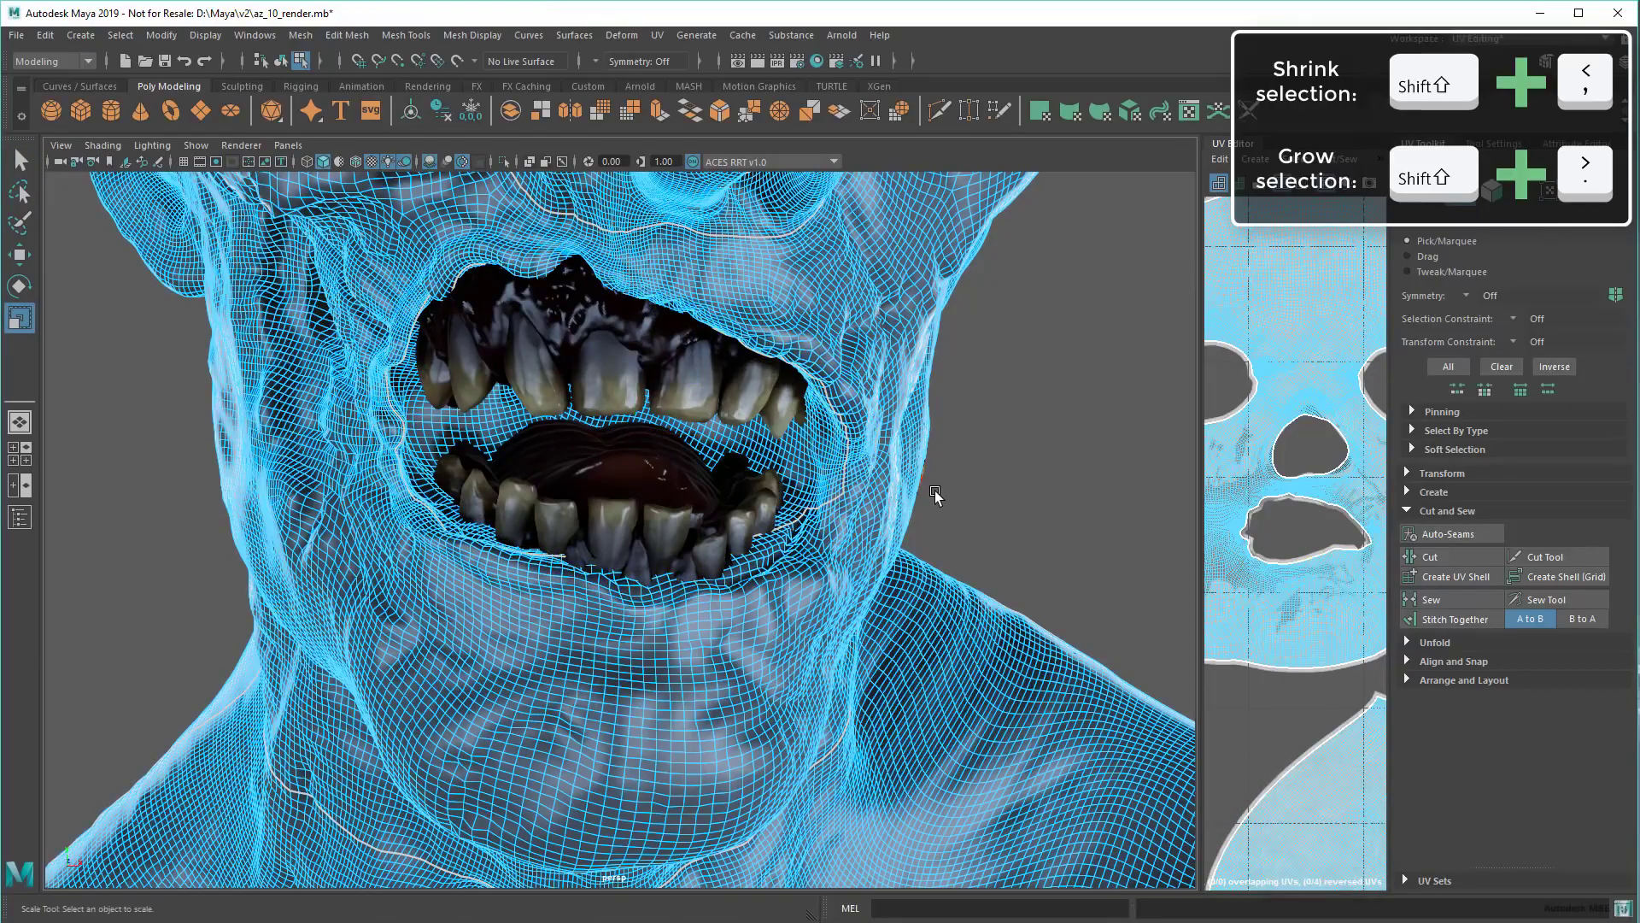
{"action": "scroll", "coordinate": [934, 490], "scroll_direction": "down", "scroll_amount": 5}
{"action": "scroll", "coordinate": [953, 482], "scroll_direction": "down", "scroll_amount": 3}
Step: Pick a few face vertices in vertex mode and grow the selection outward three times
{"action": "mouse_move", "coordinate": [856, 529]}
{"action": "left_mouse_down", "text": "alt"}
{"action": "mouse_move", "coordinate": [812, 433]}
{"action": "mouse_move", "coordinate": [798, 548]}
{"action": "mouse_move", "coordinate": [645, 506]}
{"action": "mouse_move", "coordinate": [665, 416]}
{"action": "left_mouse_up", "text": "alt"}
{"action": "scroll", "coordinate": [770, 531], "scroll_direction": "up", "scroll_amount": 5}
{"action": "key", "text": "F9"}
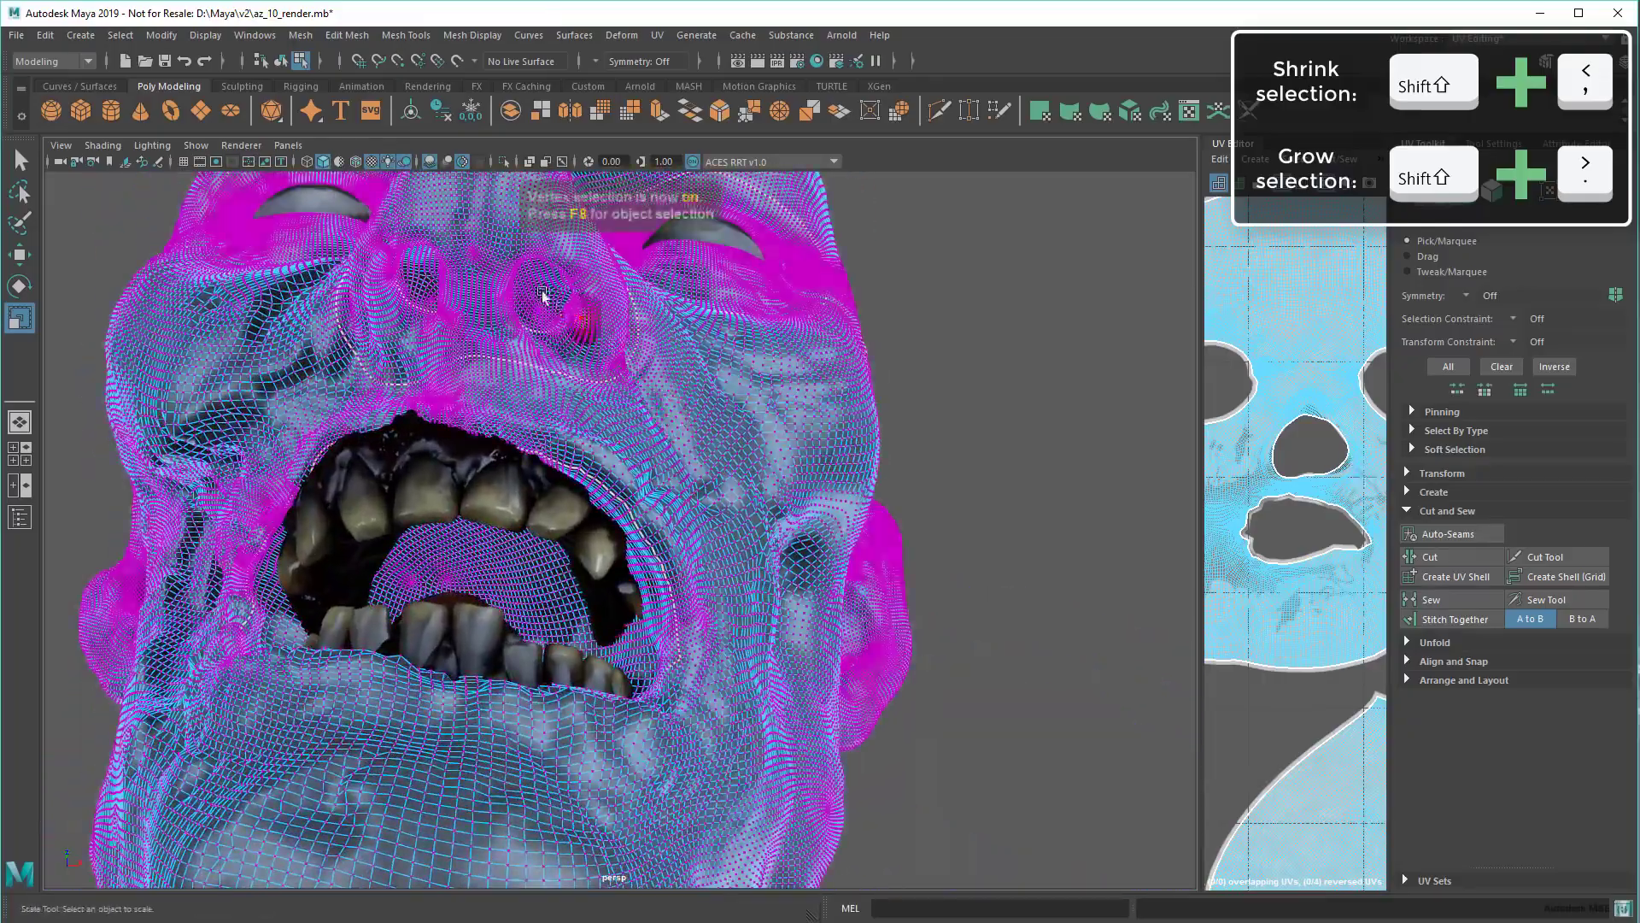
{"action": "left_click", "coordinate": [550, 287]}
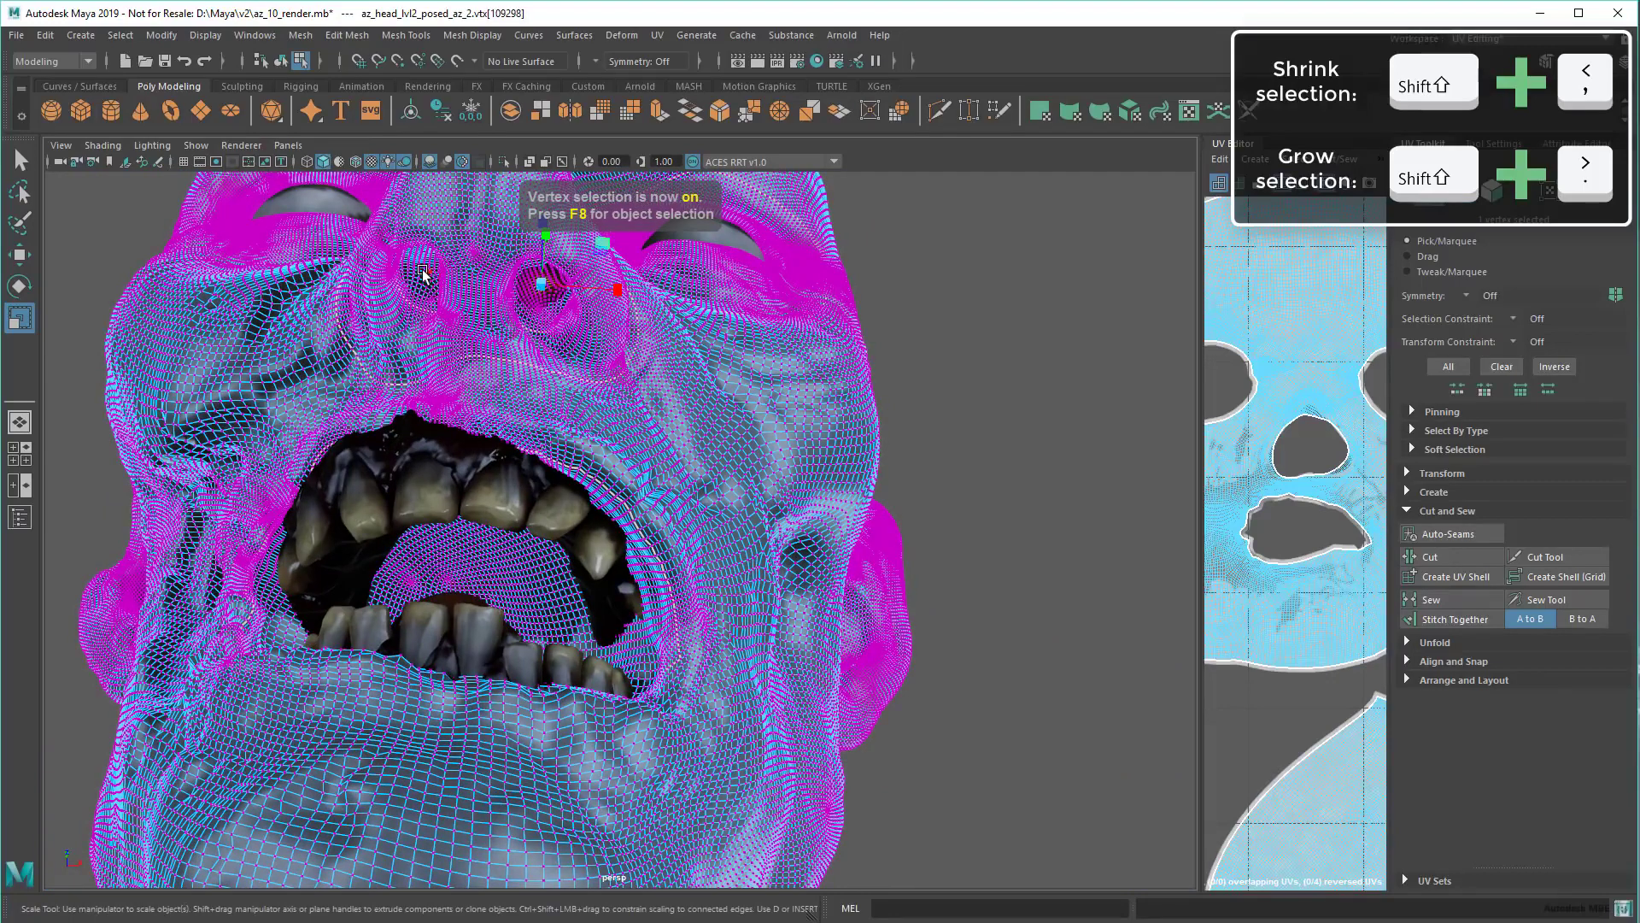
{"action": "key", "text": "shift+period"}
{"action": "key", "text": "shift+period"}
{"action": "key", "text": "q"}
{"action": "key", "text": "shift+period"}
{"action": "key", "text": "shift+period"}
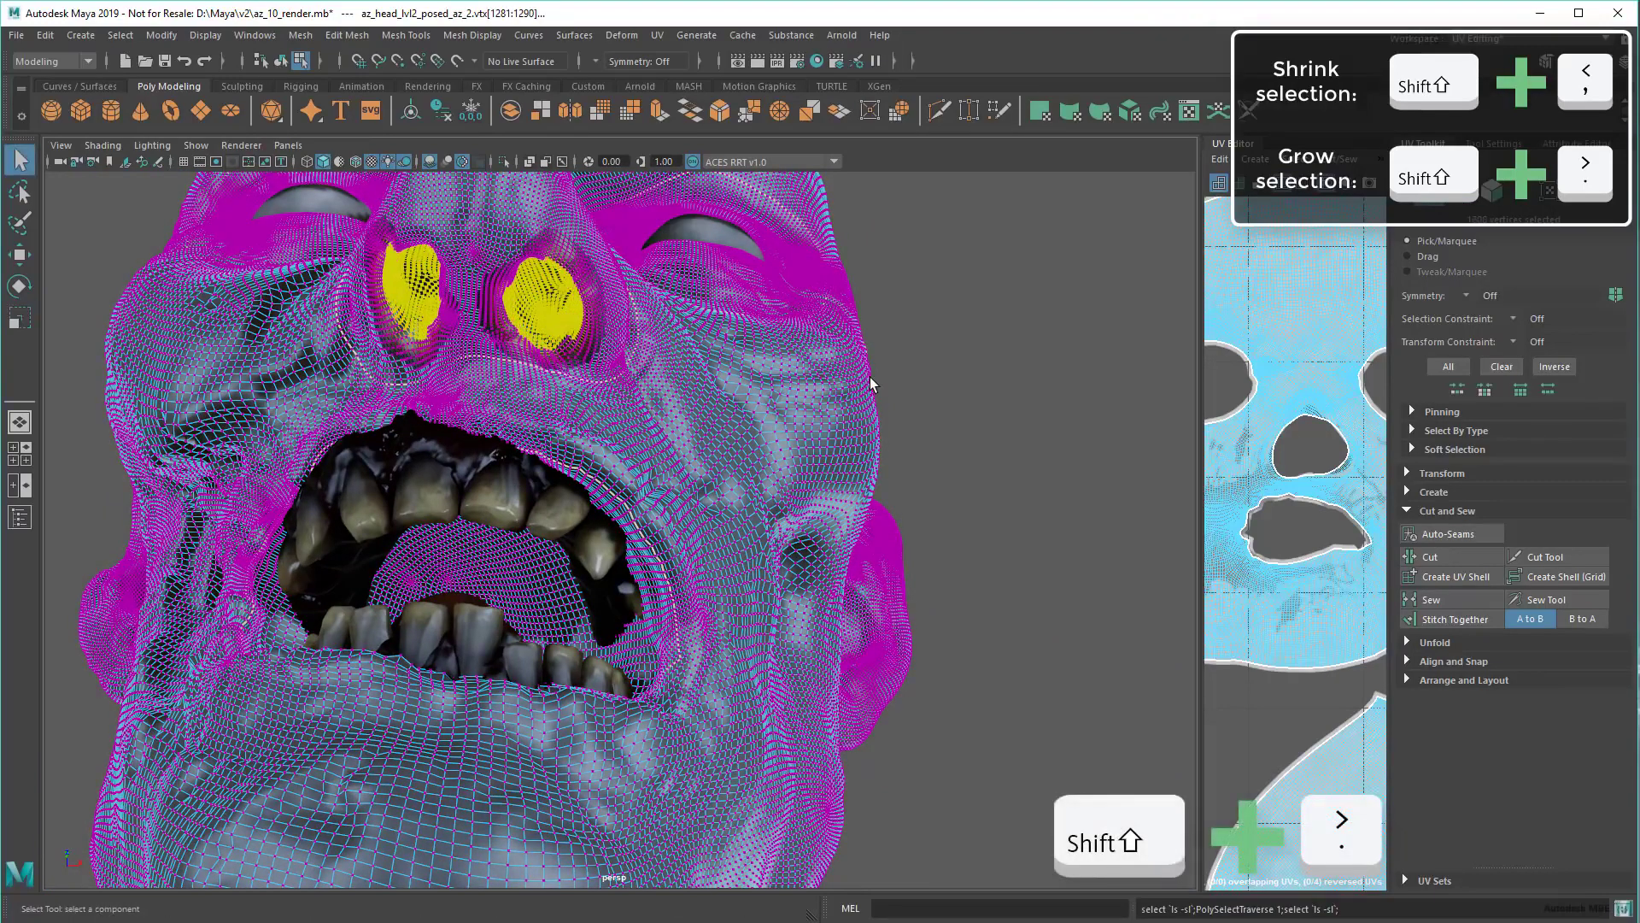
{"action": "key", "text": "shift+period"}
{"action": "scroll", "coordinate": [890, 385], "scroll_direction": "down", "scroll_amount": 5}
Step: Bring the nostril vertex rings into close view, then zoom out to the whole head
{"action": "mouse_move", "coordinate": [935, 402]}
{"action": "left_mouse_down", "text": "alt"}
{"action": "mouse_move", "coordinate": [935, 451]}
{"action": "mouse_move", "coordinate": [824, 476]}
{"action": "mouse_move", "coordinate": [929, 436]}
{"action": "left_mouse_up", "text": "alt"}
{"action": "scroll", "coordinate": [824, 475], "scroll_direction": "up", "scroll_amount": 5}
{"action": "scroll", "coordinate": [982, 458], "scroll_direction": "up", "scroll_amount": 2}
{"action": "left_click_drag", "start_coordinate": [547, 612], "coordinate": [480, 577], "text": "ctrl"}
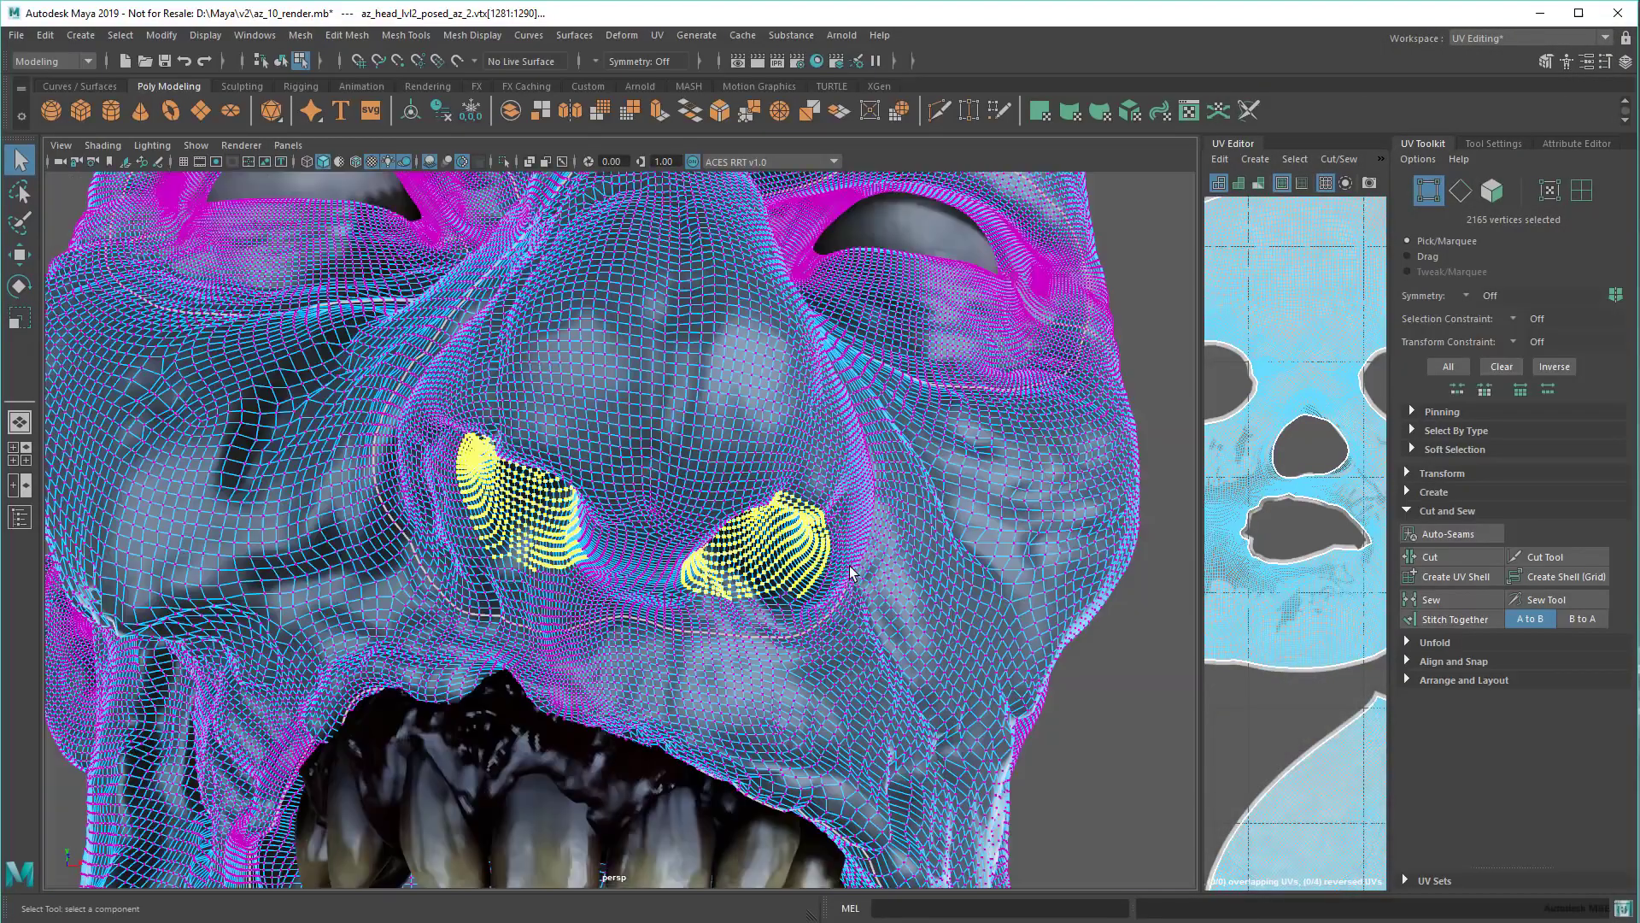
{"action": "mouse_move", "coordinate": [850, 574]}
{"action": "left_mouse_down", "text": "alt"}
{"action": "mouse_move", "coordinate": [667, 437]}
{"action": "mouse_move", "coordinate": [582, 400]}
{"action": "left_mouse_up", "text": "alt"}
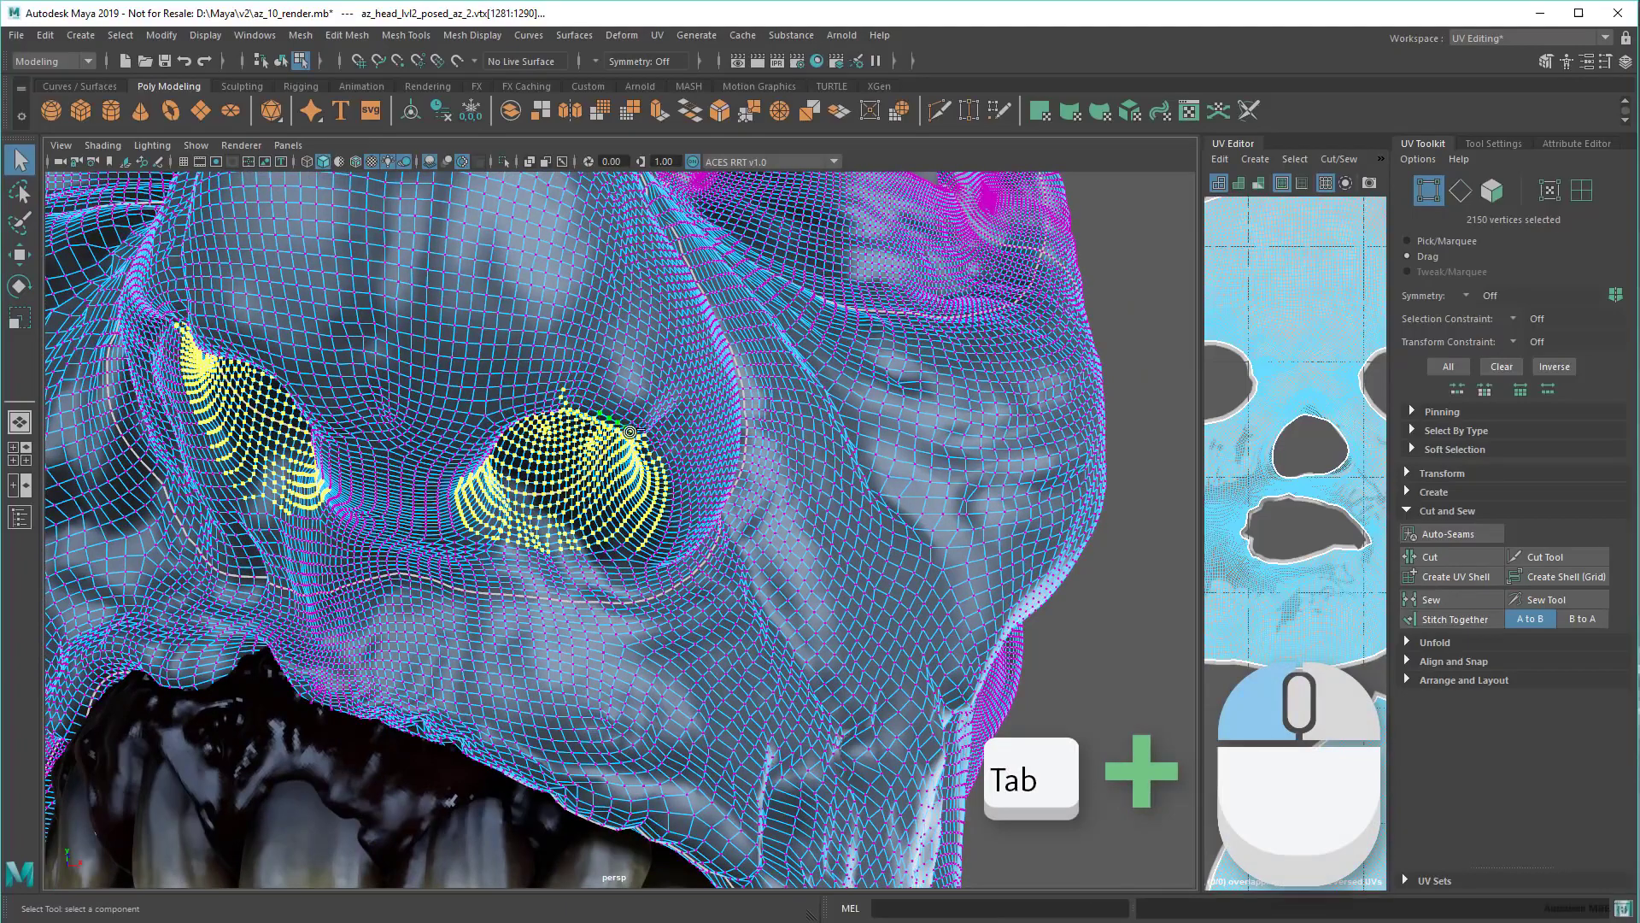
{"action": "scroll", "coordinate": [696, 468], "scroll_direction": "up", "scroll_amount": 3}
{"action": "scroll", "coordinate": [493, 413], "scroll_direction": "up", "scroll_amount": 3}
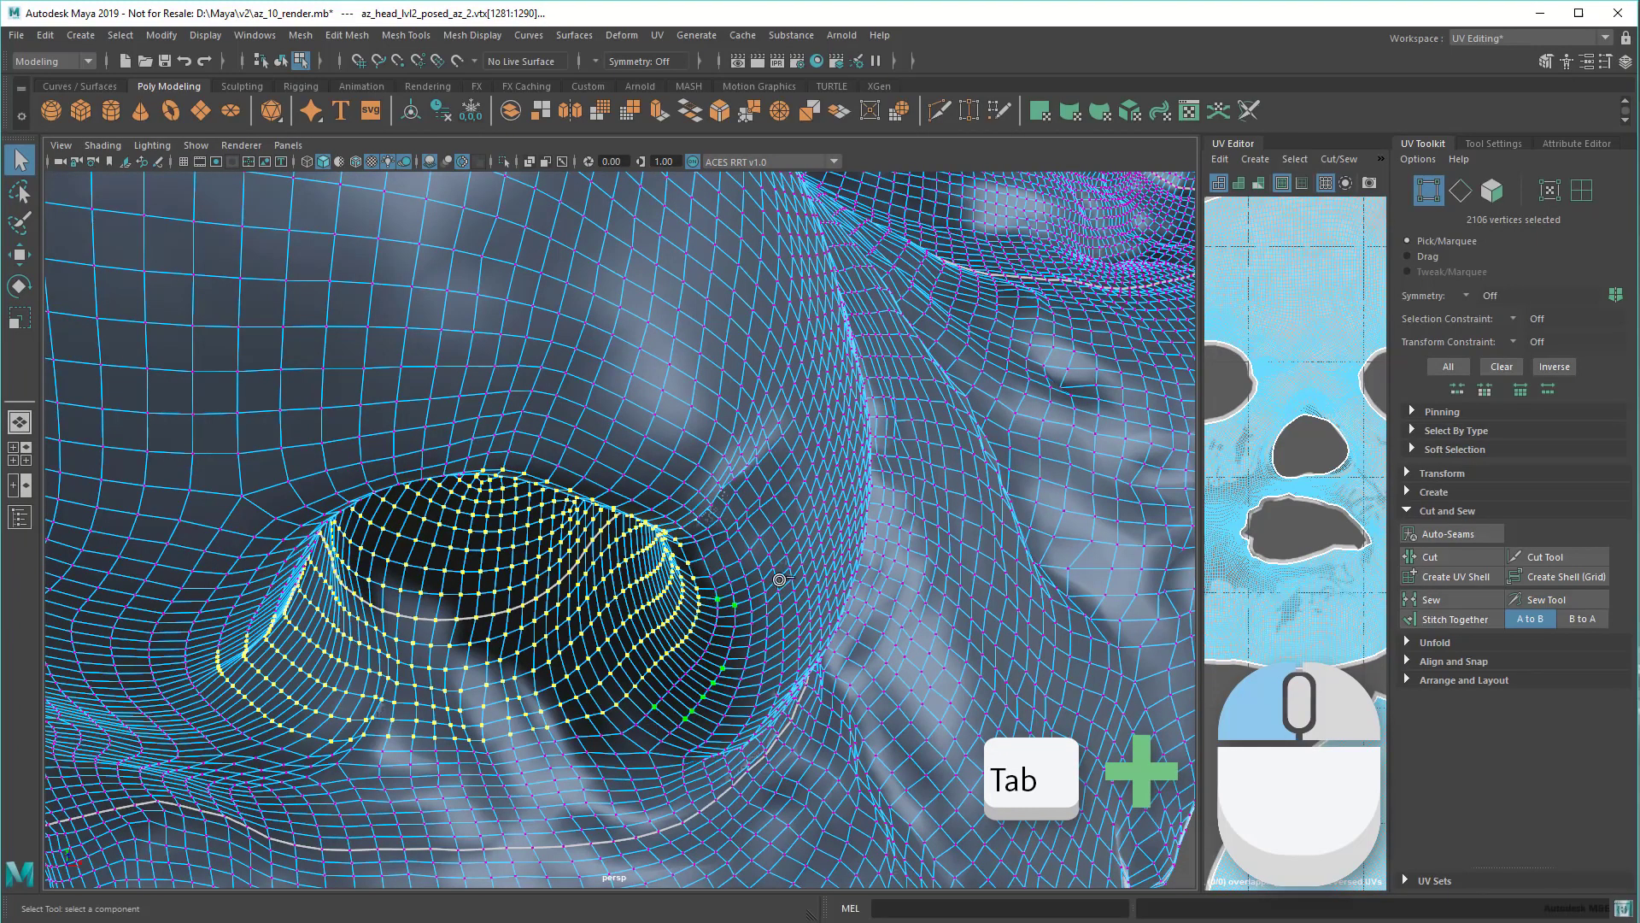
{"action": "left_click_drag", "start_coordinate": [779, 579], "coordinate": [824, 594]}
{"action": "scroll", "coordinate": [823, 592], "scroll_direction": "down", "scroll_amount": 5}
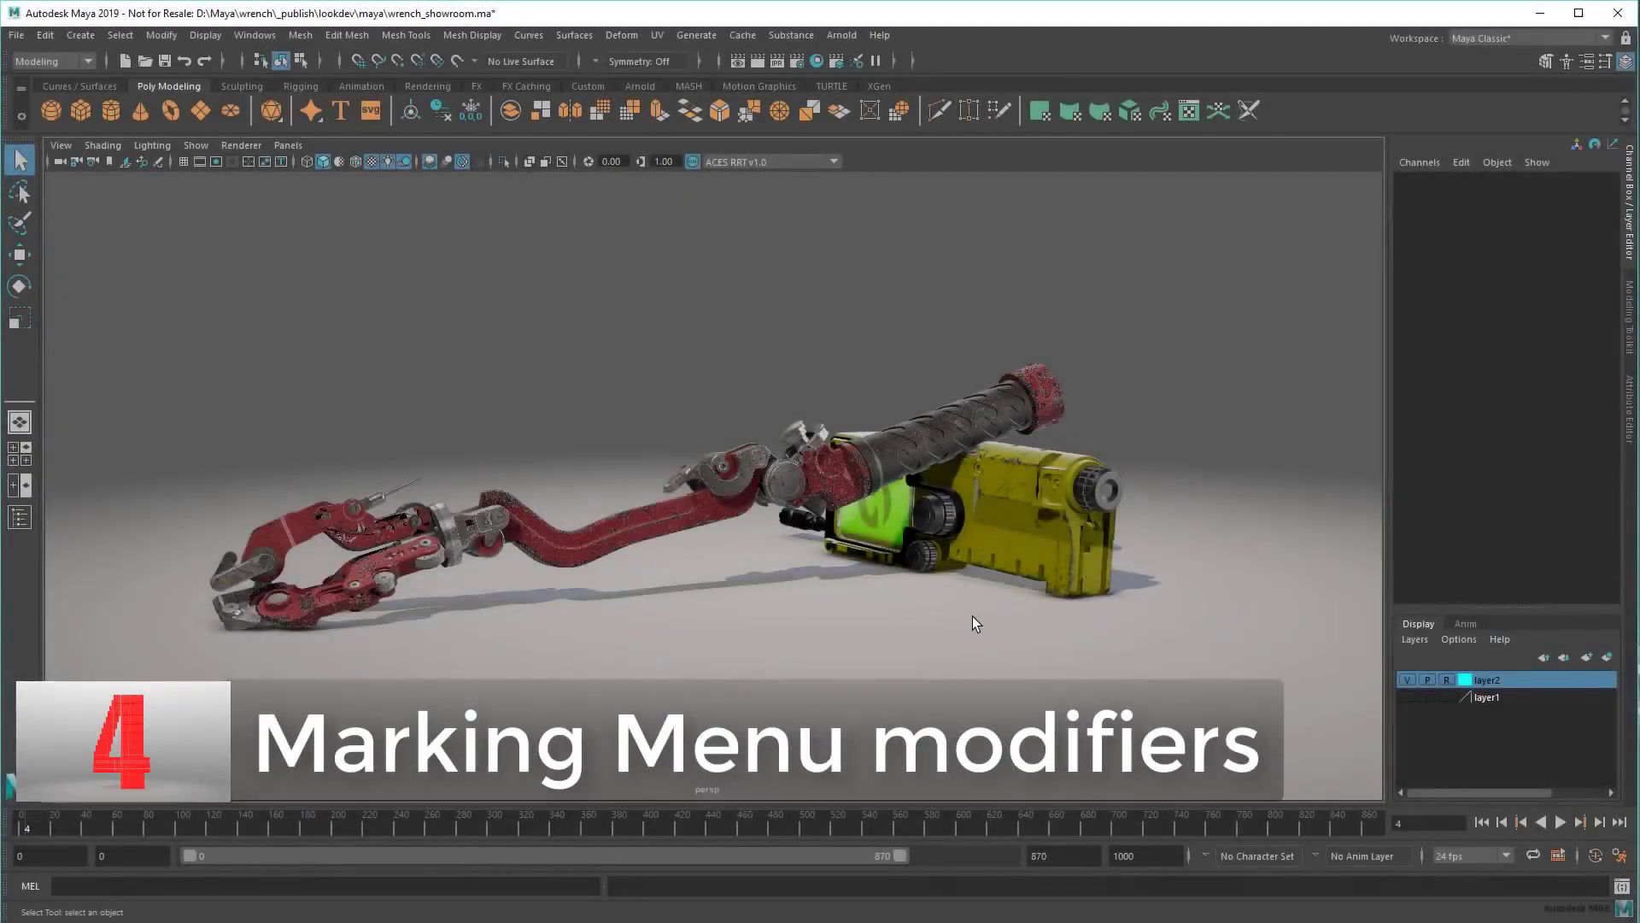
Step: Preview the right-click menus over empty space and the handle, dismissing them unused
{"action": "right_click", "coordinate": [509, 287]}
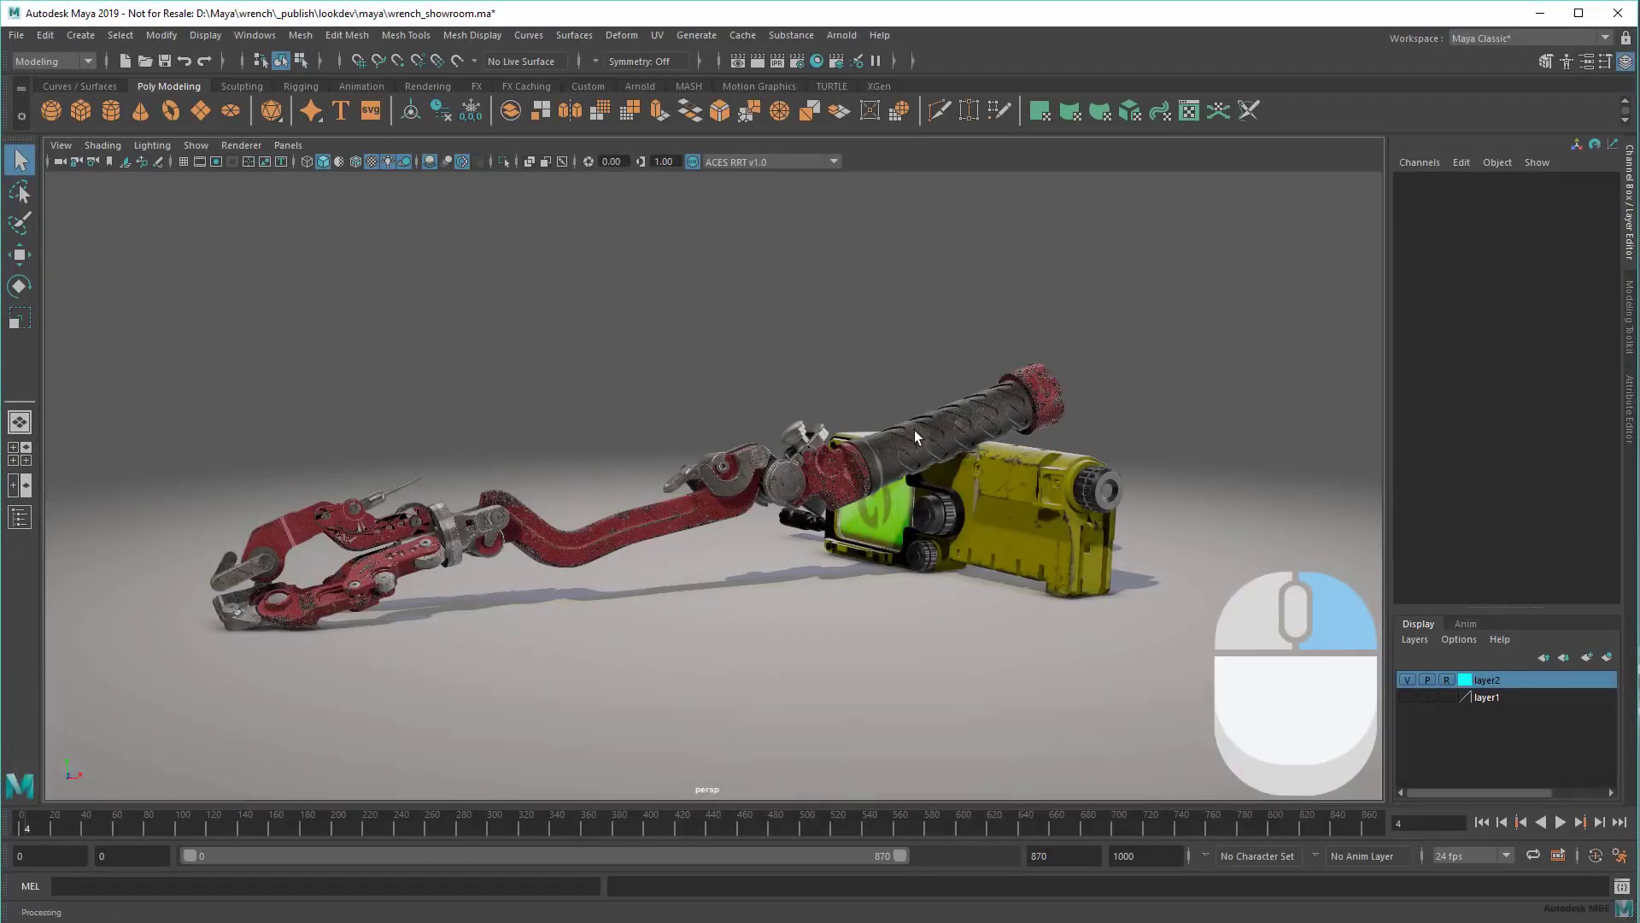
{"action": "right_click", "coordinate": [916, 437]}
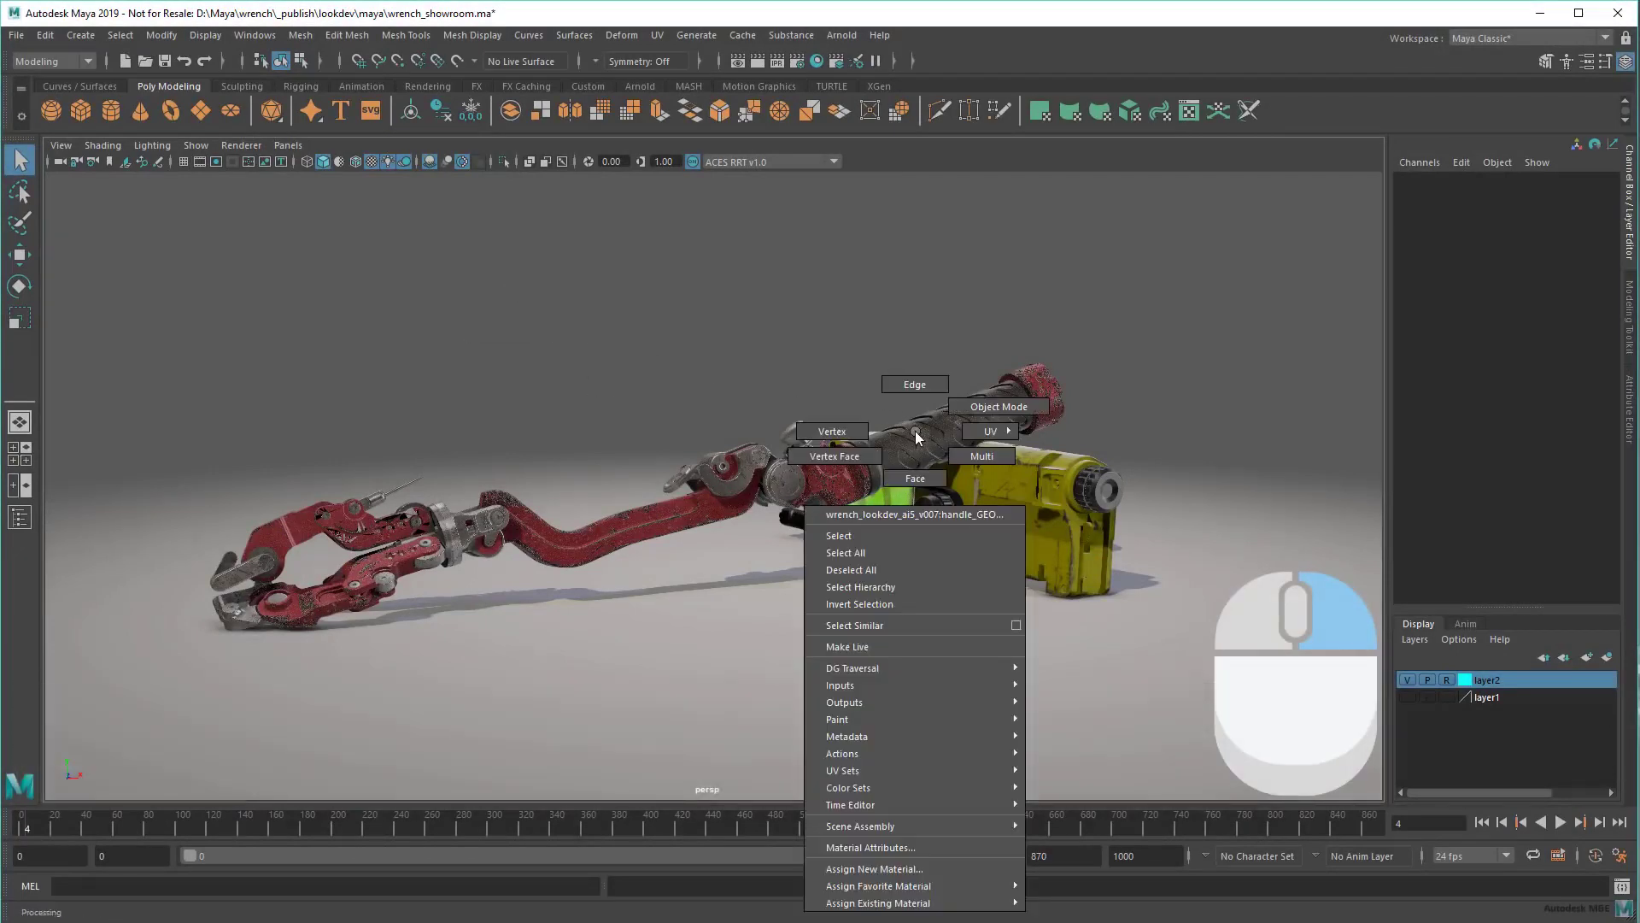
{"action": "right_click", "coordinate": [915, 430]}
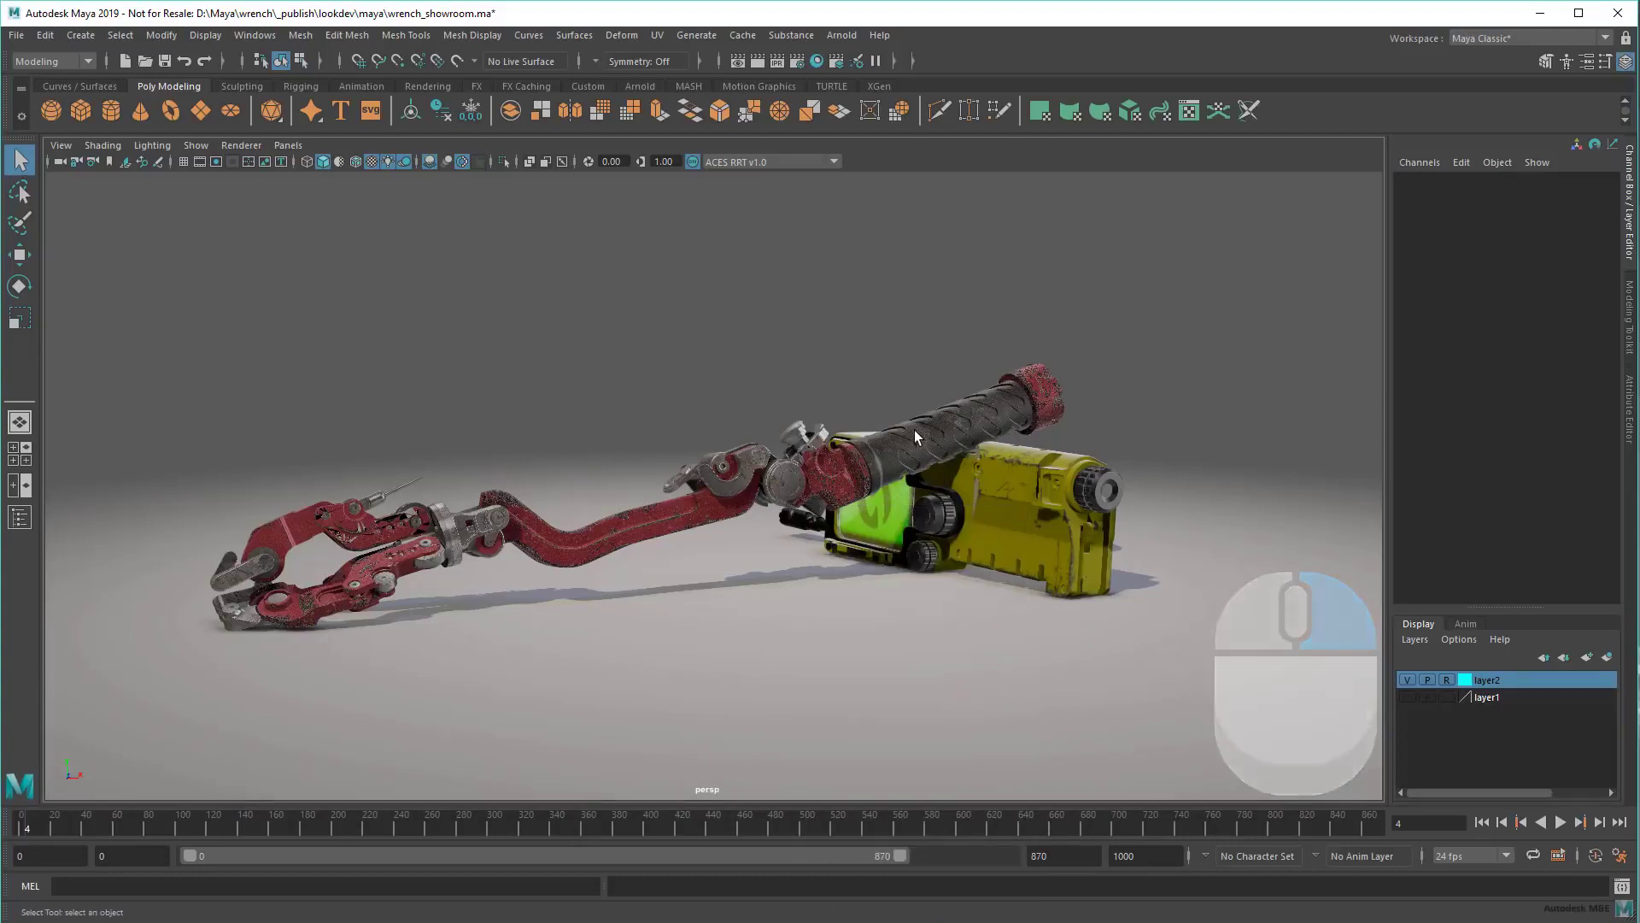
{"action": "right_click", "coordinate": [554, 329], "text": "ctrl"}
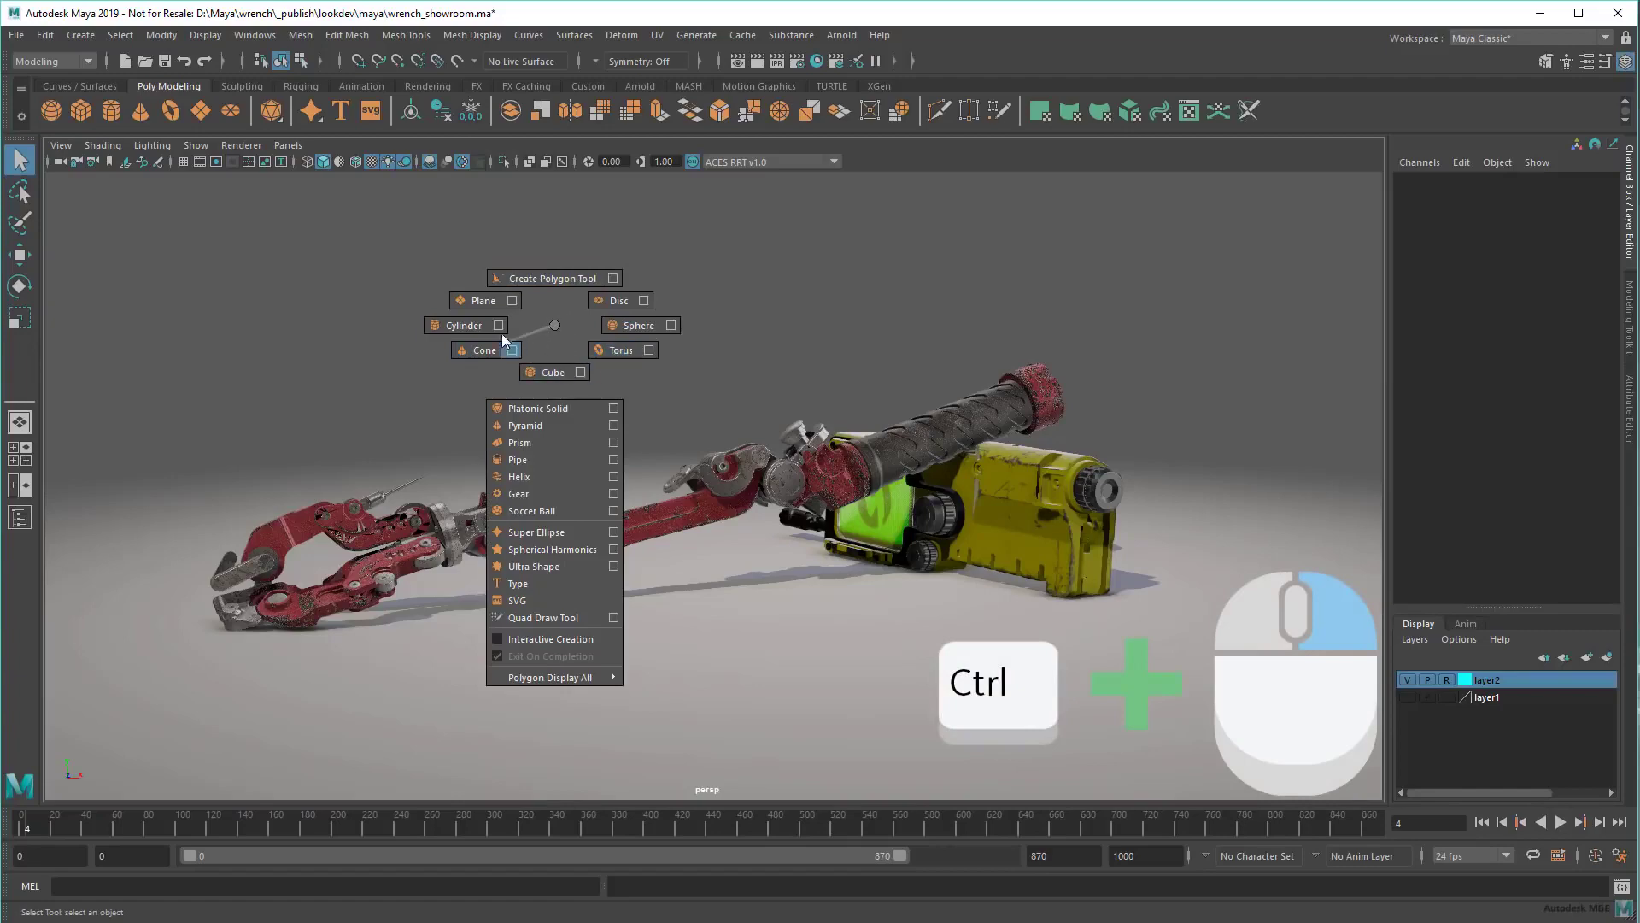
{"action": "right_click", "coordinate": [554, 327], "text": "ctrl"}
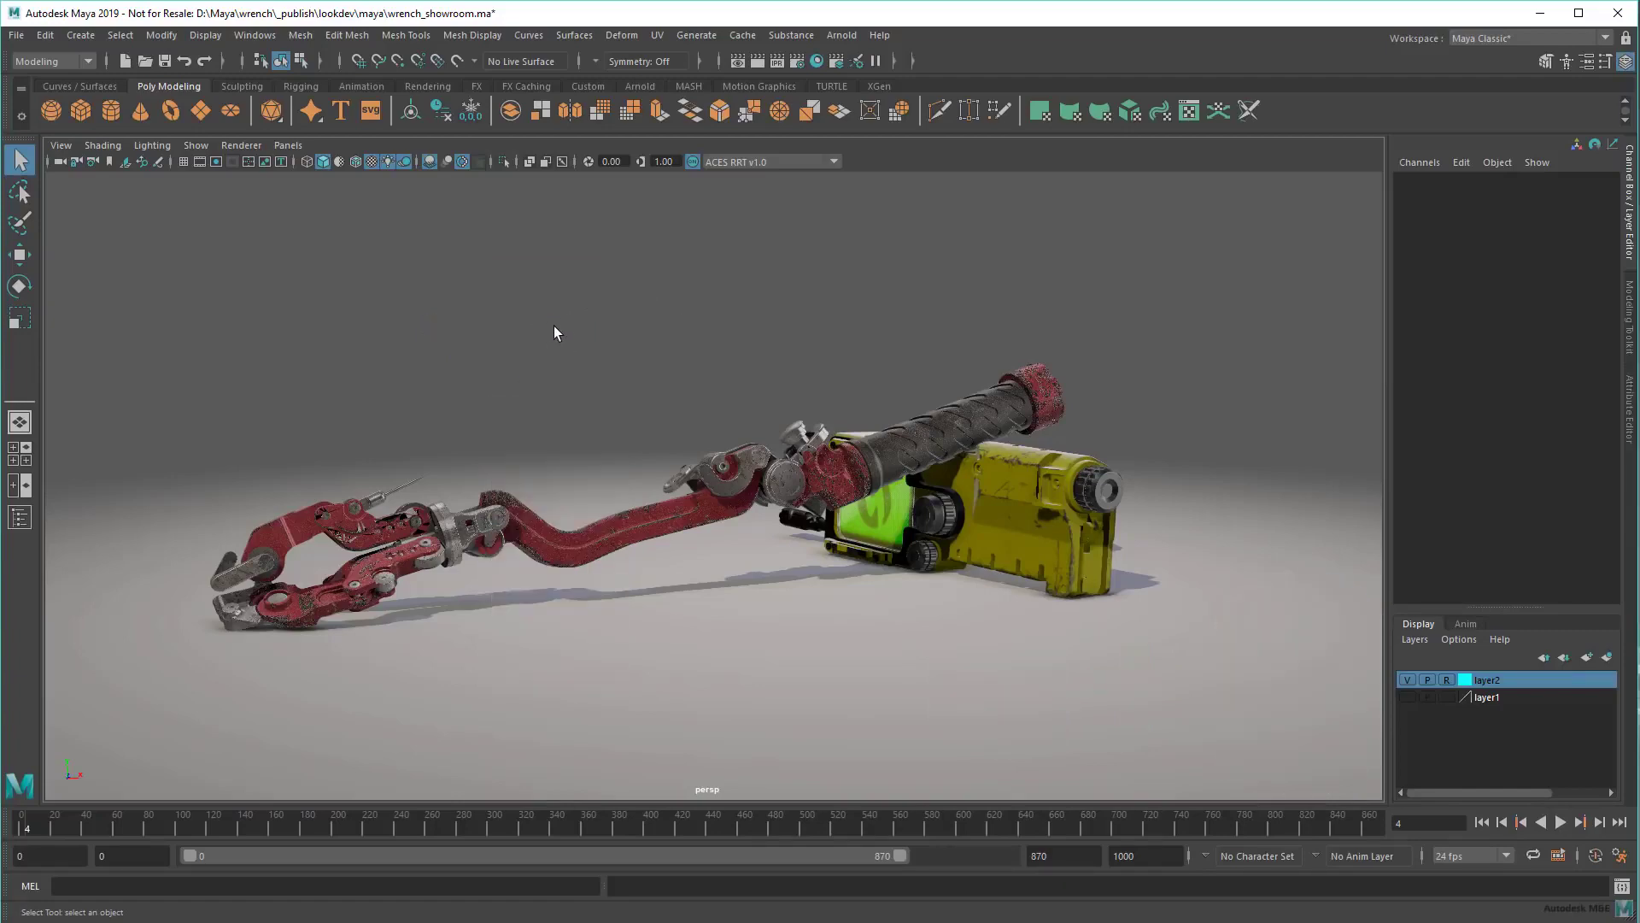
{"action": "scroll", "coordinate": [739, 373], "scroll_direction": "up", "scroll_amount": 3}
{"action": "scroll", "coordinate": [677, 452], "scroll_direction": "up", "scroll_amount": 3}
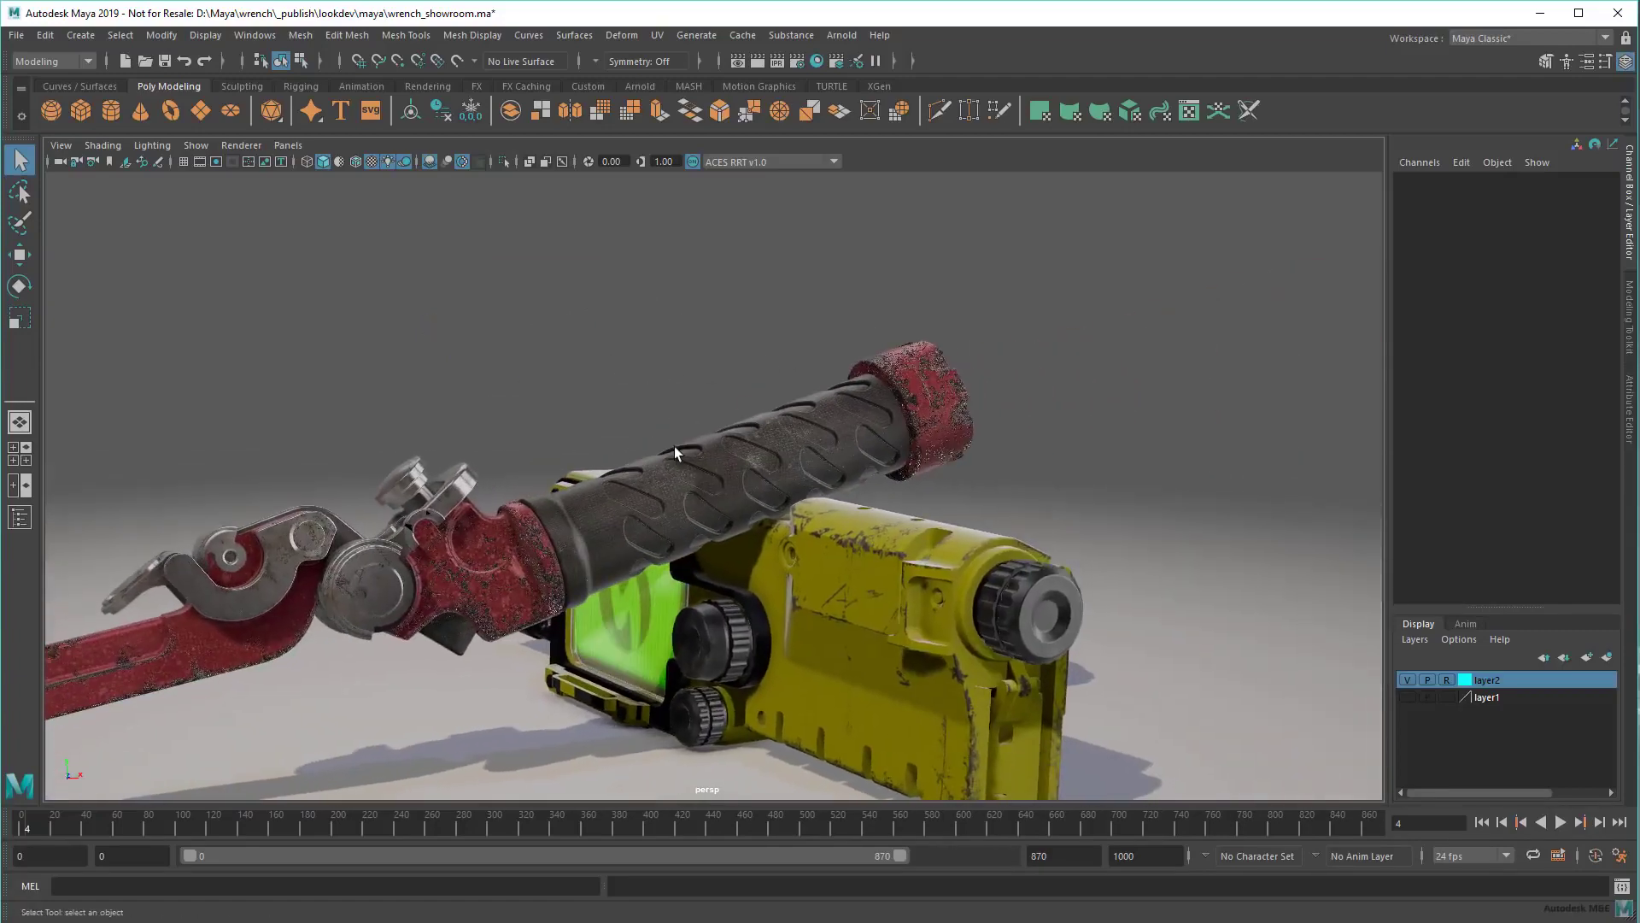
Step: Switch the wrench handle to Vertex, then show the Ctrl, Shift and Ctrl+Shift menus
{"action": "left_click", "coordinate": [740, 475]}
{"action": "middle_click_drag", "start_coordinate": [741, 474], "coordinate": [751, 403], "text": "alt"}
{"action": "right_click_drag", "start_coordinate": [751, 403], "coordinate": [705, 415]}
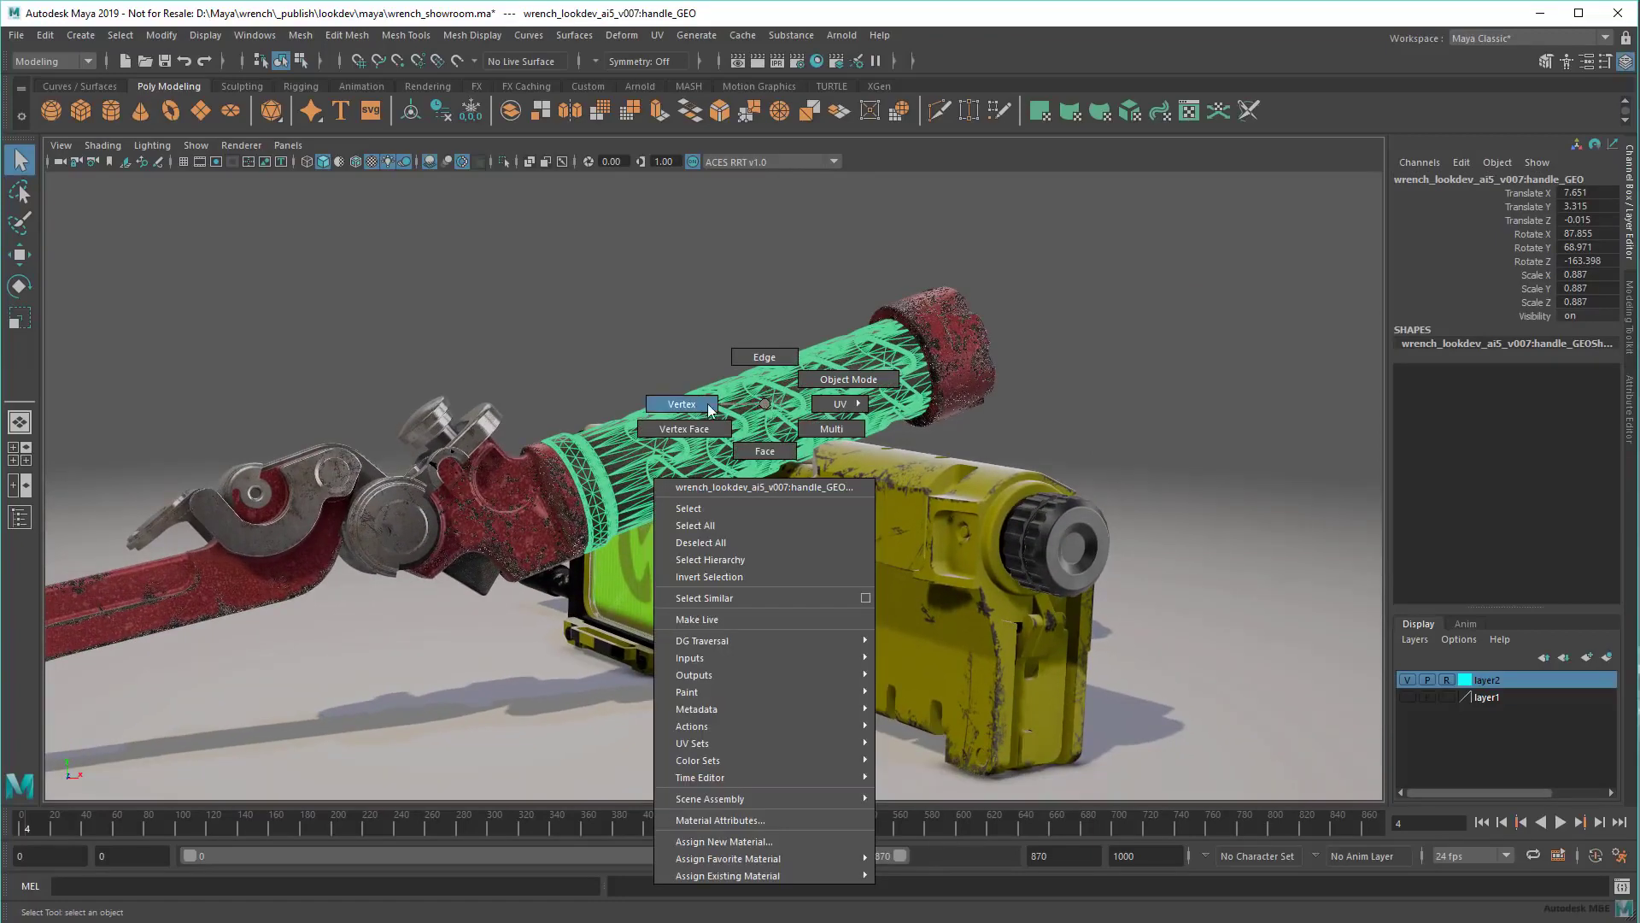
{"action": "right_click", "coordinate": [667, 440], "text": "ctrl"}
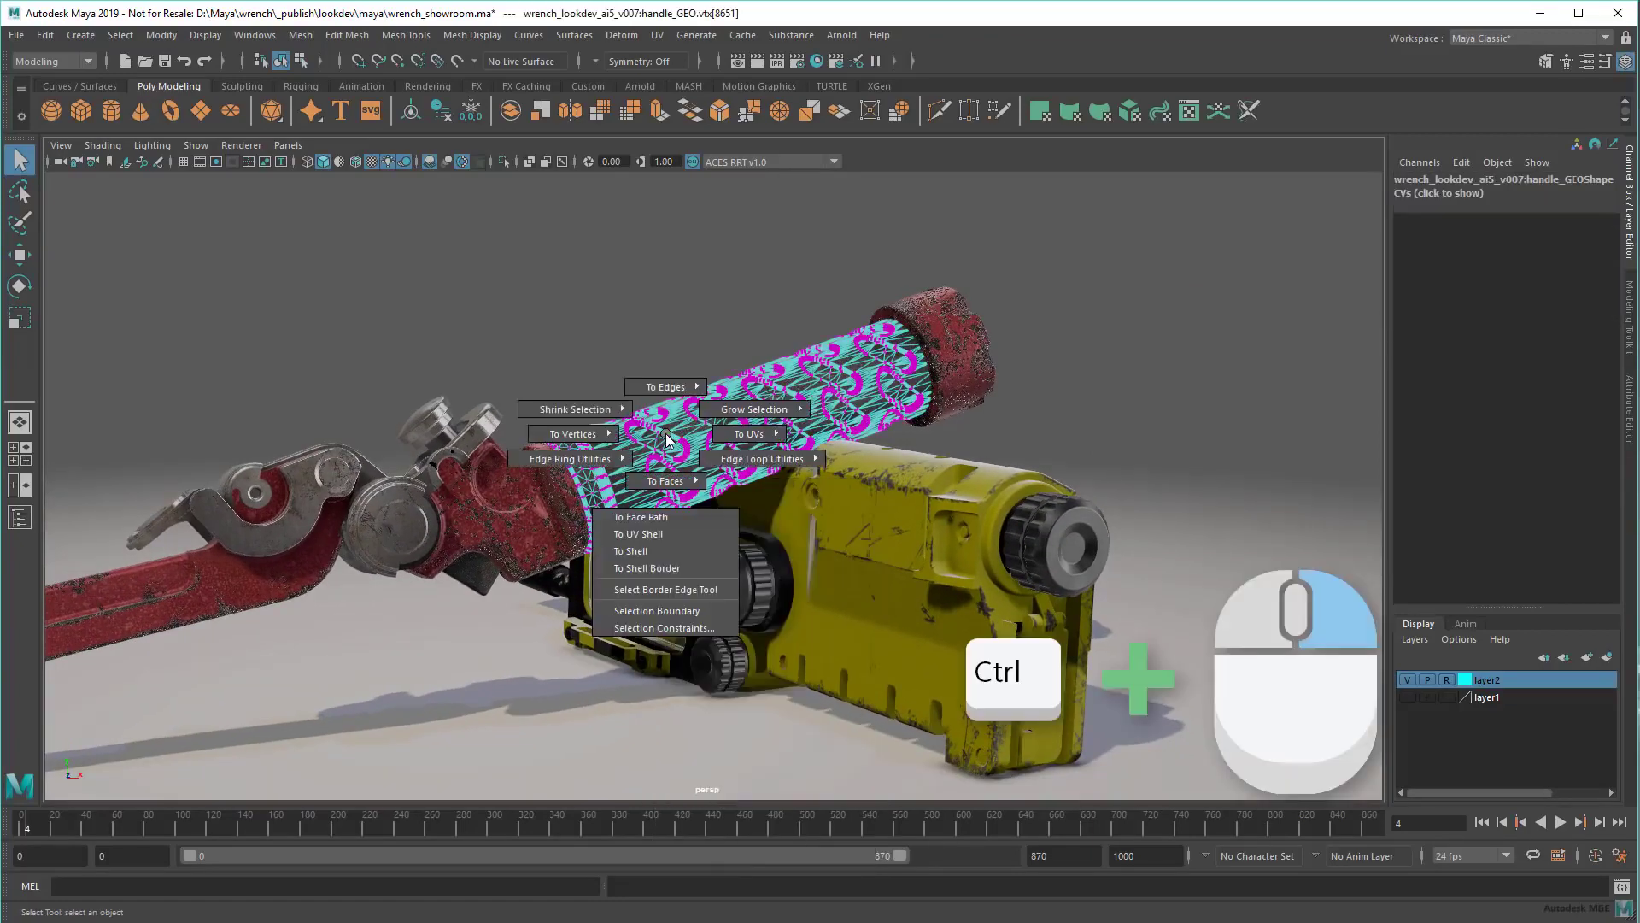
{"action": "right_click", "coordinate": [667, 439], "text": "shift"}
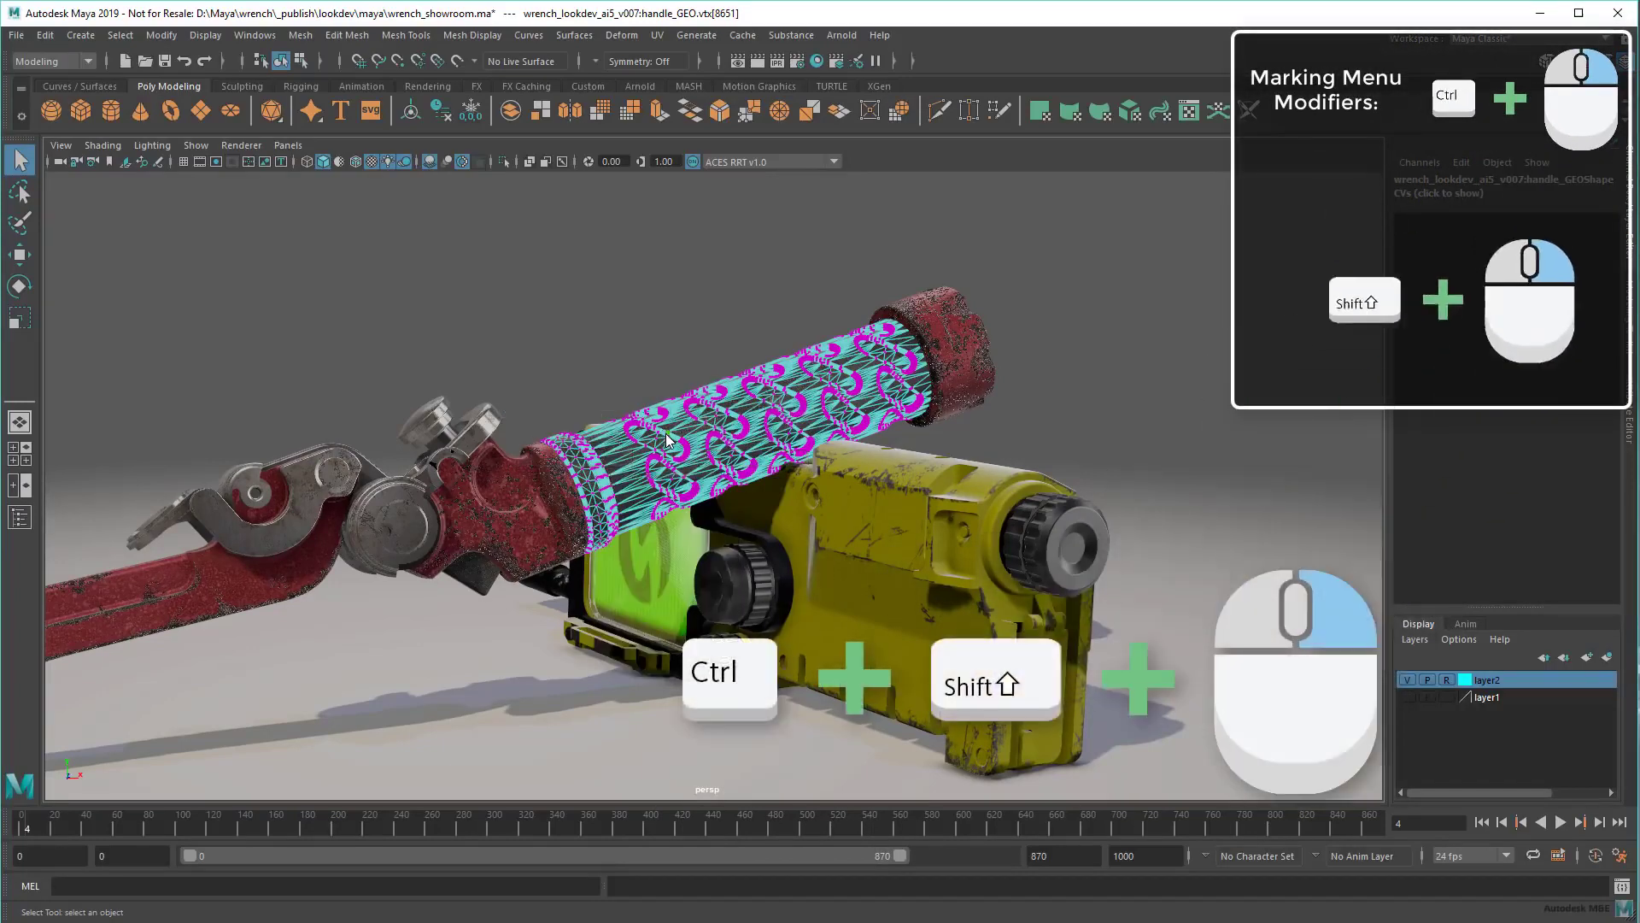
{"action": "right_click", "coordinate": [667, 440], "text": "ctrl+shift"}
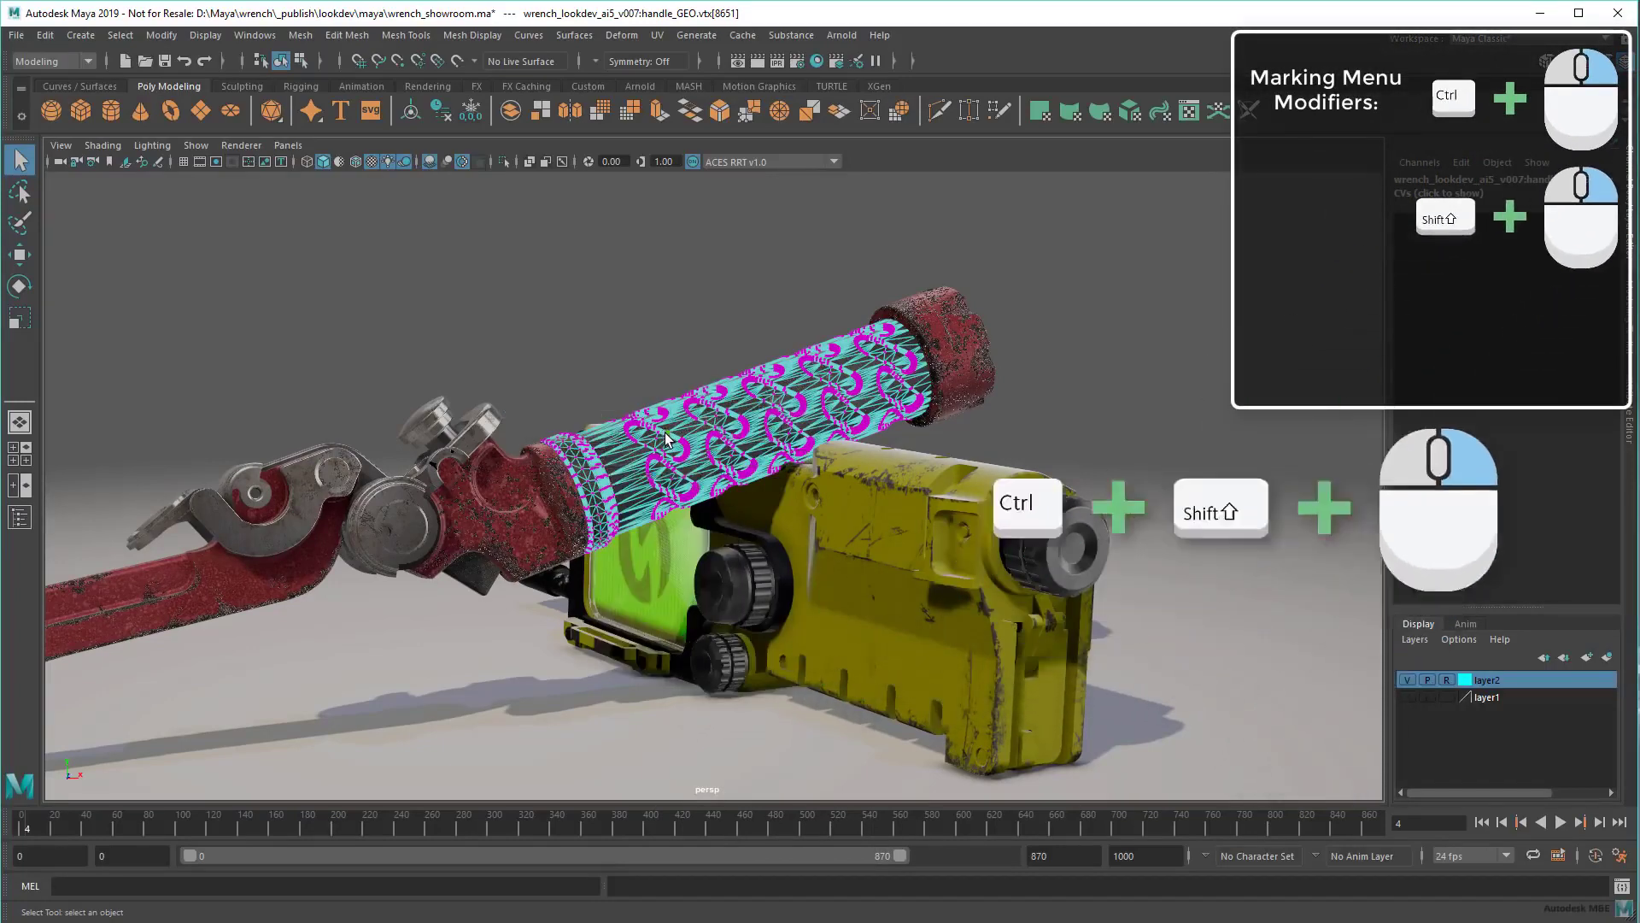
Step: Frame the red end cap, select it, and switch to mixed component selection
{"action": "left_click_drag", "start_coordinate": [666, 440], "coordinate": [552, 384], "text": "alt"}
{"action": "right_click_drag", "start_coordinate": [551, 385], "coordinate": [1146, 412], "text": "alt"}
{"action": "middle_click_drag", "start_coordinate": [1146, 411], "coordinate": [1042, 413], "text": "alt"}
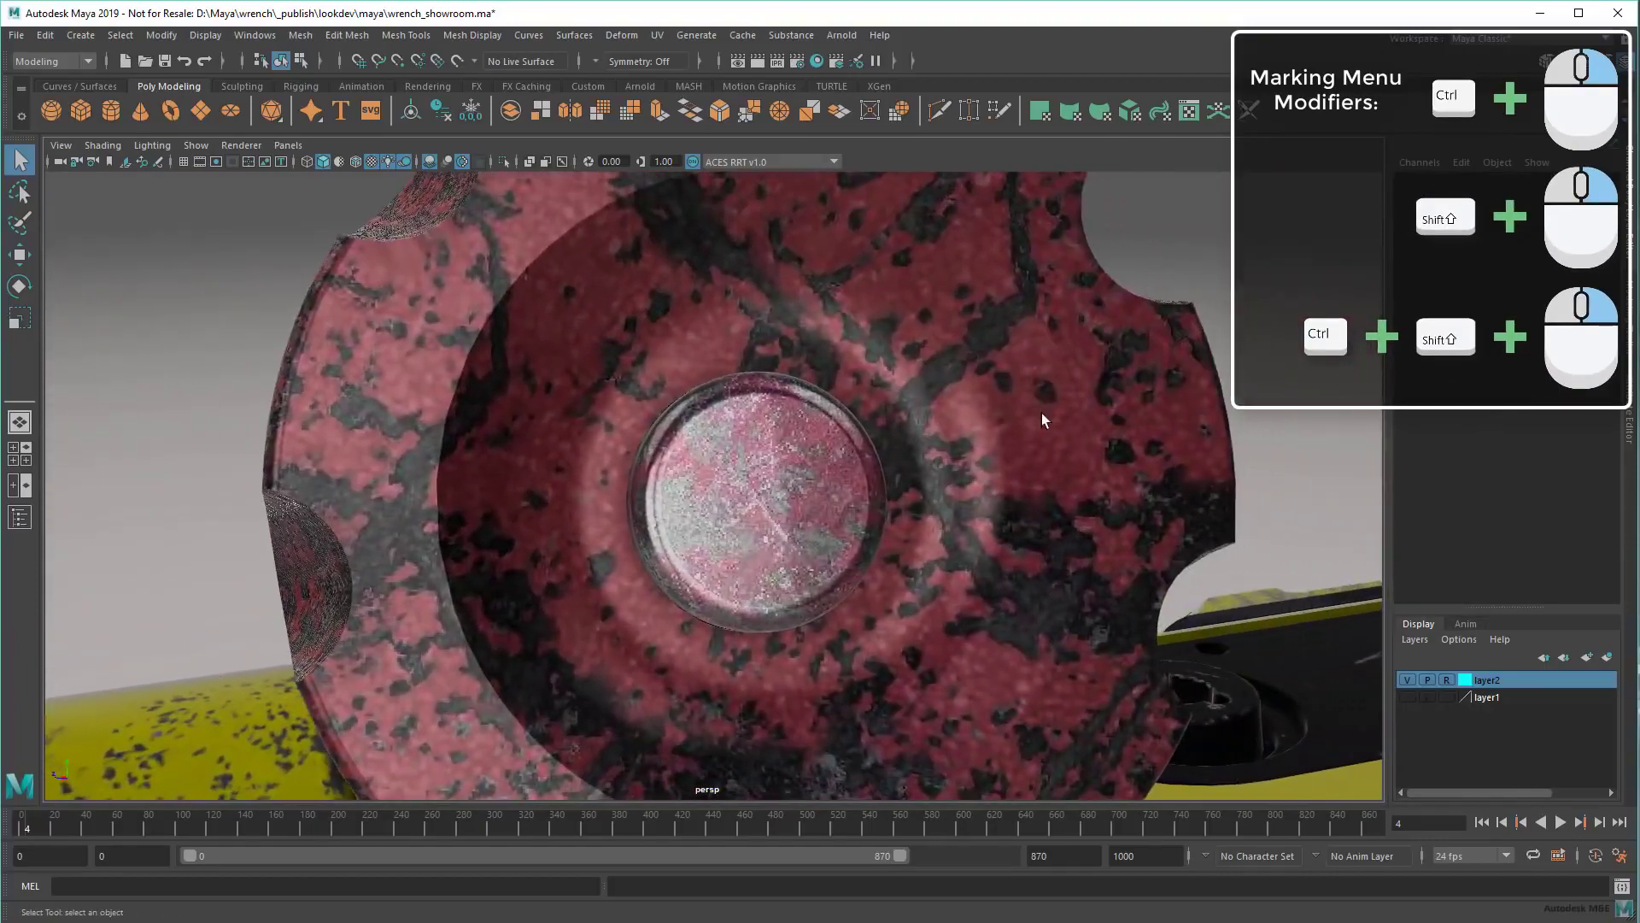
{"action": "left_click", "coordinate": [835, 499]}
{"action": "scroll", "coordinate": [837, 502], "scroll_direction": "up", "scroll_amount": 3}
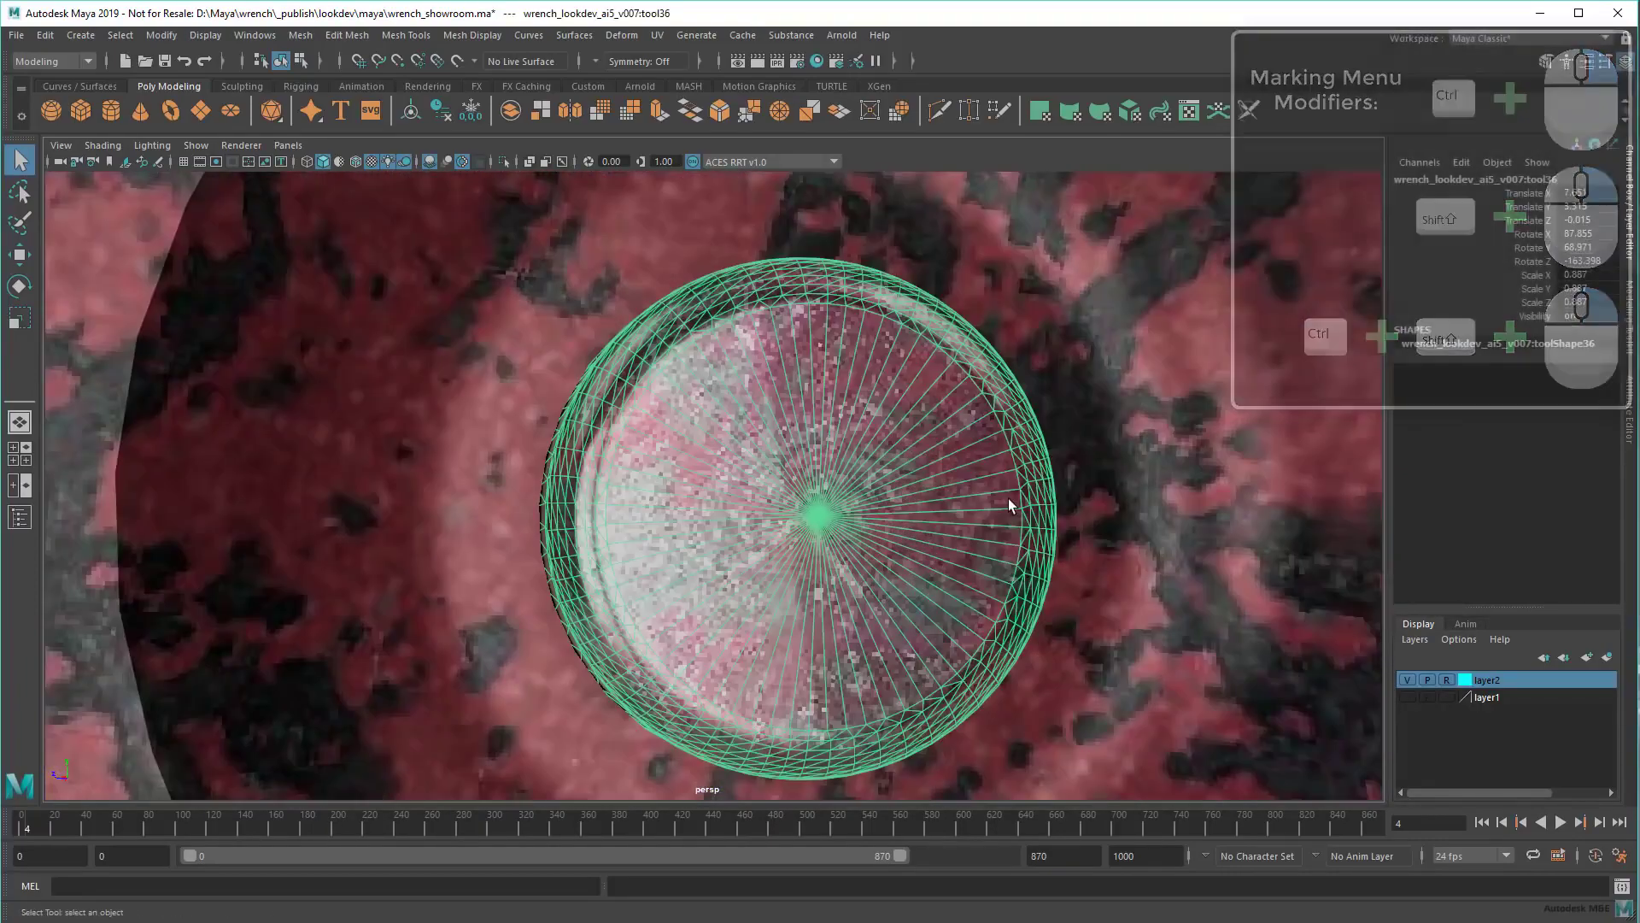
{"action": "right_click", "coordinate": [814, 349]}
{"action": "left_click", "coordinate": [836, 364]}
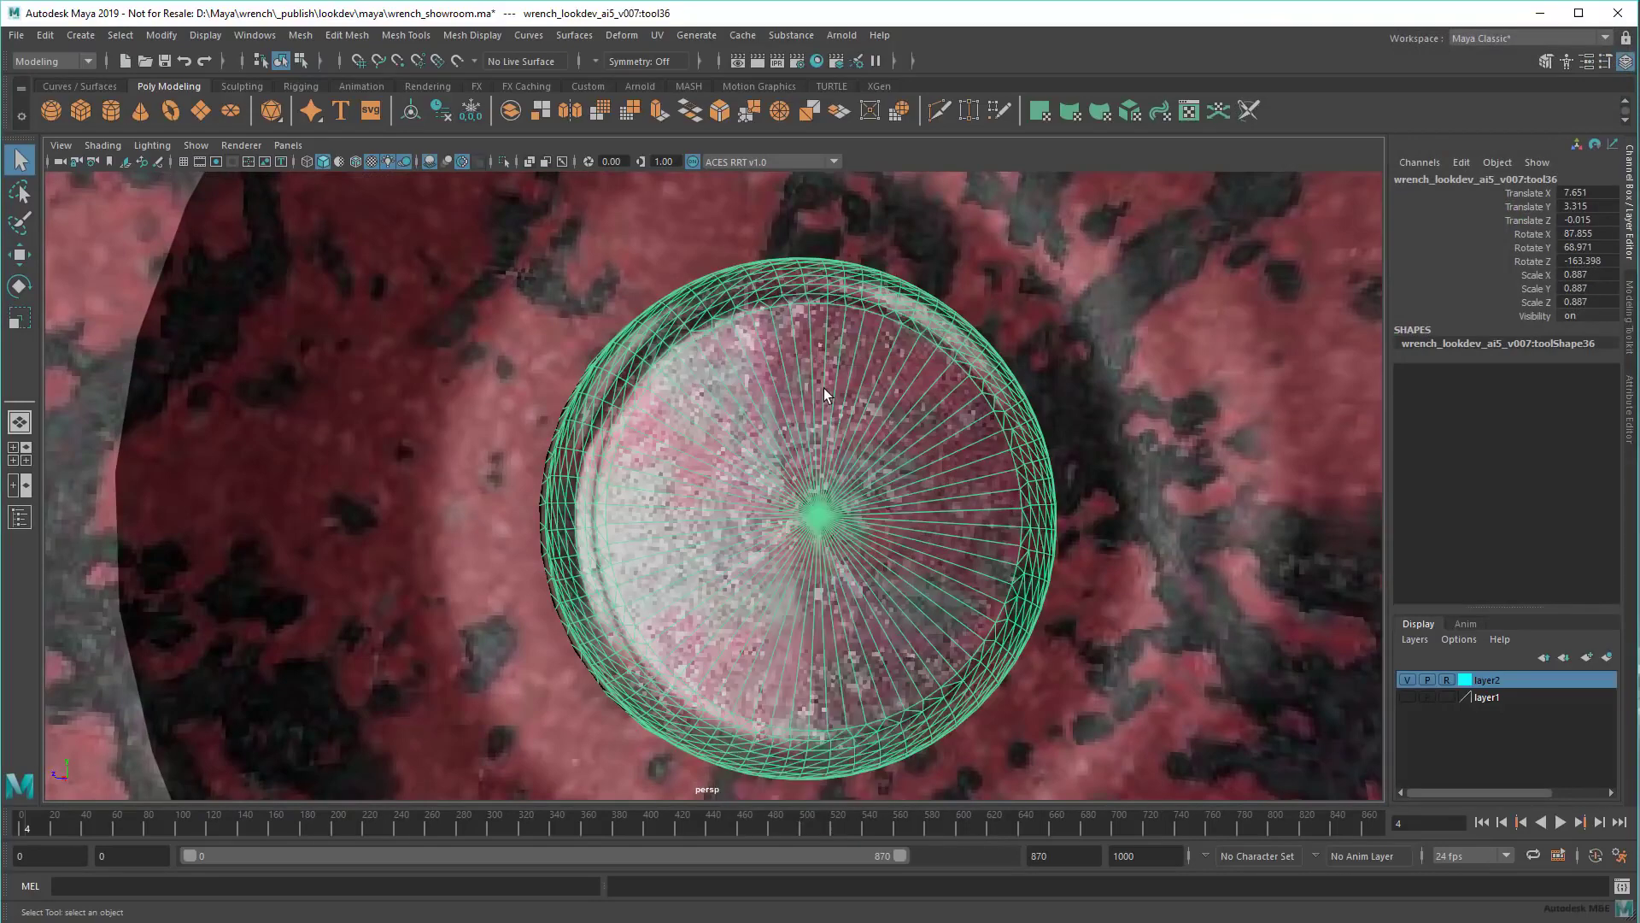
Step: Select radial face loops across the cap, then return to object selection
{"action": "double_click", "coordinate": [819, 347]}
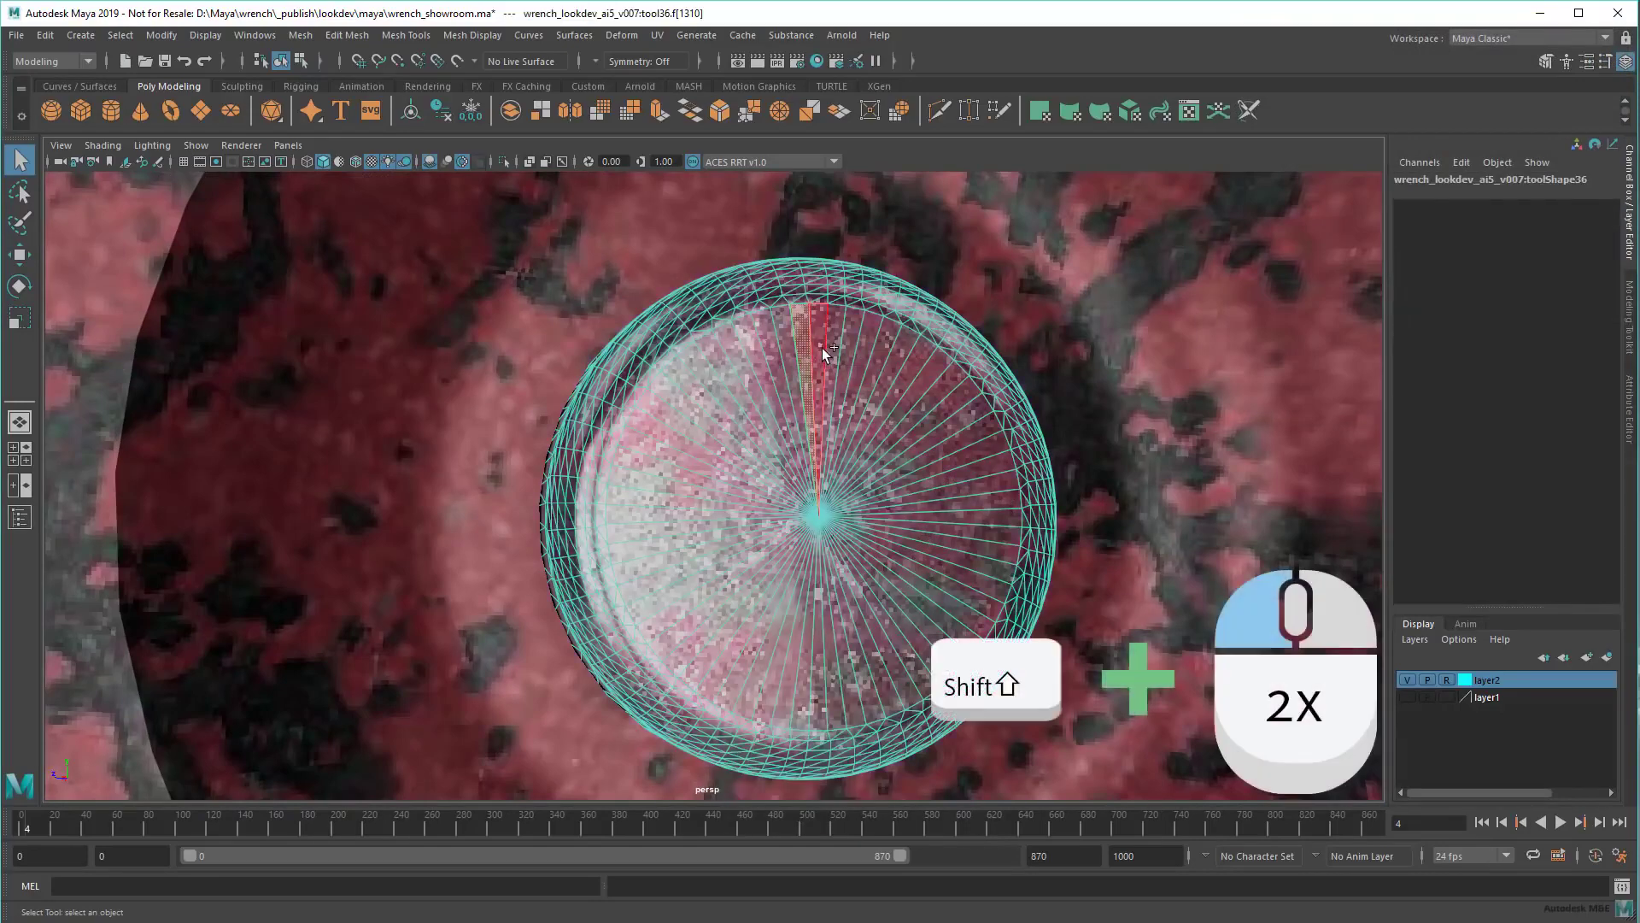
{"action": "double_click", "coordinate": [822, 347], "text": "shift"}
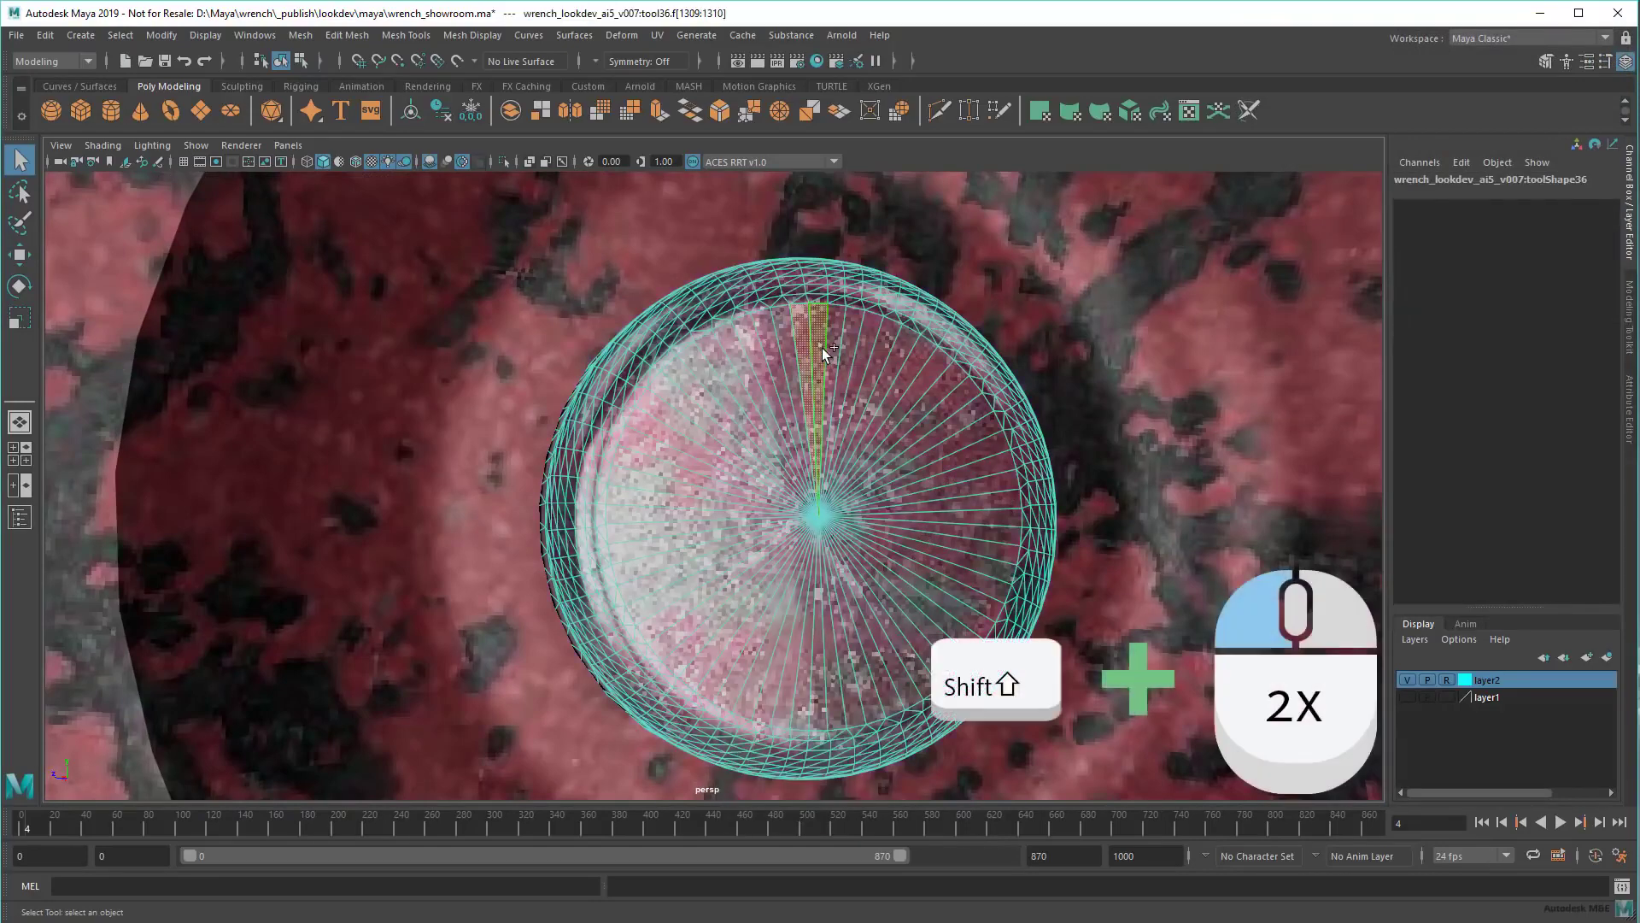
{"action": "double_click", "coordinate": [830, 645], "text": "shift"}
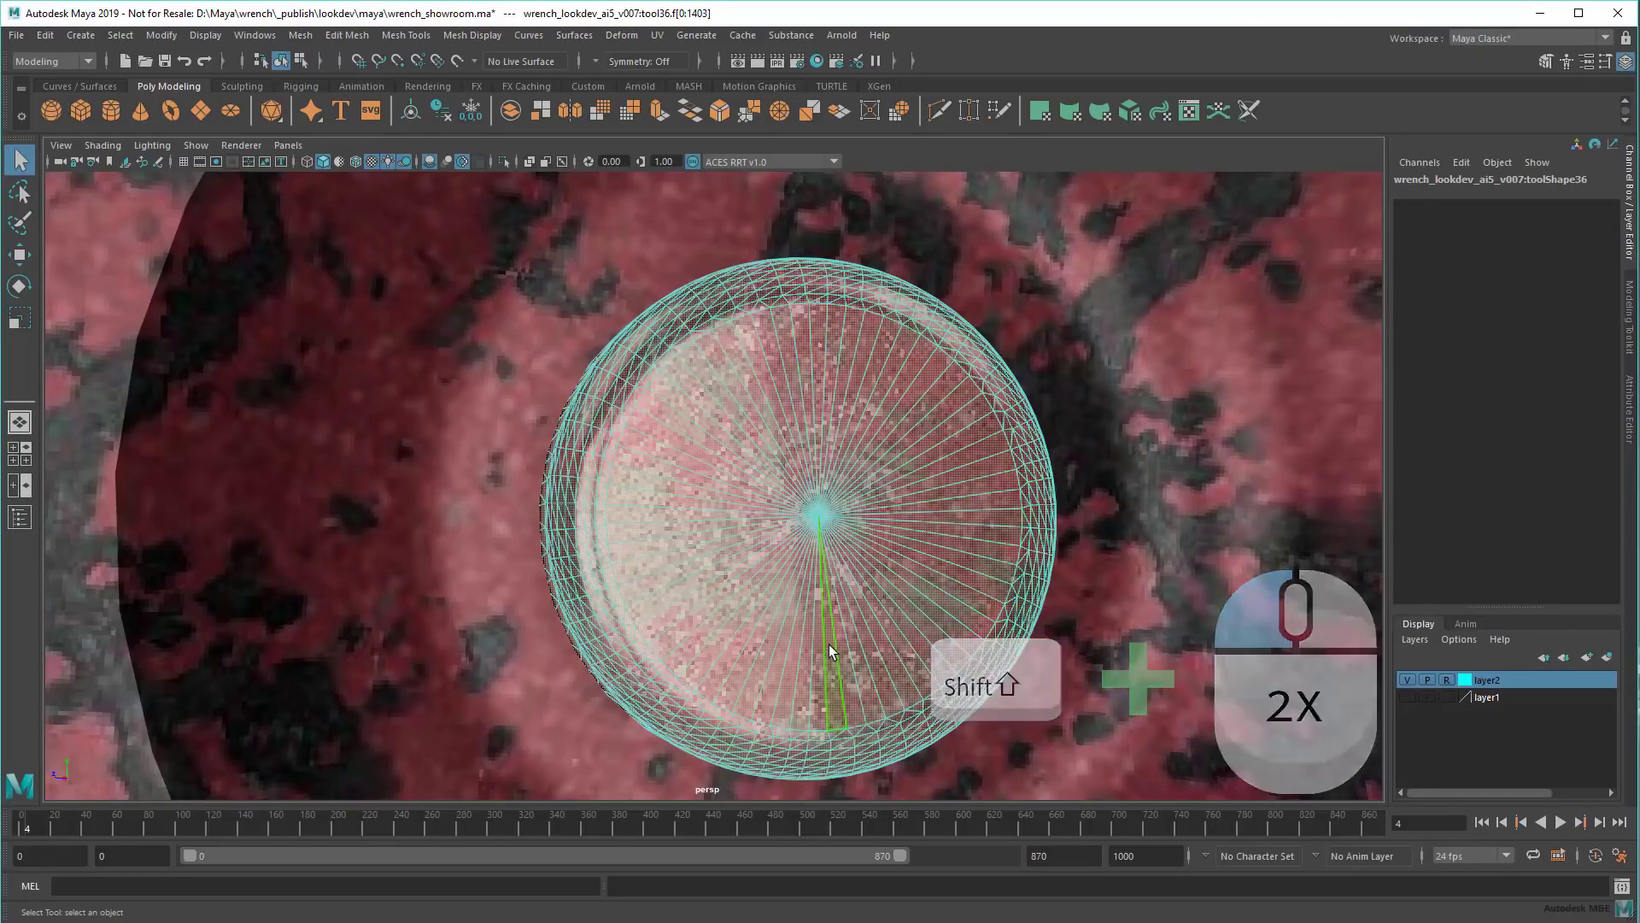
{"action": "key", "text": "F8"}
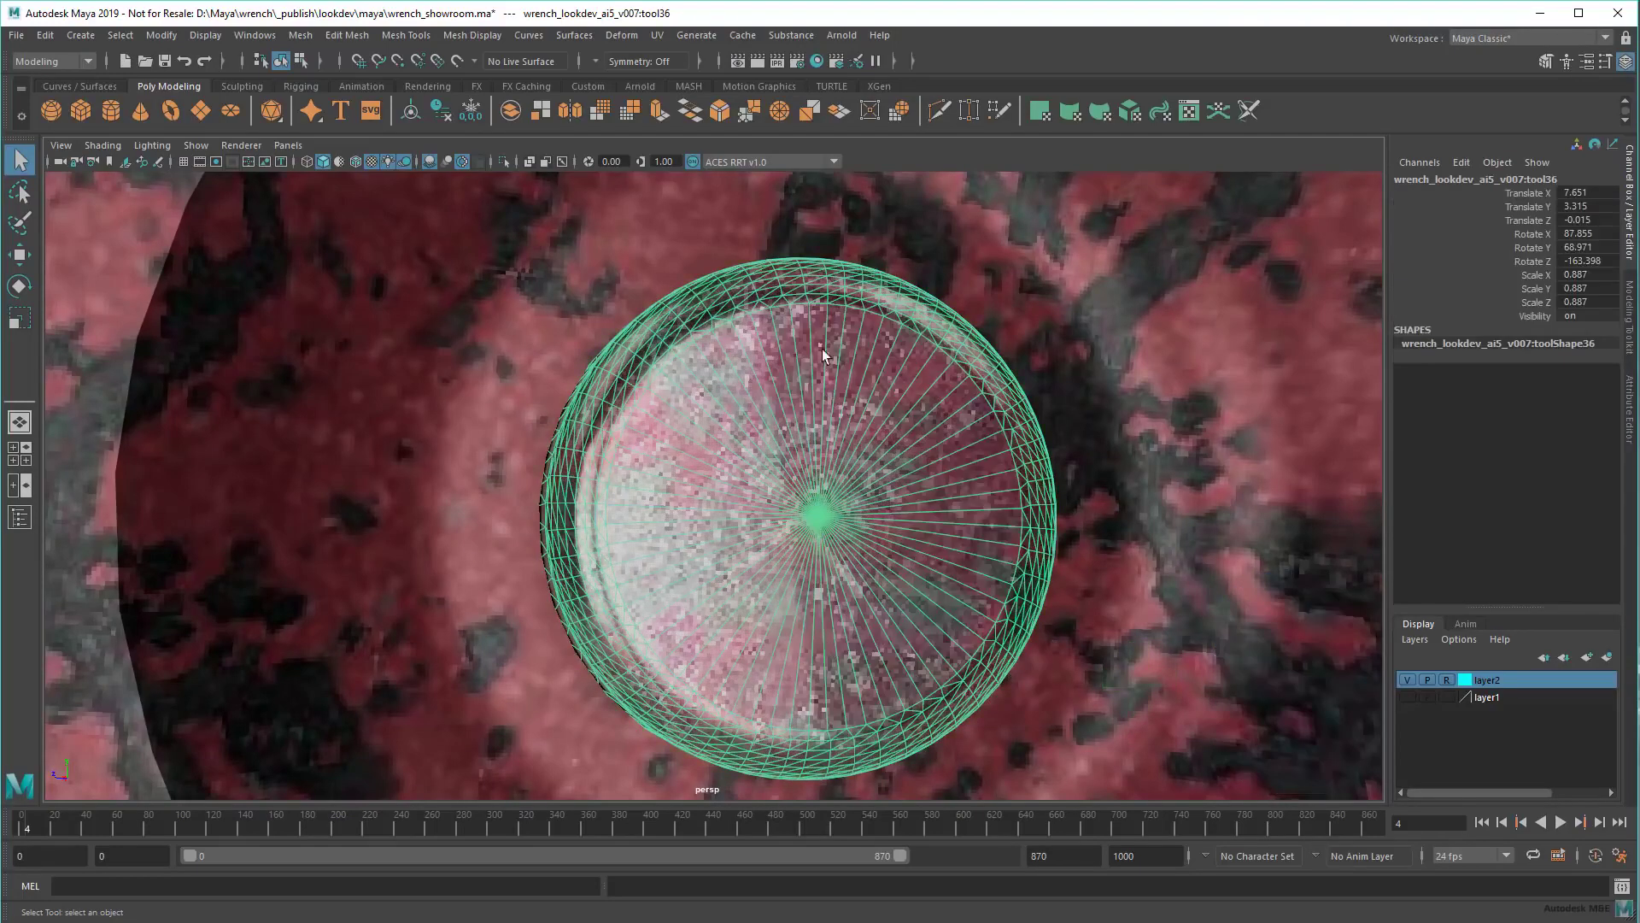
Step: Convert the cap's centre vertex to faces and move those faces outward
{"action": "right_click_drag", "start_coordinate": [812, 325], "coordinate": [771, 341]}
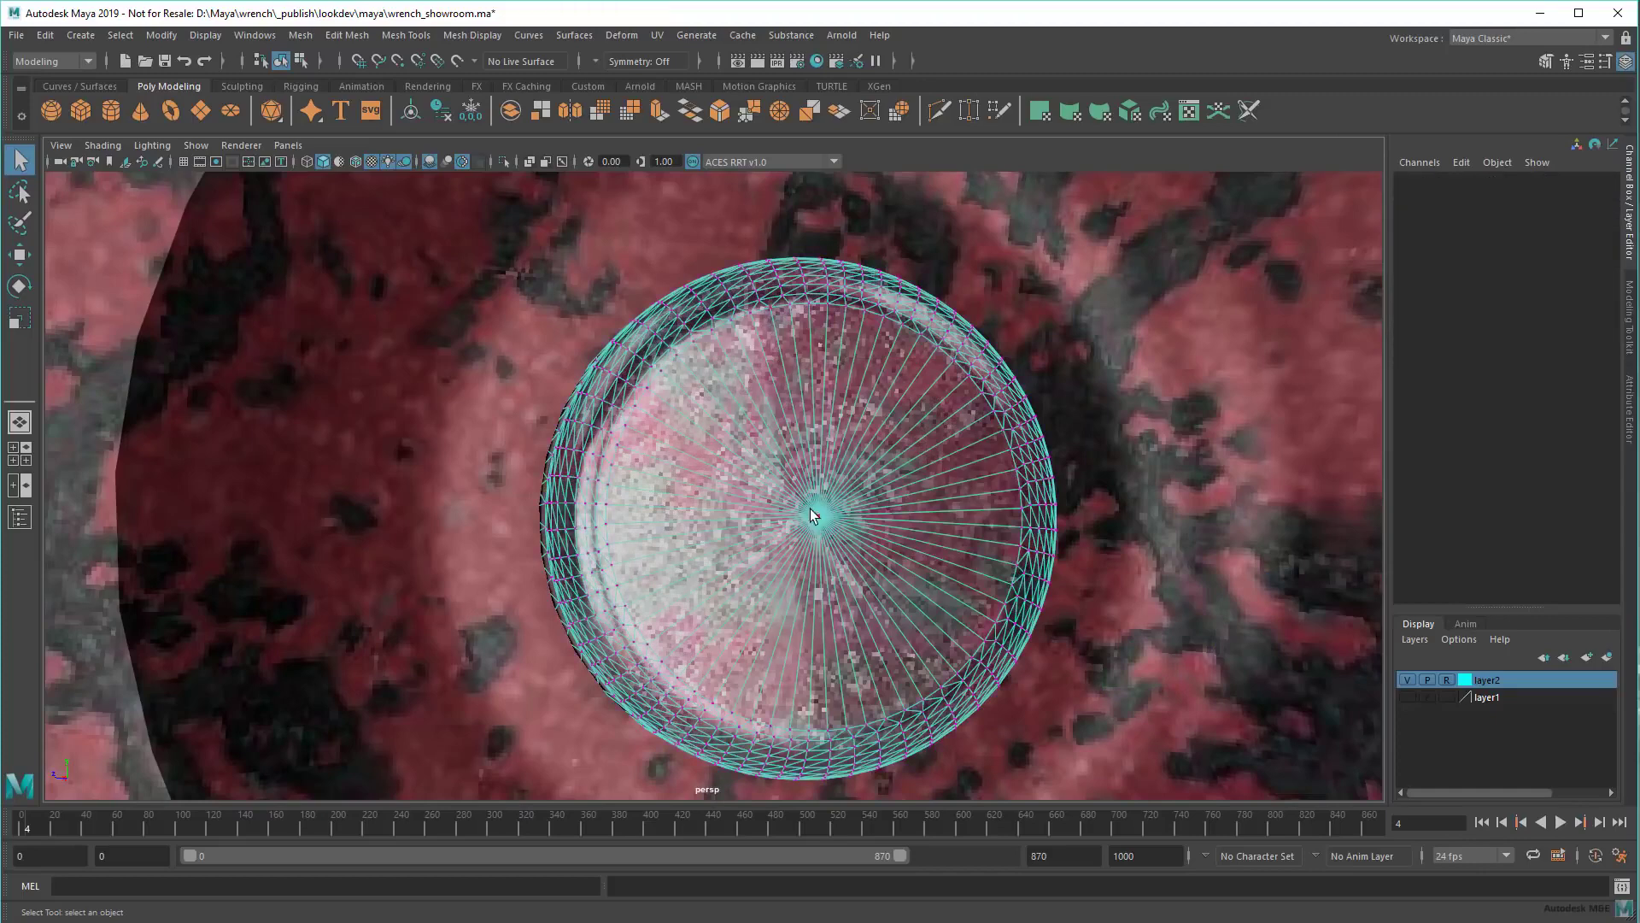
{"action": "left_click", "coordinate": [819, 519]}
{"action": "right_click", "coordinate": [821, 519], "text": "ctrl"}
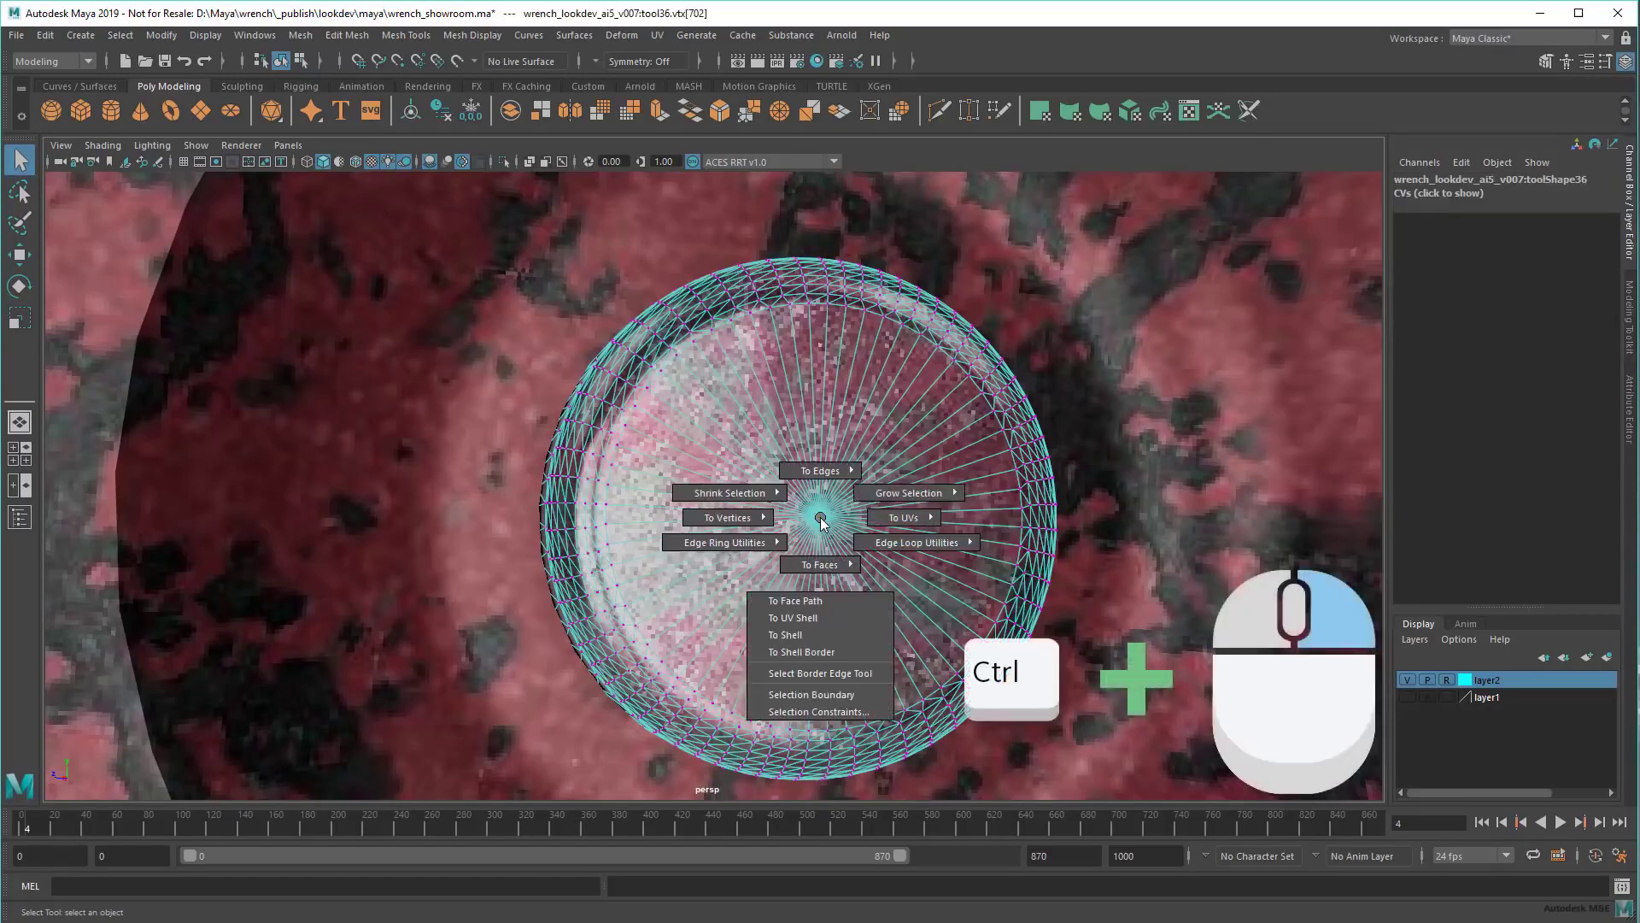
{"action": "mouse_move", "coordinate": [821, 518]}
{"action": "right_mouse_down", "text": "ctrl"}
{"action": "mouse_move", "coordinate": [829, 608]}
{"action": "mouse_move", "coordinate": [768, 566]}
{"action": "right_mouse_up", "text": "ctrl"}
{"action": "left_click_drag", "start_coordinate": [768, 567], "coordinate": [917, 546], "text": "alt"}
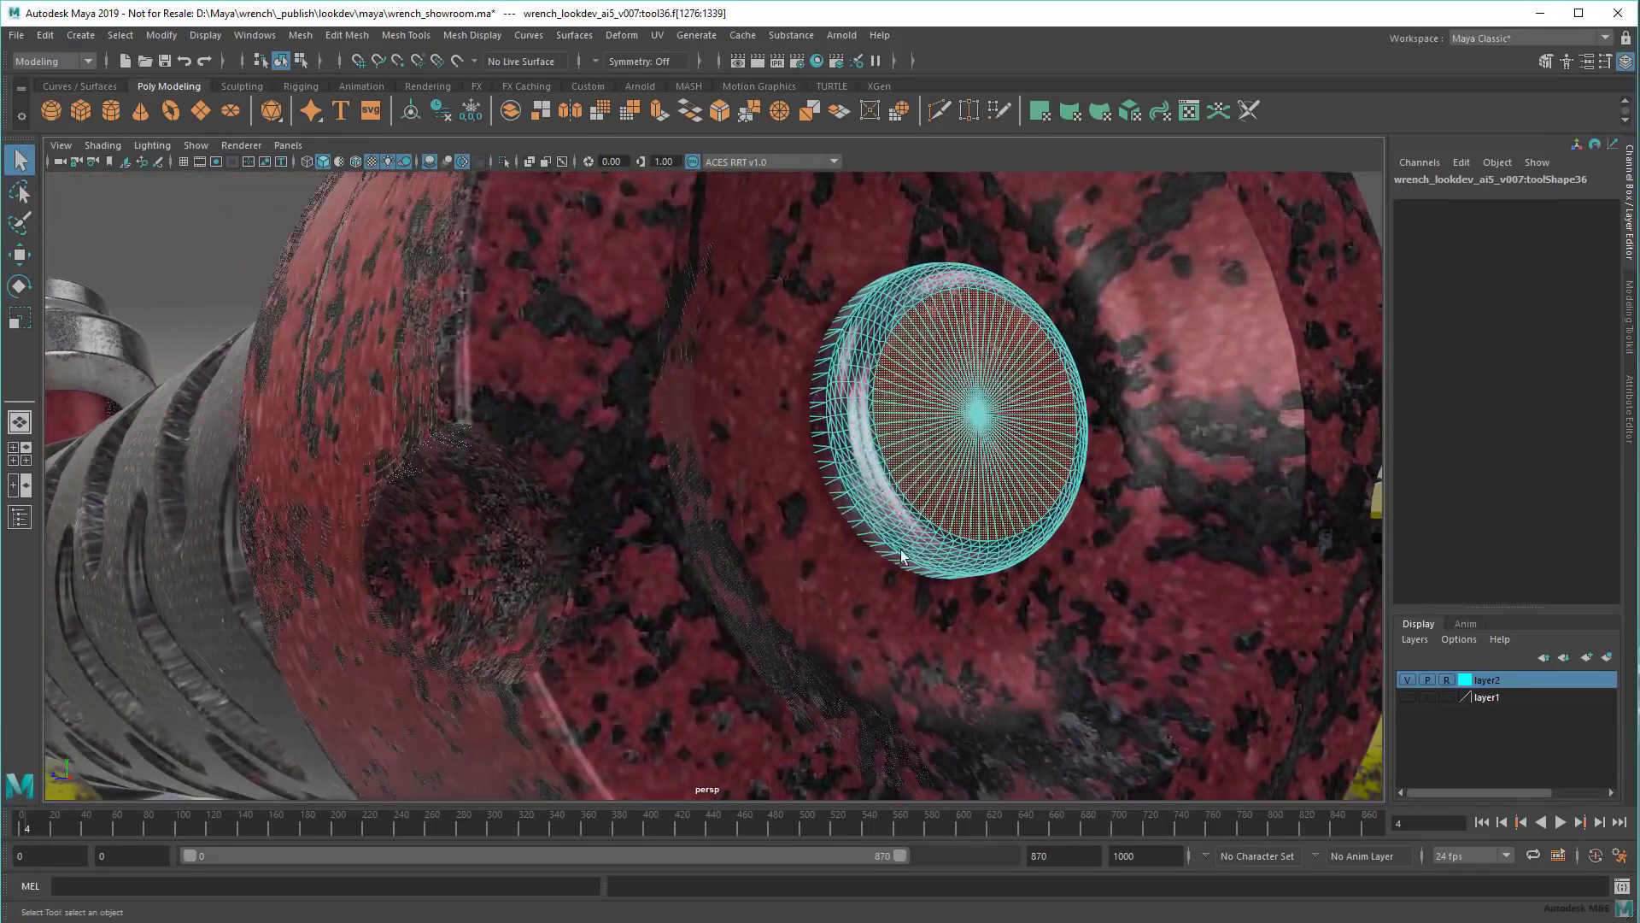
{"action": "key", "text": "w"}
{"action": "mouse_move", "coordinate": [803, 491]}
{"action": "left_mouse_down"}
{"action": "mouse_move", "coordinate": [894, 459]}
{"action": "mouse_move", "coordinate": [867, 499]}
{"action": "left_mouse_up"}
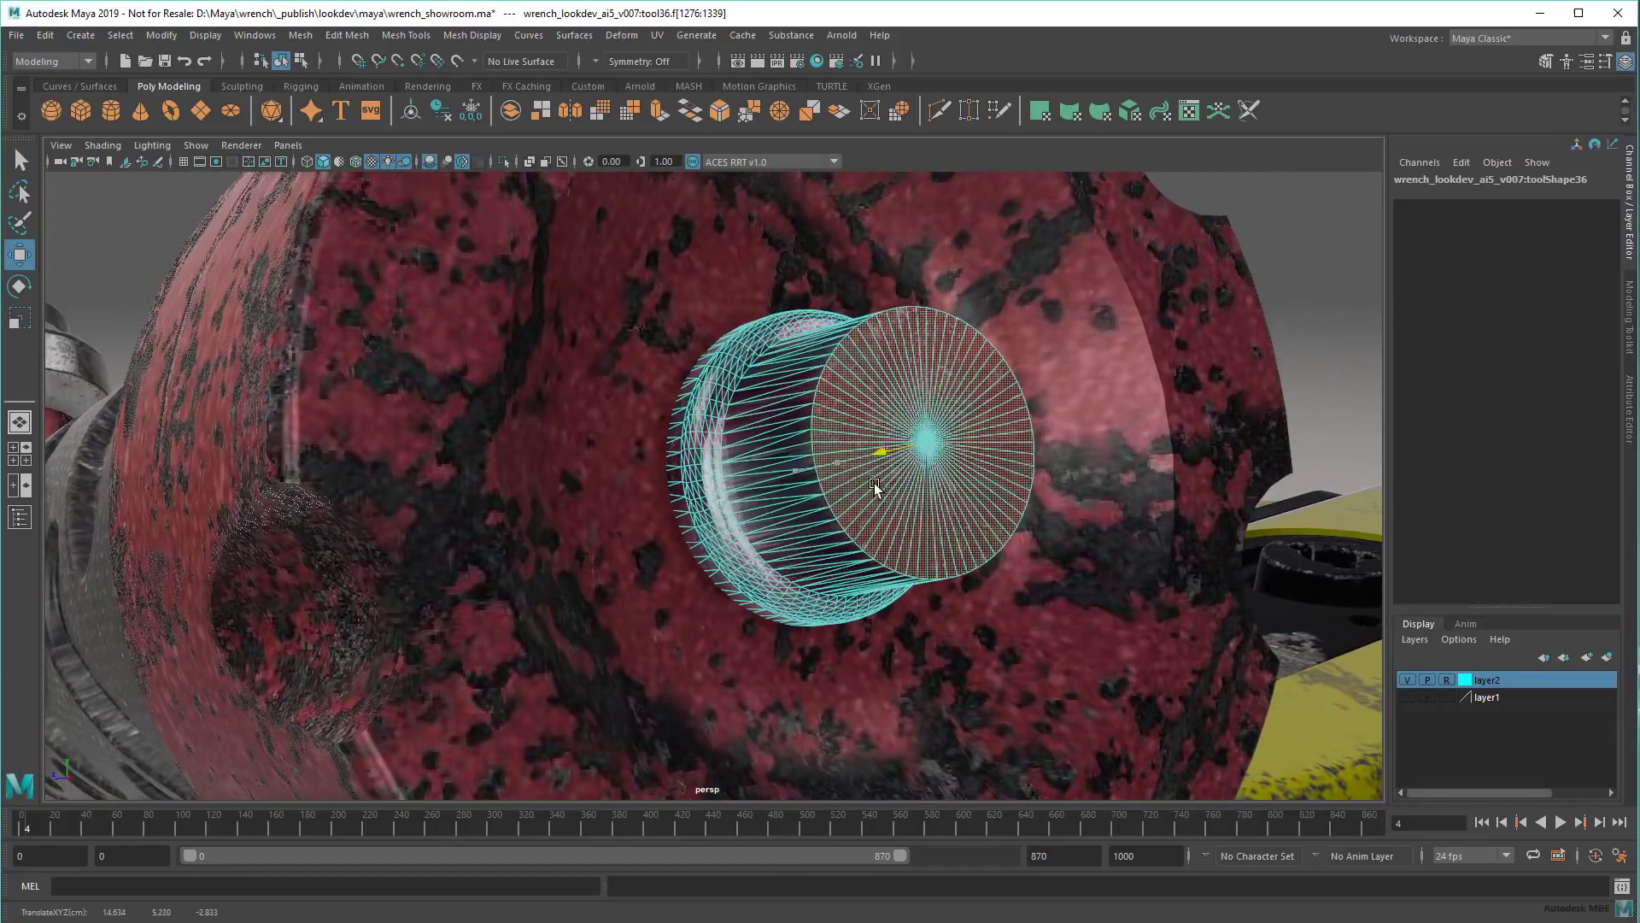
Step: Turn toward the yellow body and put its dial into vertex editing
{"action": "left_click", "coordinate": [1310, 343]}
{"action": "right_click_drag", "start_coordinate": [1310, 344], "coordinate": [1090, 497], "text": "alt"}
{"action": "left_click_drag", "start_coordinate": [1089, 496], "coordinate": [781, 446], "text": "alt"}
{"action": "right_click_drag", "start_coordinate": [781, 446], "coordinate": [842, 463], "text": "alt"}
{"action": "left_click_drag", "start_coordinate": [841, 462], "coordinate": [950, 506], "text": "alt"}
{"action": "key", "text": "q"}
{"action": "left_click", "coordinate": [770, 442]}
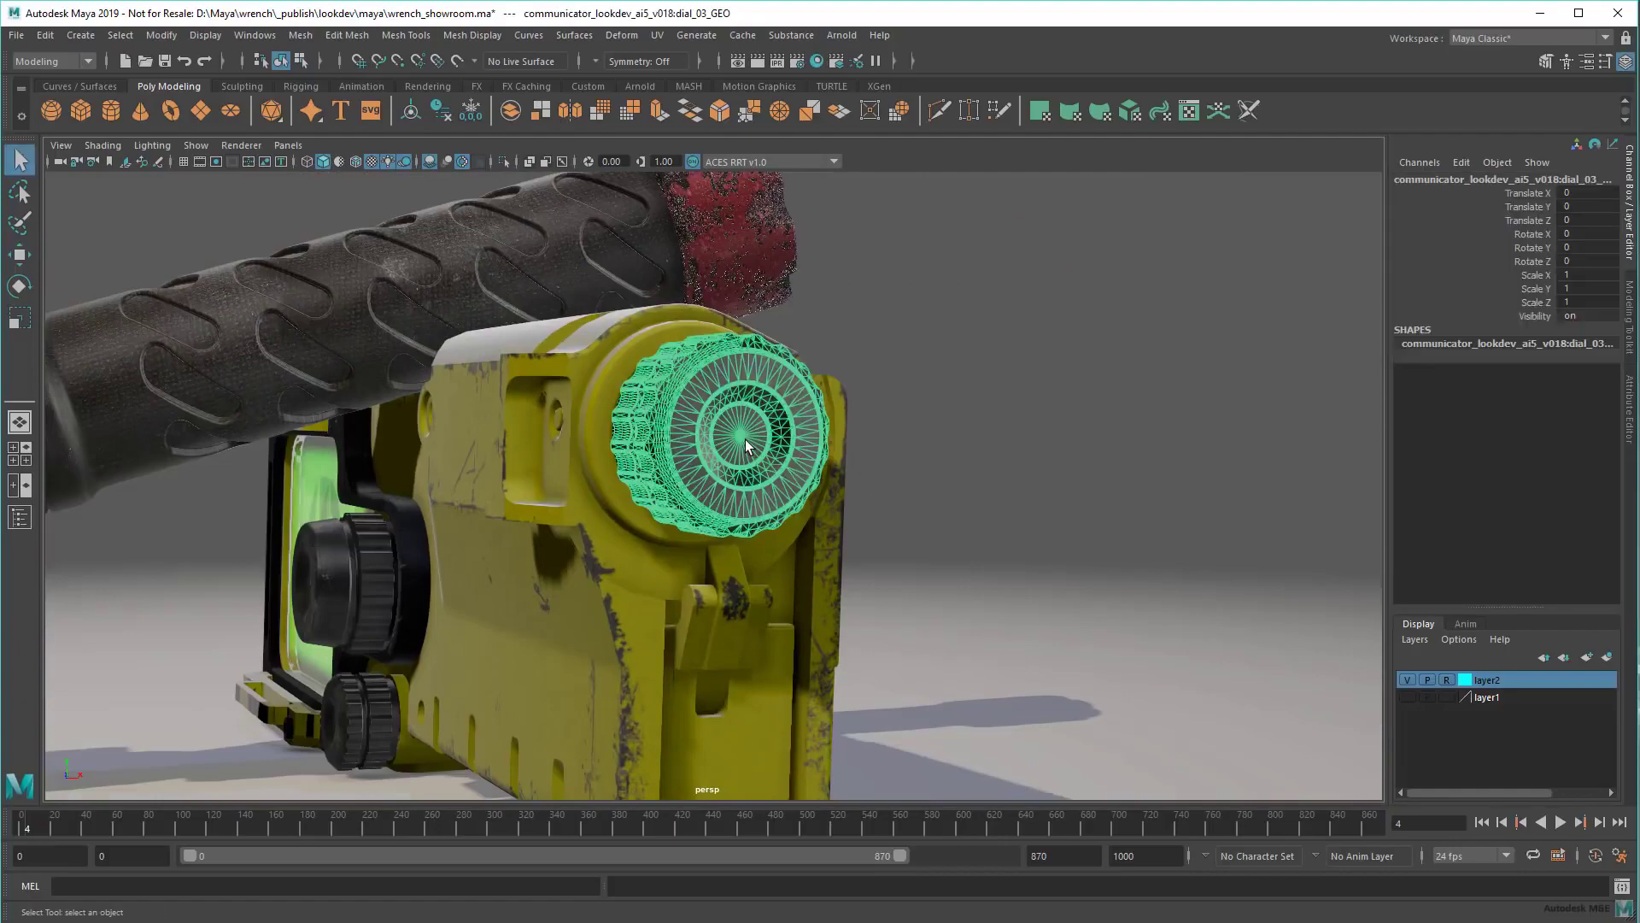
{"action": "right_click", "coordinate": [746, 440]}
{"action": "left_click", "coordinate": [714, 446]}
Step: Marquee the dial's outer vertices, merge them, then deselect and orbit out
{"action": "mouse_move", "coordinate": [673, 540]}
{"action": "left_mouse_down", "text": "alt"}
{"action": "mouse_move", "coordinate": [605, 589]}
{"action": "mouse_move", "coordinate": [755, 567]}
{"action": "left_mouse_up", "text": "alt"}
{"action": "mouse_move", "coordinate": [948, 312]}
{"action": "left_mouse_down"}
{"action": "mouse_move", "coordinate": [745, 690]}
{"action": "mouse_move", "coordinate": [923, 603]}
{"action": "left_mouse_up"}
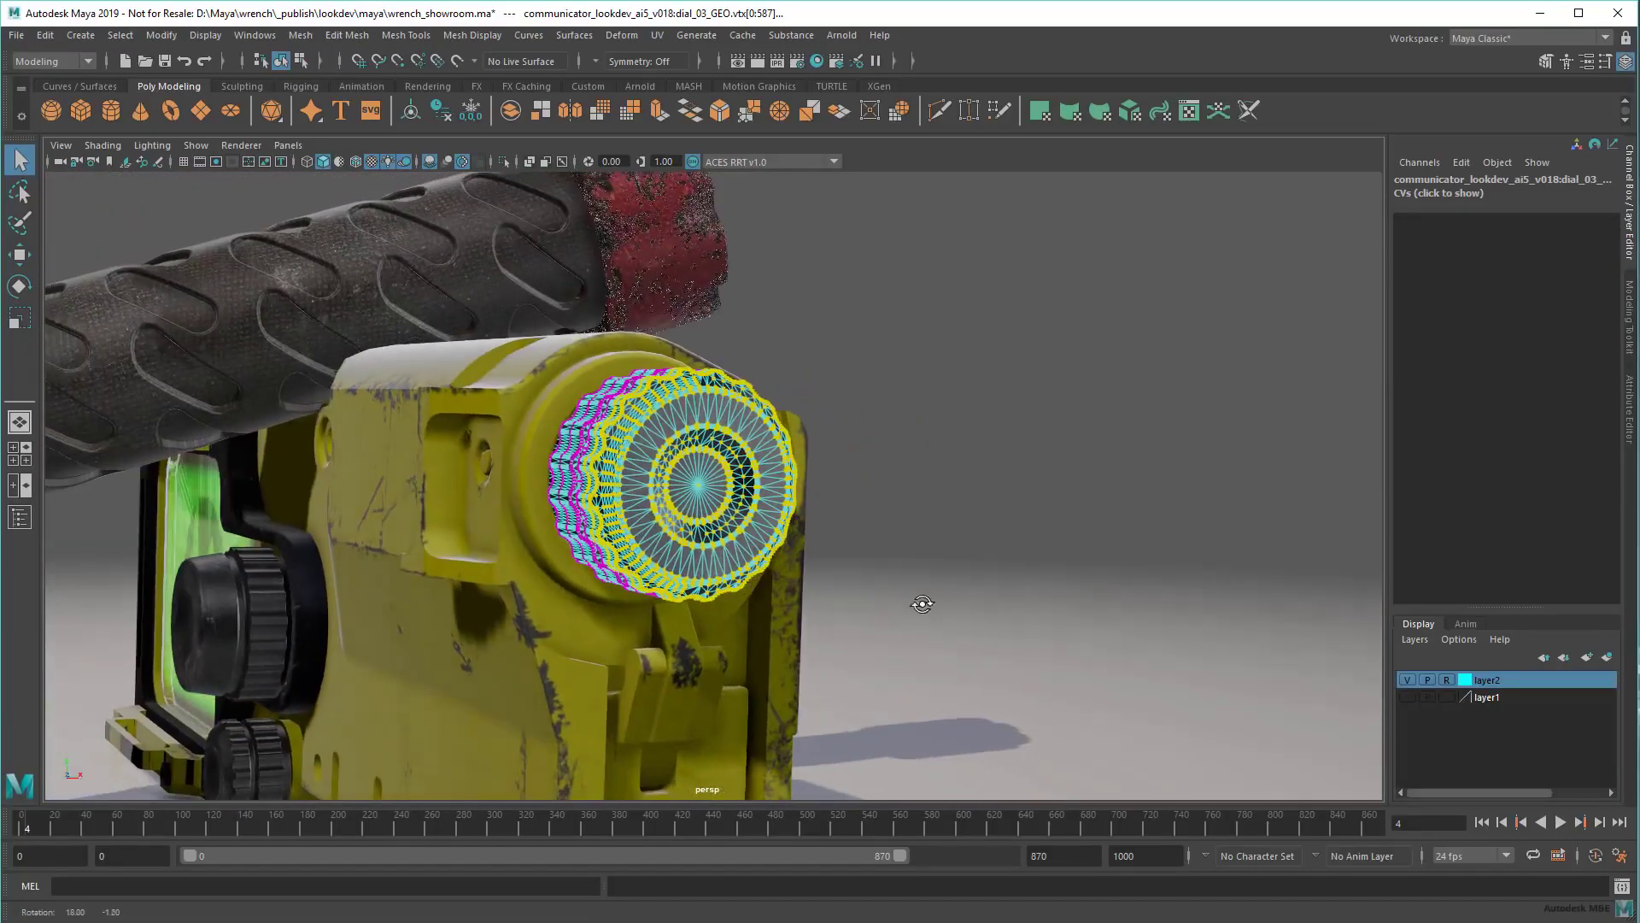
{"action": "right_click_drag", "start_coordinate": [704, 443], "coordinate": [704, 318], "text": "shift"}
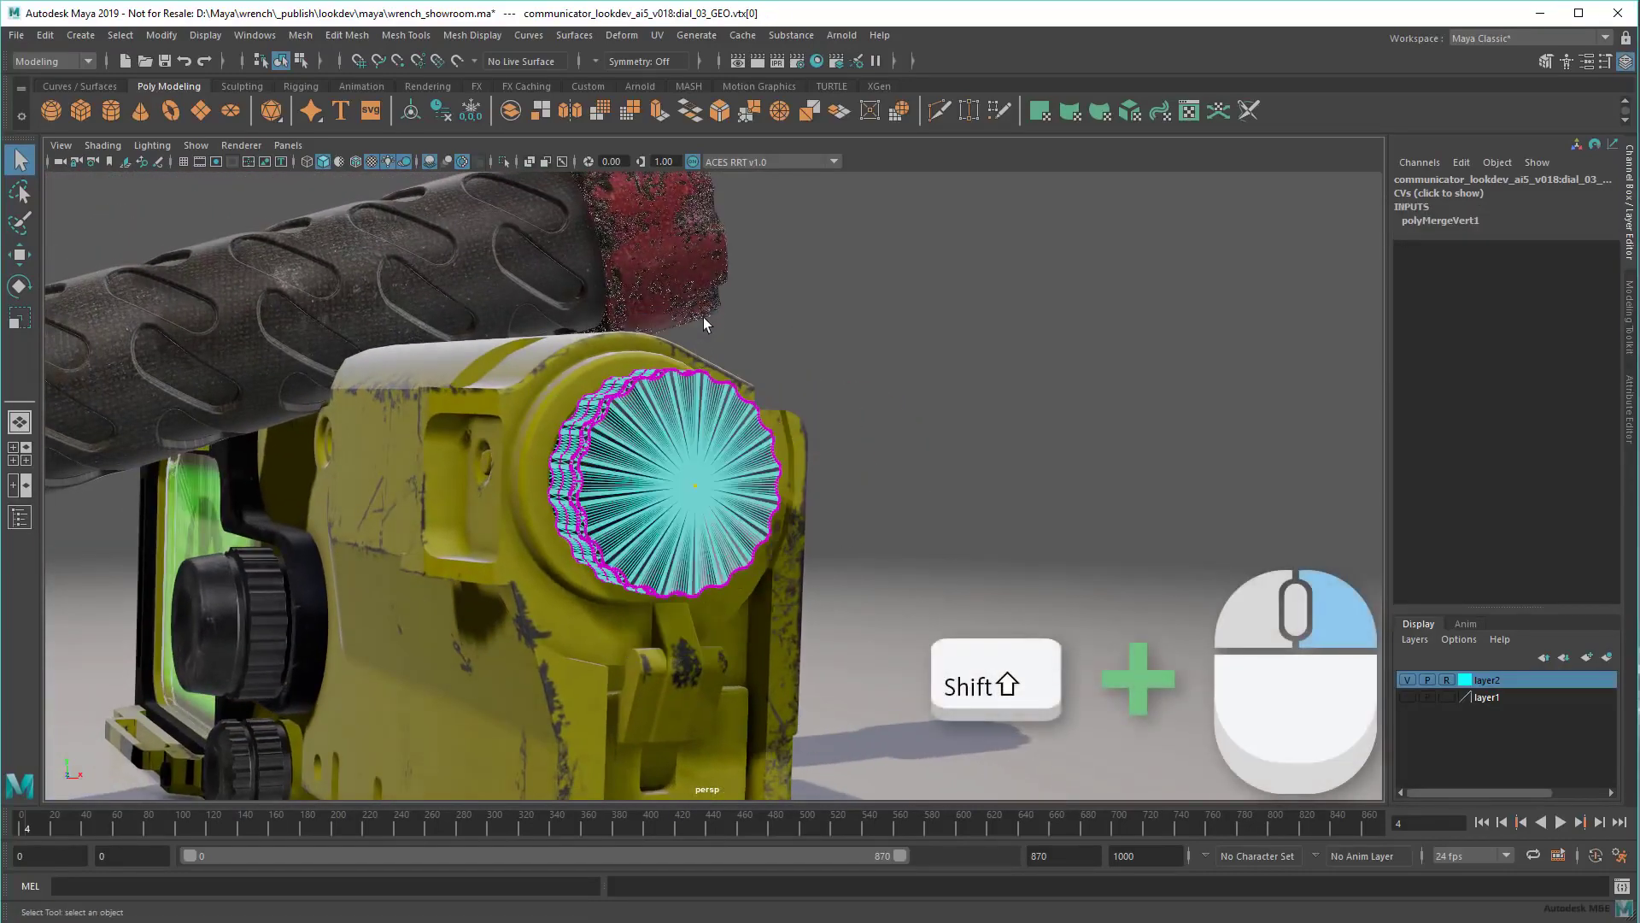
{"action": "left_click", "coordinate": [980, 386]}
{"action": "left_click_drag", "start_coordinate": [980, 386], "coordinate": [959, 428], "text": "alt"}
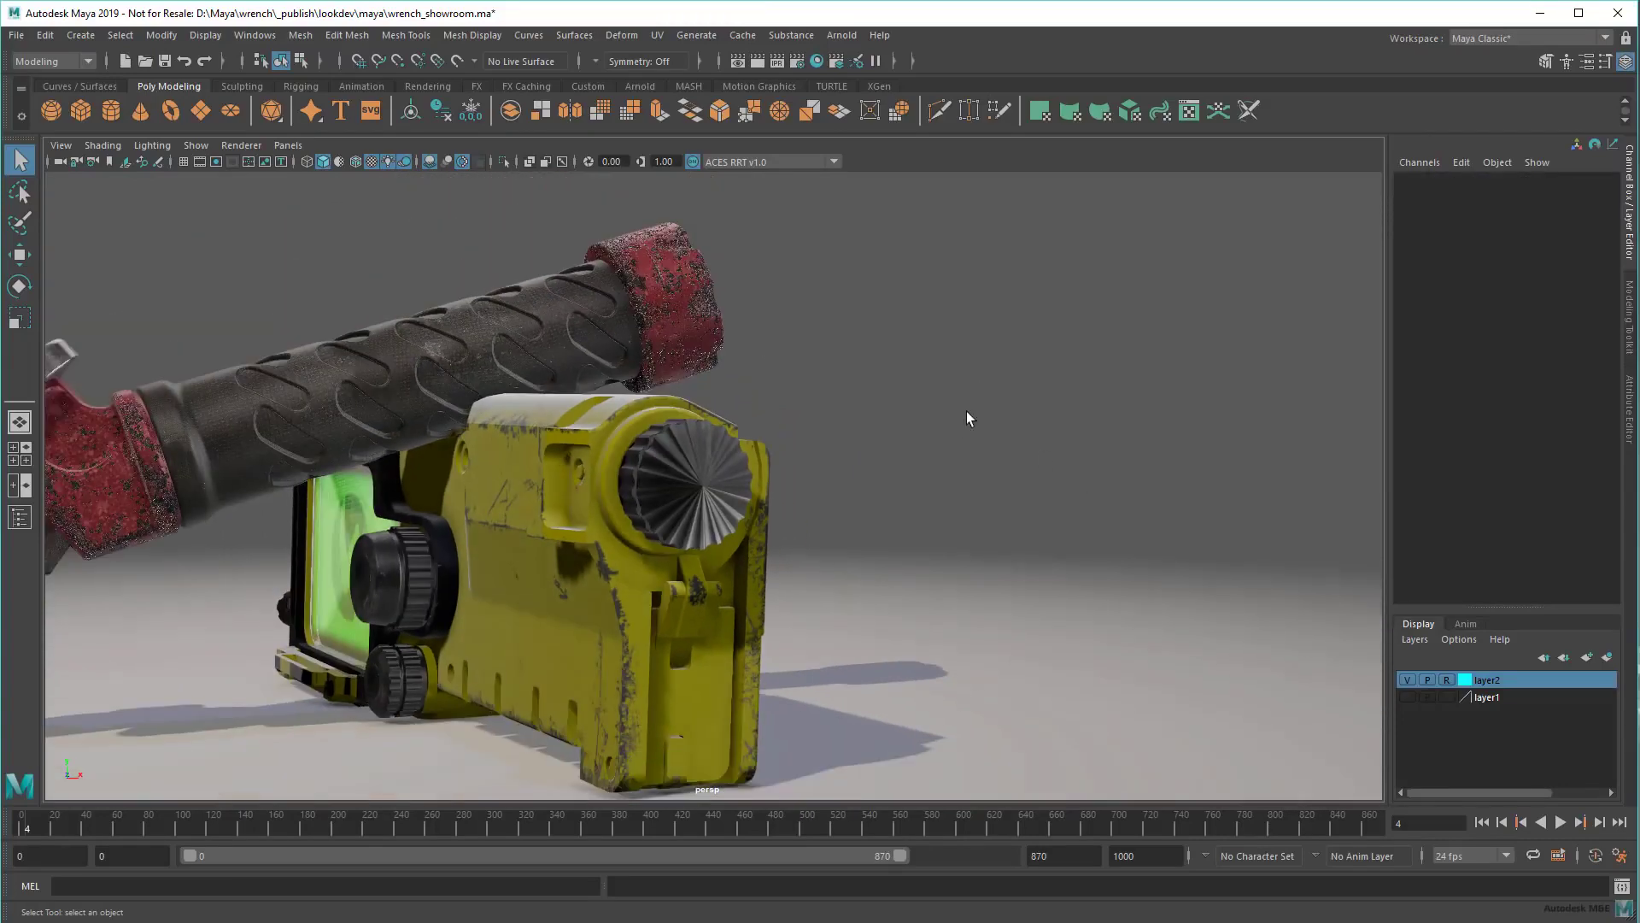
{"action": "middle_click_drag", "start_coordinate": [960, 427], "coordinate": [966, 424], "text": "alt"}
{"action": "left_click_drag", "start_coordinate": [966, 425], "coordinate": [972, 429], "text": "alt"}
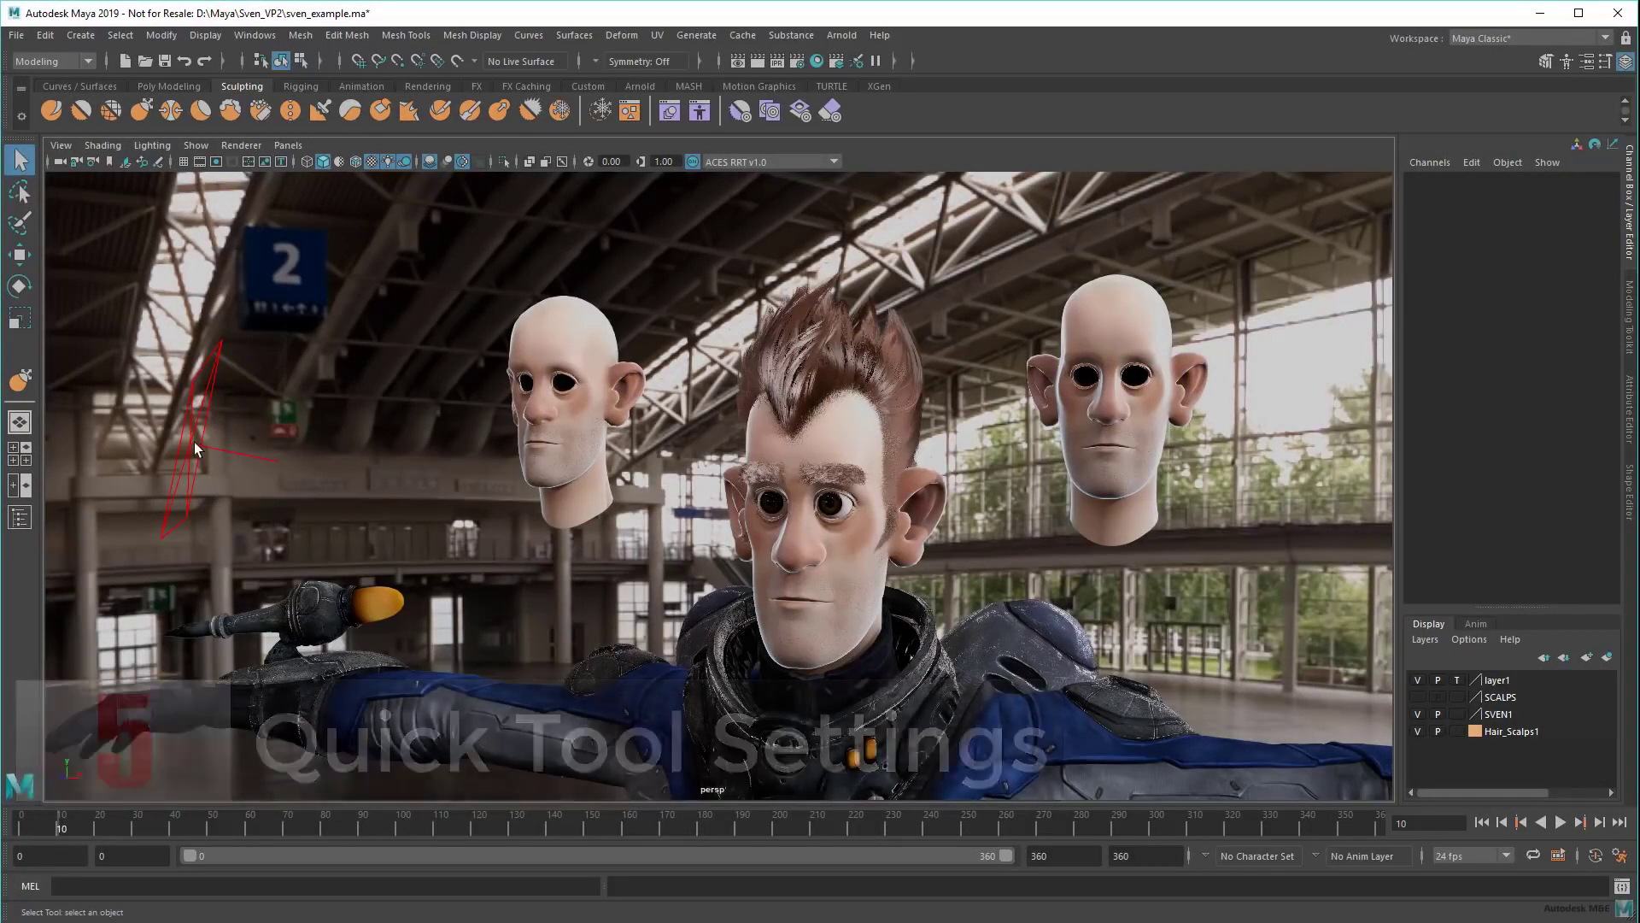
Step: Select the area light and cycle through the select, move, rotate and scale tools
{"action": "left_click", "coordinate": [272, 457]}
{"action": "key", "text": "q"}
{"action": "key", "text": "w"}
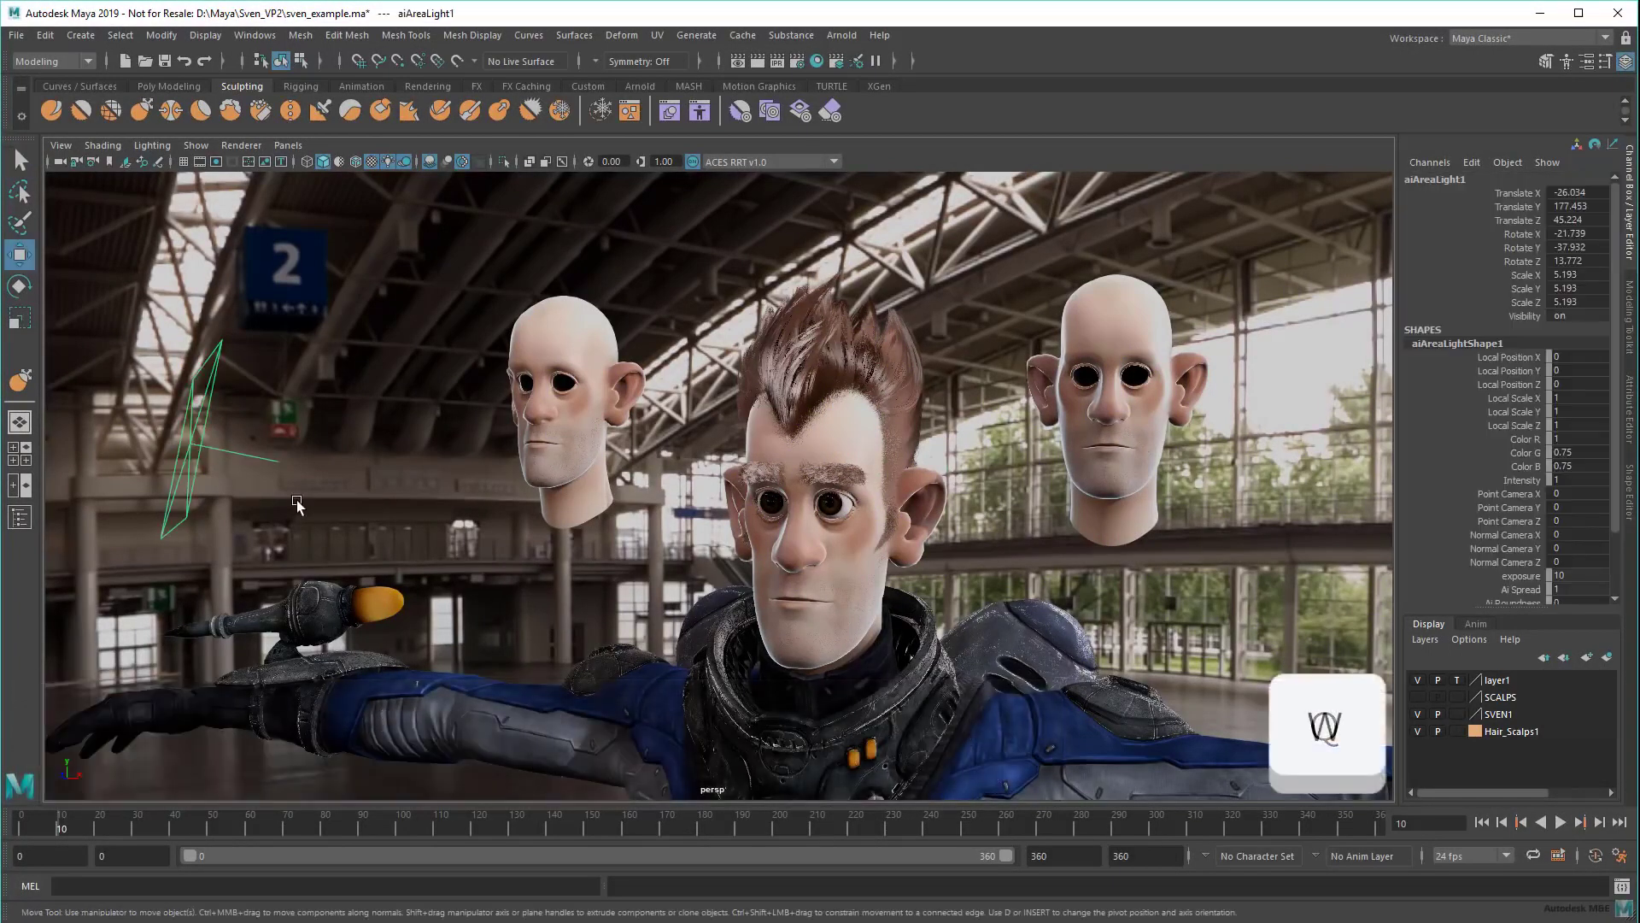
{"action": "key", "text": "e"}
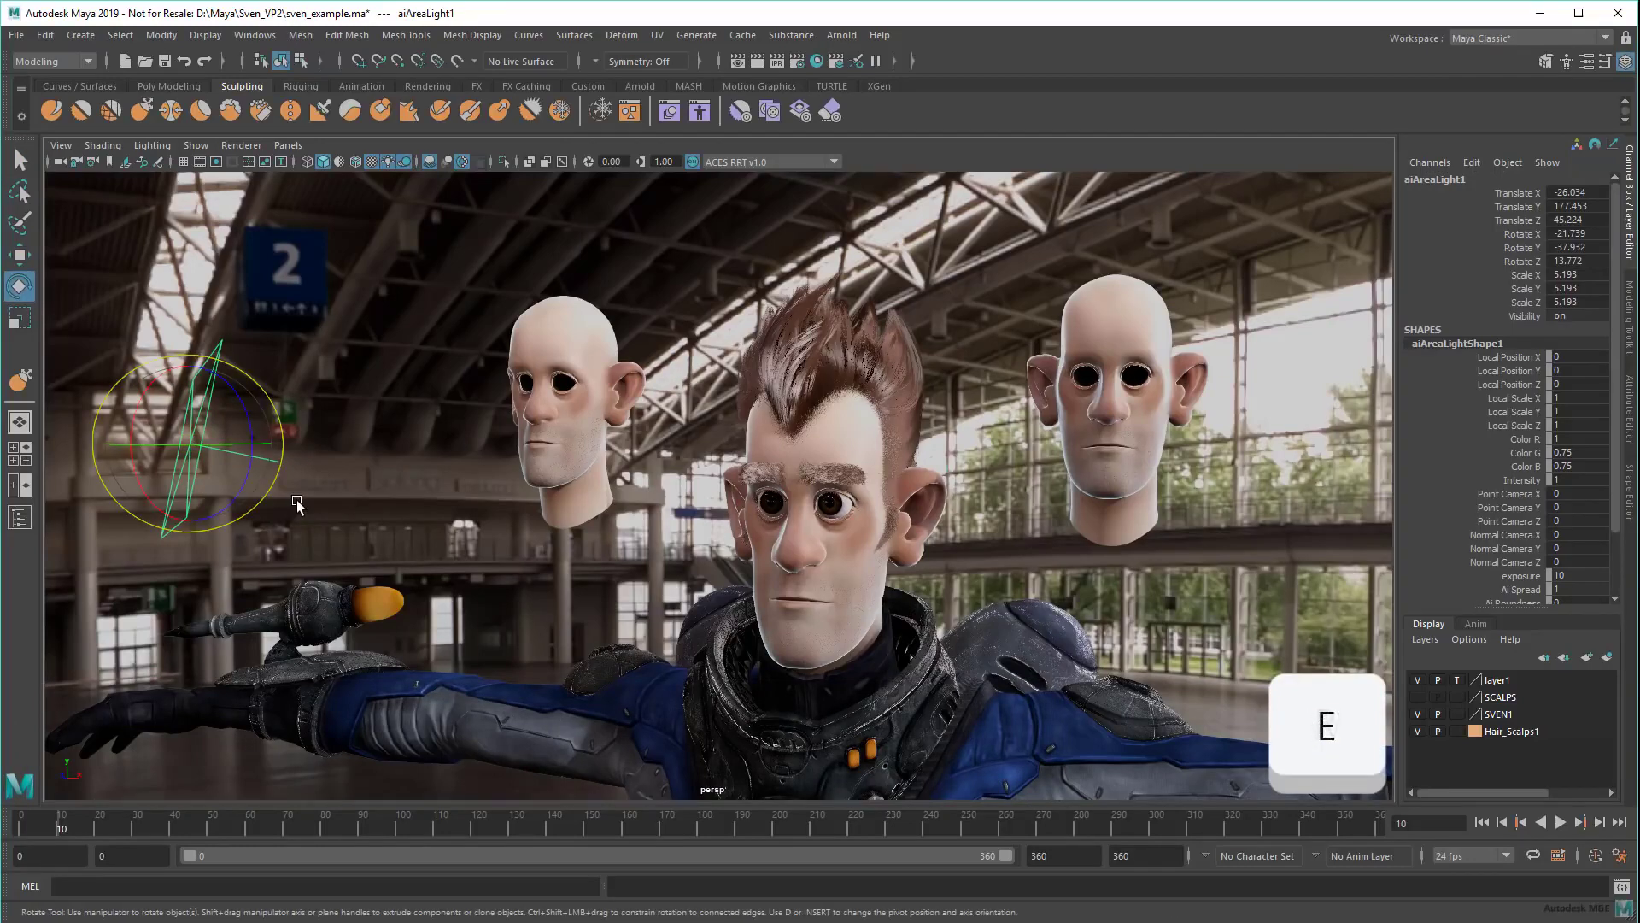
{"action": "key", "text": "r"}
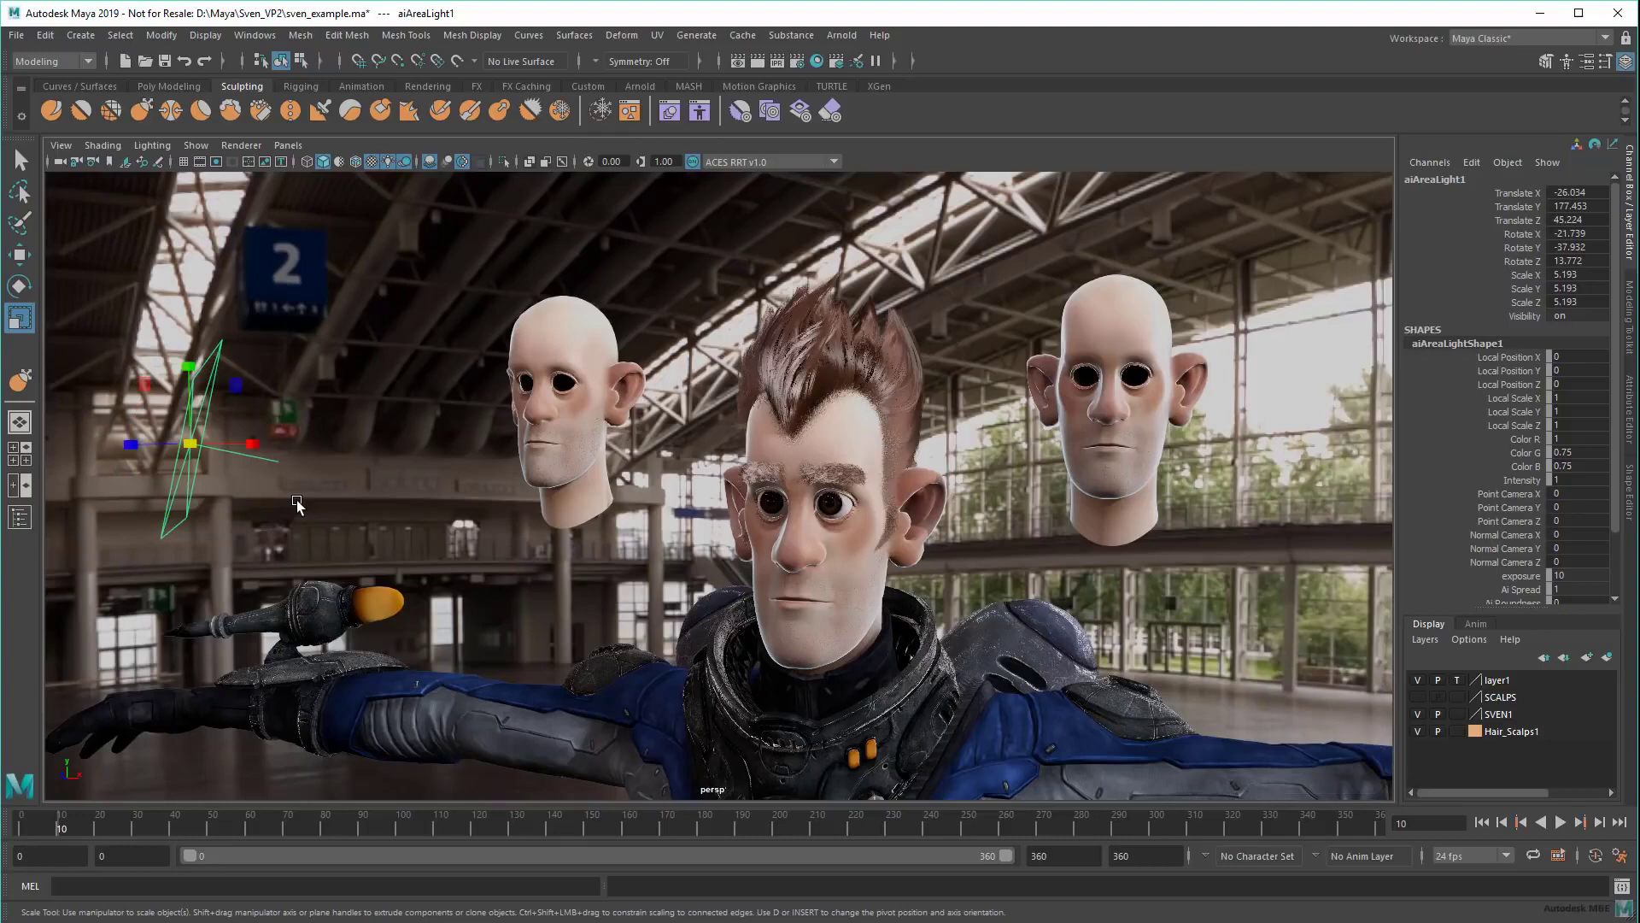
Step: Show the scale, rotate and move tool settings marking menus on the light
{"action": "key", "text": "r"}
{"action": "left_click", "coordinate": [194, 448]}
{"action": "key", "text": "e"}
{"action": "left_click", "coordinate": [194, 448]}
{"action": "key", "text": "w"}
{"action": "left_click", "coordinate": [193, 447]}
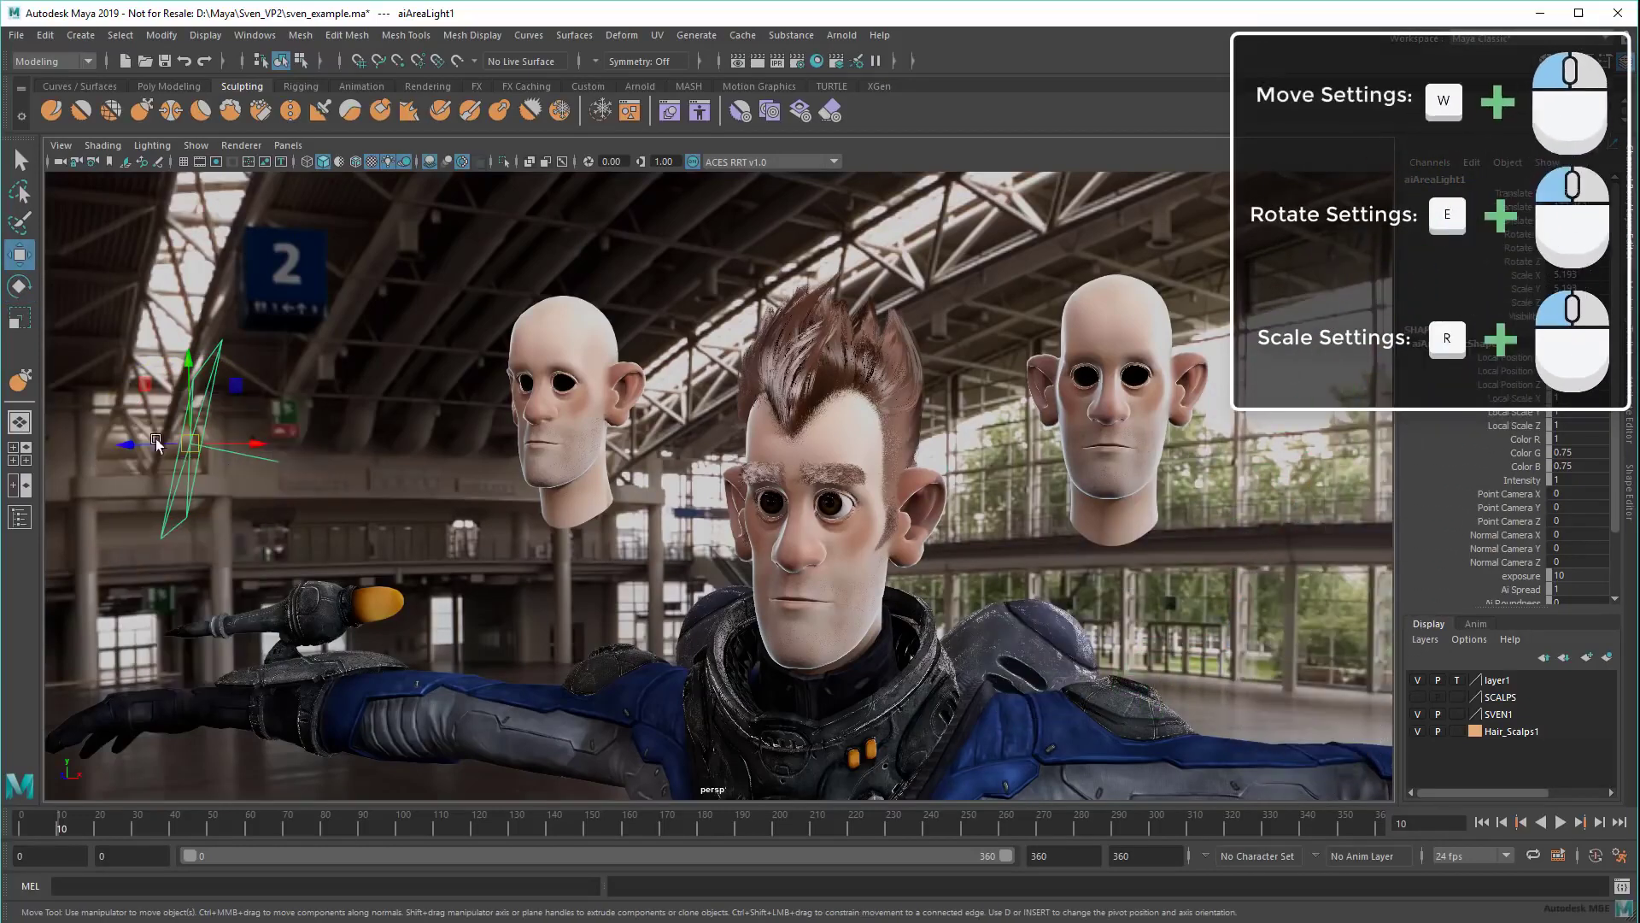
Step: Move the light, undo it, and set the move manipulator to Object axis
{"action": "left_click_drag", "start_coordinate": [198, 449], "coordinate": [307, 416]}
{"action": "key", "text": "ctrl+z"}
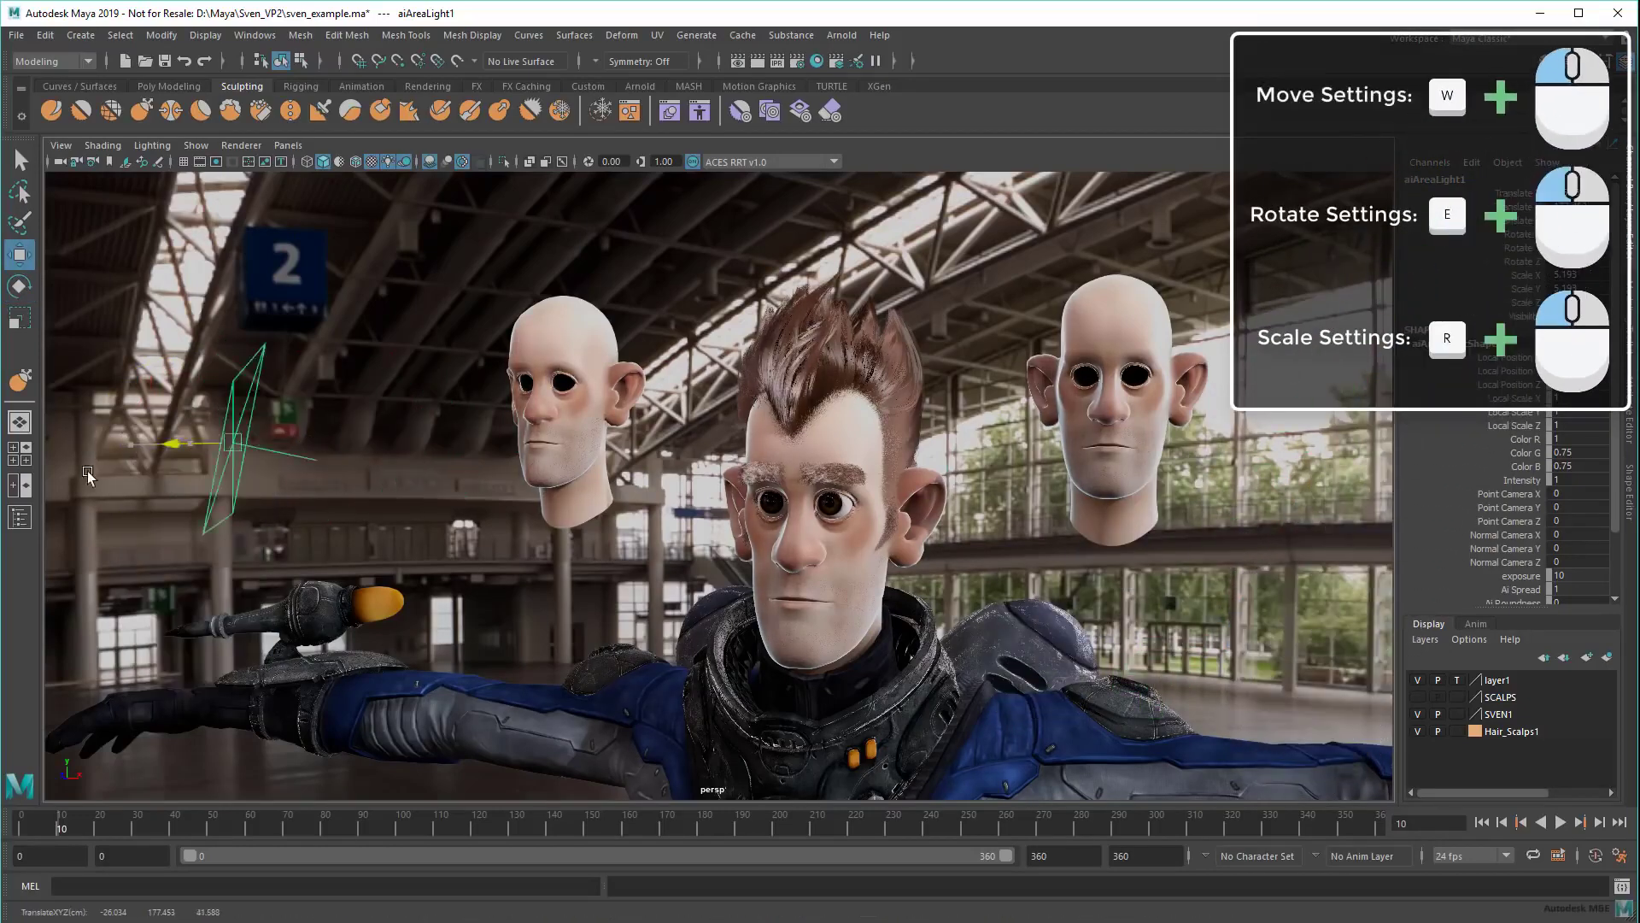
{"action": "key", "text": "w"}
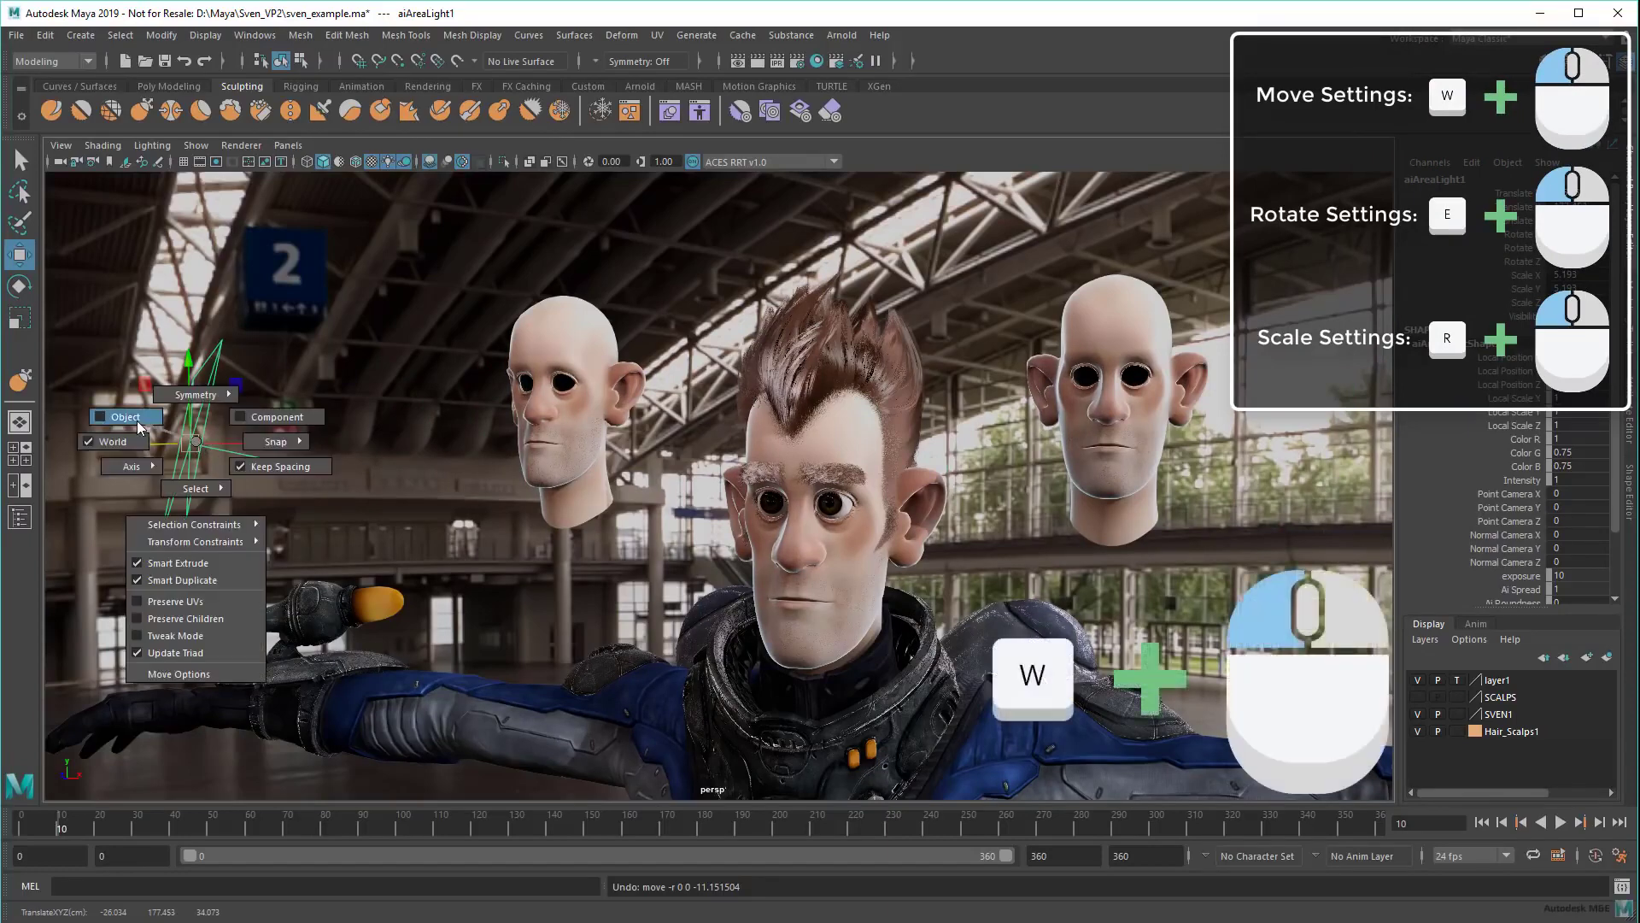
{"action": "mouse_move", "coordinate": [205, 448]}
{"action": "left_mouse_down"}
{"action": "mouse_move", "coordinate": [340, 520]}
{"action": "mouse_move", "coordinate": [438, 541]}
{"action": "left_mouse_up"}
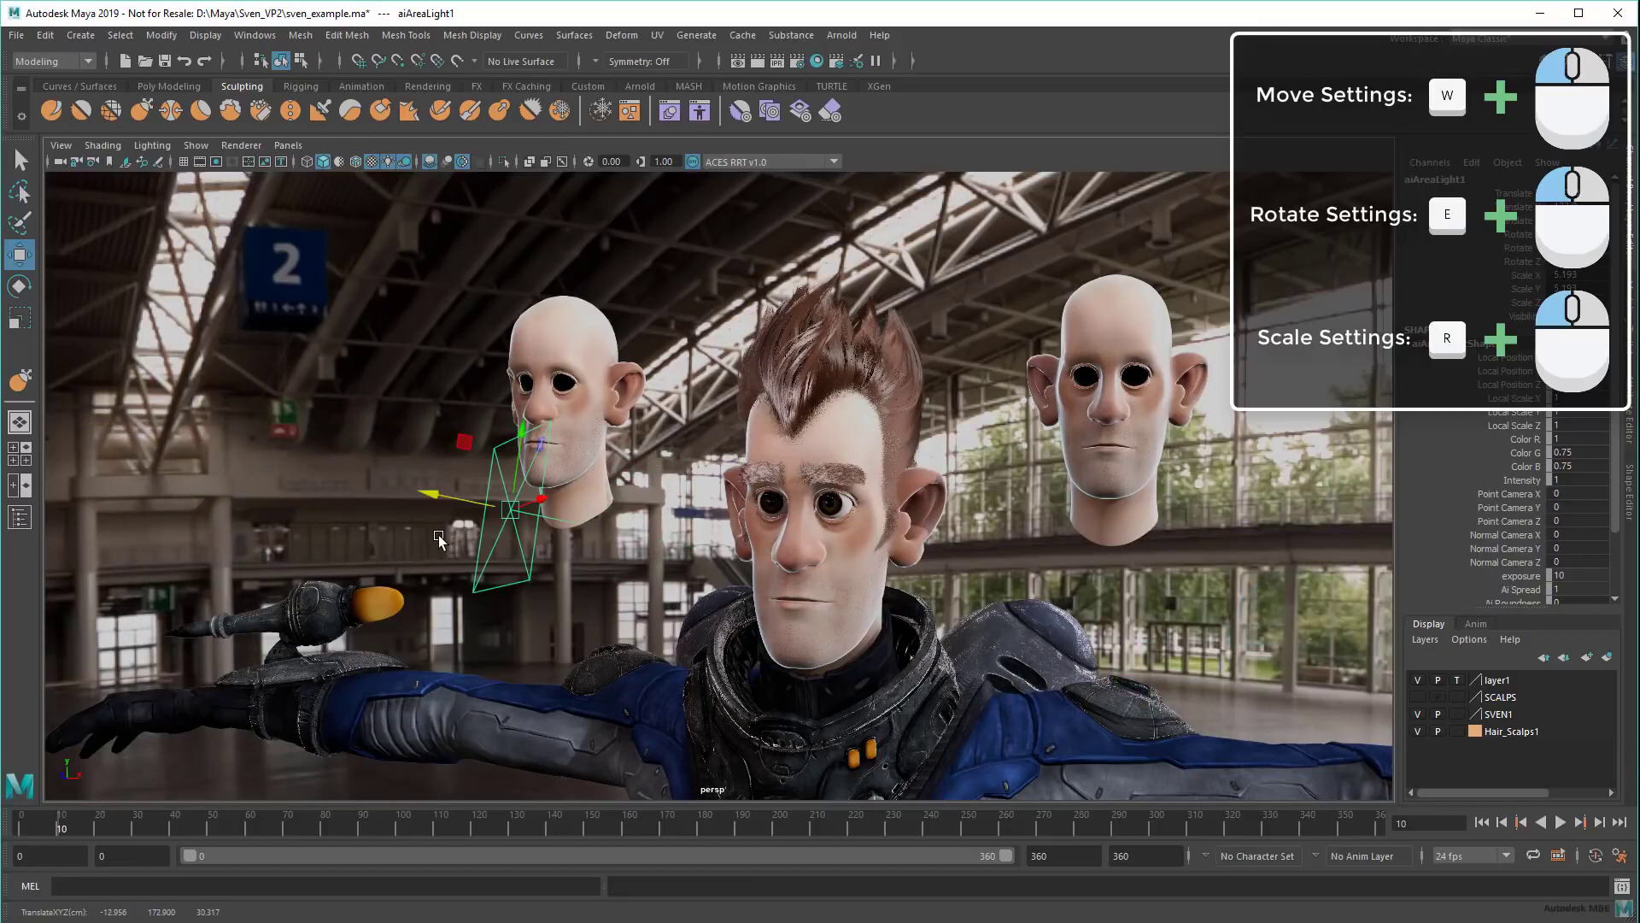
Step: Show the move and selection settings menus again, then dolly toward the left bald head
{"action": "key", "text": "w"}
{"action": "left_click", "coordinate": [510, 516]}
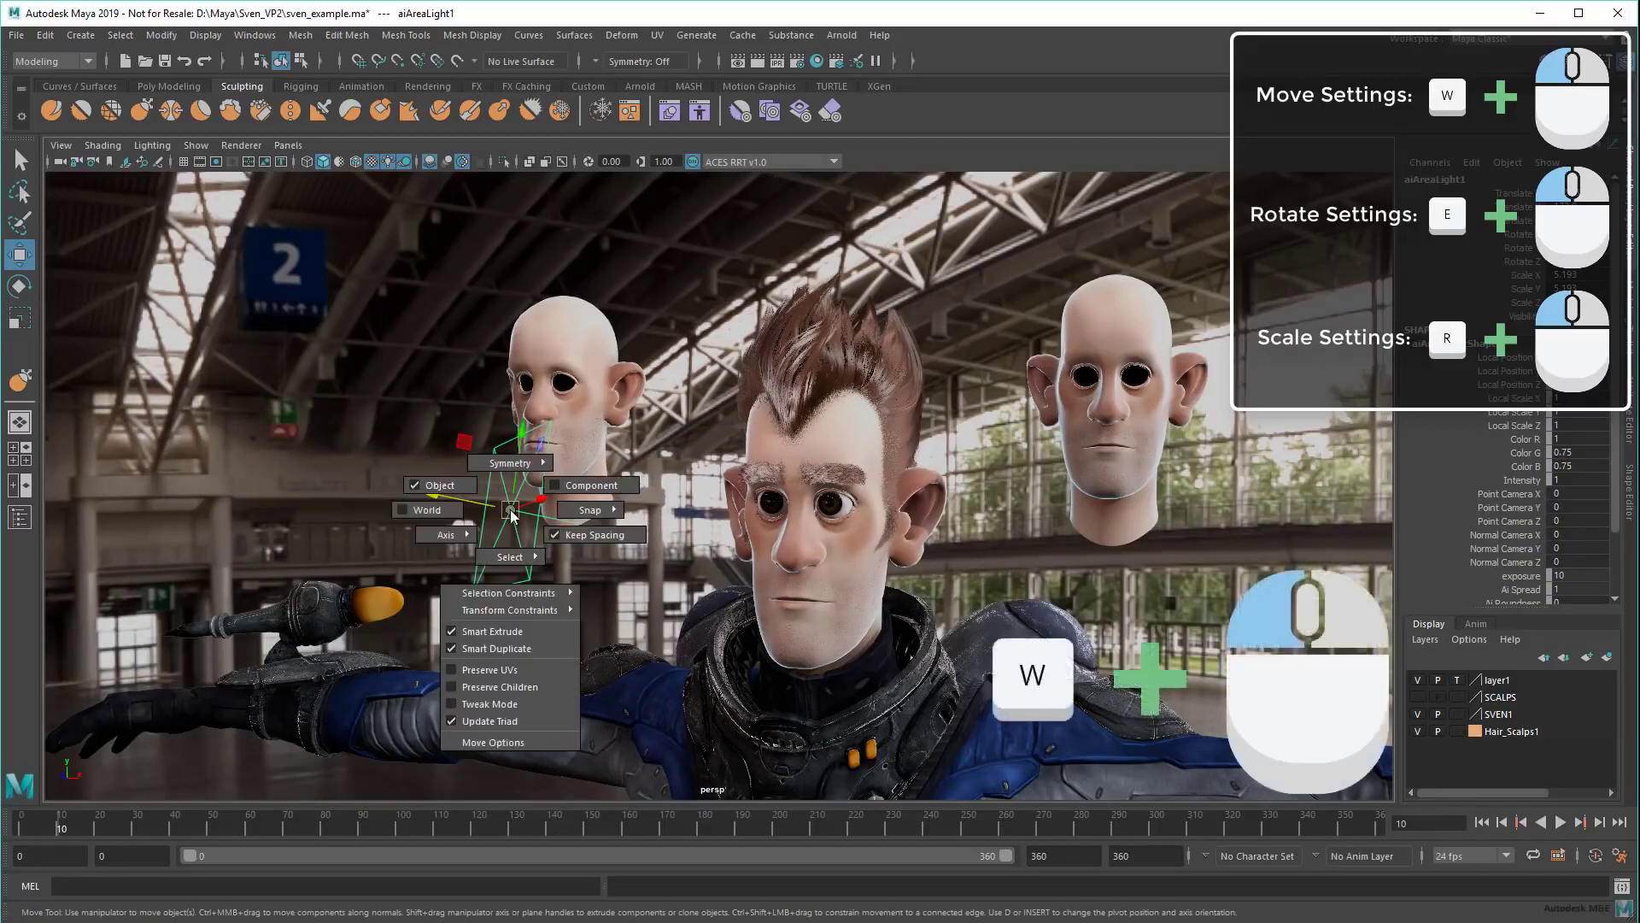
{"action": "key", "text": "q"}
{"action": "left_click", "coordinate": [518, 560]}
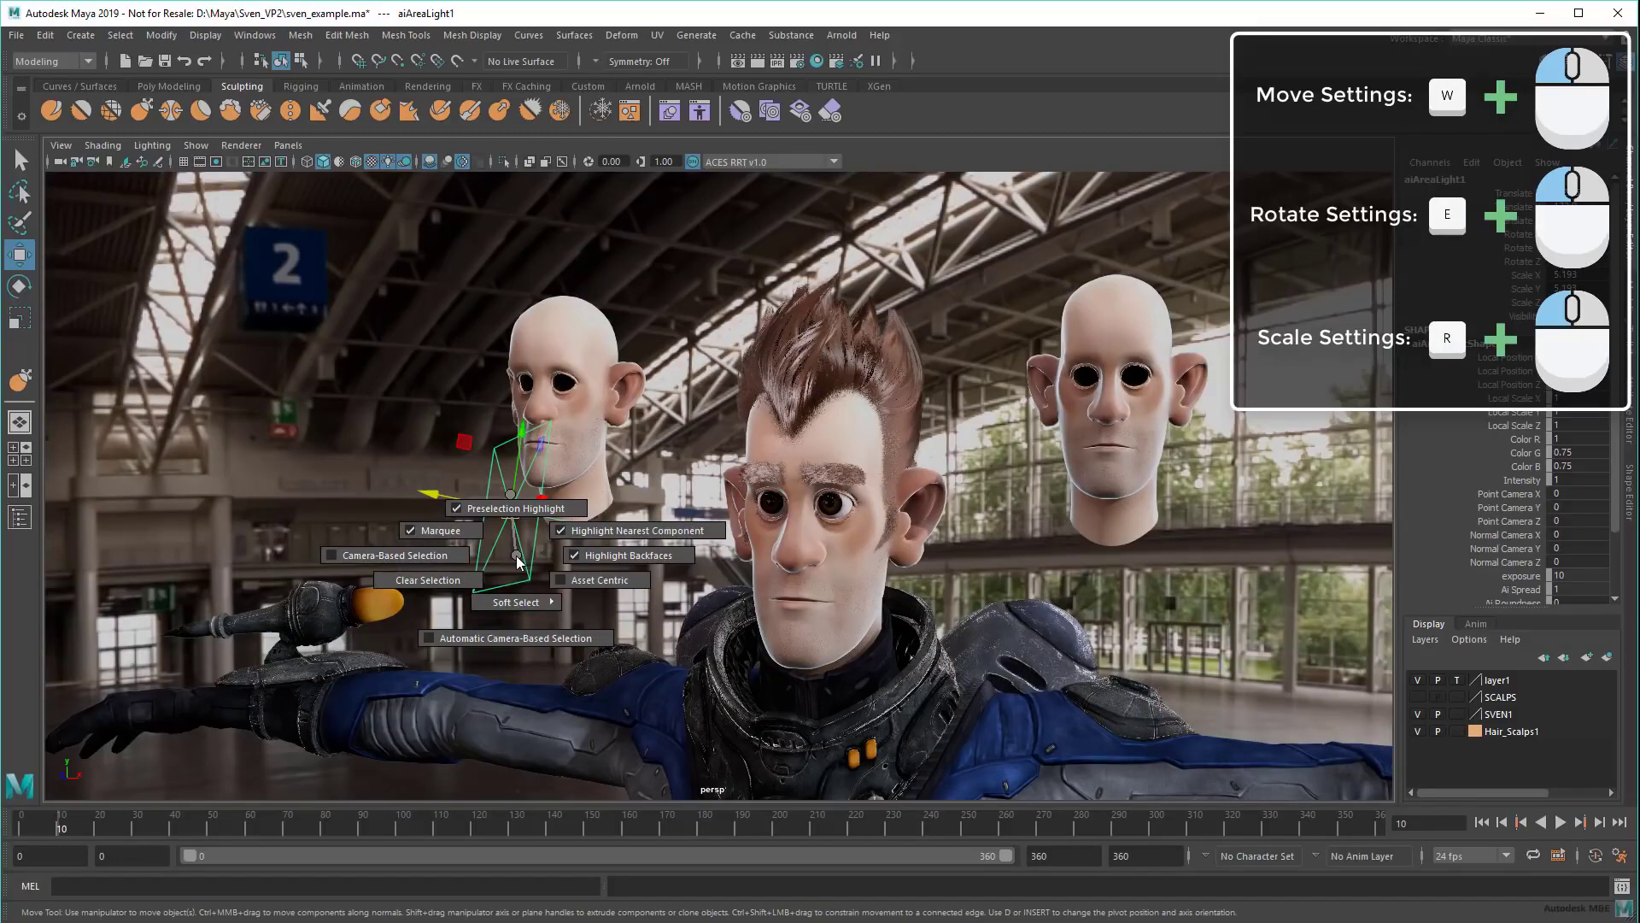
{"action": "mouse_move", "coordinate": [518, 560]}
{"action": "right_mouse_down", "text": "alt"}
{"action": "mouse_move", "coordinate": [716, 594]}
{"action": "mouse_move", "coordinate": [694, 642]}
{"action": "mouse_move", "coordinate": [645, 511]}
{"action": "mouse_move", "coordinate": [596, 502]}
{"action": "right_mouse_up", "text": "alt"}
Step: Put the left bald head in vertex mode with Soft Select and pick mouth-corner vertices
{"action": "left_click", "coordinate": [634, 509]}
{"action": "right_click", "coordinate": [625, 506]}
{"action": "key", "text": "b"}
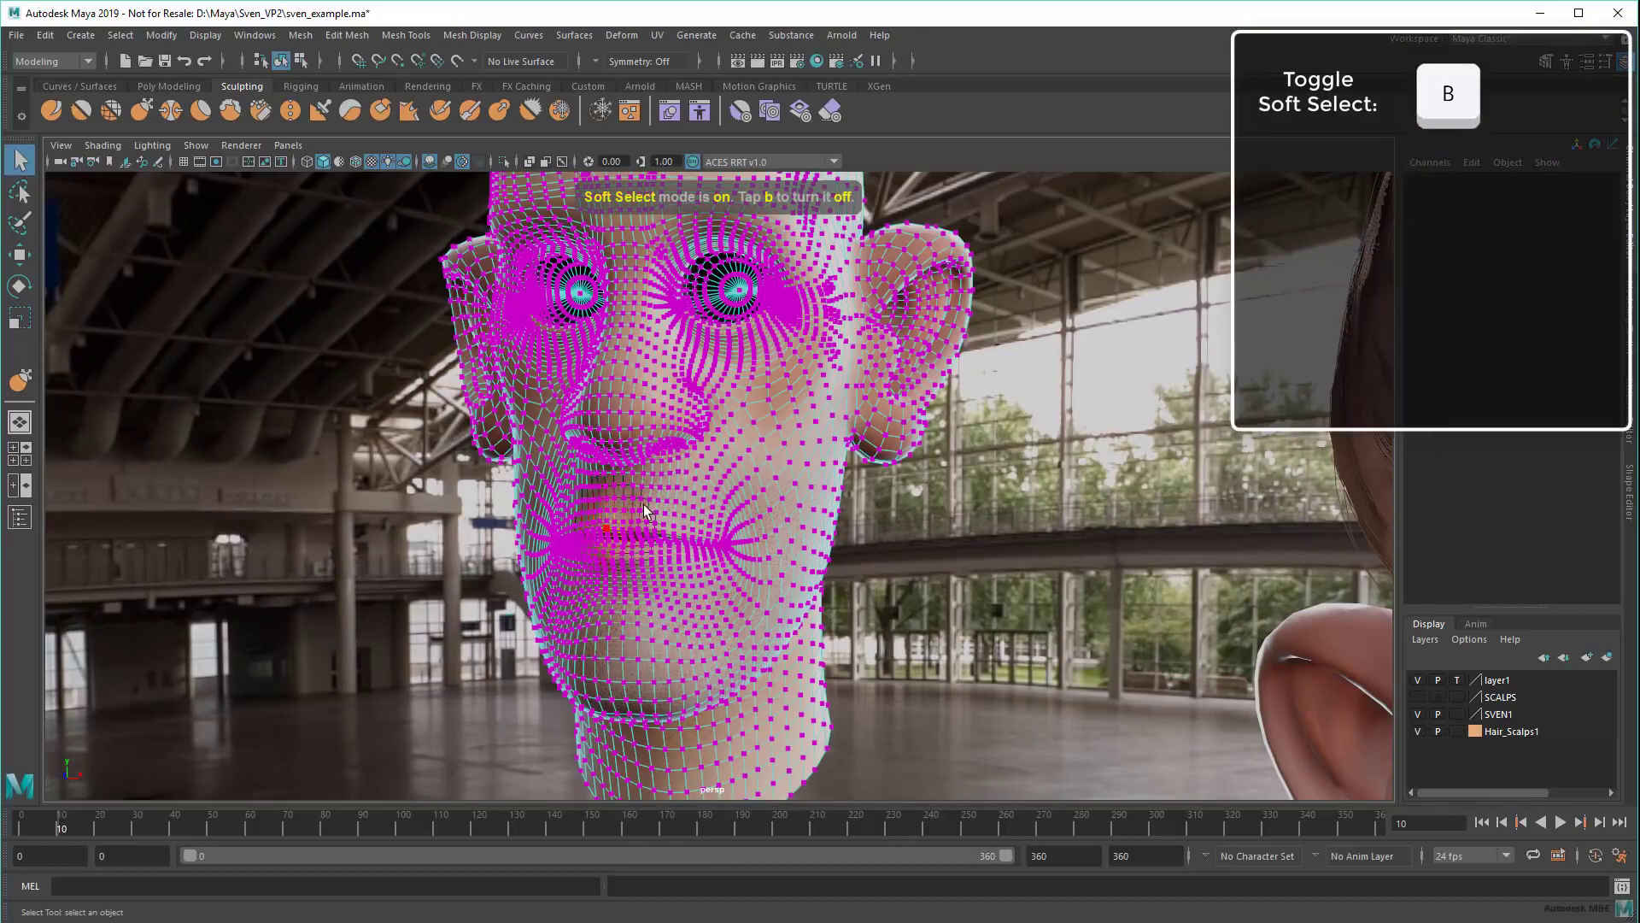
{"action": "left_click", "coordinate": [568, 540]}
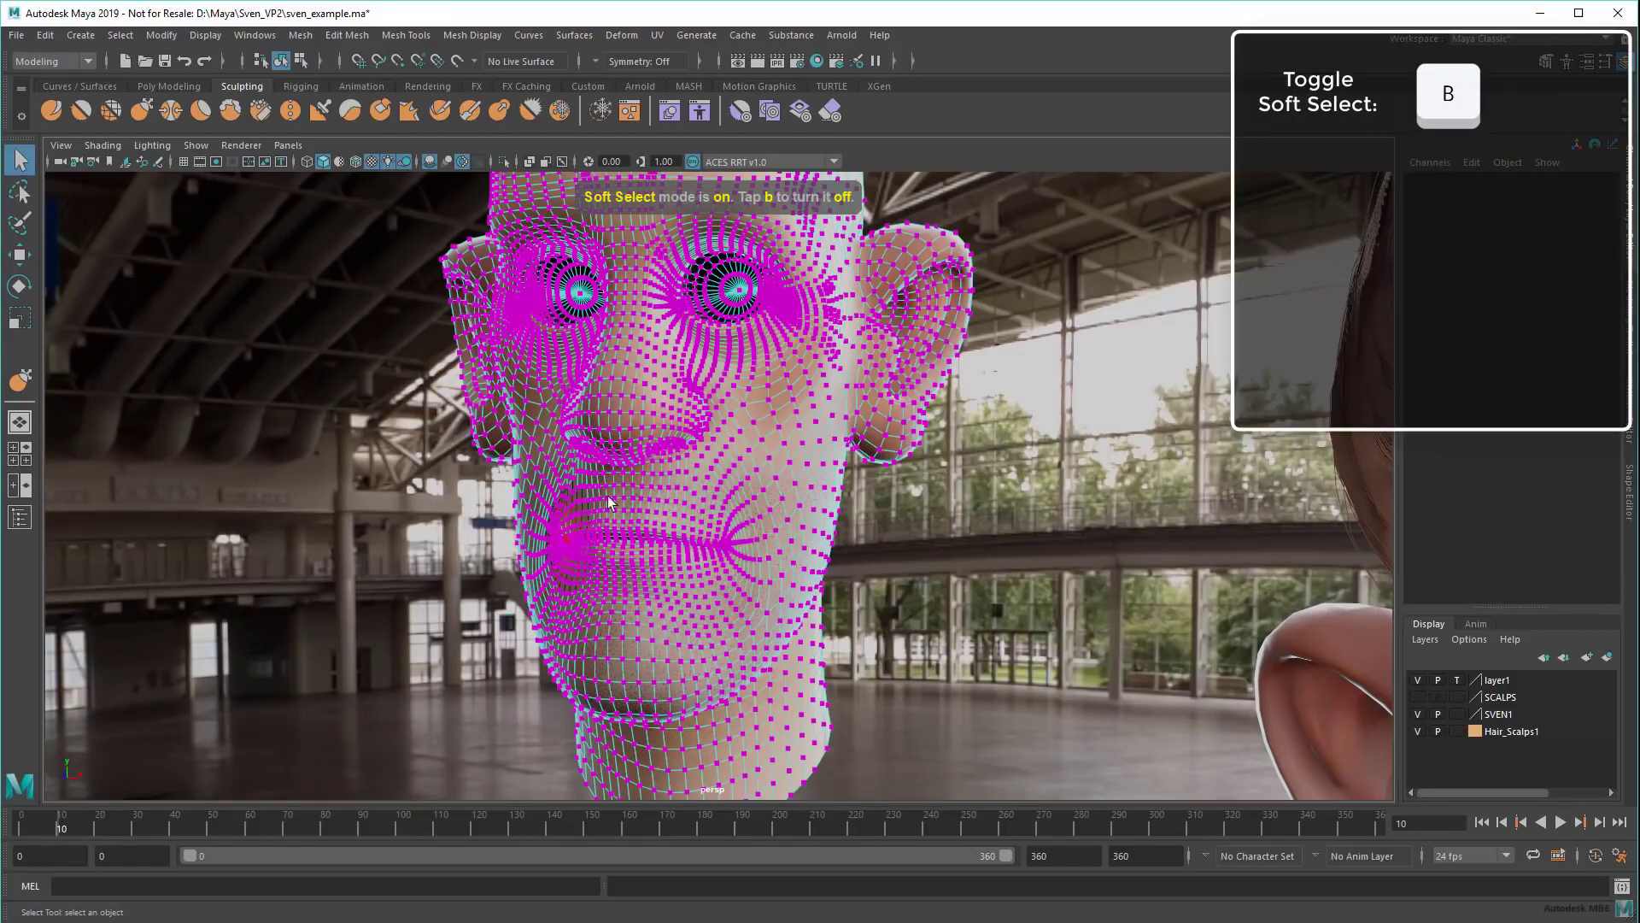
{"action": "left_click", "coordinate": [624, 544]}
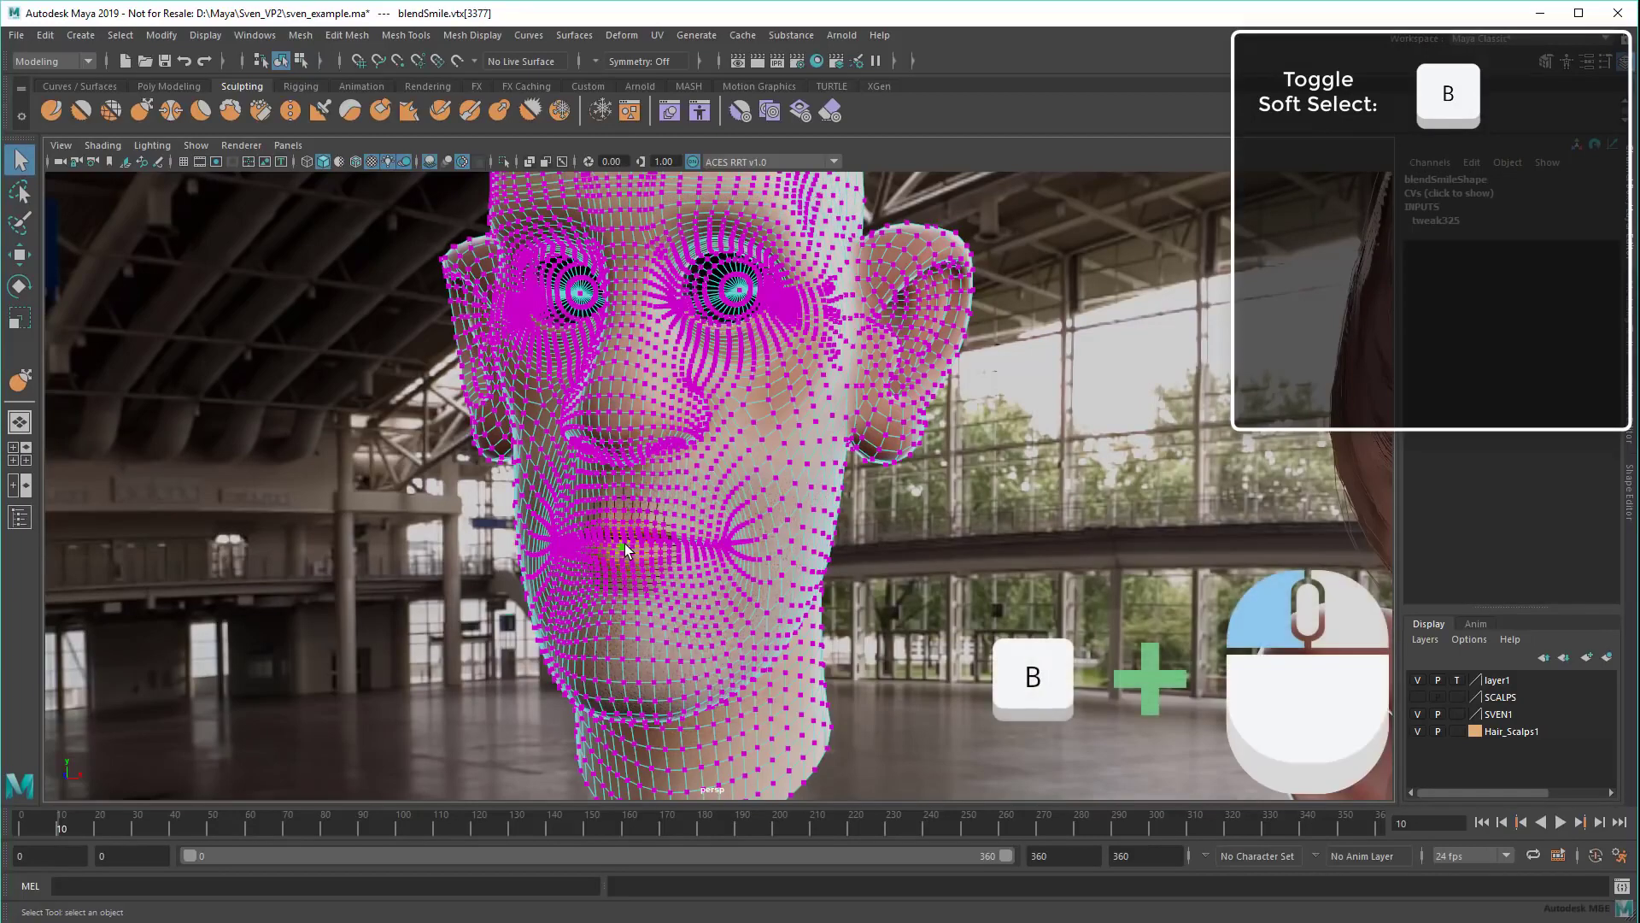
Step: Resize the soft selection falloff, pick more vertices near the mouth, then clear the selection
{"action": "left_click_drag", "start_coordinate": [624, 544], "coordinate": [880, 557]}
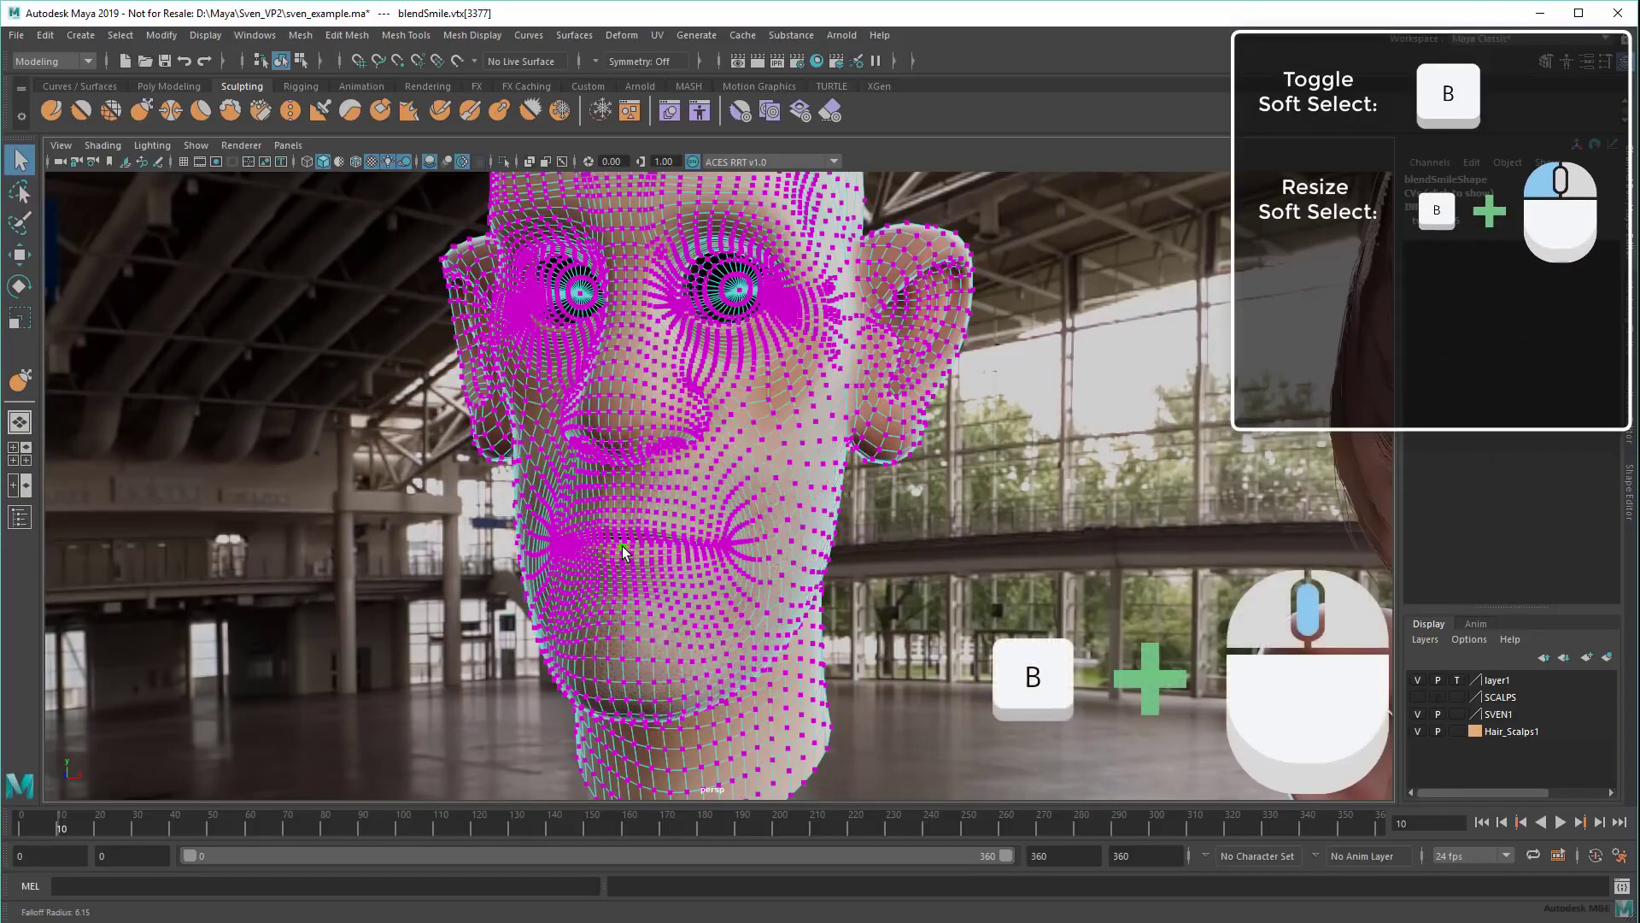
{"action": "middle_click_drag", "start_coordinate": [632, 545], "coordinate": [697, 545]}
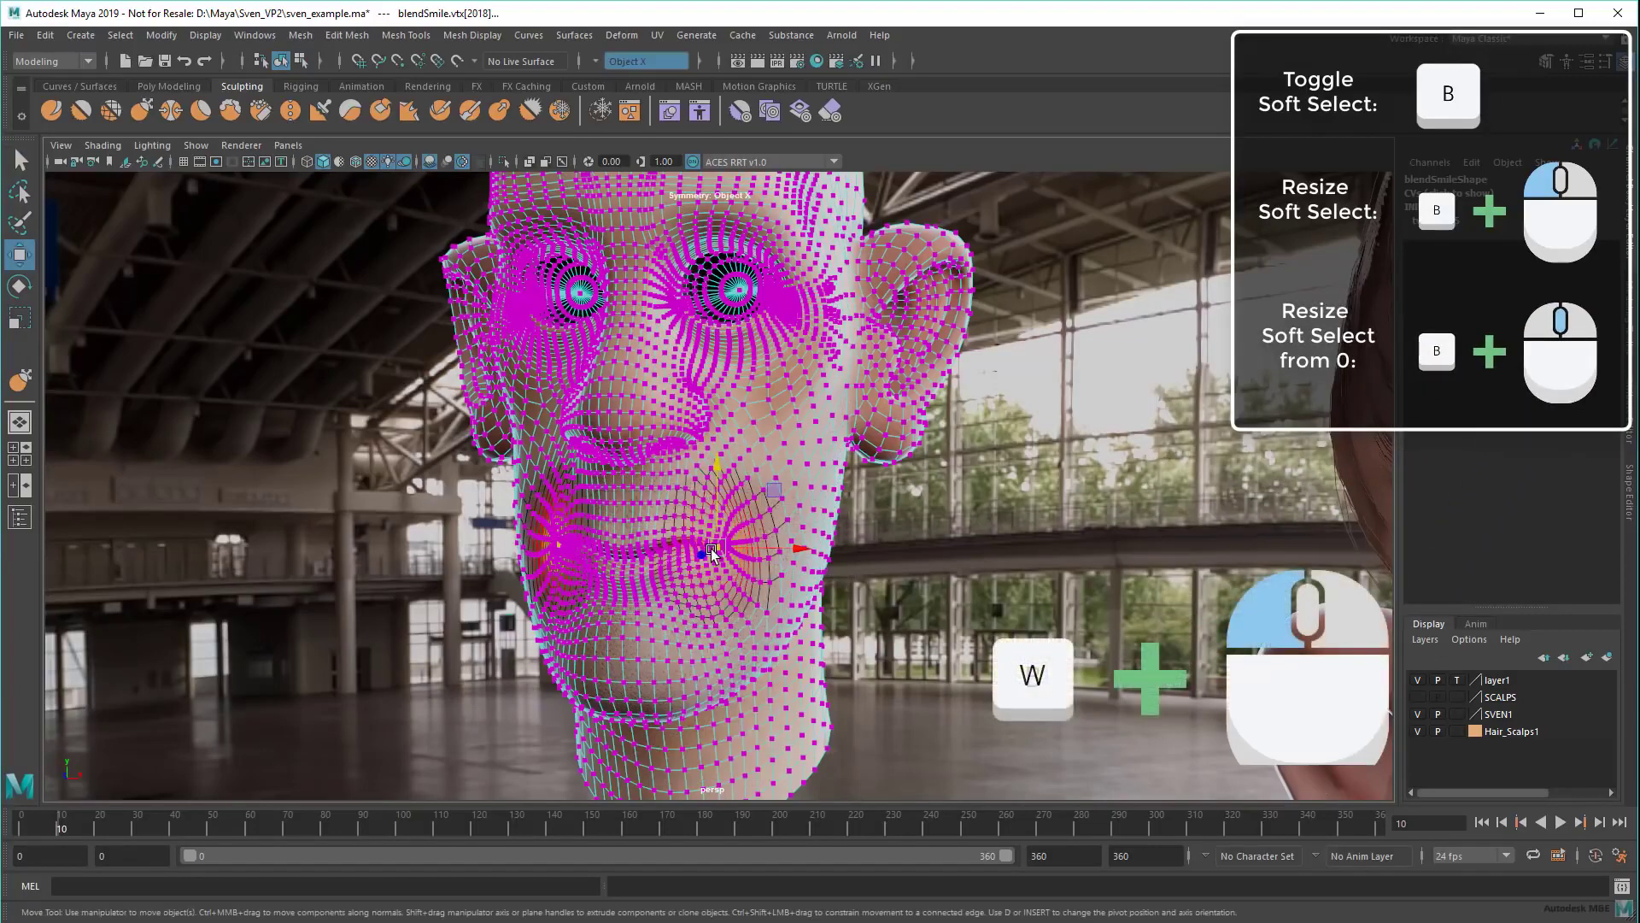
{"action": "middle_click_drag", "start_coordinate": [718, 548], "coordinate": [742, 548]}
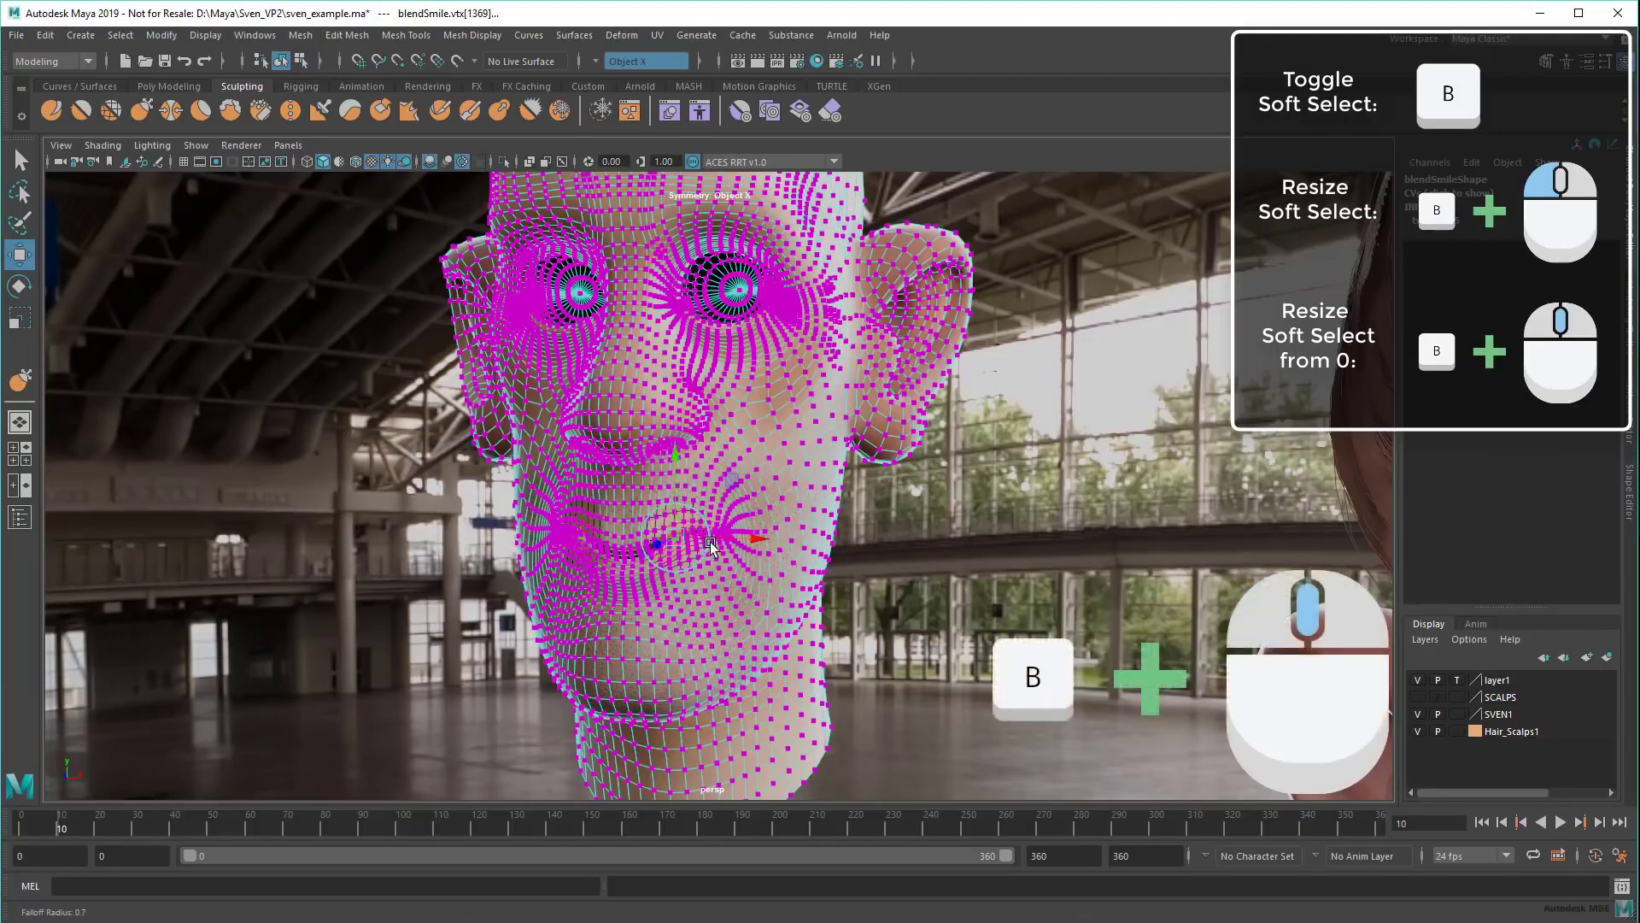
{"action": "left_click", "coordinate": [681, 461]}
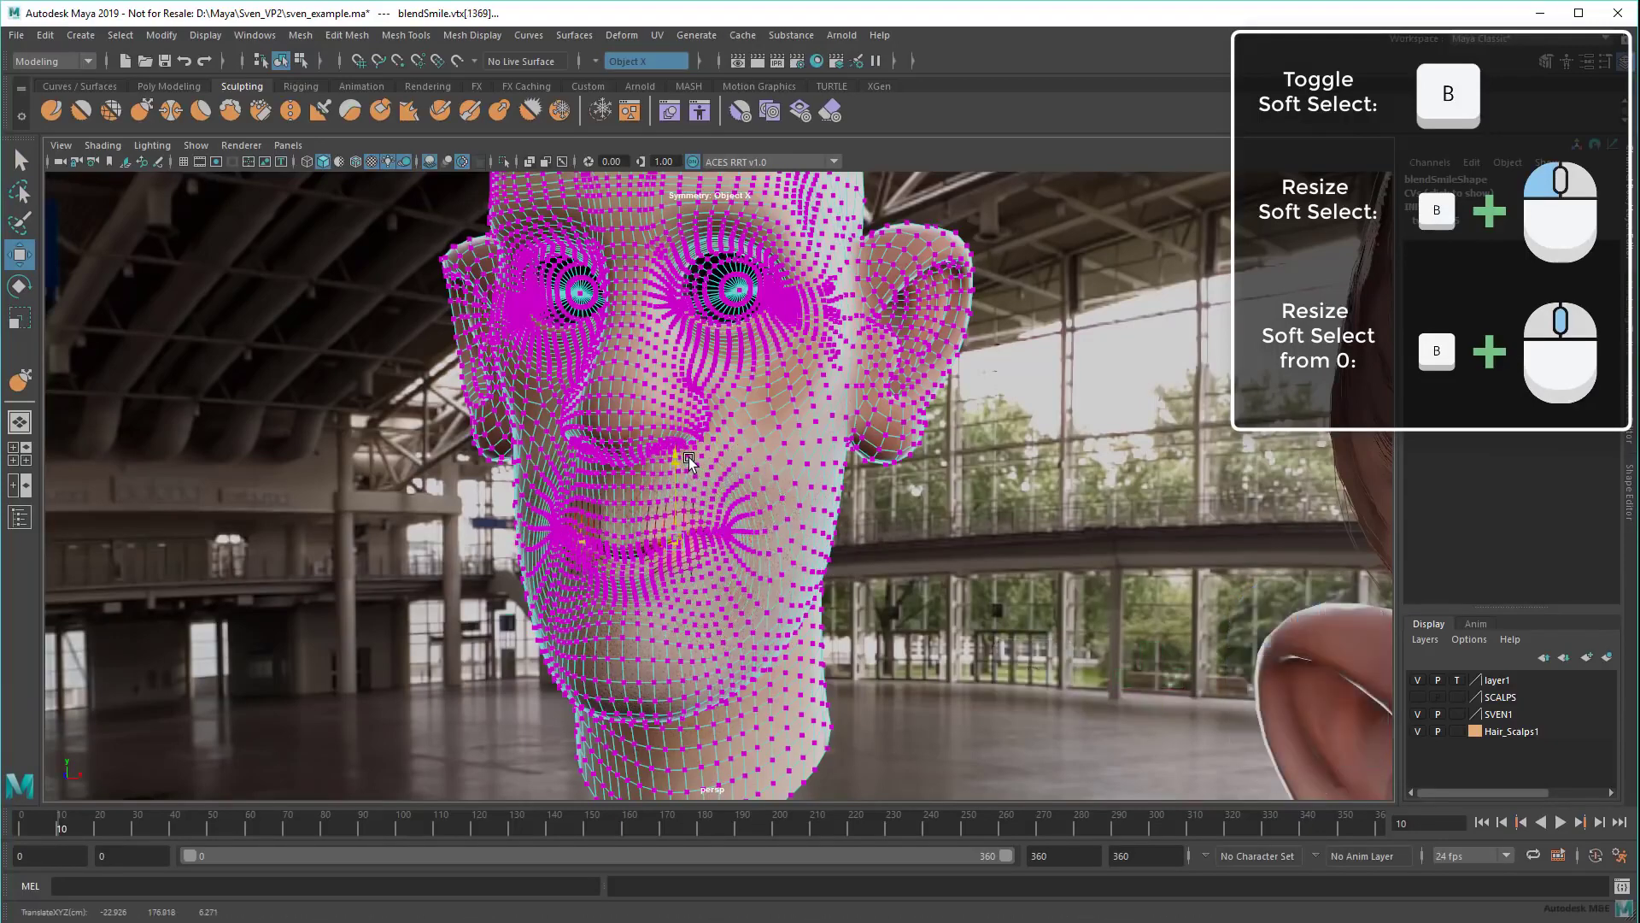
{"action": "left_click", "coordinate": [690, 453]}
{"action": "left_click", "coordinate": [955, 554]}
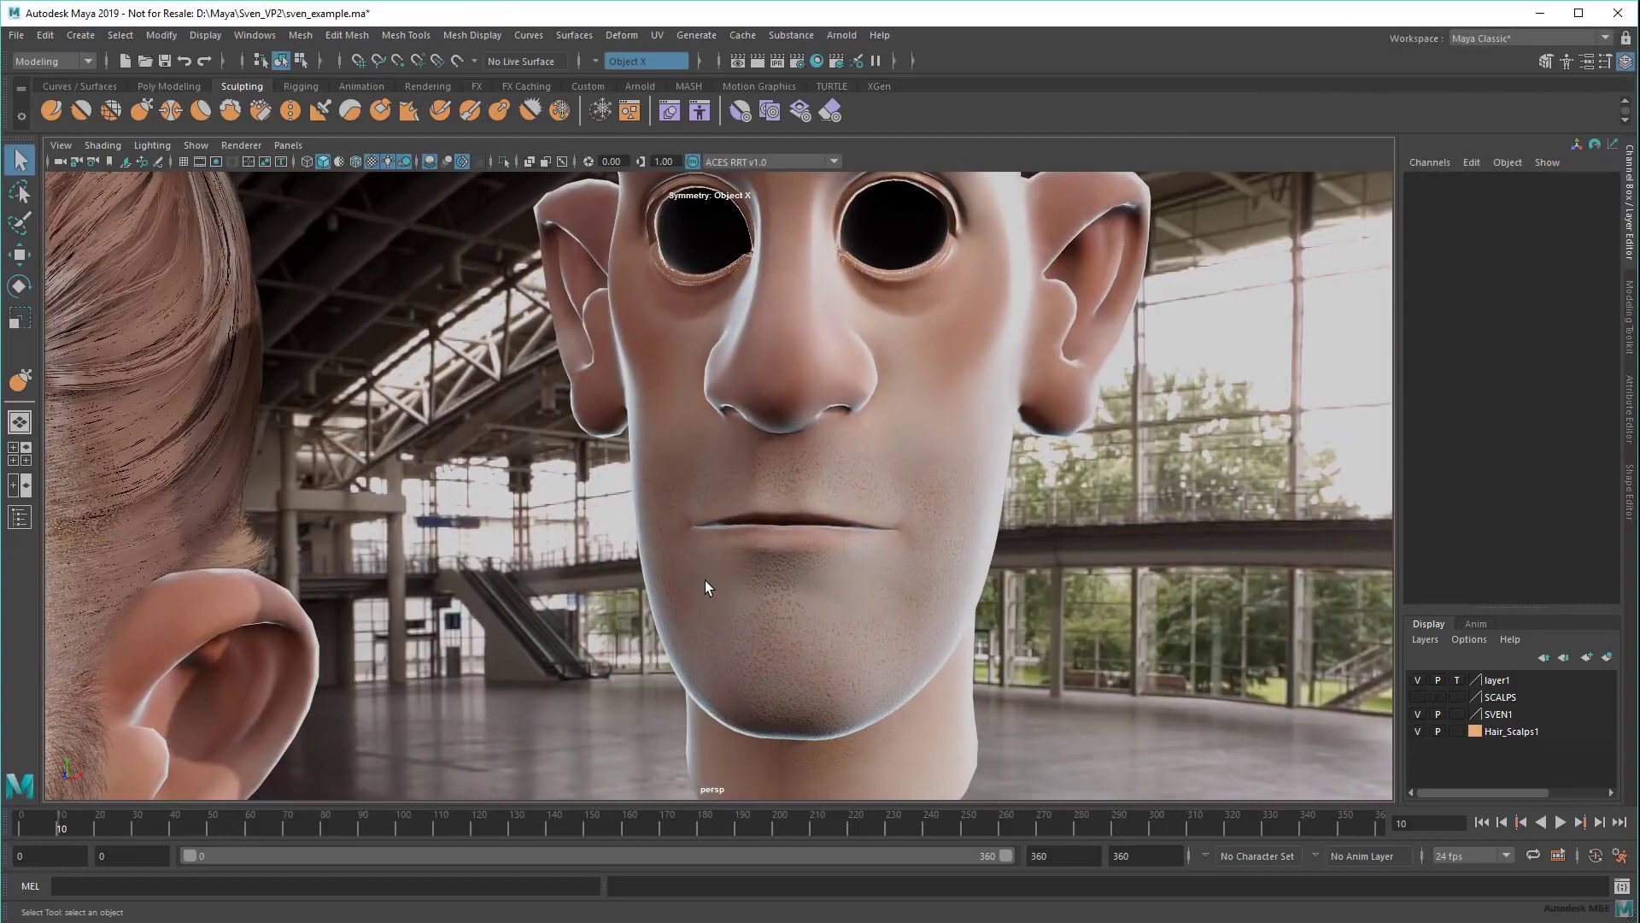
Step: On the right head, choose the Grab brush with size about 1.88 and set its strength
{"action": "left_click", "coordinate": [705, 580]}
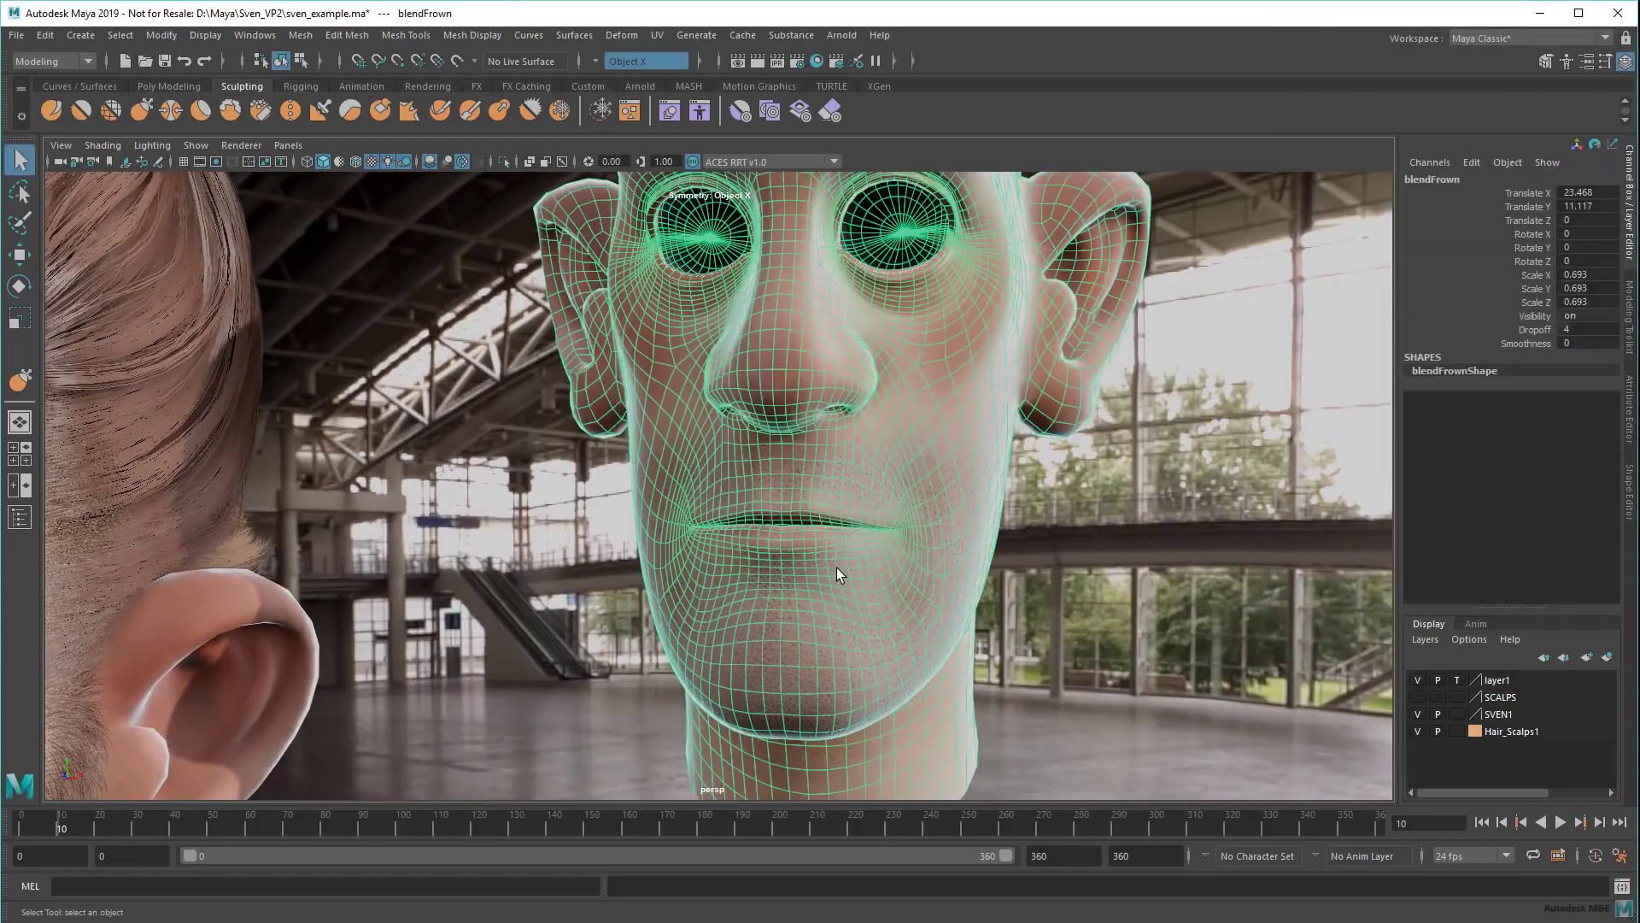
{"action": "left_click", "coordinate": [146, 114]}
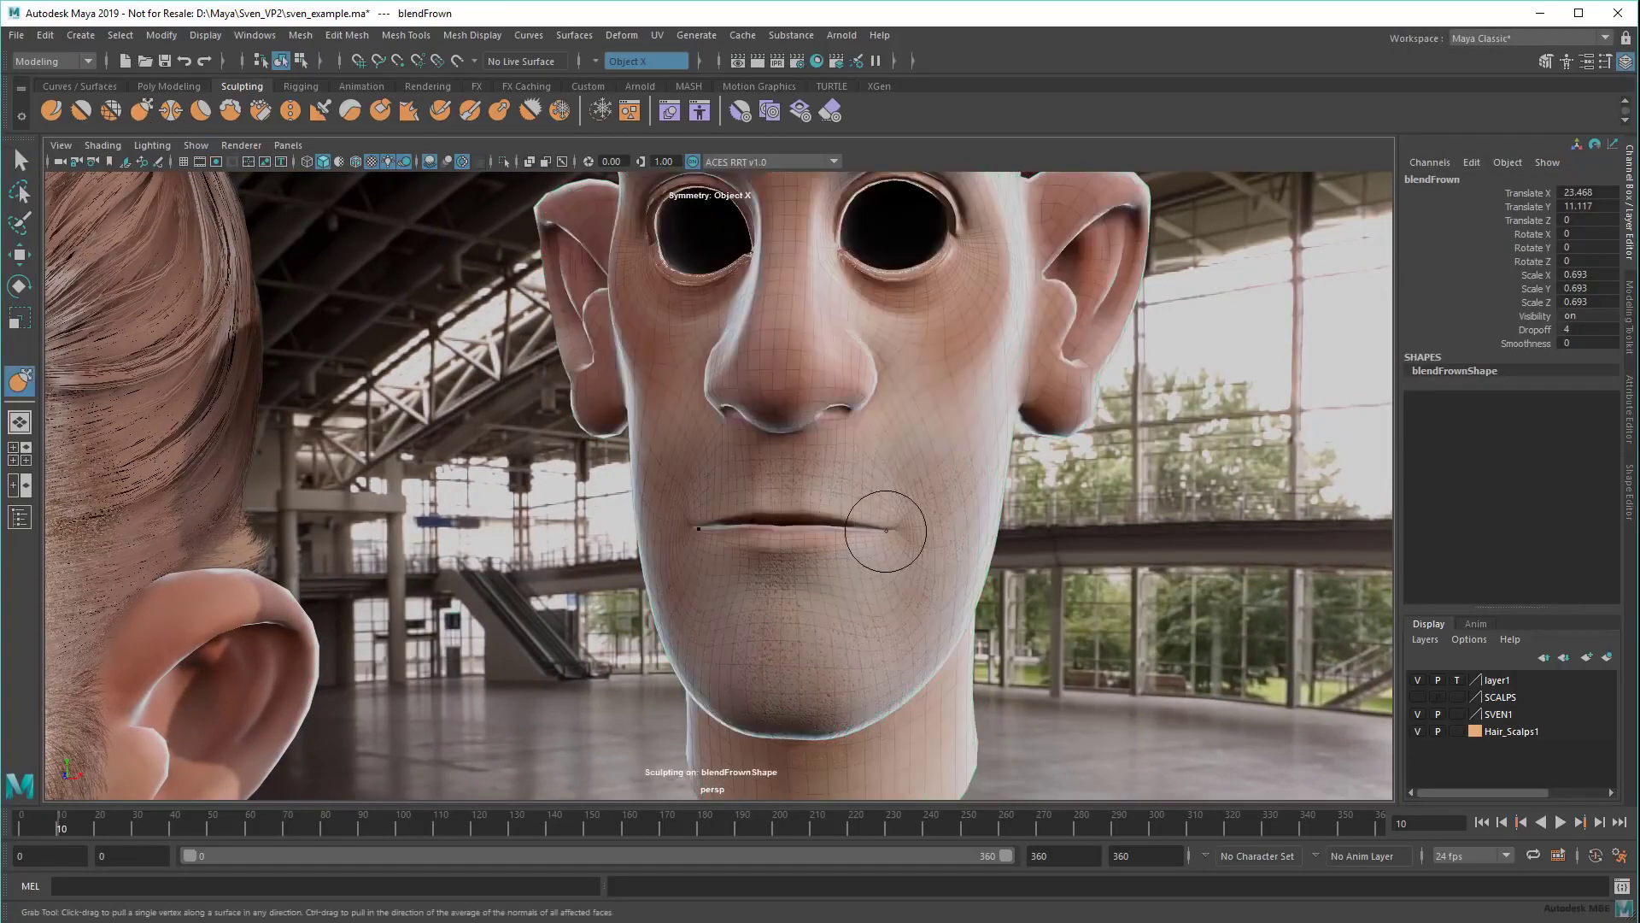
{"action": "key", "text": "b"}
{"action": "mouse_move", "coordinate": [891, 529]}
{"action": "left_mouse_down"}
{"action": "mouse_move", "coordinate": [923, 529]}
{"action": "mouse_move", "coordinate": [867, 529]}
{"action": "left_mouse_up"}
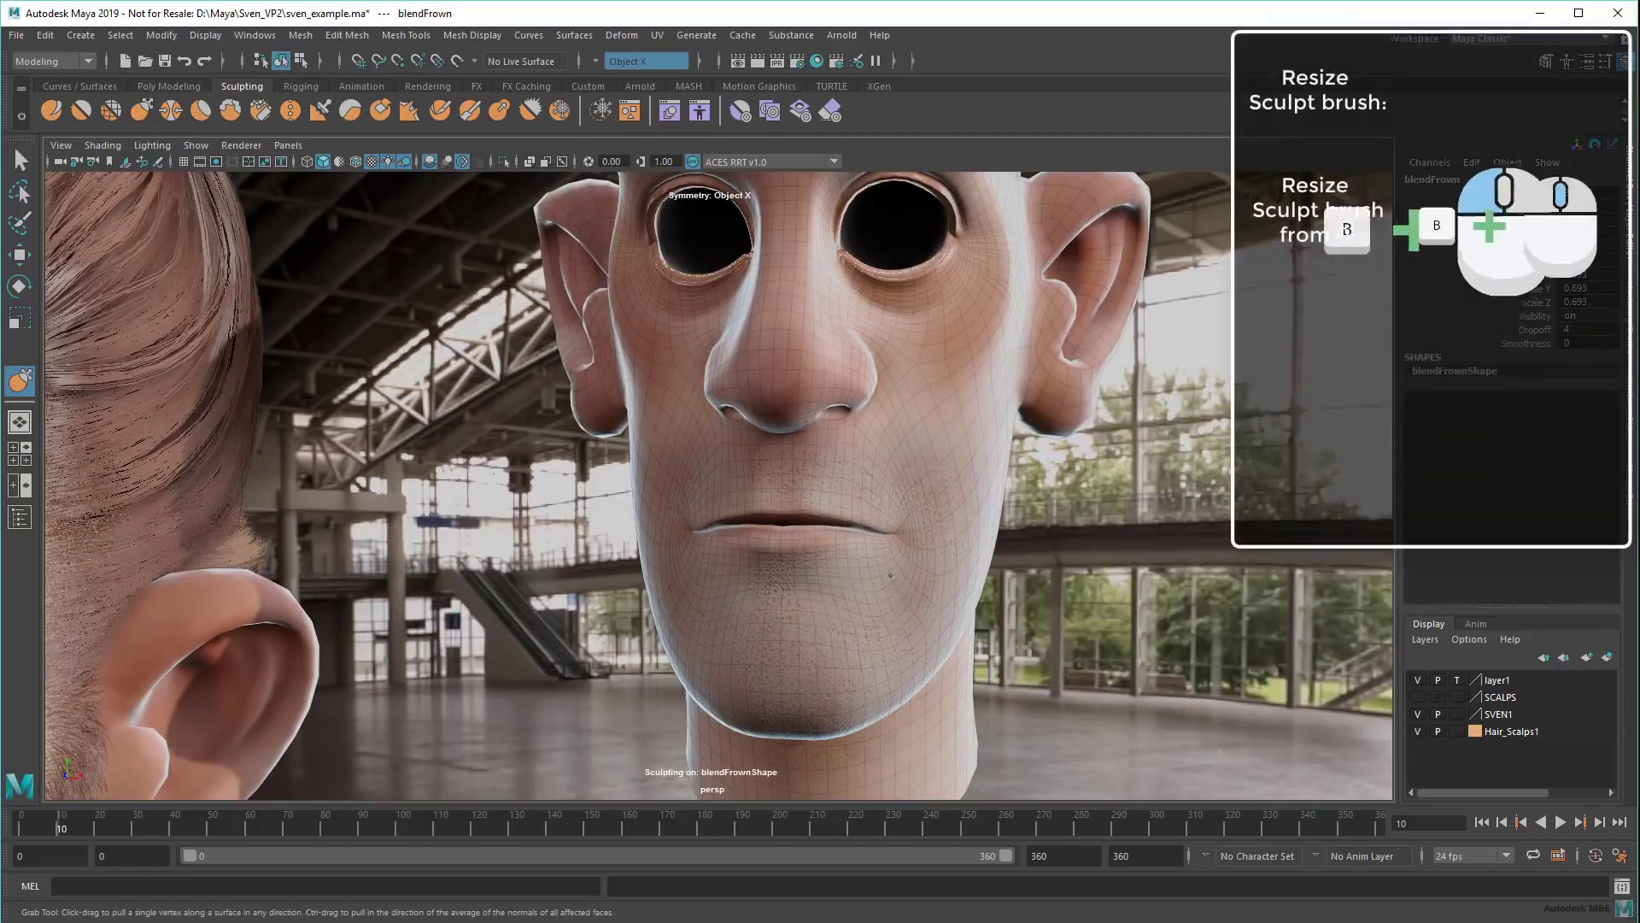
{"action": "key", "text": "m"}
{"action": "left_click_drag", "start_coordinate": [890, 545], "coordinate": [890, 545]}
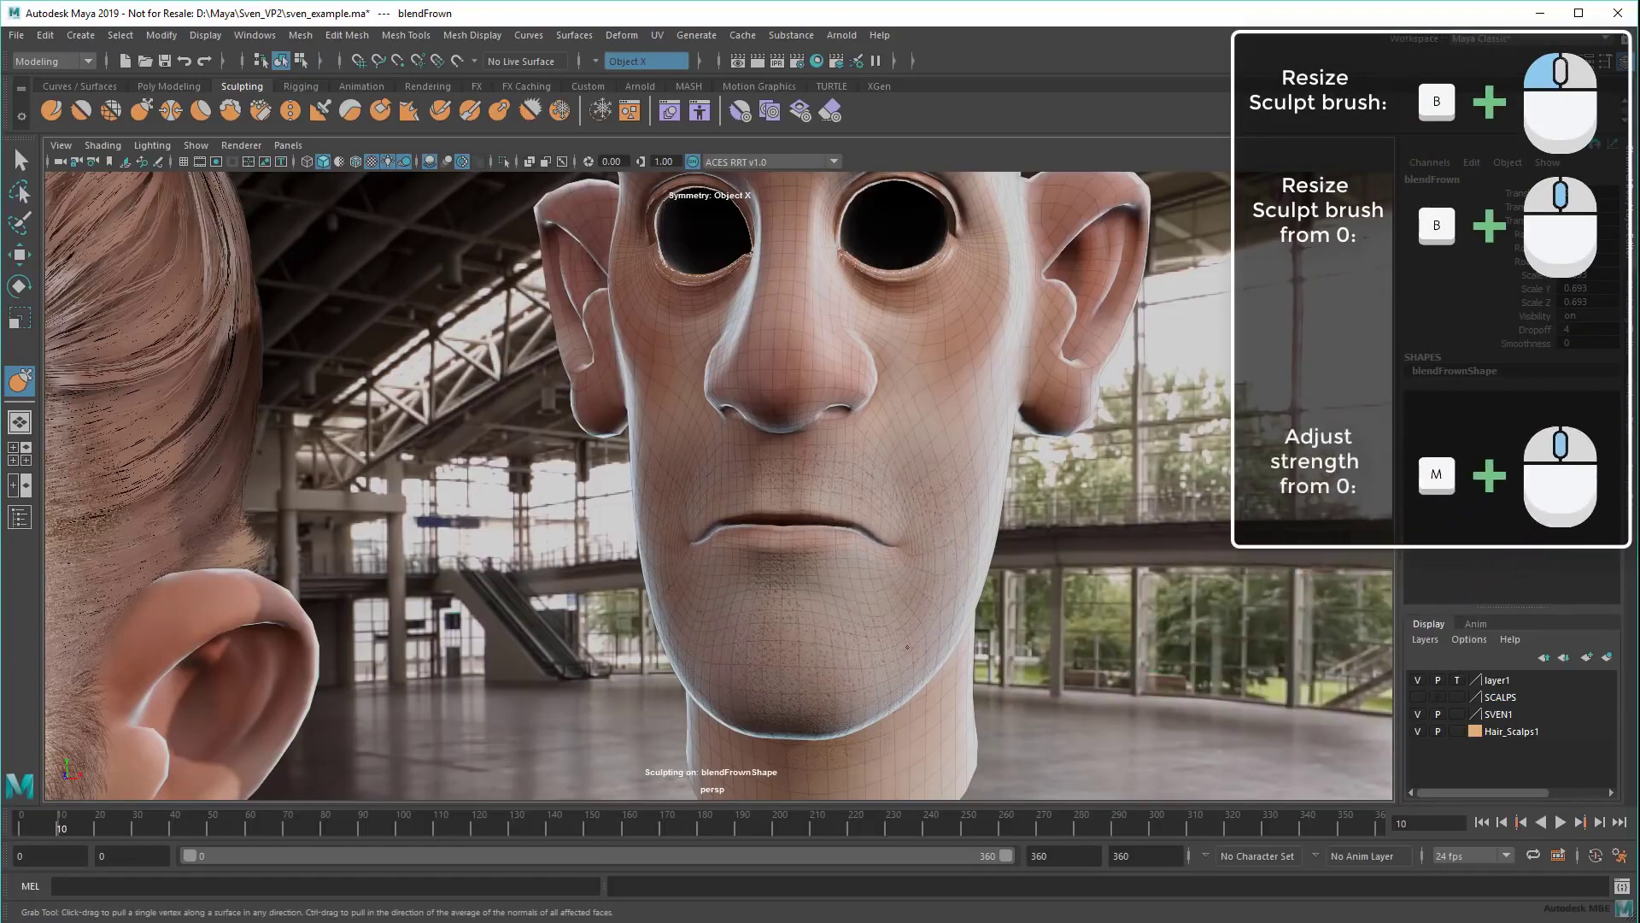
Step: Raise brush strength to about 2.3, drag the mouth corners down, then deselect
{"action": "key", "text": "m"}
{"action": "left_click_drag", "start_coordinate": [897, 550], "coordinate": [896, 420]}
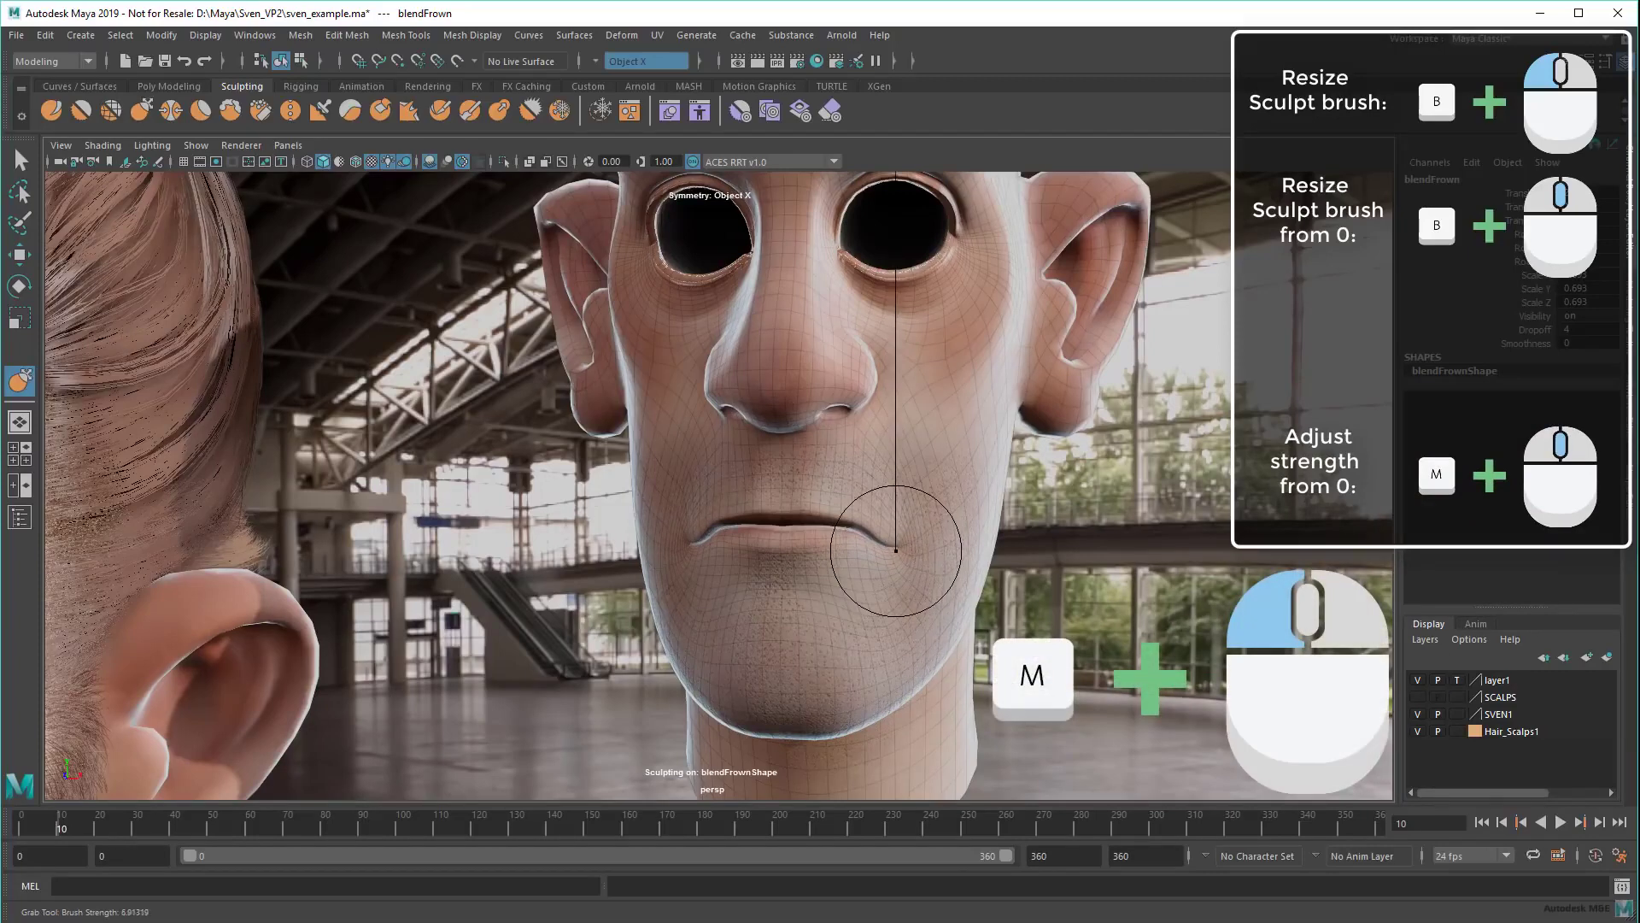
{"action": "left_click_drag", "start_coordinate": [896, 550], "coordinate": [896, 583]}
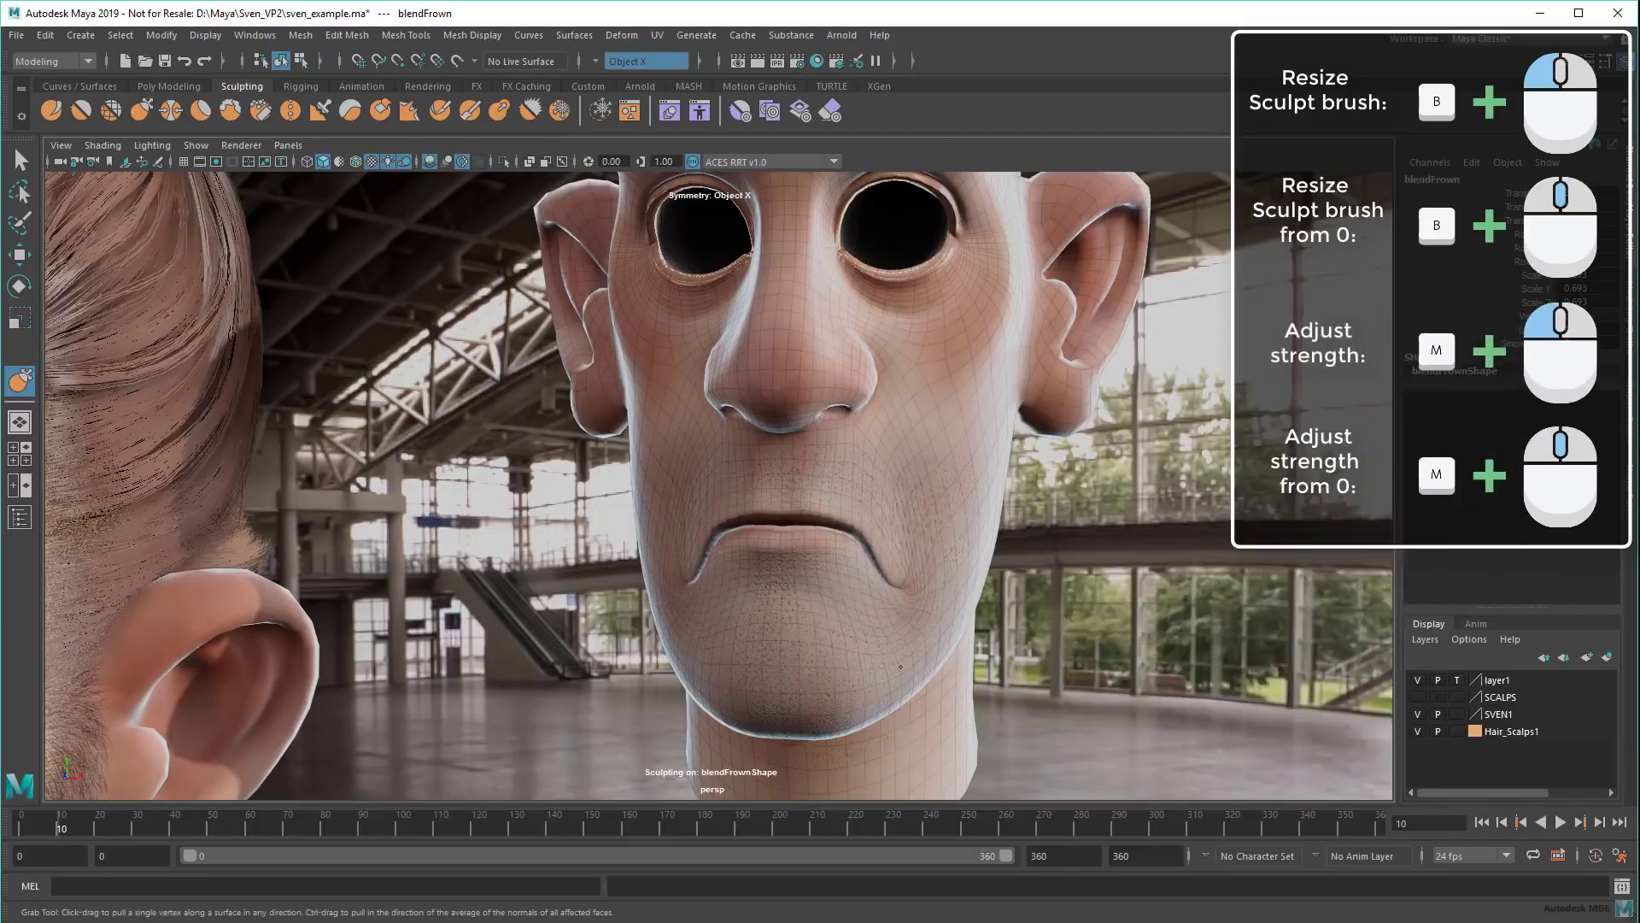
{"action": "key", "text": "q"}
{"action": "left_click", "coordinate": [945, 550]}
{"action": "scroll", "coordinate": [1065, 569], "scroll_direction": "down", "scroll_amount": 5}
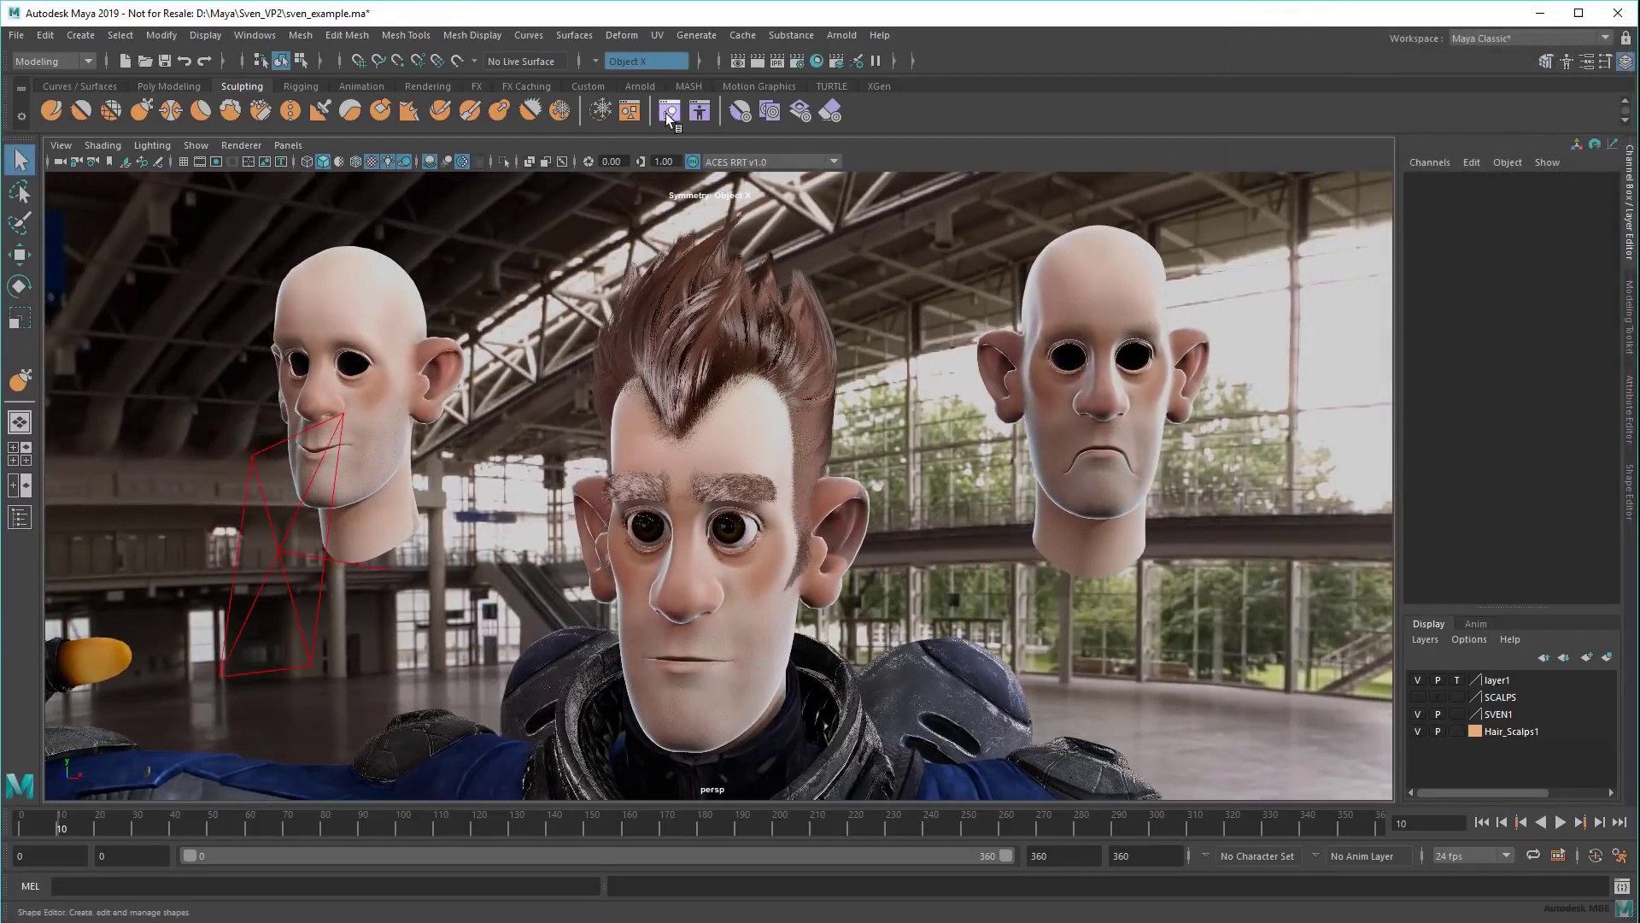
Step: In the Shape Editor, add the smiling and frowning heads as blend shapes on the character head
{"action": "left_click", "coordinate": [670, 112]}
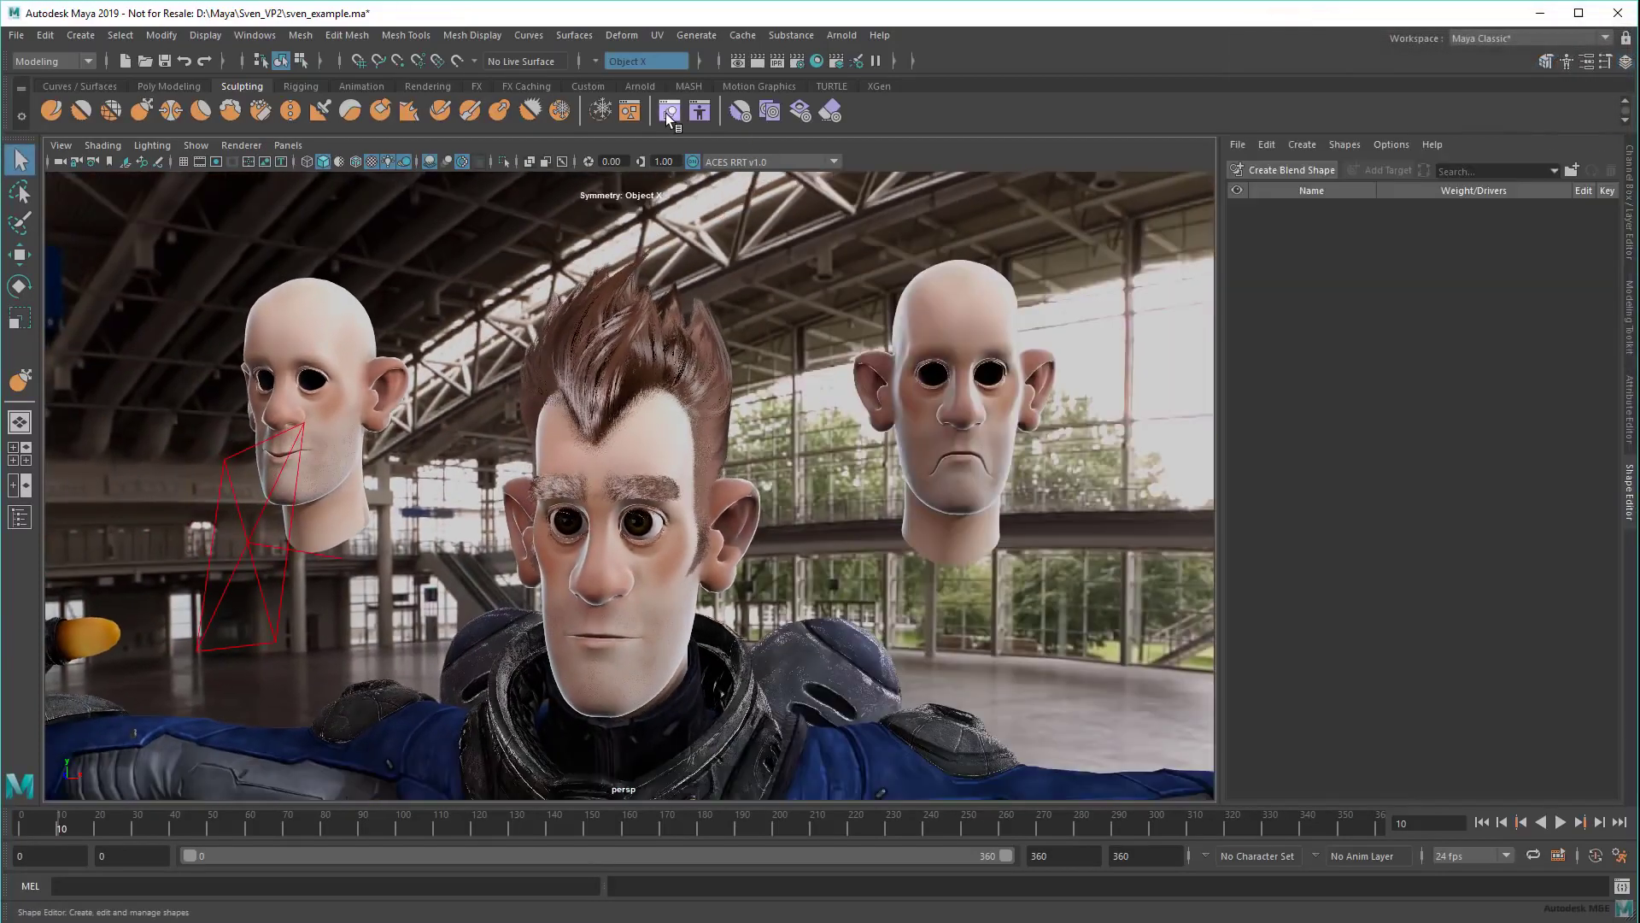
{"action": "left_click", "coordinate": [315, 386]}
{"action": "left_click", "coordinate": [649, 426], "text": "shift"}
{"action": "left_click", "coordinate": [1290, 170]}
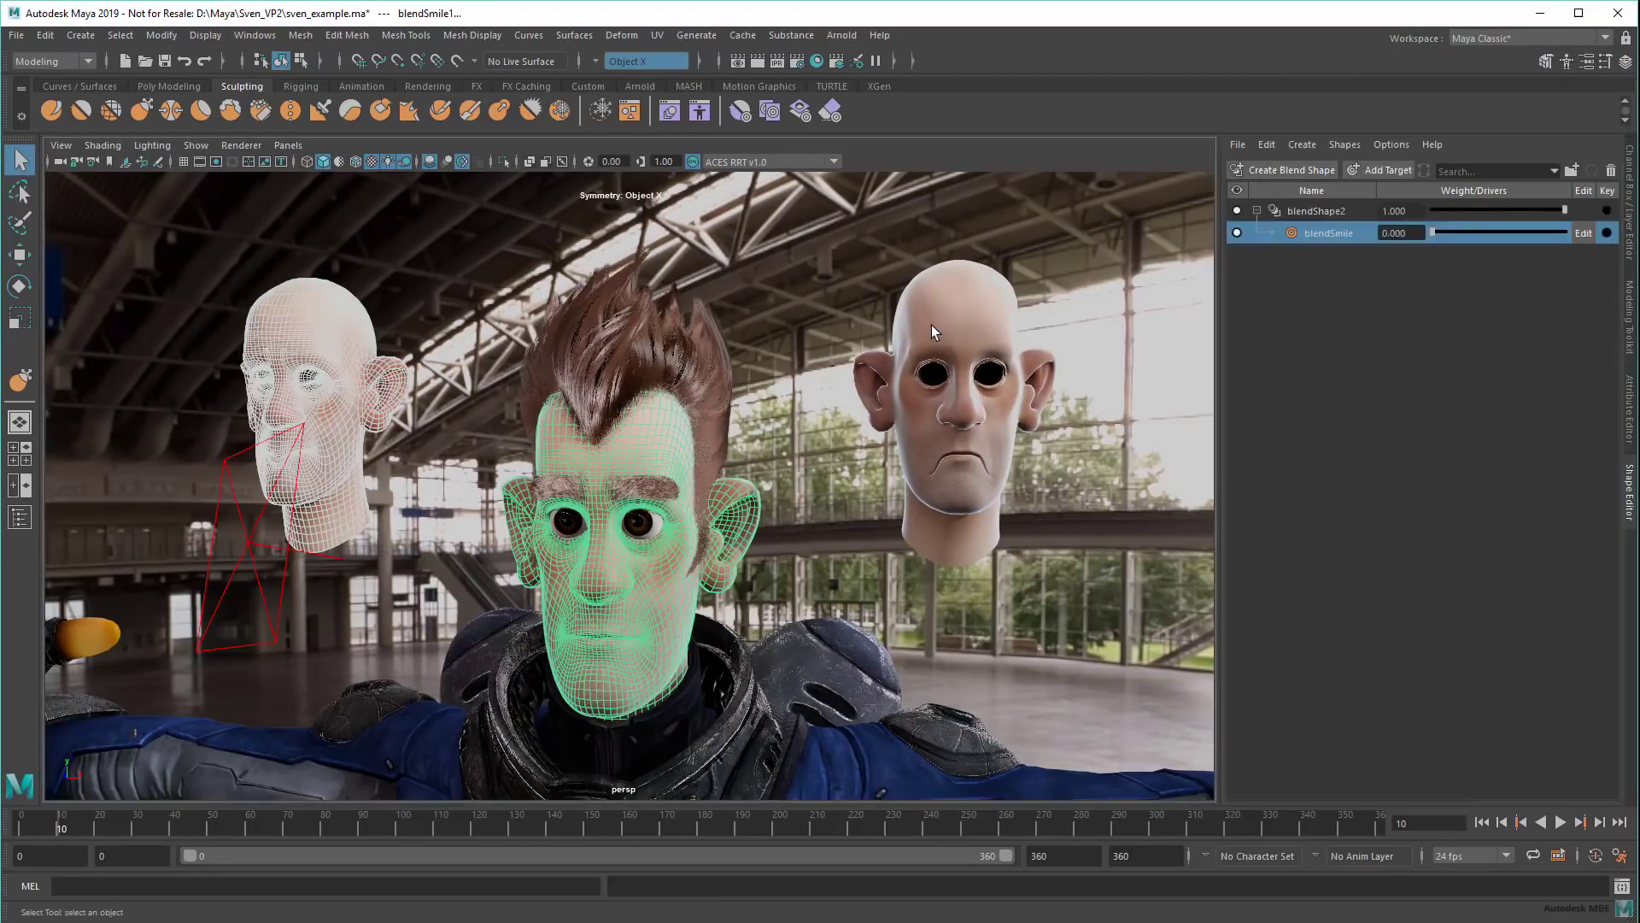
{"action": "left_click", "coordinate": [932, 334]}
{"action": "left_click", "coordinate": [657, 584], "text": "shift"}
{"action": "left_click", "coordinate": [1291, 171]}
Step: Clear the selection and test-blend the character head toward the smile and frown
{"action": "left_click", "coordinate": [1352, 406]}
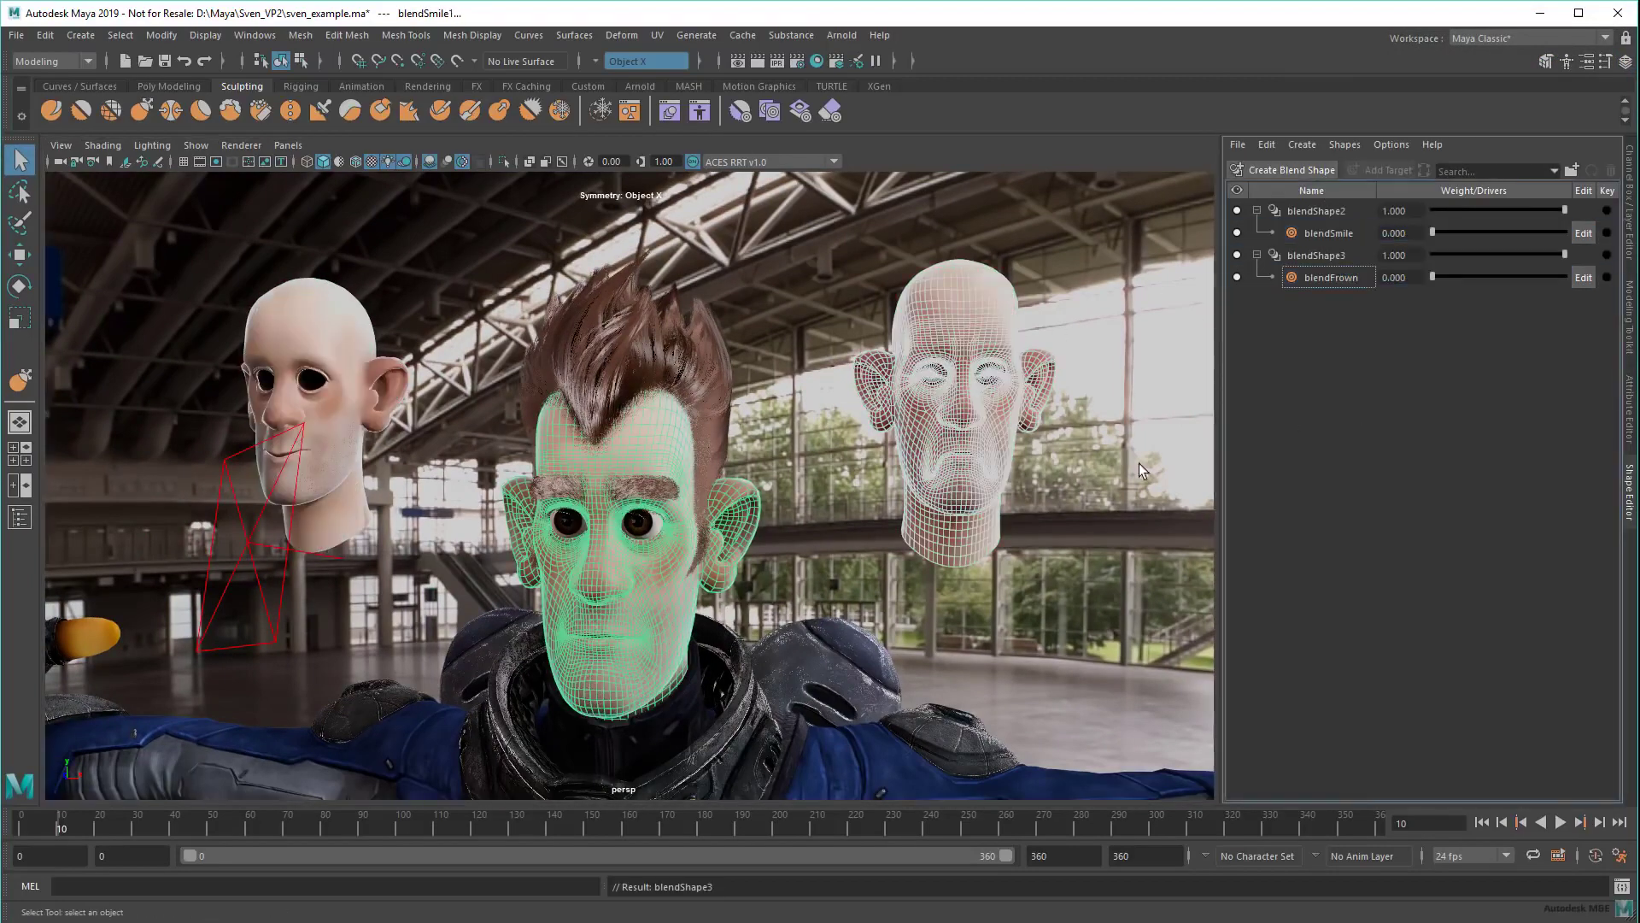
{"action": "left_click", "coordinate": [1128, 488]}
{"action": "left_click_drag", "start_coordinate": [1433, 232], "coordinate": [1531, 232]}
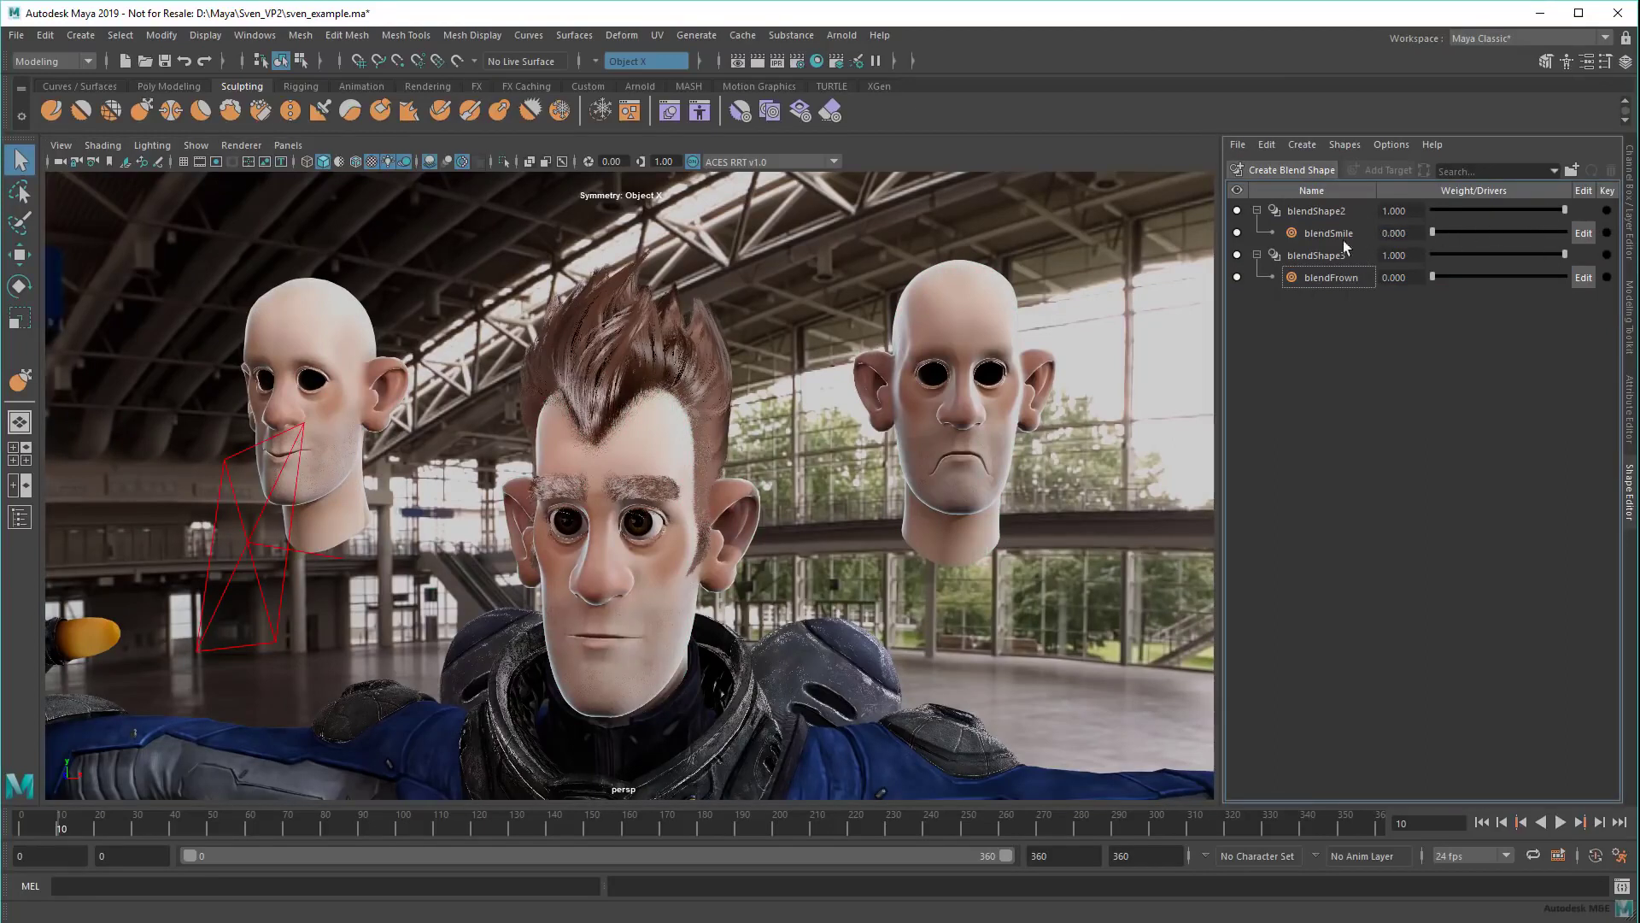
{"action": "mouse_move", "coordinate": [1433, 276]}
{"action": "left_mouse_down"}
{"action": "mouse_move", "coordinate": [1481, 278]}
{"action": "mouse_move", "coordinate": [1391, 301]}
{"action": "left_mouse_up"}
Step: Close the Shape Editor, turn on Show > Controllers, and pull back to see the character
{"action": "left_click", "coordinate": [1627, 257]}
{"action": "left_click", "coordinate": [197, 145]}
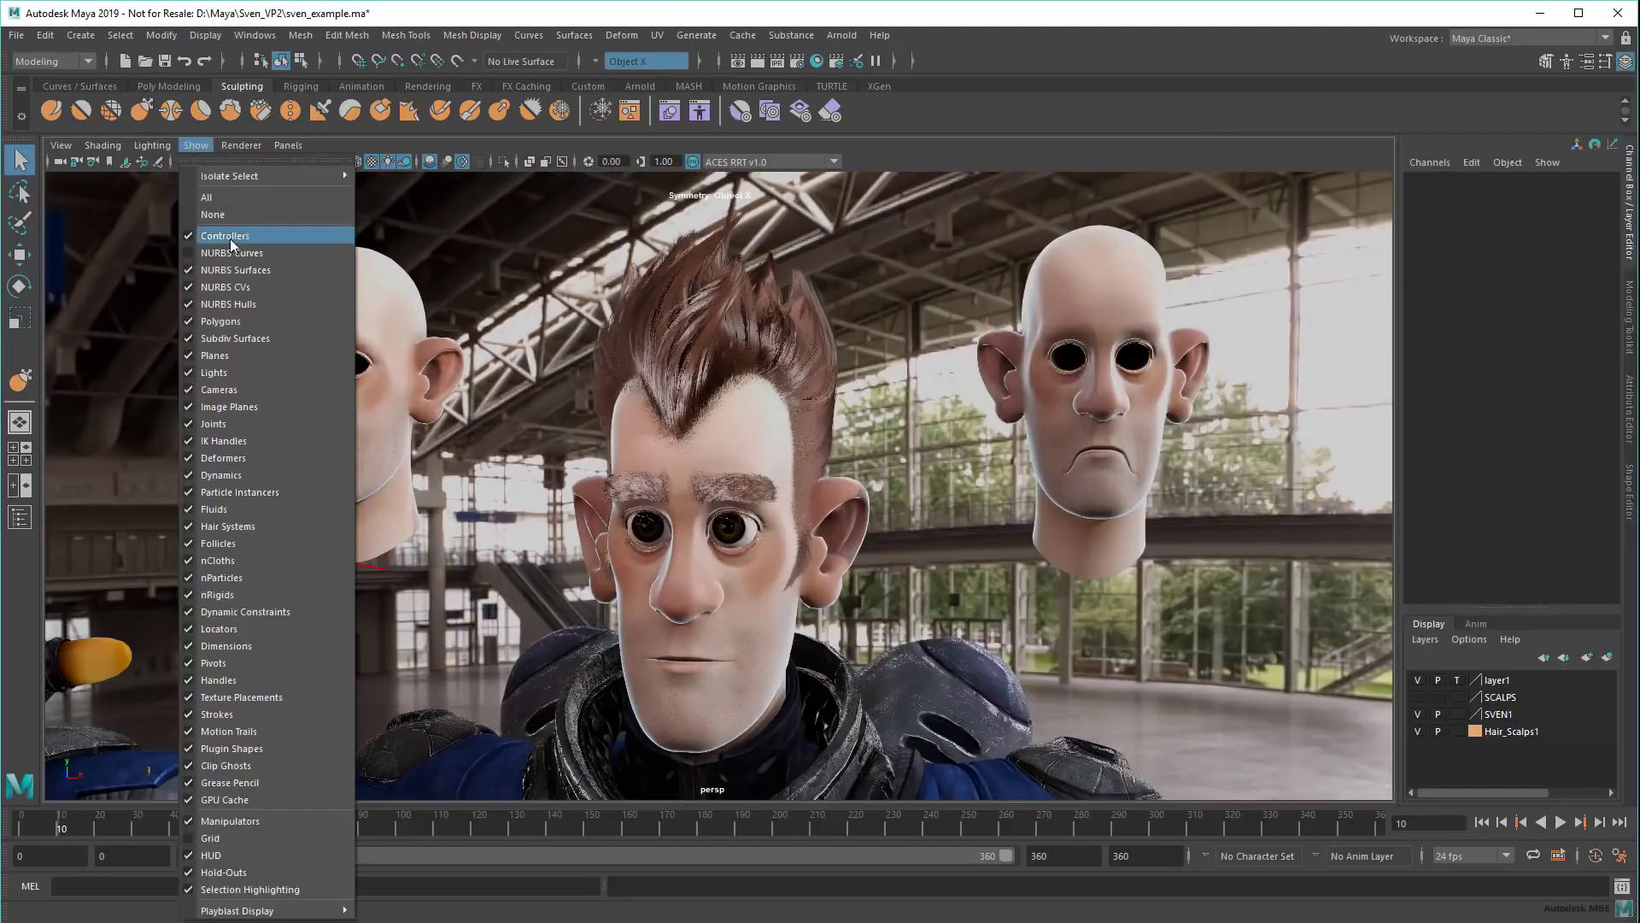
{"action": "left_click", "coordinate": [256, 246]}
{"action": "scroll", "coordinate": [770, 513], "scroll_direction": "down", "scroll_amount": 3}
{"action": "mouse_move", "coordinate": [770, 513]}
{"action": "left_mouse_down", "text": "alt"}
{"action": "mouse_move", "coordinate": [806, 580]}
{"action": "mouse_move", "coordinate": [534, 402]}
{"action": "left_mouse_up", "text": "alt"}
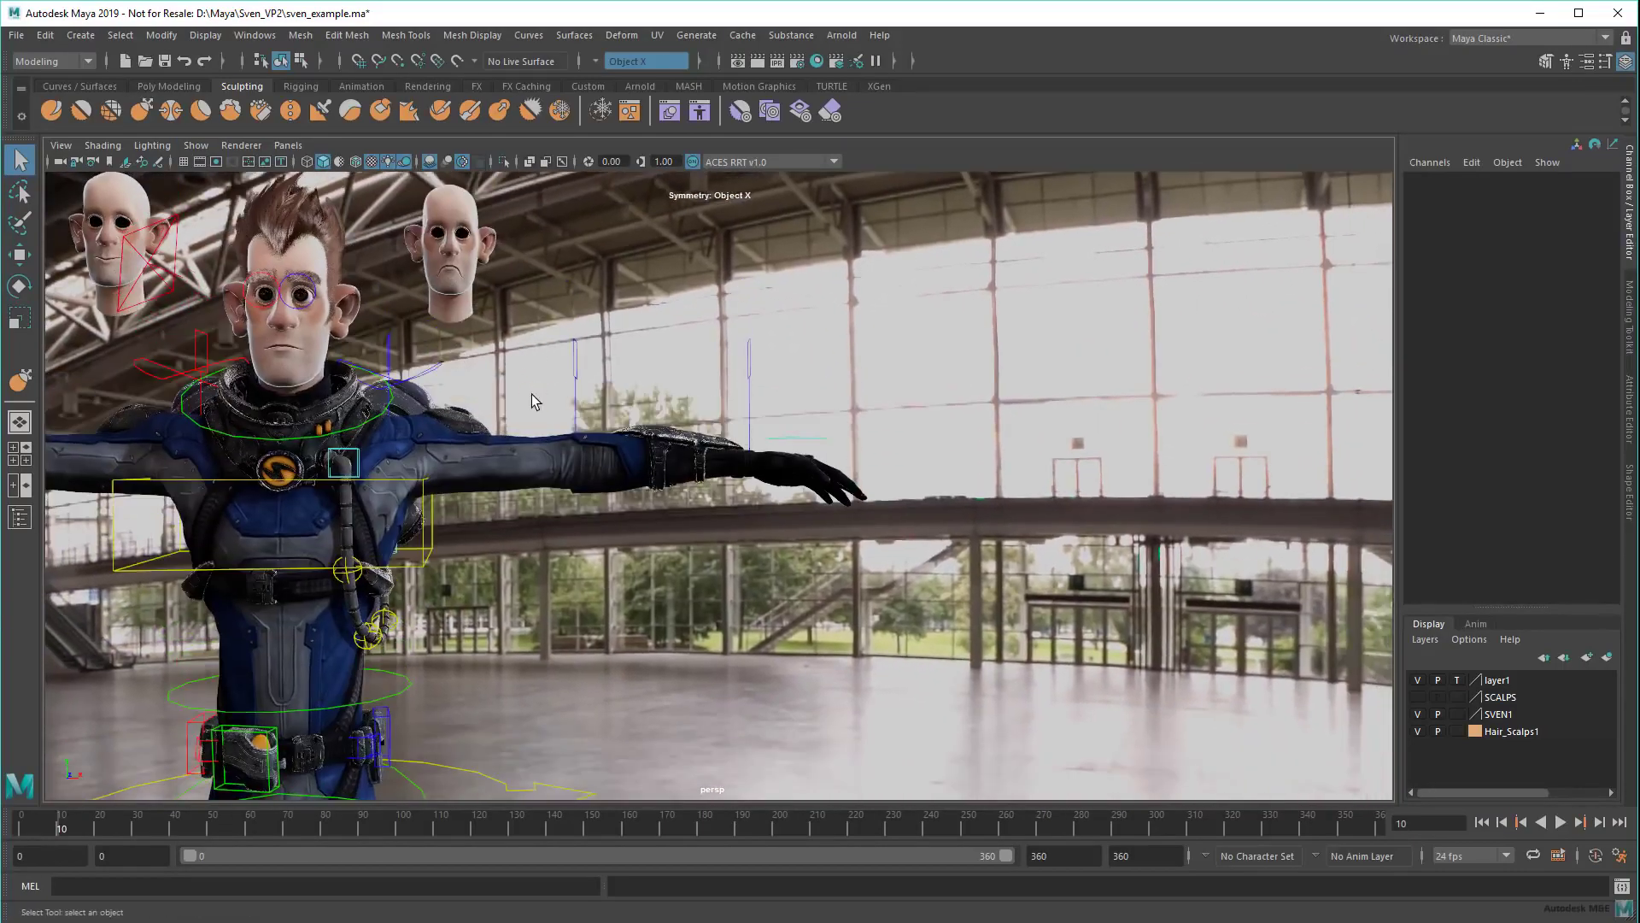
Step: Select the left shoulder control and snap-rotate the arm down
{"action": "left_click", "coordinate": [391, 357]}
{"action": "key", "text": "e"}
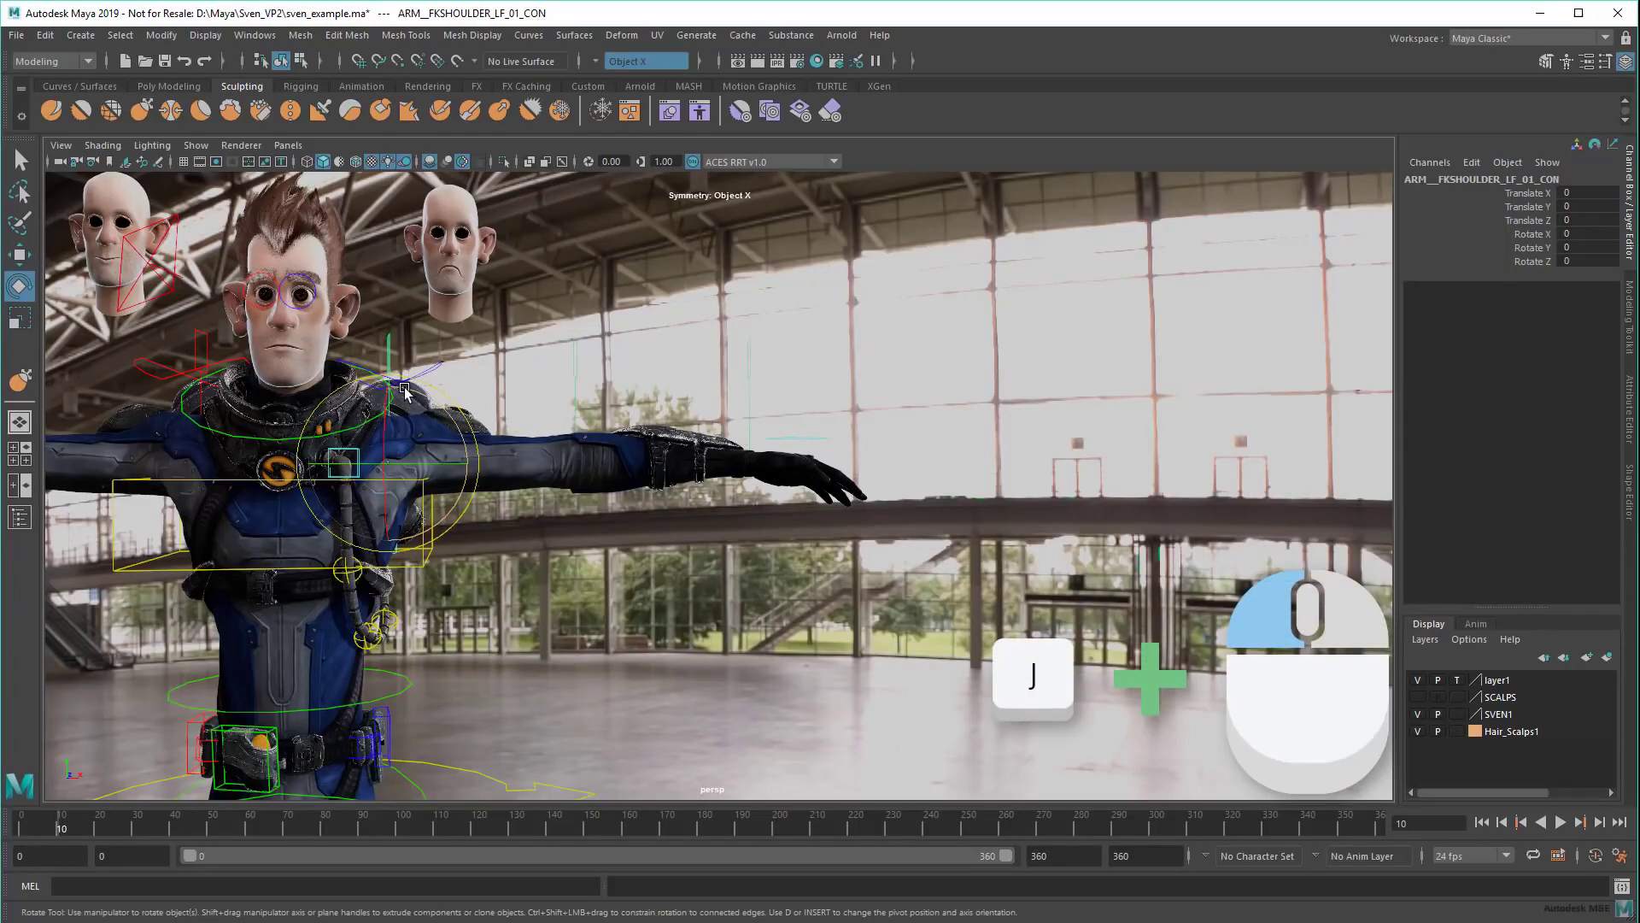
{"action": "mouse_move", "coordinate": [406, 390]}
{"action": "left_mouse_down"}
{"action": "mouse_move", "coordinate": [511, 421]}
{"action": "mouse_move", "coordinate": [471, 414]}
{"action": "left_mouse_up"}
Step: Zoom in on the arm and select the gun barrel's faces
{"action": "left_click", "coordinate": [647, 494]}
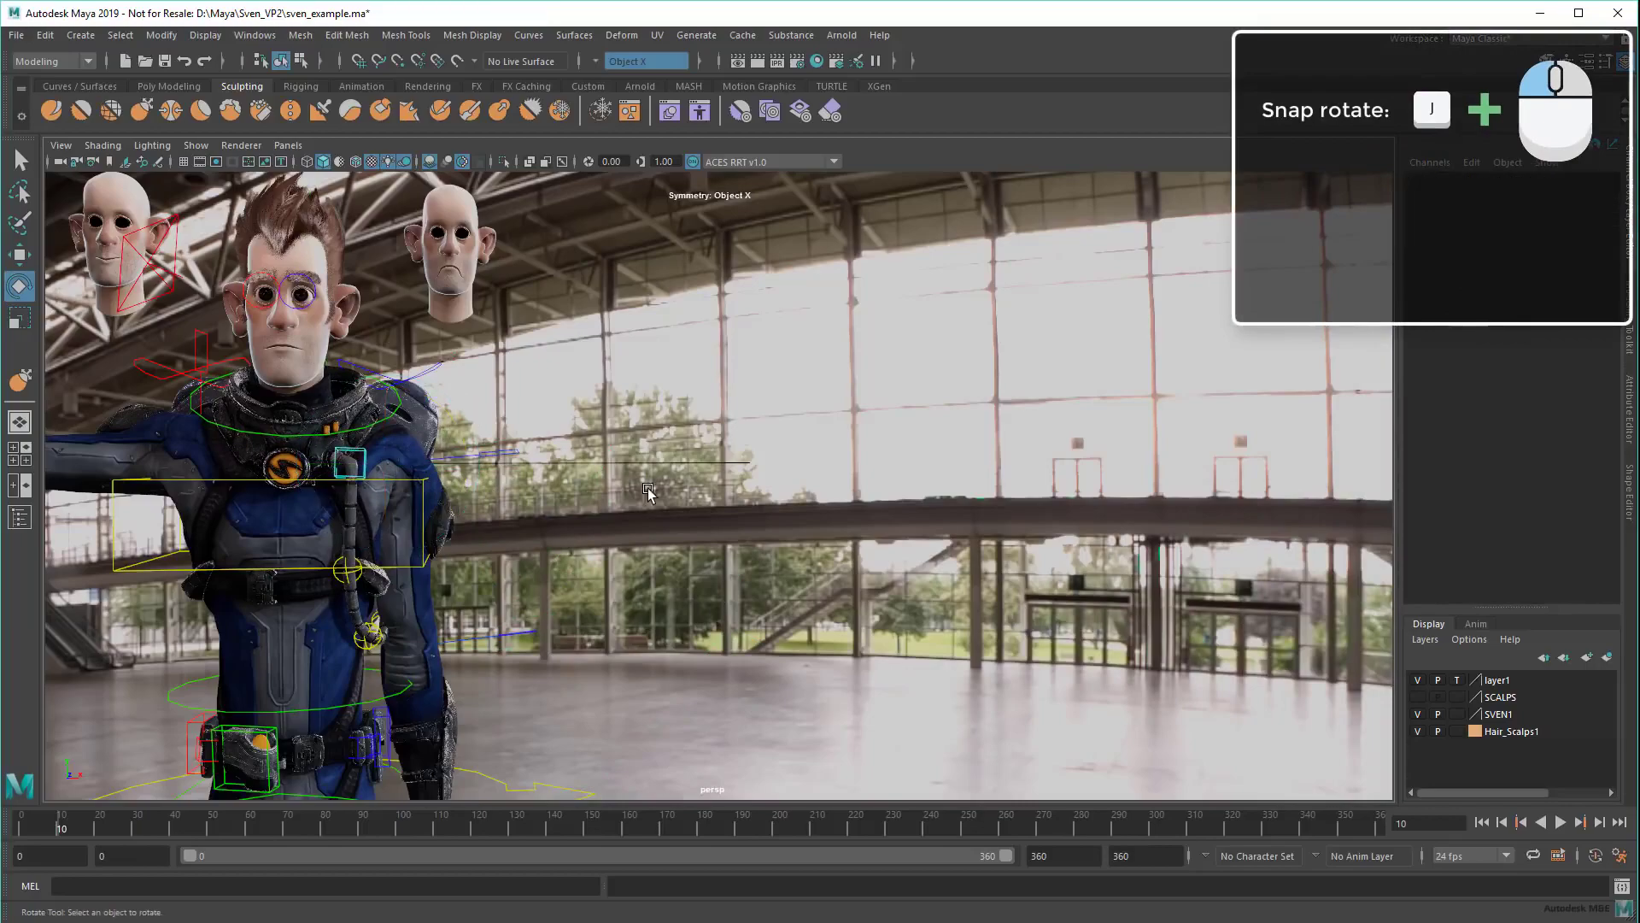
{"action": "mouse_move", "coordinate": [272, 497]}
{"action": "left_mouse_down", "text": "alt"}
{"action": "mouse_move", "coordinate": [844, 554]}
{"action": "mouse_move", "coordinate": [935, 476]}
{"action": "mouse_move", "coordinate": [880, 555]}
{"action": "left_mouse_up", "text": "alt"}
{"action": "key", "text": "q"}
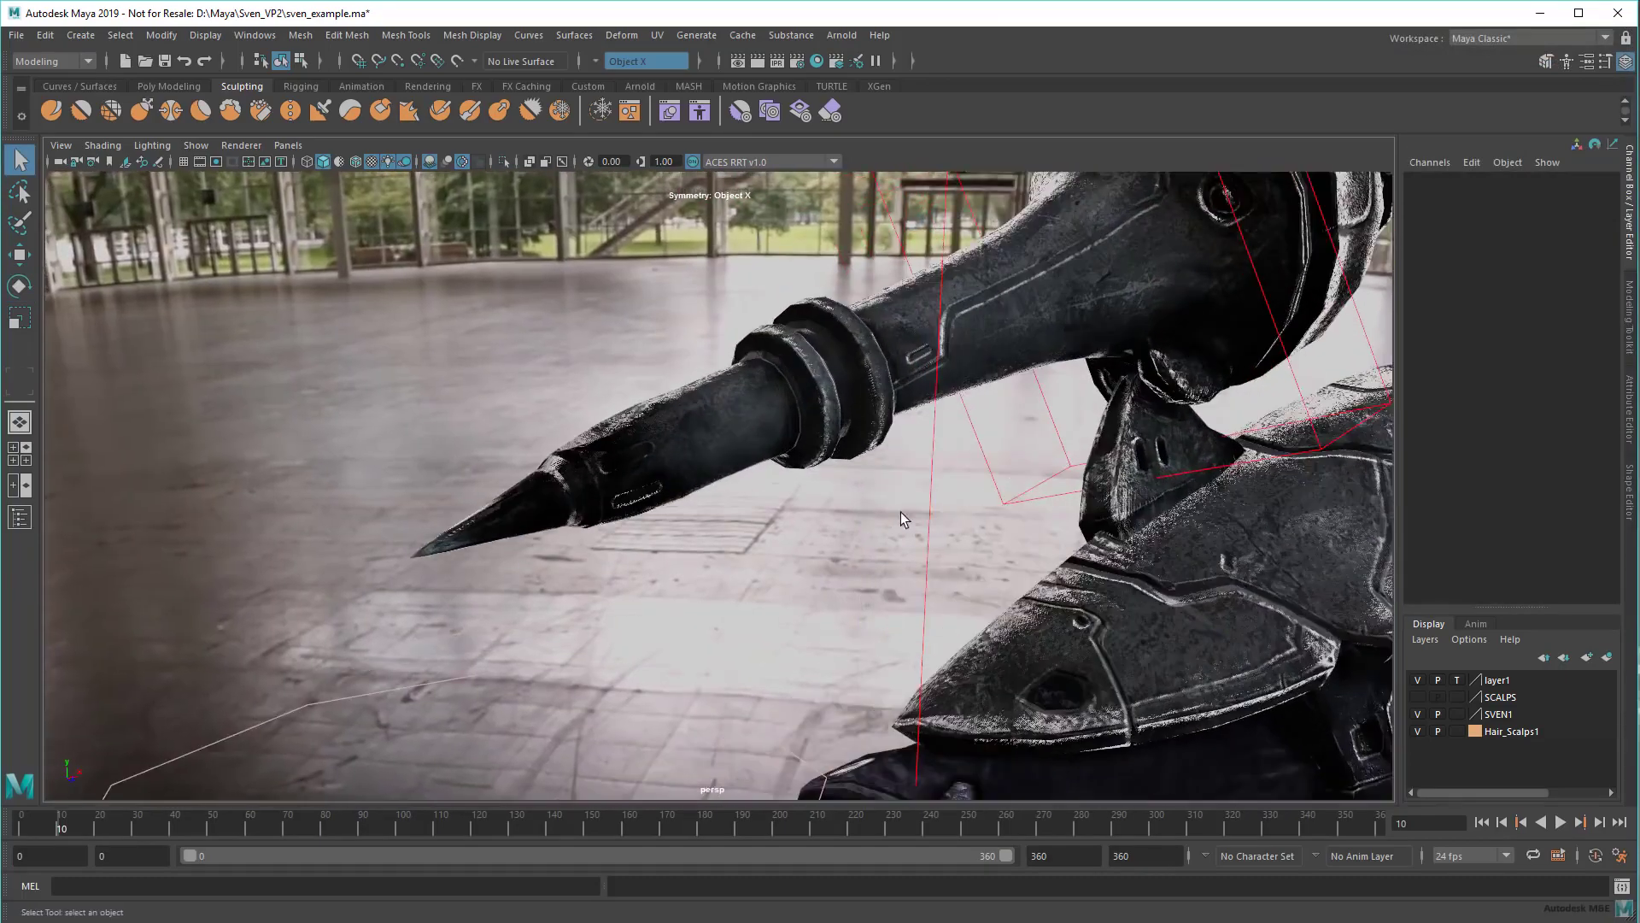
{"action": "left_click", "coordinate": [785, 471]}
{"action": "right_click_drag", "start_coordinate": [785, 472], "coordinate": [765, 470]}
Step: Enlarge a face ring near the barrel tip, then extrude it and taper it inward
{"action": "double_click", "coordinate": [760, 455], "text": "shift"}
{"action": "key", "text": "r"}
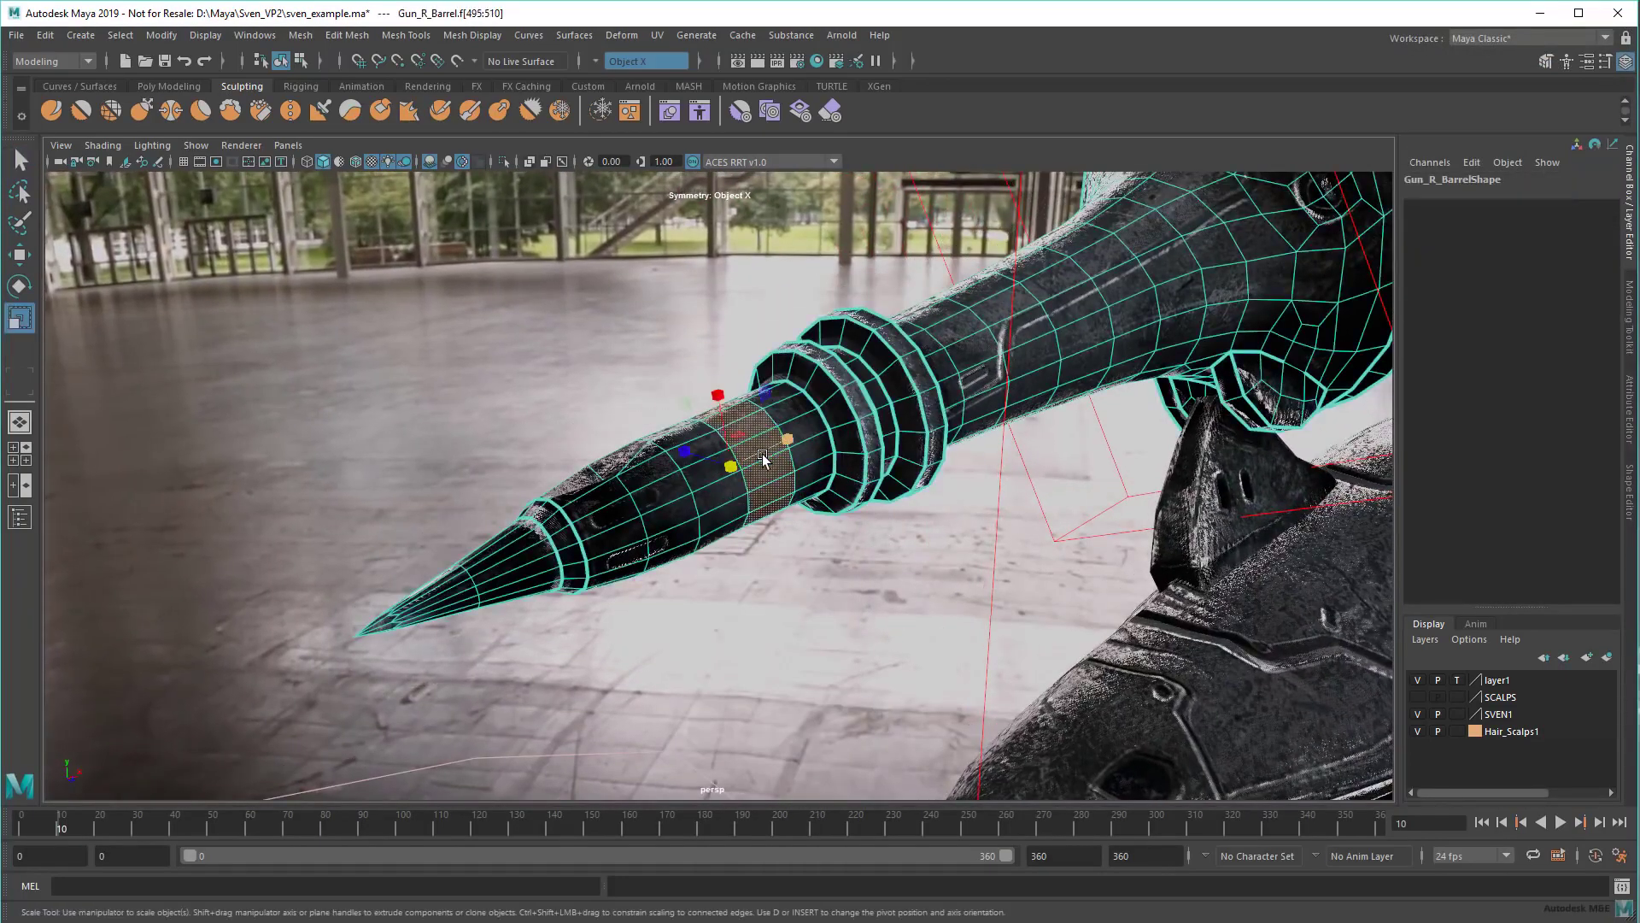
{"action": "left_click_drag", "start_coordinate": [736, 469], "coordinate": [846, 585]}
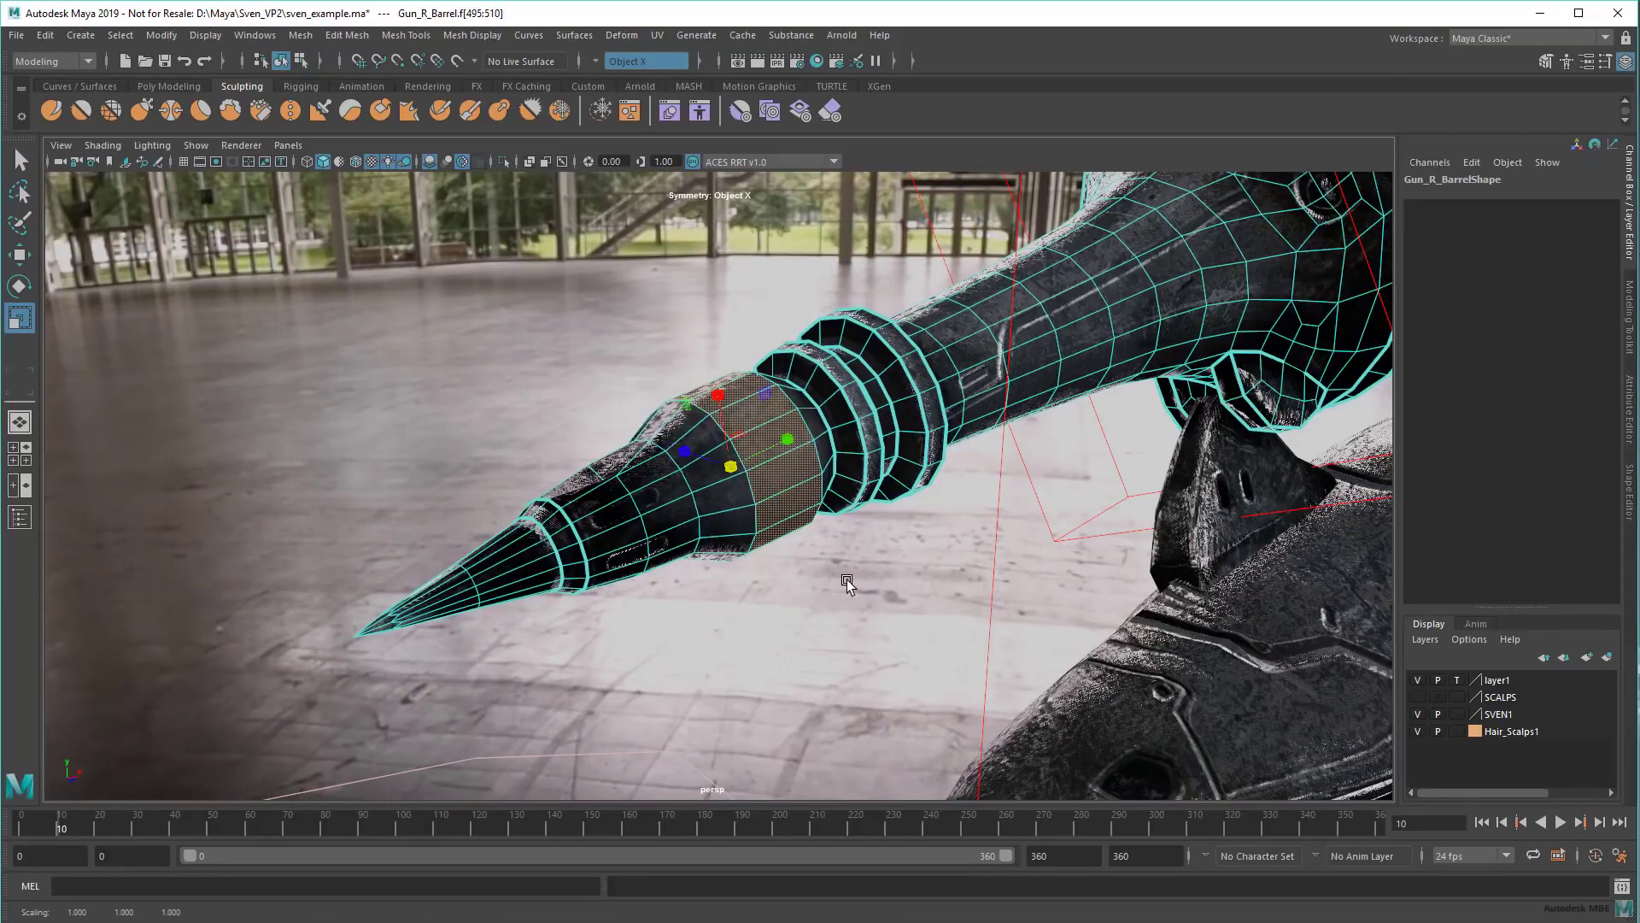
{"action": "mouse_move", "coordinate": [730, 466]}
{"action": "left_mouse_down", "text": "shift"}
{"action": "mouse_move", "coordinate": [787, 458]}
{"action": "mouse_move", "coordinate": [747, 452]}
{"action": "mouse_move", "coordinate": [862, 600]}
{"action": "left_mouse_up", "text": "shift"}
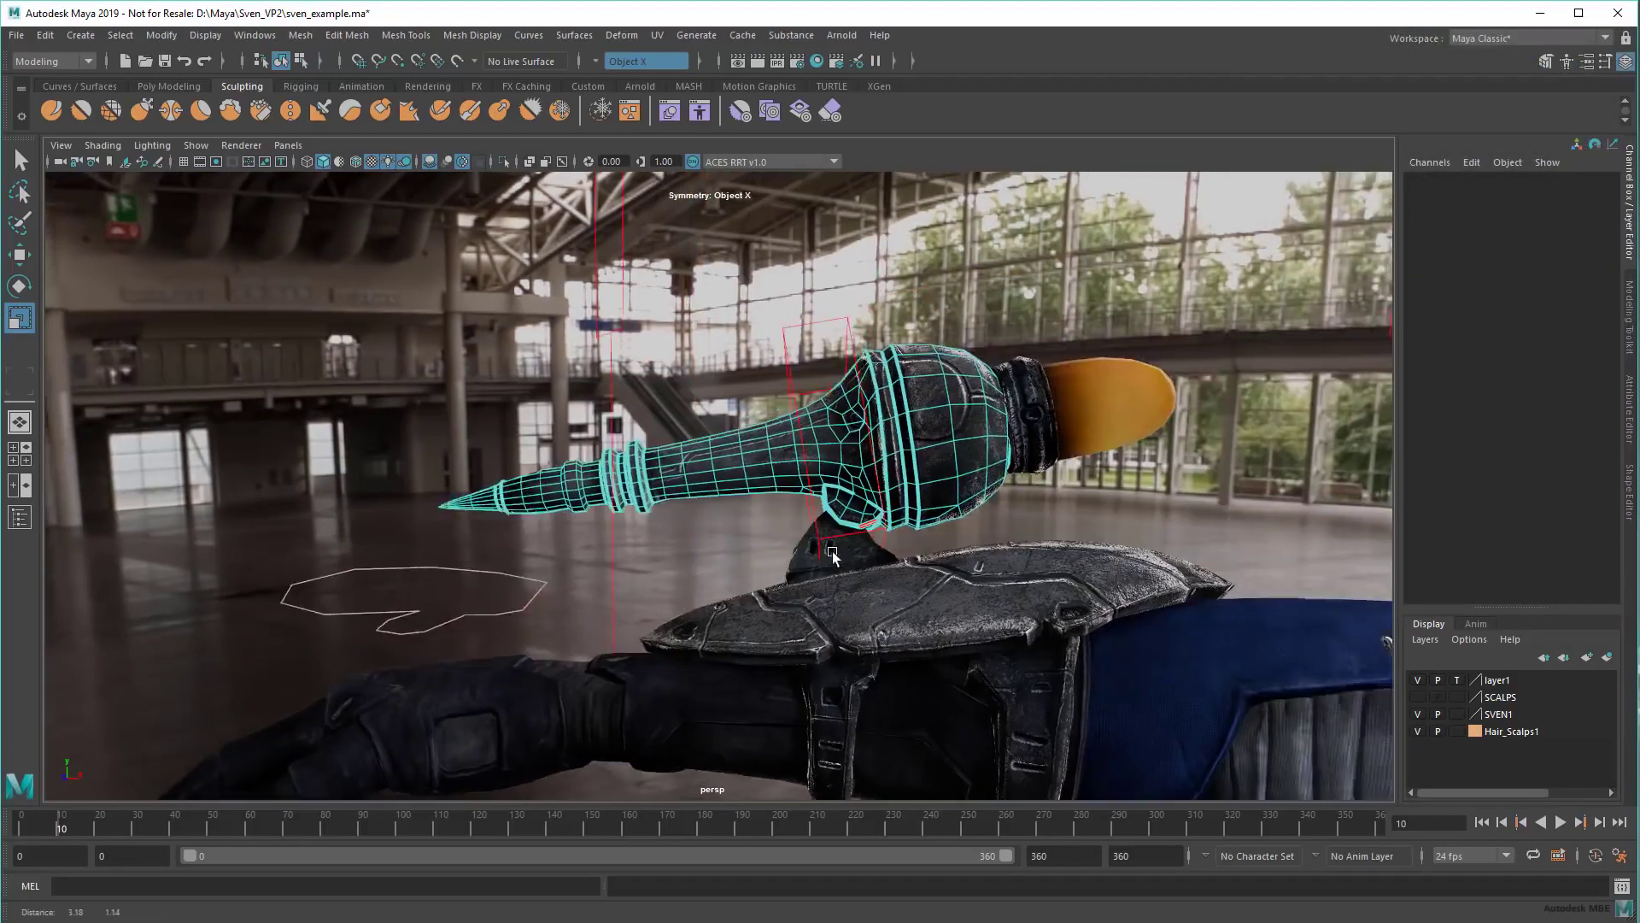
Step: Move the whole gun barrel upward as a single object
{"action": "key", "text": "F8"}
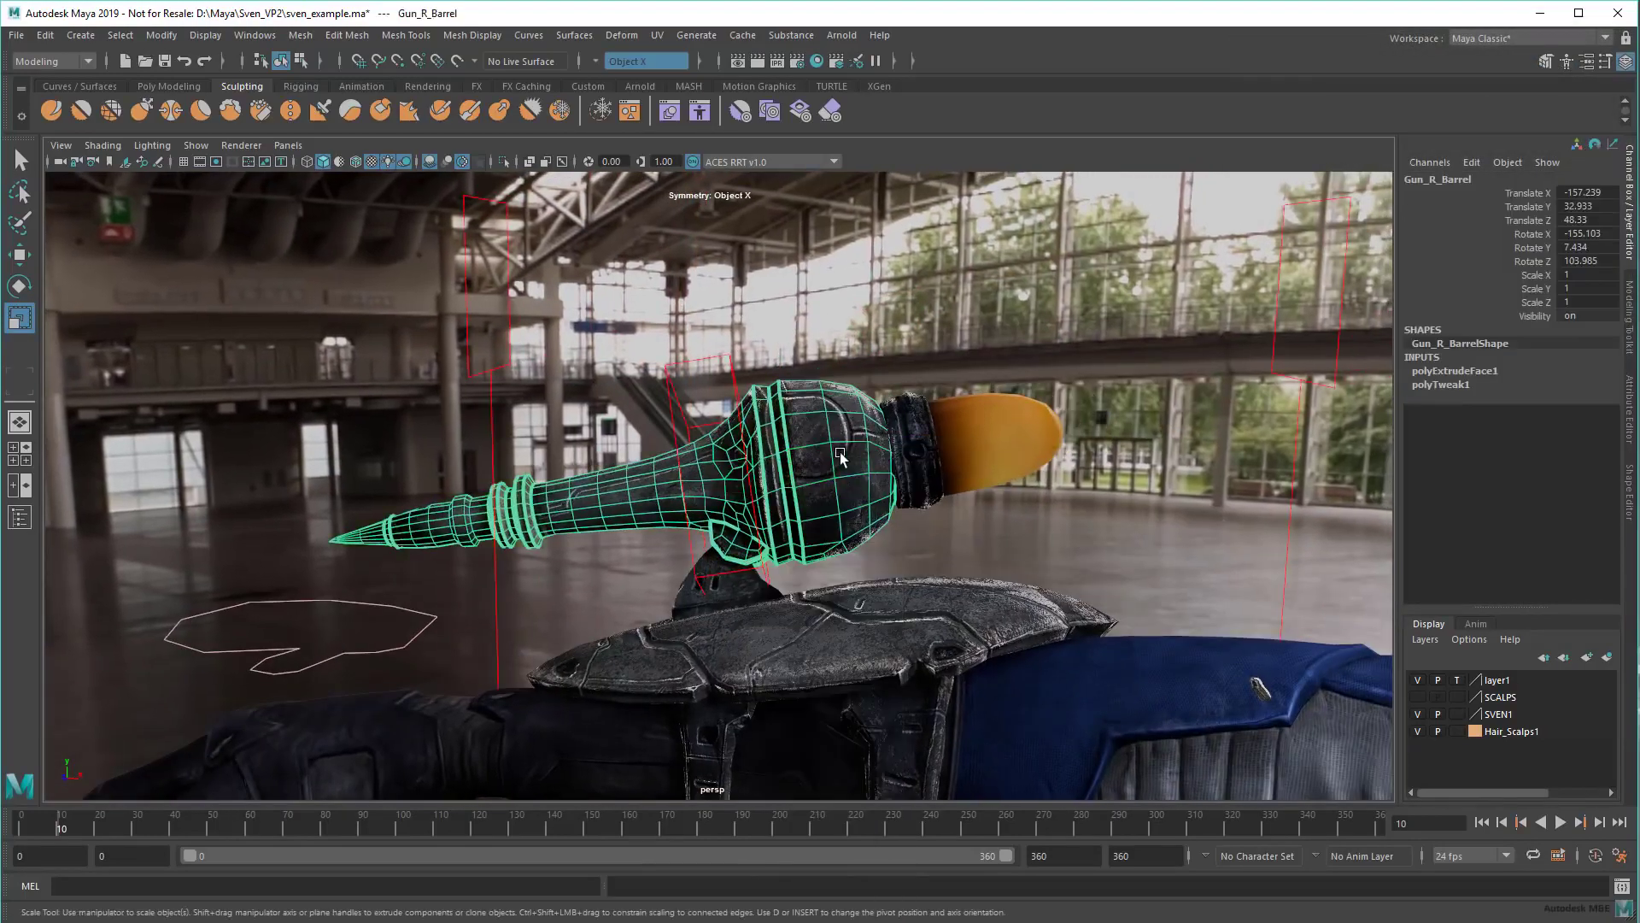
{"action": "key", "text": "w"}
{"action": "middle_click_drag", "start_coordinate": [605, 394], "coordinate": [560, 190], "text": "shift"}
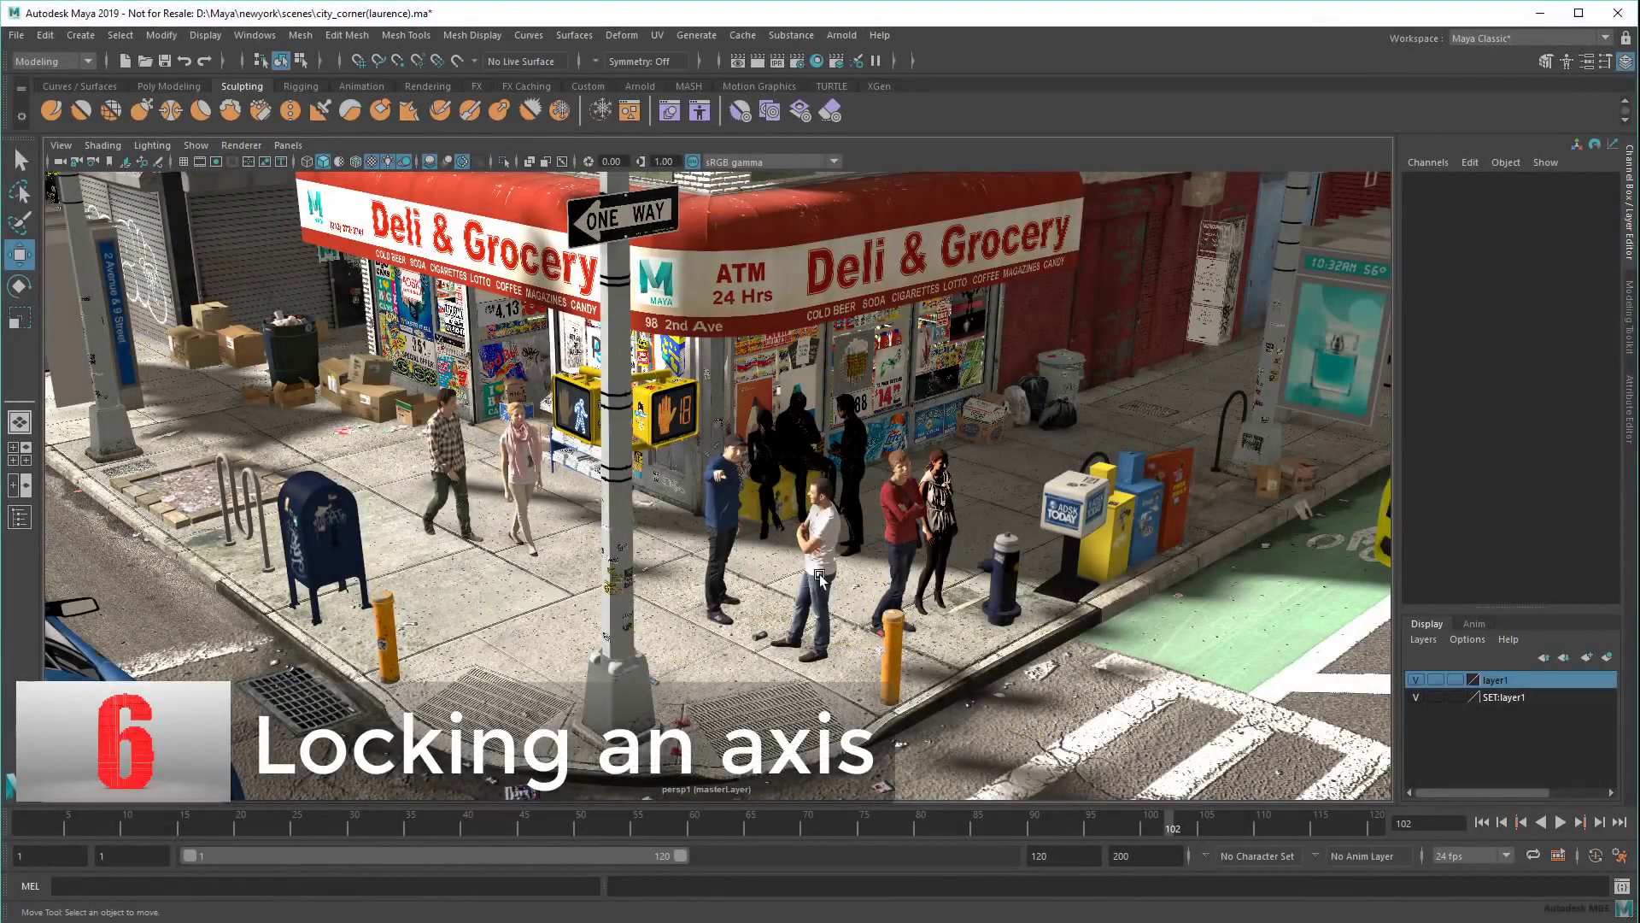
Step: Slide the white-shirt man along the sidewalk and the One Way sign along its pole
{"action": "left_click", "coordinate": [822, 579]}
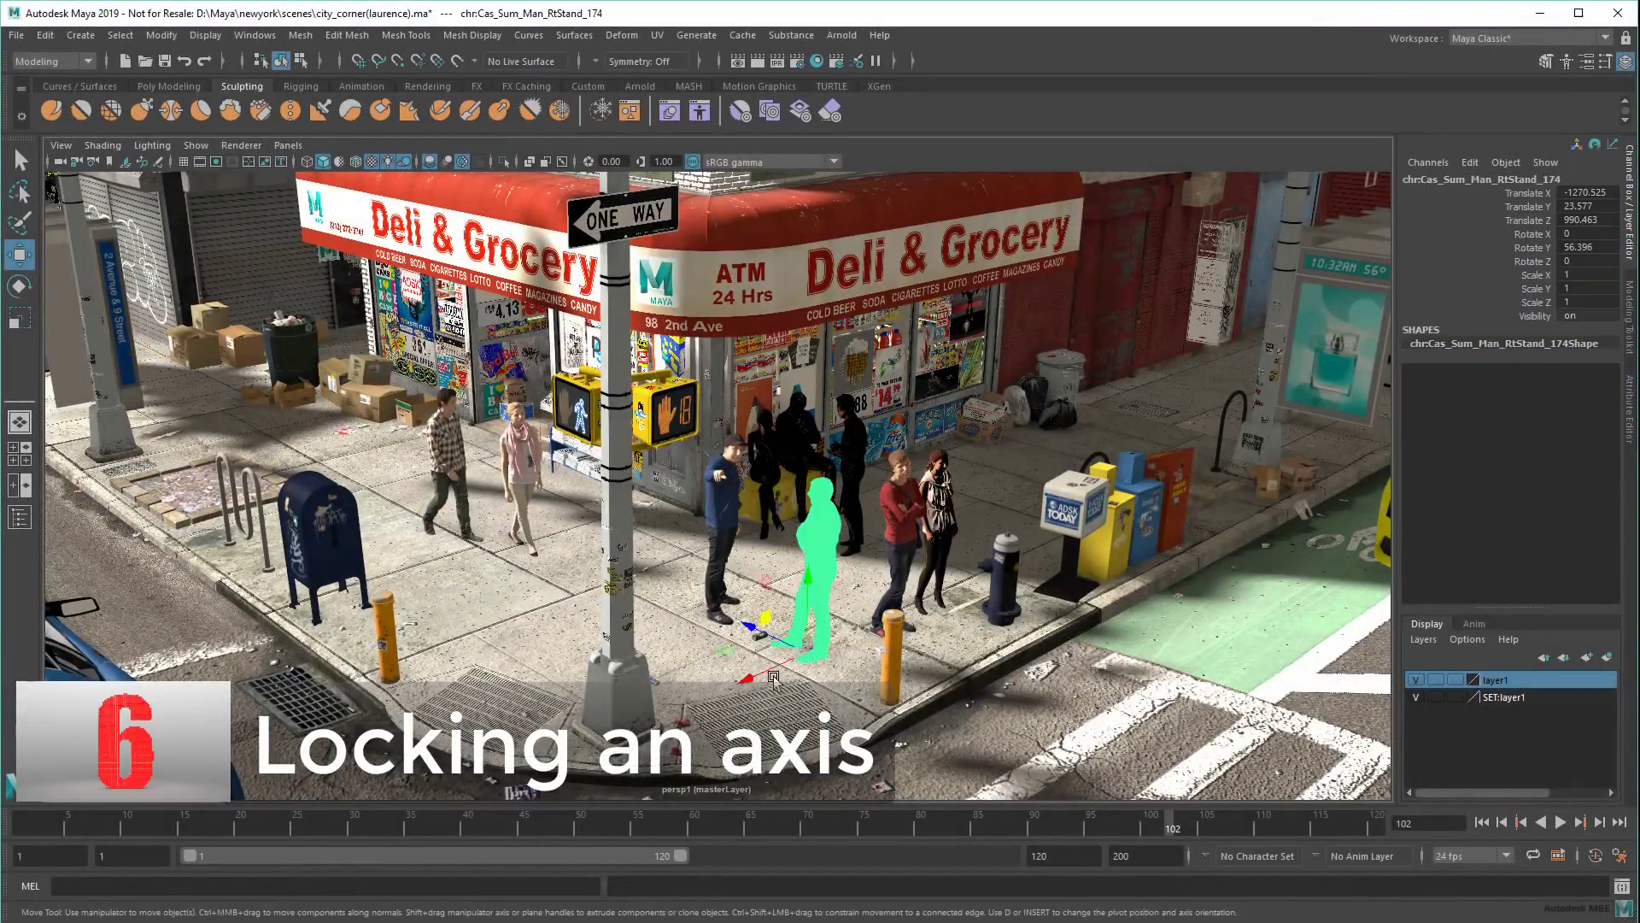
{"action": "mouse_move", "coordinate": [822, 583]}
{"action": "left_mouse_down"}
{"action": "mouse_move", "coordinate": [701, 703]}
{"action": "mouse_move", "coordinate": [775, 649]}
{"action": "left_mouse_up"}
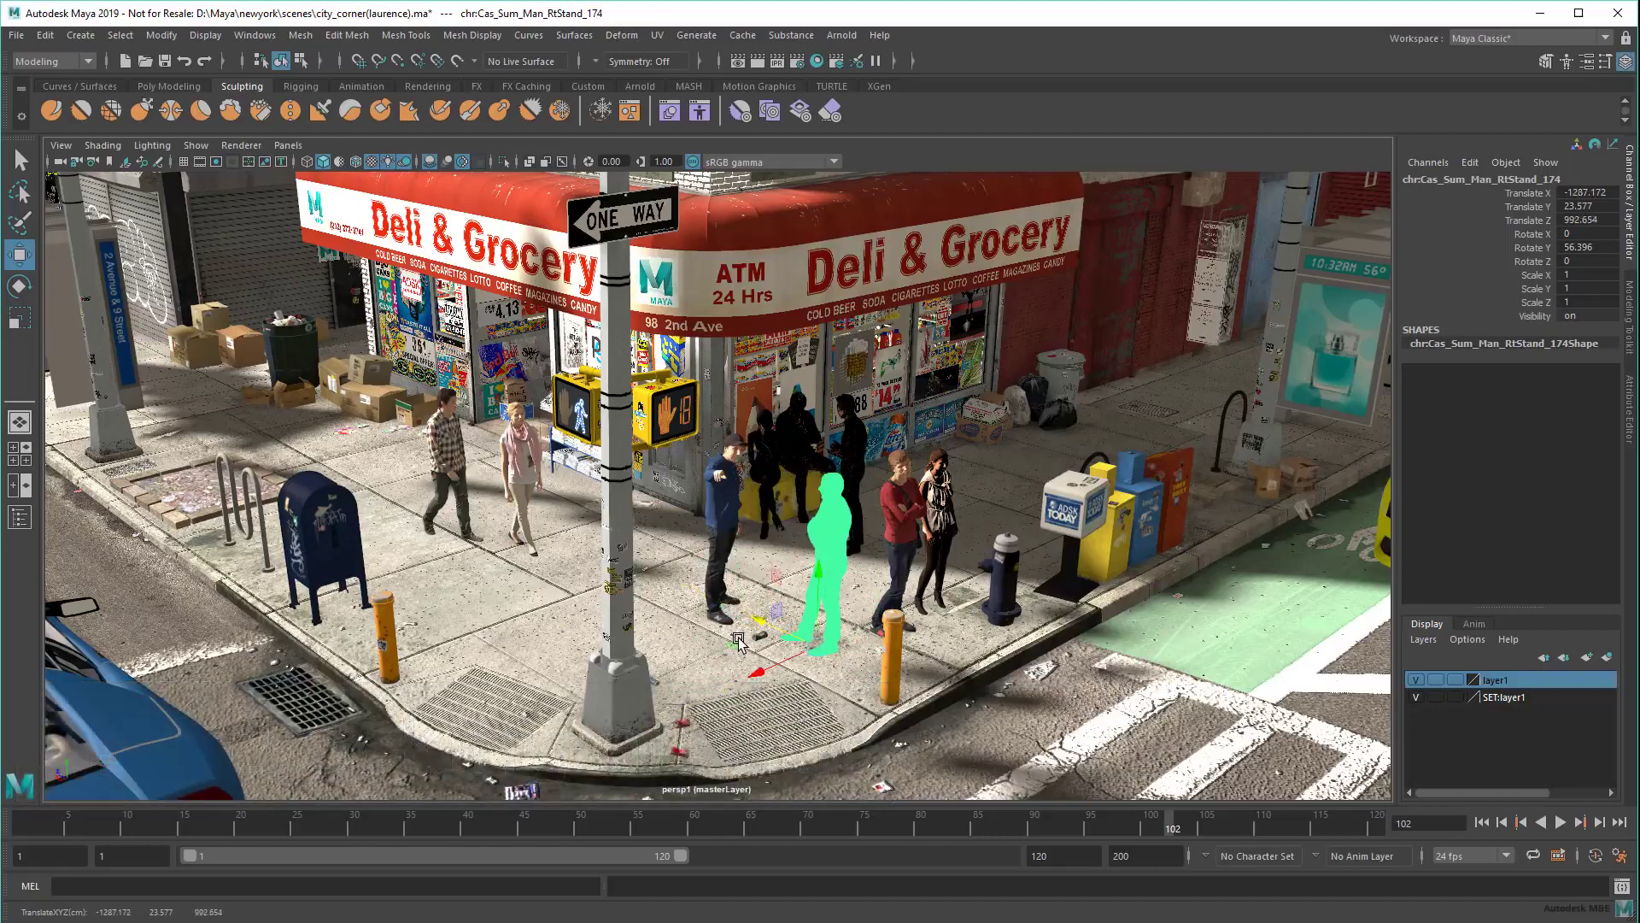
{"action": "mouse_move", "coordinate": [775, 650]}
{"action": "left_mouse_down"}
{"action": "mouse_move", "coordinate": [628, 618]}
{"action": "mouse_move", "coordinate": [416, 625]}
{"action": "left_mouse_up"}
{"action": "left_click", "coordinate": [618, 226]}
{"action": "scroll", "coordinate": [665, 327], "scroll_direction": "up", "scroll_amount": 2}
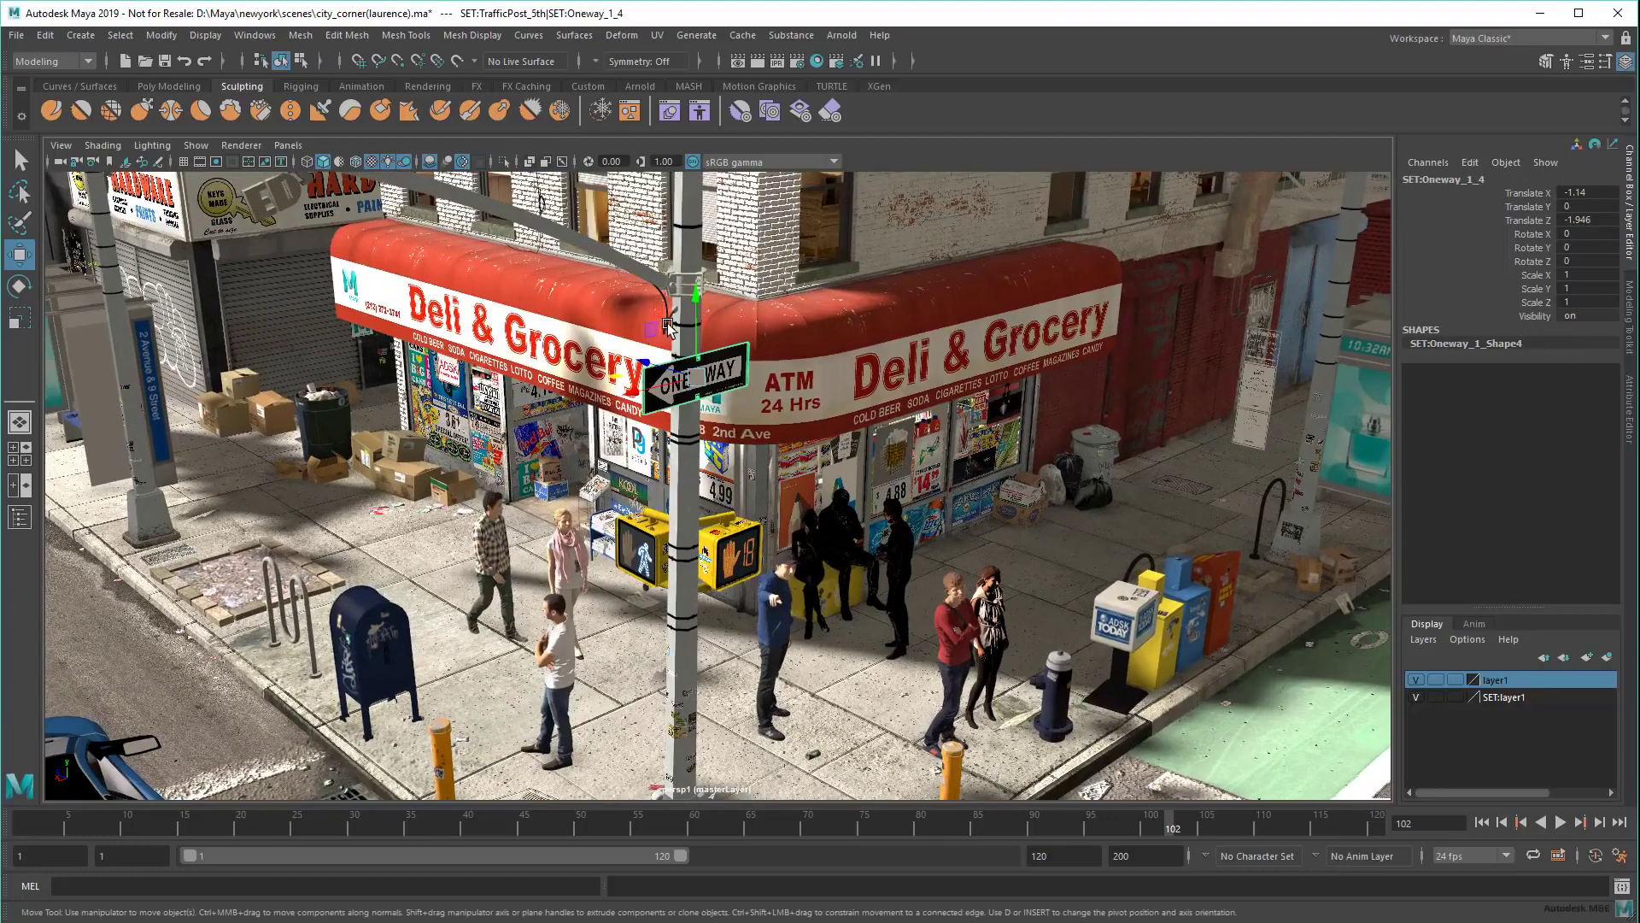
{"action": "left_click_drag", "start_coordinate": [647, 329], "coordinate": [818, 664]}
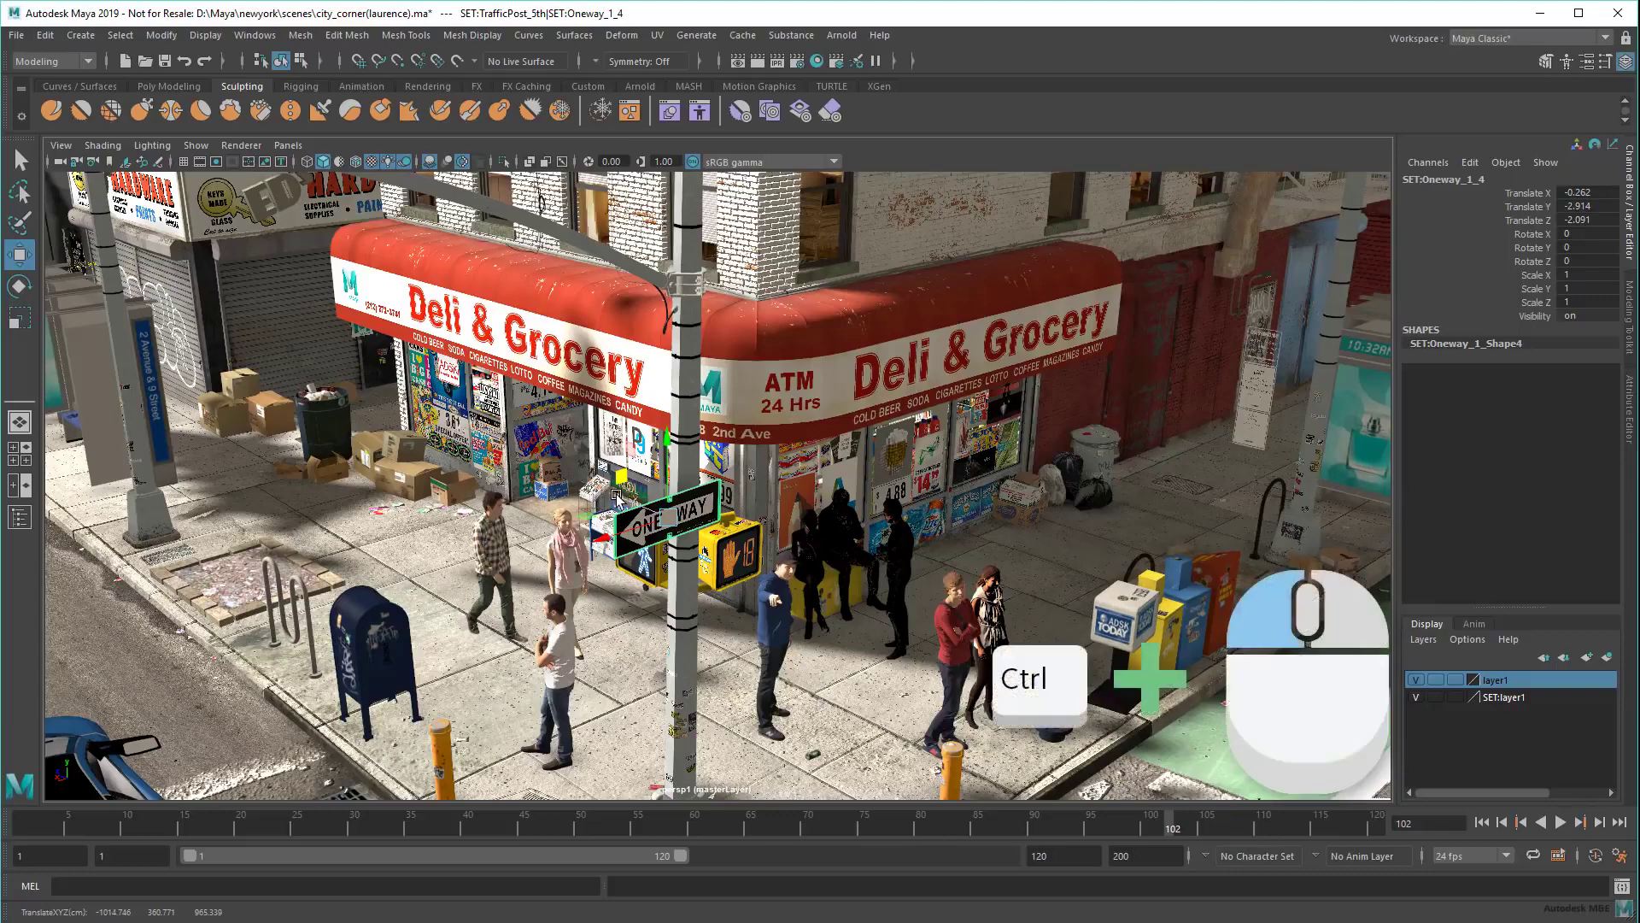
{"action": "mouse_move", "coordinate": [818, 693]}
{"action": "middle_mouse_down", "text": "ctrl"}
{"action": "mouse_move", "coordinate": [587, 459]}
{"action": "mouse_move", "coordinate": [643, 457]}
{"action": "mouse_move", "coordinate": [600, 442]}
{"action": "middle_mouse_up", "text": "ctrl"}
{"action": "key", "text": "r"}
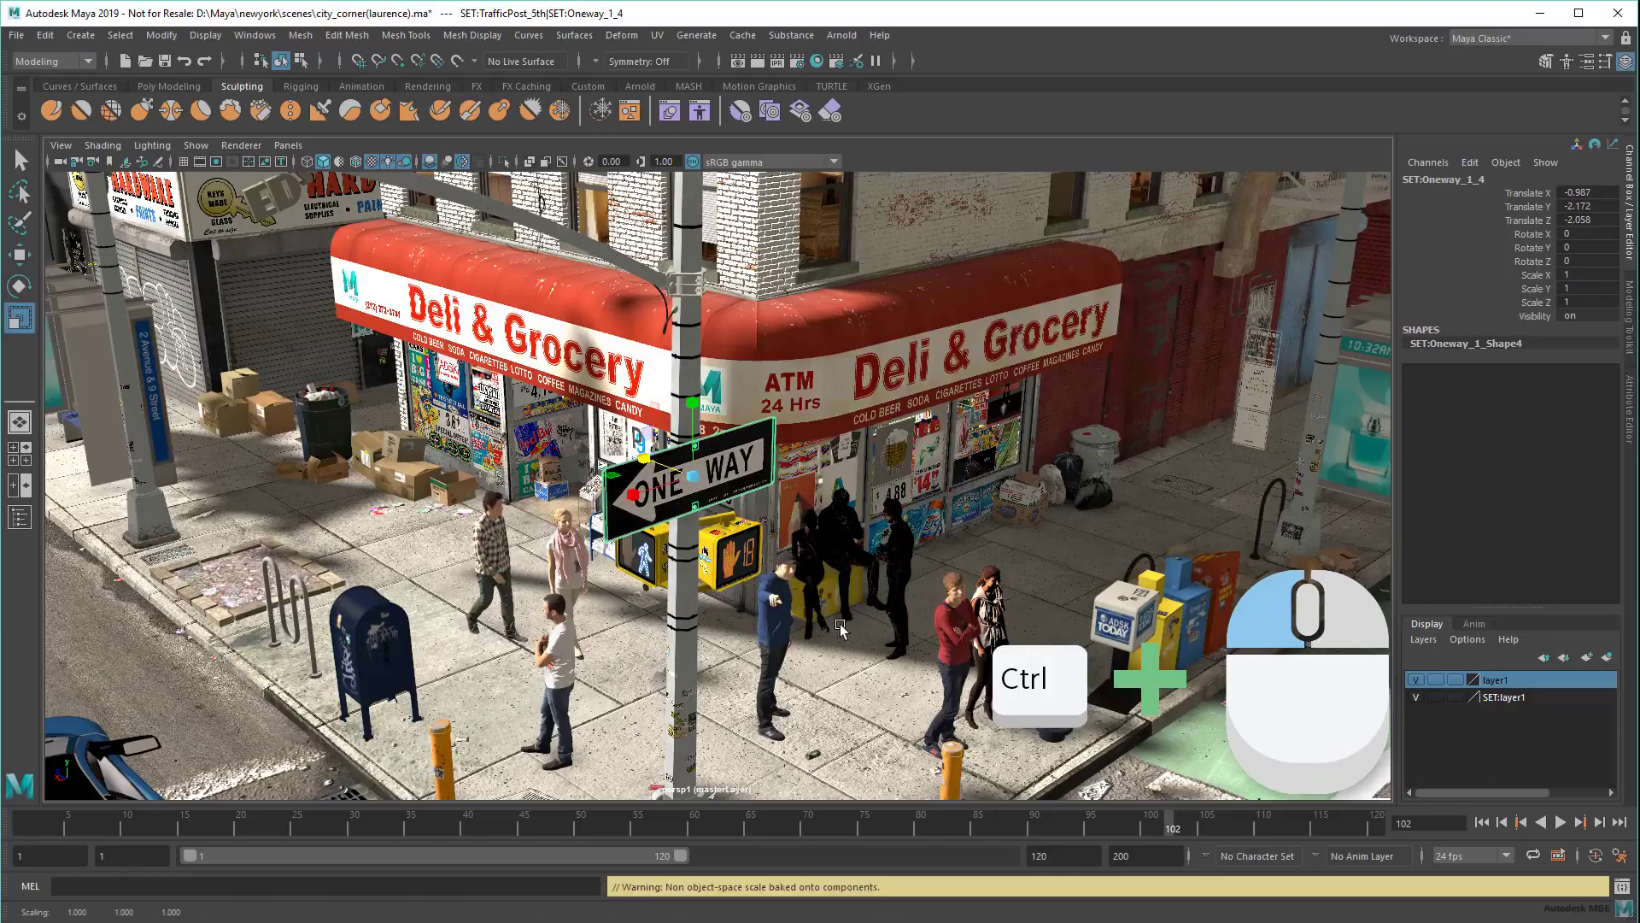
{"action": "key", "text": "w"}
{"action": "scroll", "coordinate": [839, 629], "scroll_direction": "up", "scroll_amount": 3}
Step: Move the man by the signal post forward and the woman toward the storefront
{"action": "left_click", "coordinate": [692, 570]}
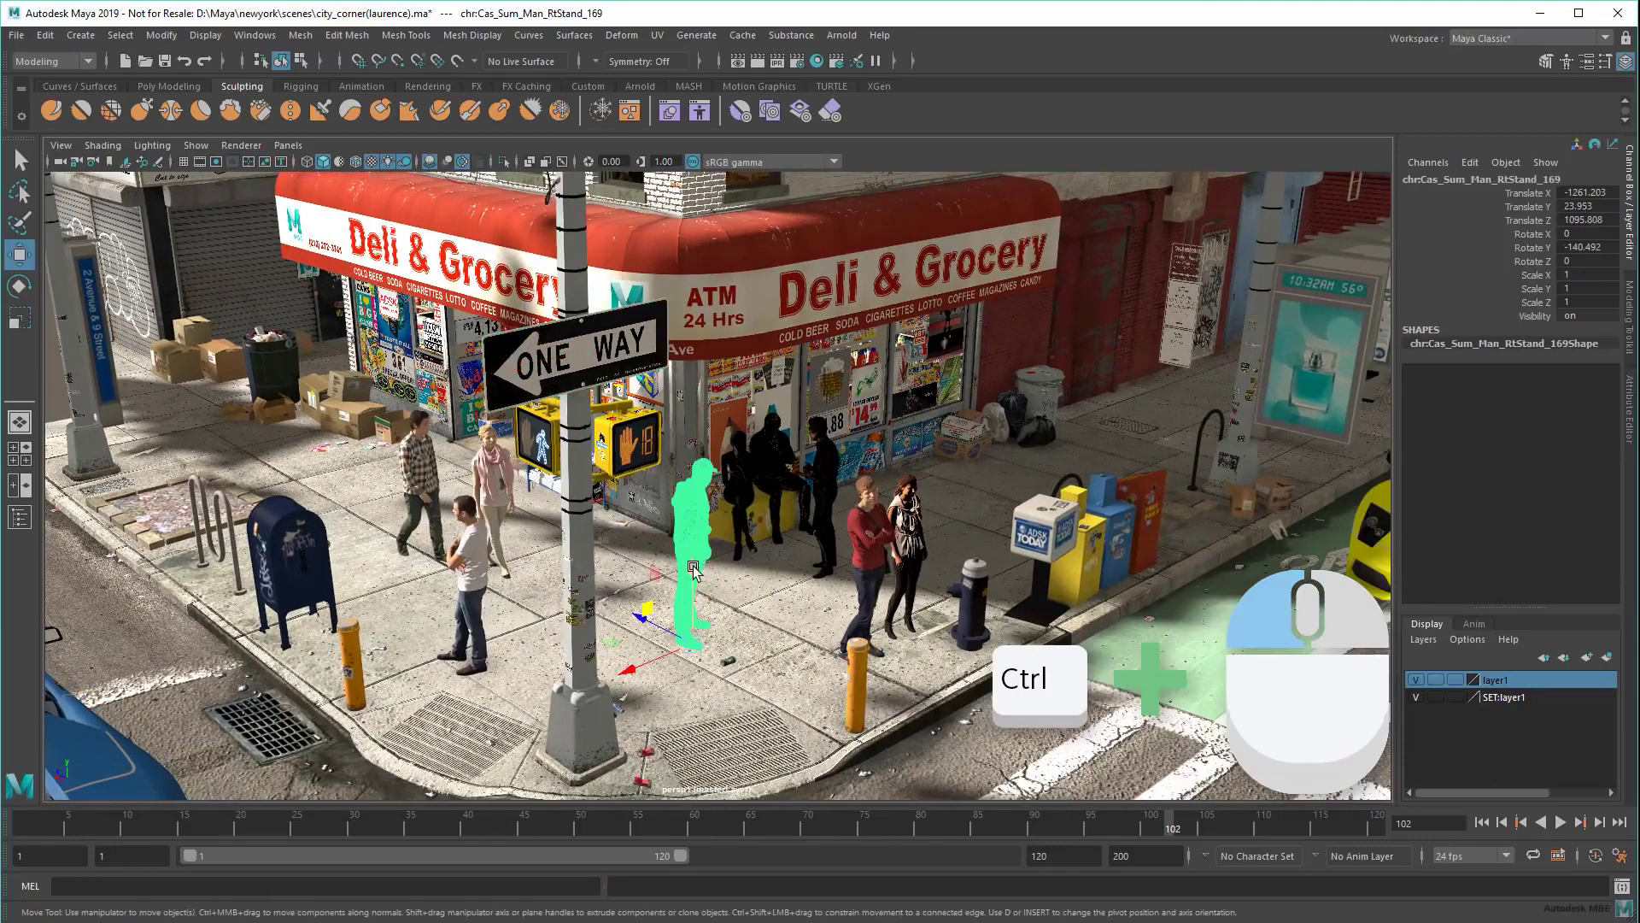
{"action": "middle_click_drag", "start_coordinate": [693, 569], "coordinate": [733, 496], "text": "ctrl"}
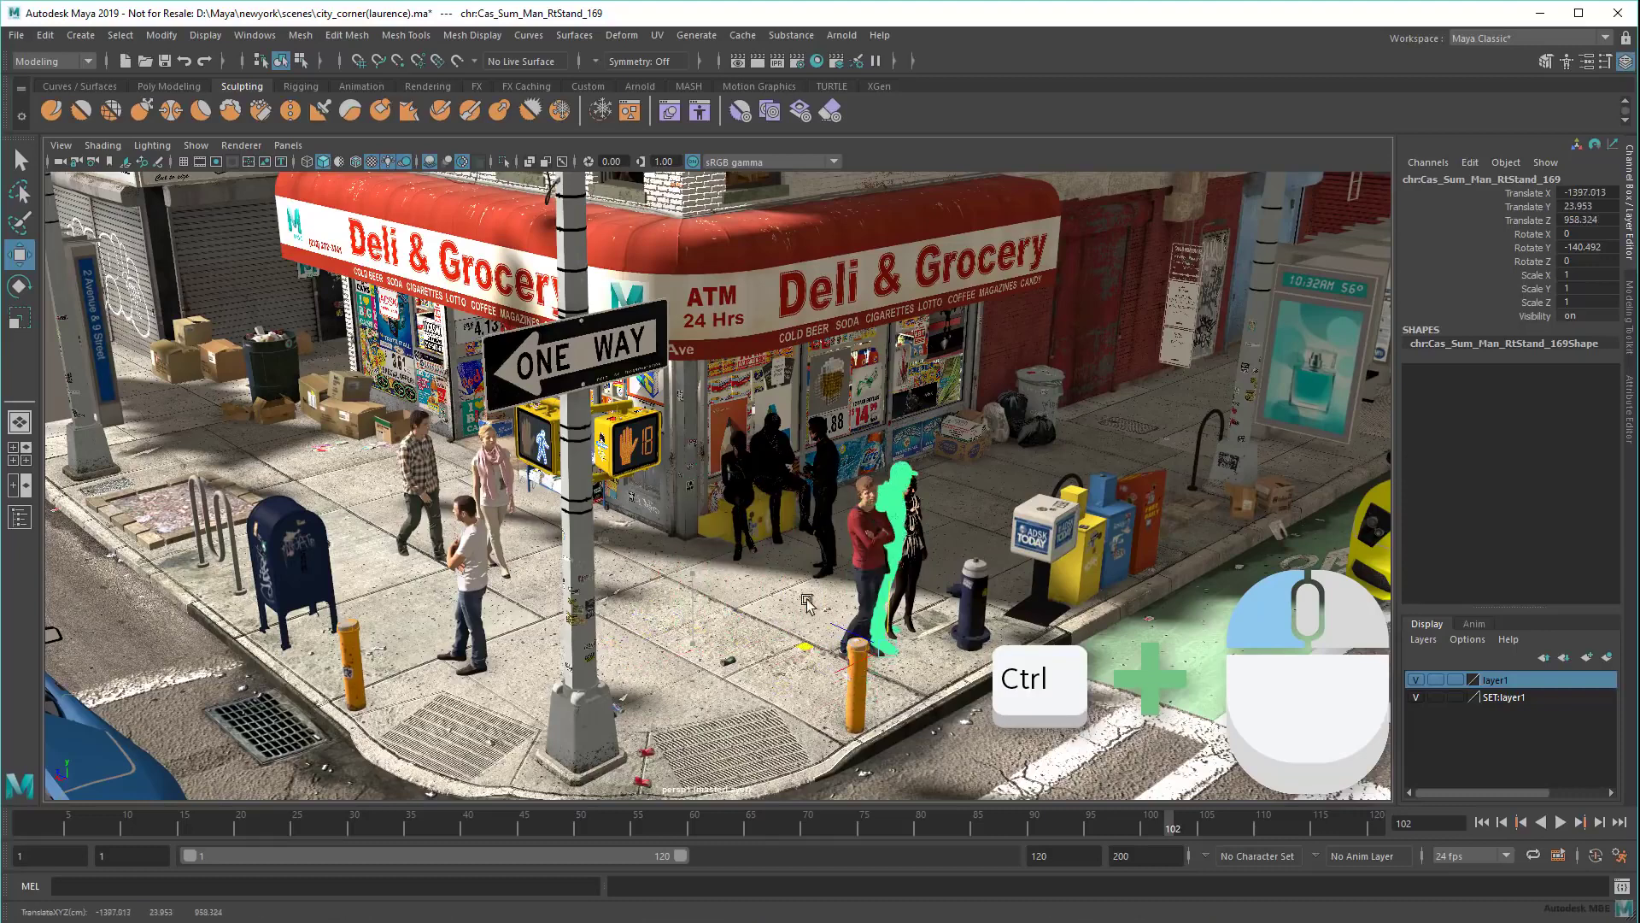
{"action": "left_click", "coordinate": [731, 494]}
{"action": "mouse_move", "coordinate": [729, 497]}
{"action": "middle_mouse_down", "text": "ctrl"}
{"action": "mouse_move", "coordinate": [889, 409]}
{"action": "mouse_move", "coordinate": [920, 439]}
{"action": "middle_mouse_up", "text": "ctrl"}
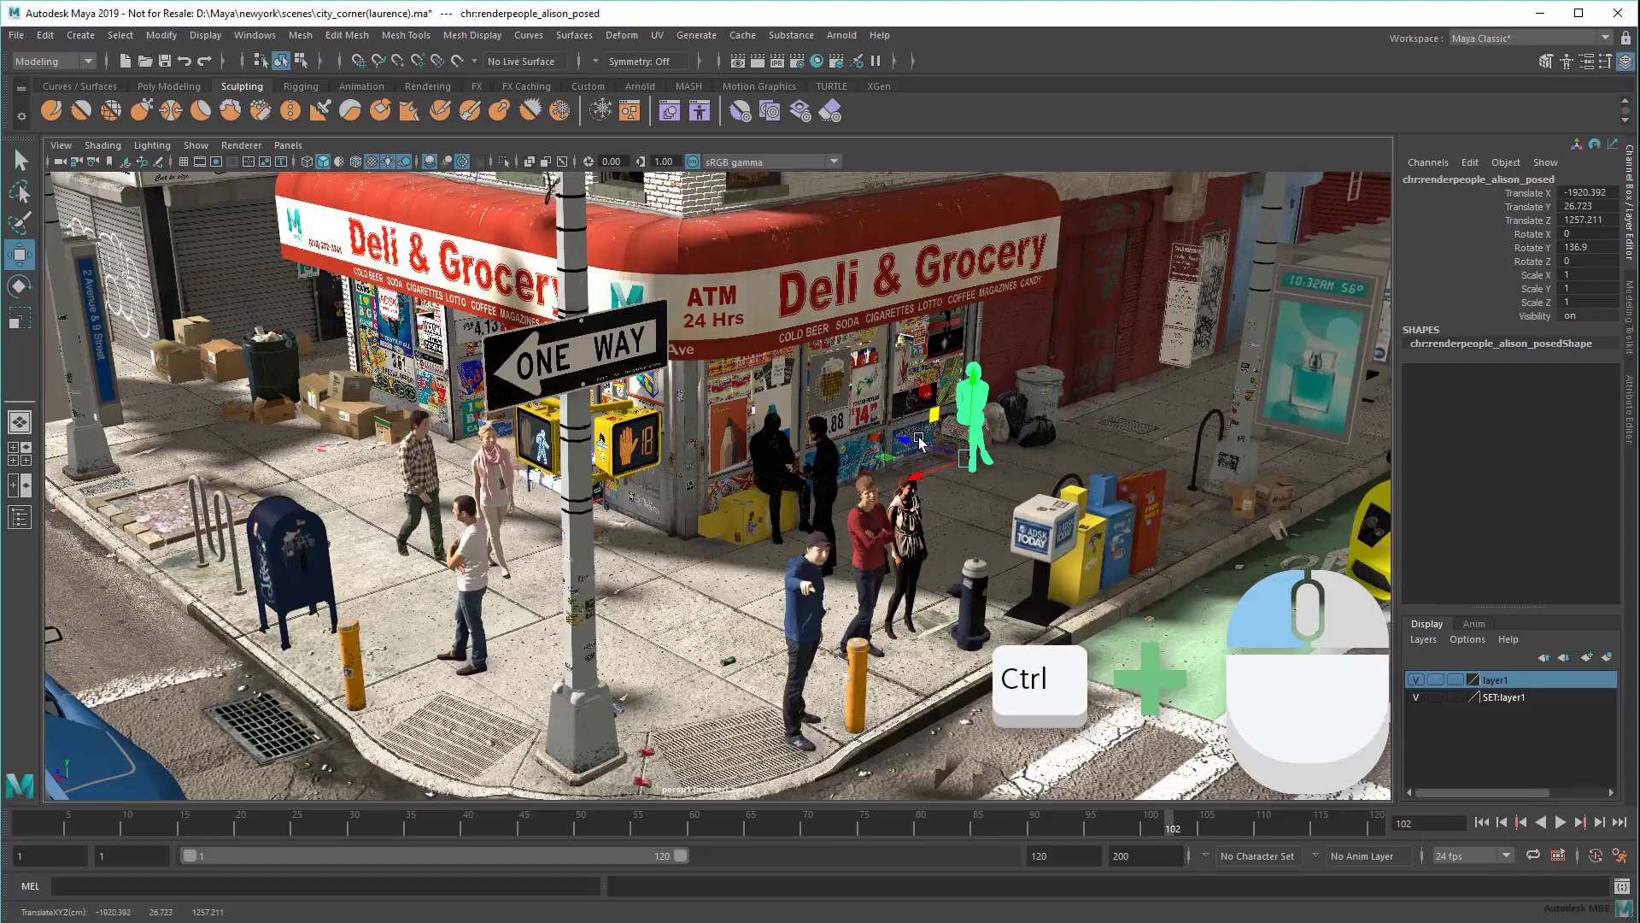
Step: Resize the move manipulator with +/- and slide the red-shirt man along single axes
{"action": "left_click", "coordinate": [871, 552]}
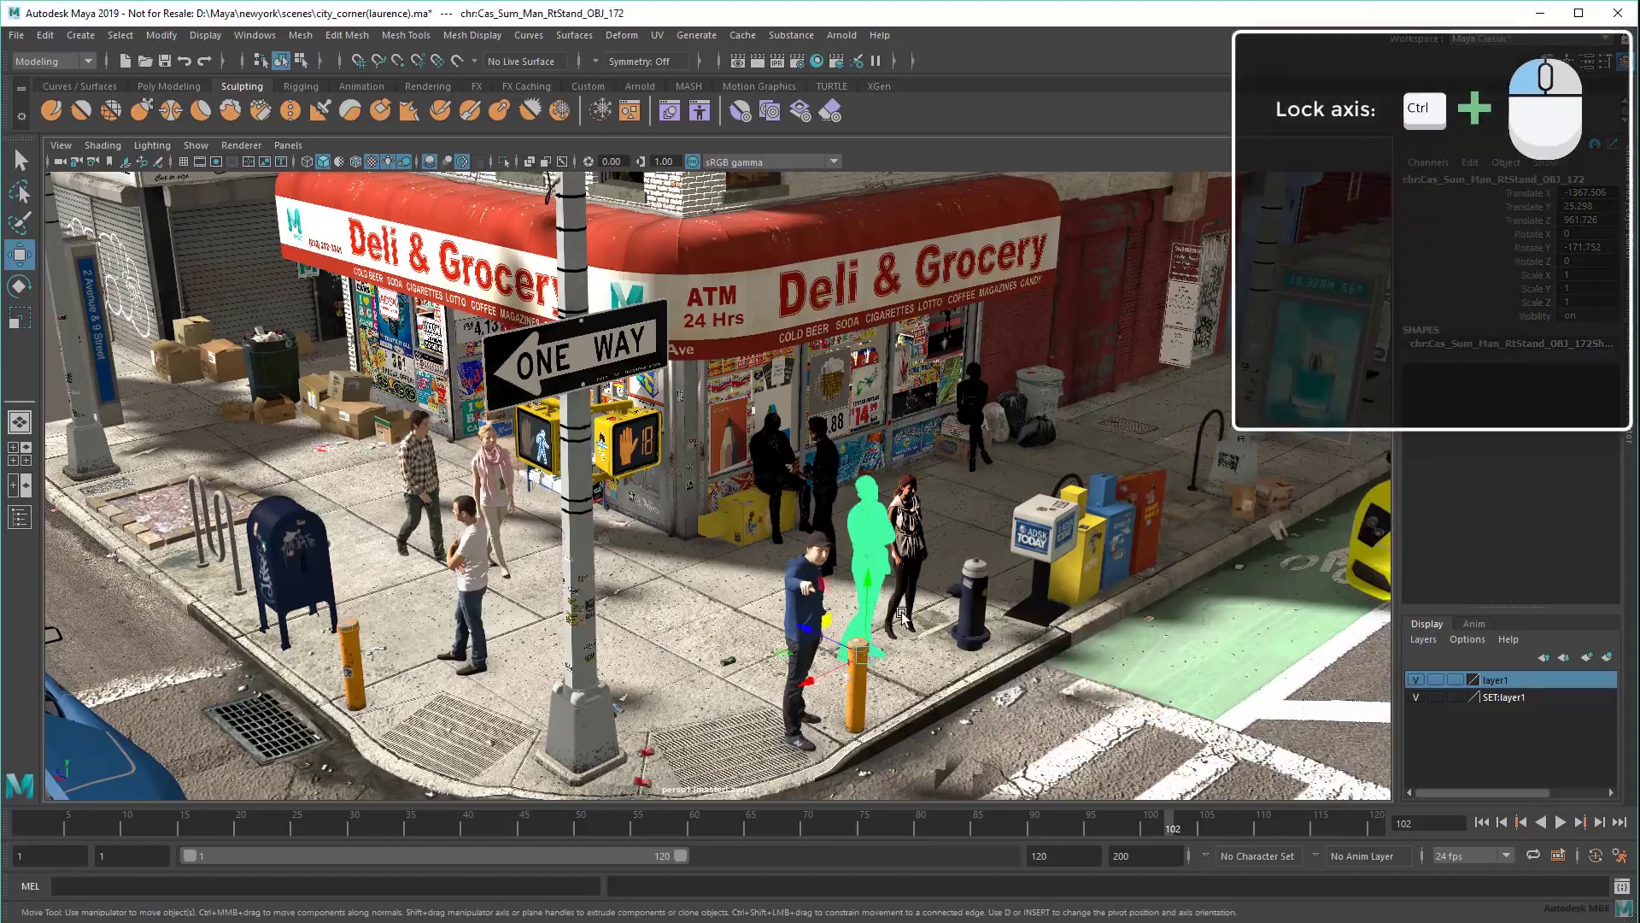
{"action": "key", "text": "plus"}
{"action": "key", "text": "plus"}
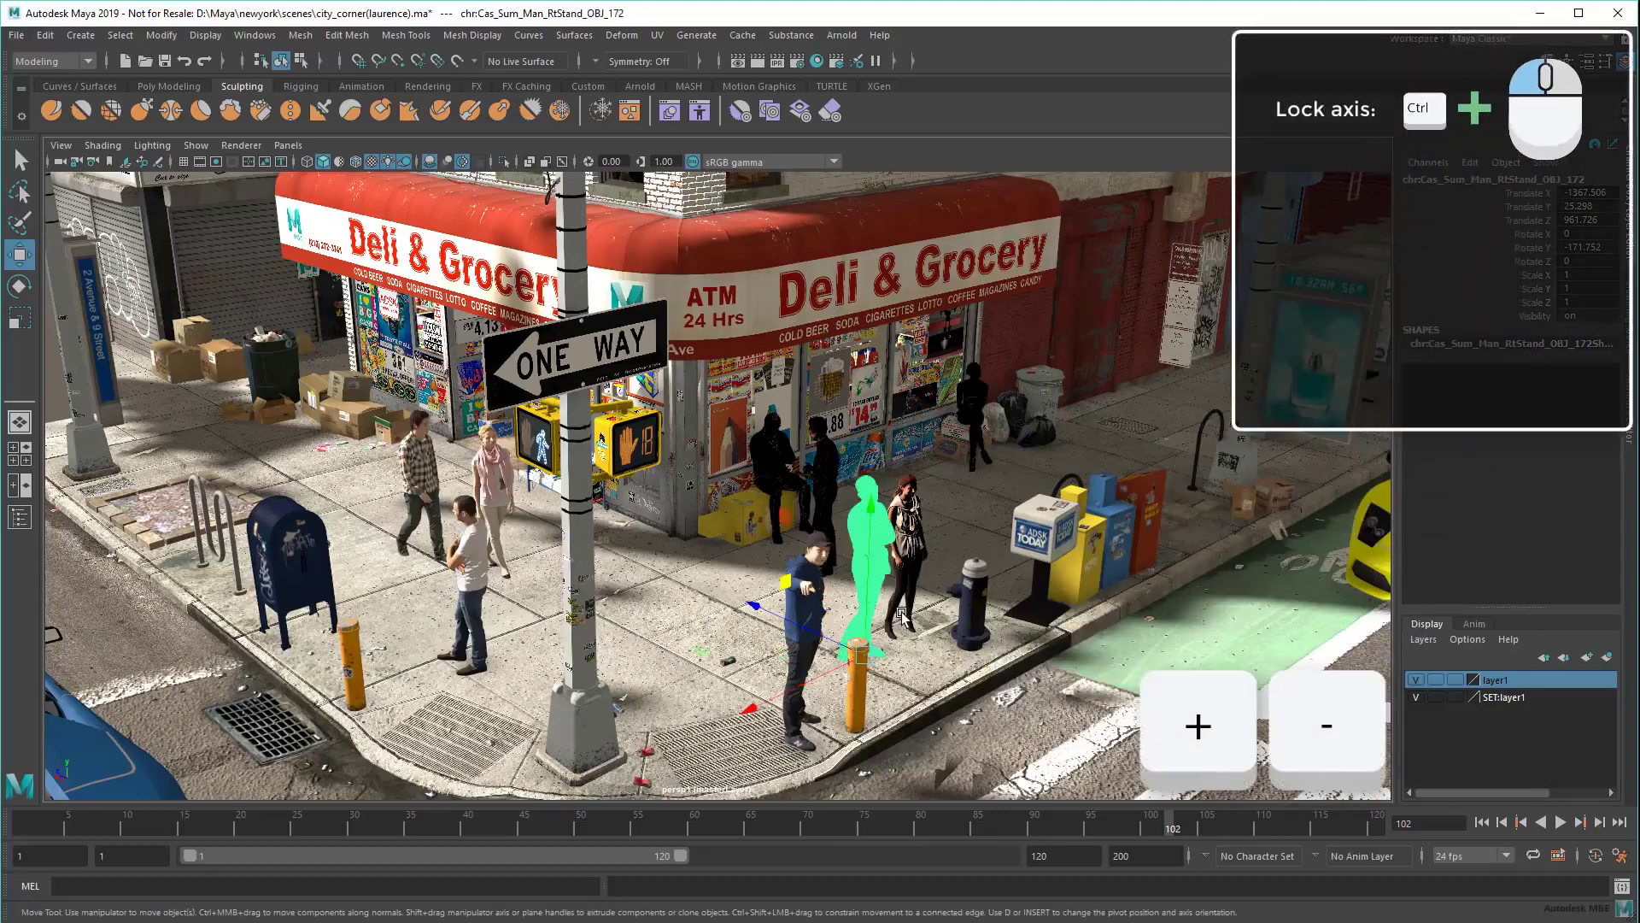
{"action": "key", "text": "plus"}
{"action": "key", "text": "minus"}
{"action": "key", "text": "minus"}
{"action": "left_click_drag", "start_coordinate": [769, 613], "coordinate": [845, 566], "text": "ctrl"}
{"action": "mouse_move", "coordinate": [844, 566]}
{"action": "middle_mouse_down", "text": "ctrl"}
{"action": "mouse_move", "coordinate": [910, 545]}
{"action": "mouse_move", "coordinate": [759, 668]}
{"action": "middle_mouse_up", "text": "ctrl"}
{"action": "left_click", "coordinate": [907, 538]}
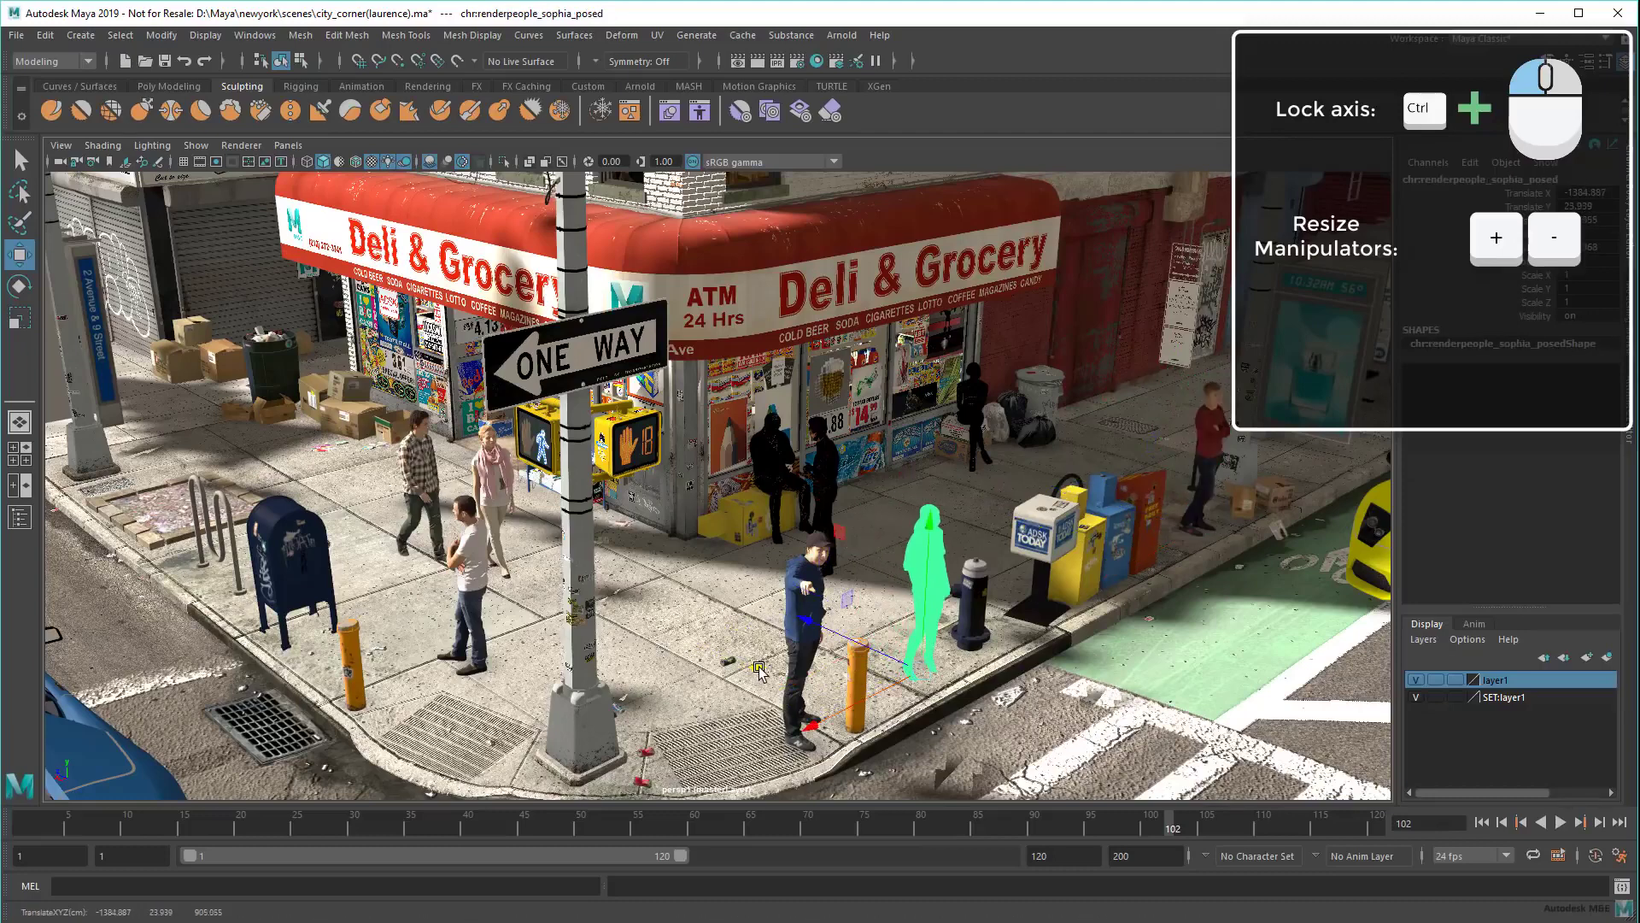
Step: Slide the yellow sports car left into the street in front of the deli
{"action": "left_click", "coordinate": [1367, 553]}
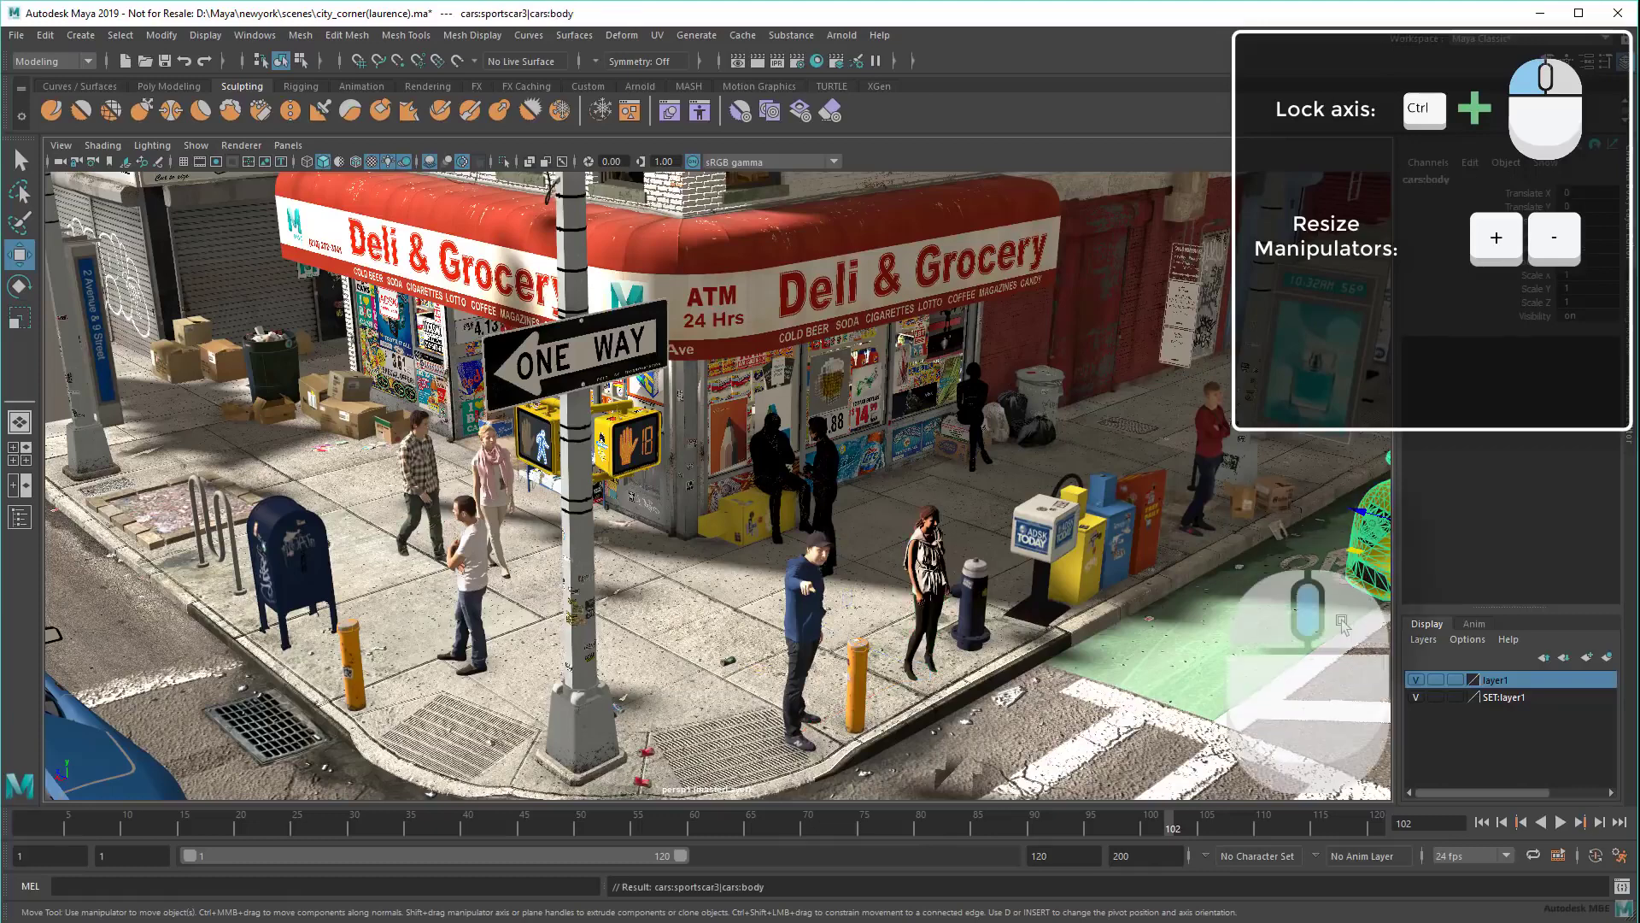
{"action": "middle_click_drag", "start_coordinate": [1366, 554], "coordinate": [949, 603]}
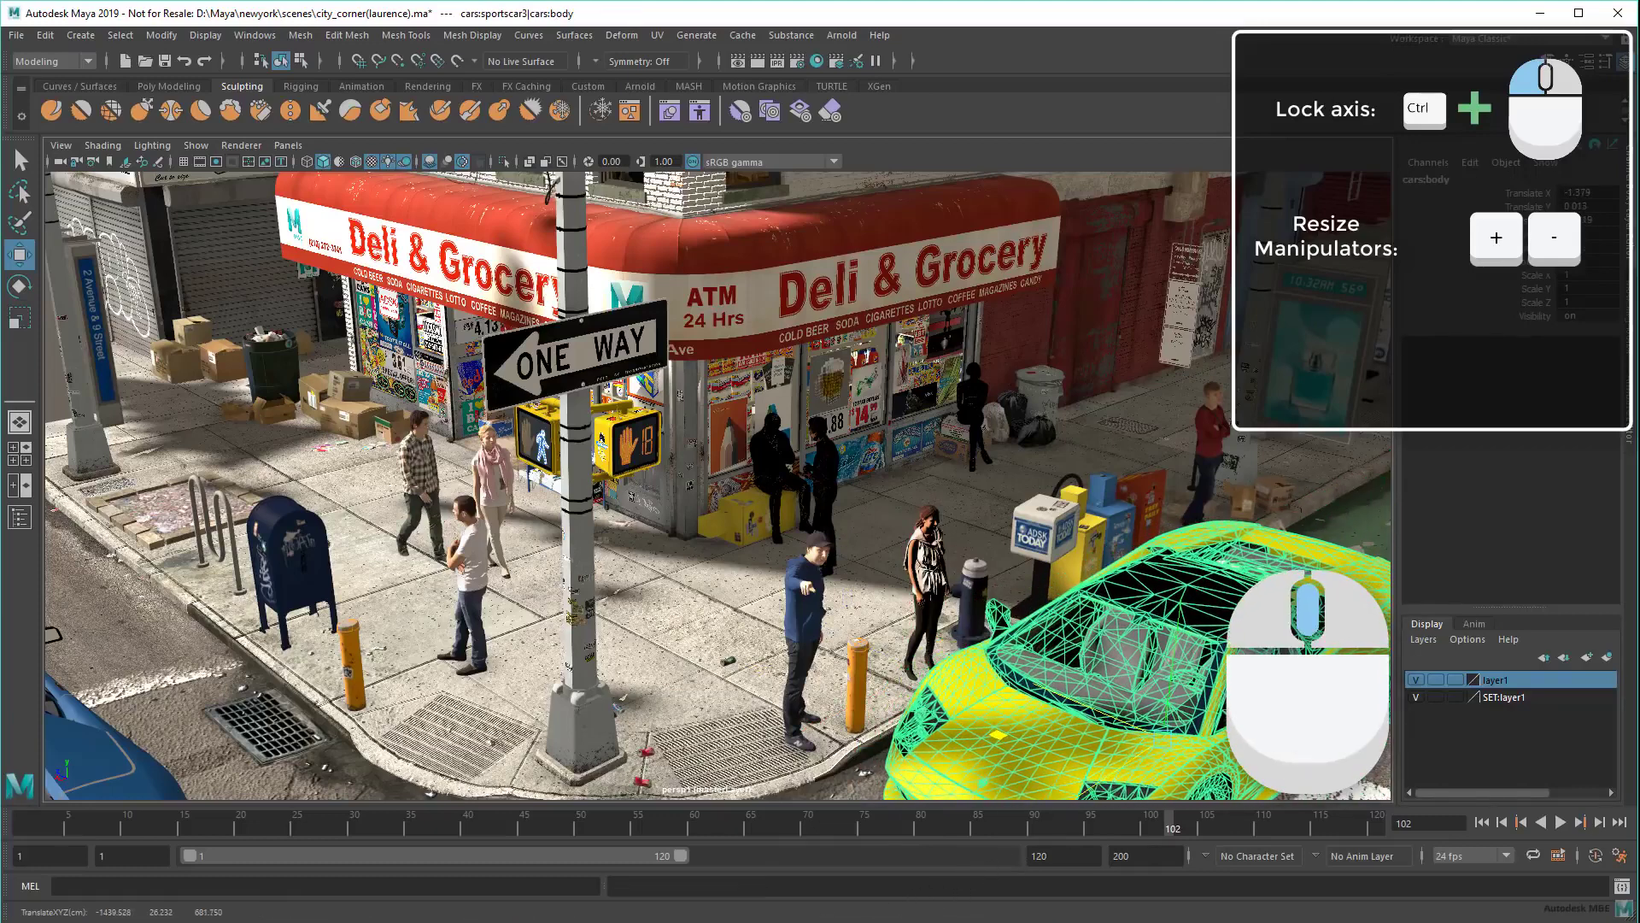
{"action": "middle_click_drag", "start_coordinate": [949, 603], "coordinate": [913, 620]}
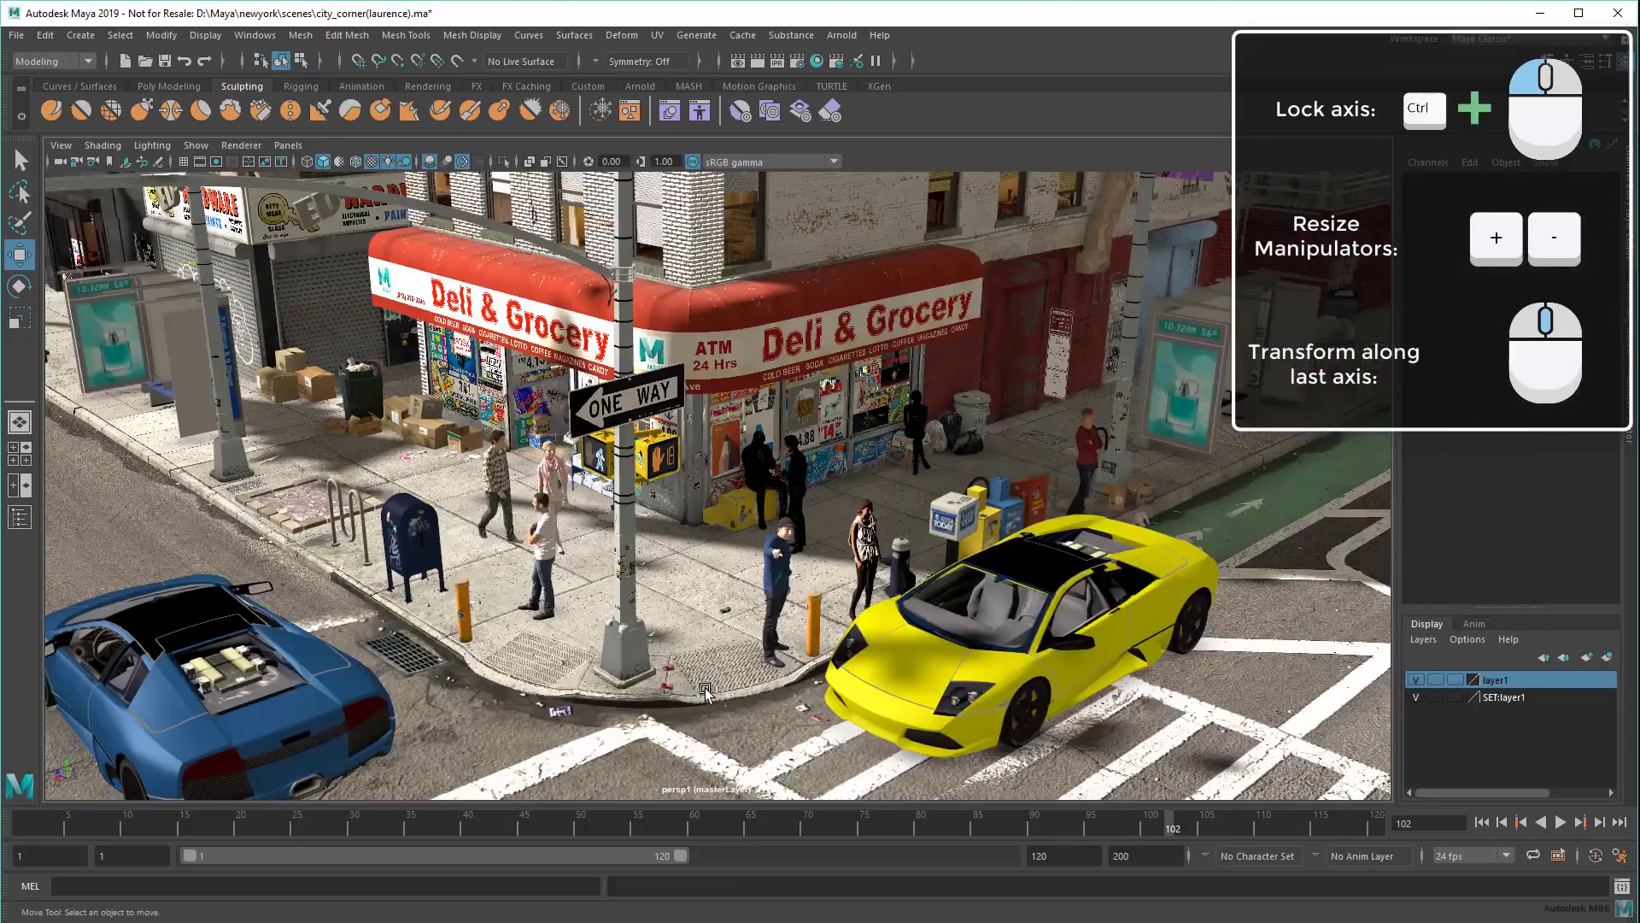
{"action": "scroll", "coordinate": [703, 694], "scroll_direction": "down", "scroll_amount": 3}
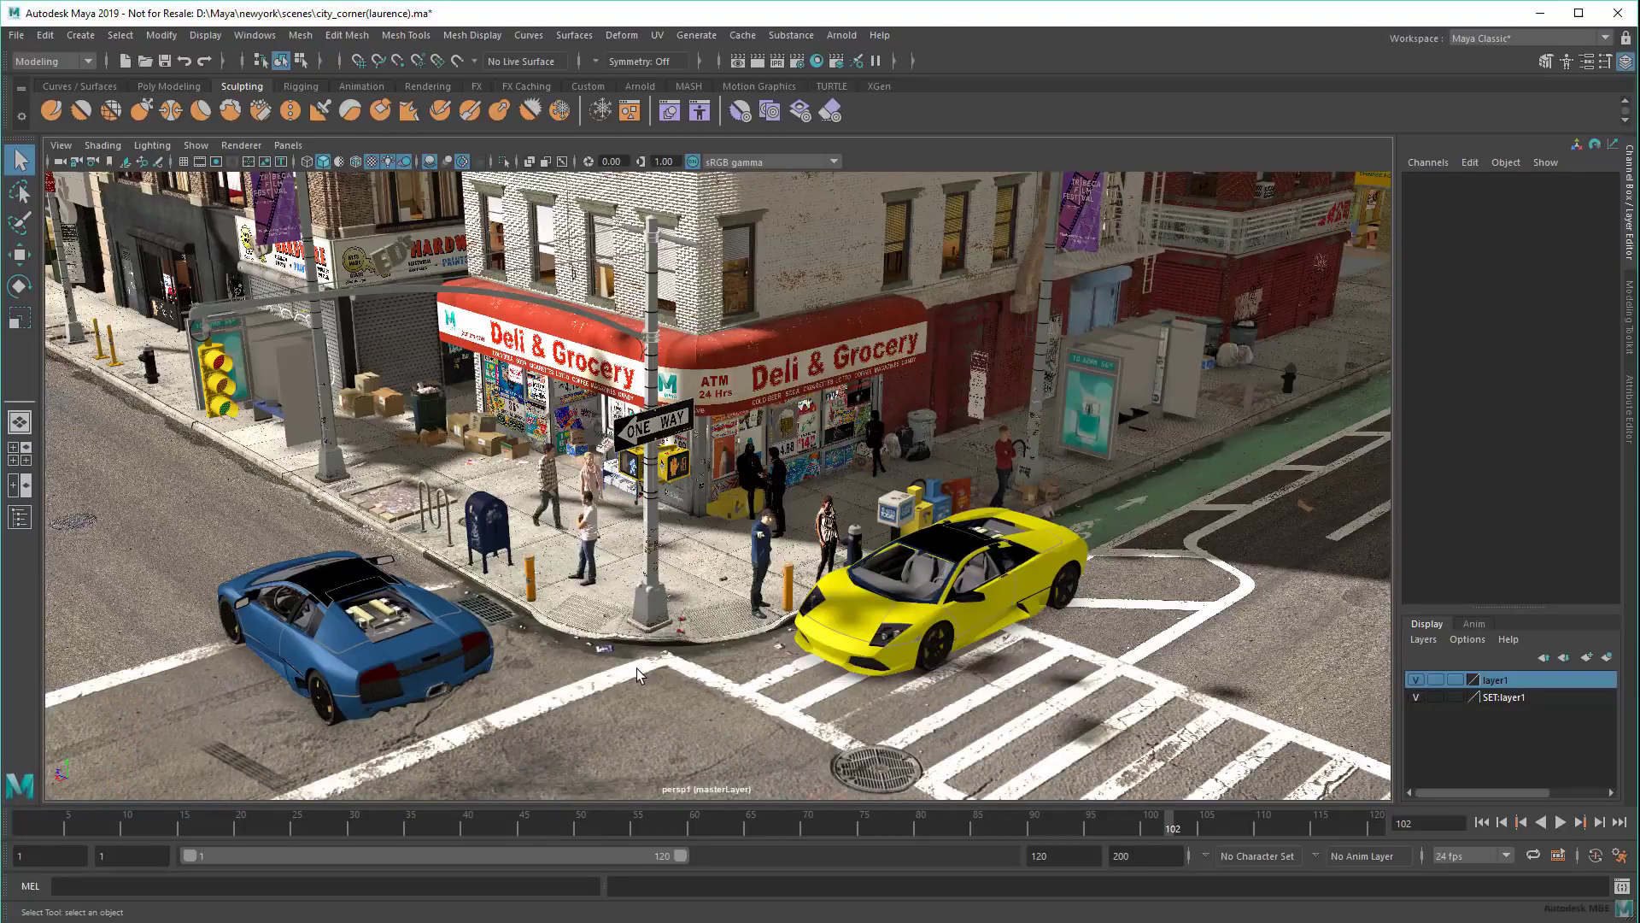
{"action": "left_click_drag", "start_coordinate": [654, 676], "coordinate": [731, 675], "text": "alt"}
{"action": "right_click_drag", "start_coordinate": [731, 675], "coordinate": [748, 630], "text": "alt"}
{"action": "mouse_move", "coordinate": [748, 630]}
{"action": "left_mouse_down", "text": "alt"}
{"action": "mouse_move", "coordinate": [812, 649]}
{"action": "mouse_move", "coordinate": [697, 685]}
{"action": "left_mouse_up", "text": "alt"}
{"action": "right_click_drag", "start_coordinate": [696, 685], "coordinate": [822, 680], "text": "alt"}
{"action": "left_click_drag", "start_coordinate": [822, 679], "coordinate": [894, 620], "text": "alt"}
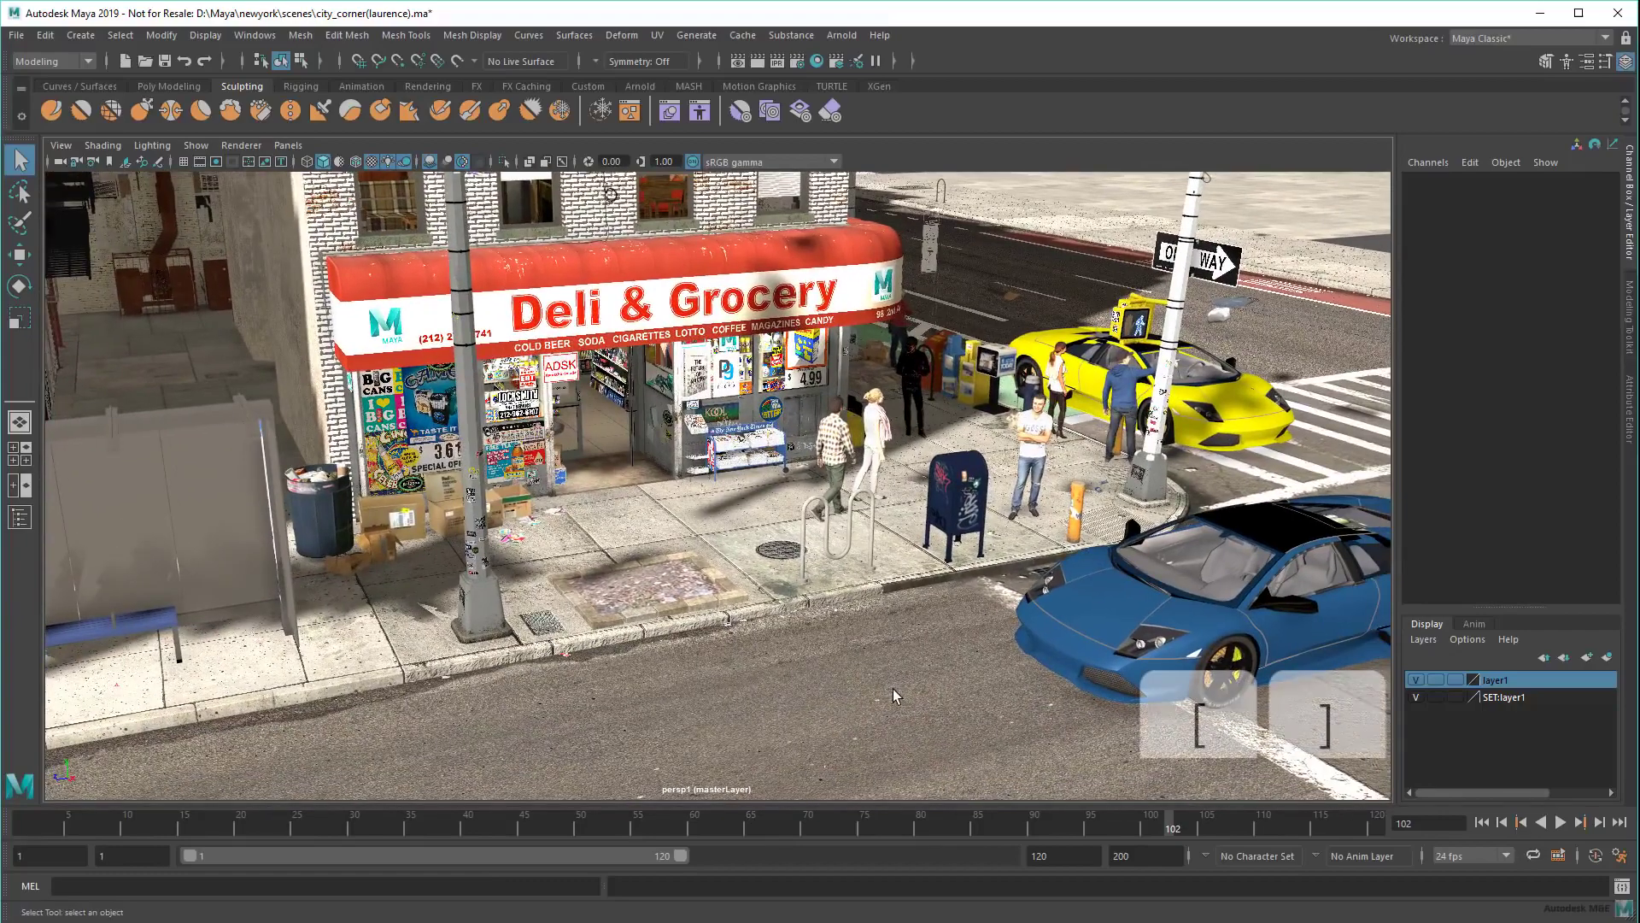
{"action": "key", "text": "bracketleft"}
{"action": "key", "text": "bracketleft"}
{"action": "key", "text": "bracketleft"}
{"action": "key", "text": "bracketleft"}
{"action": "key", "text": "bracketleft"}
{"action": "key", "text": "bracketright"}
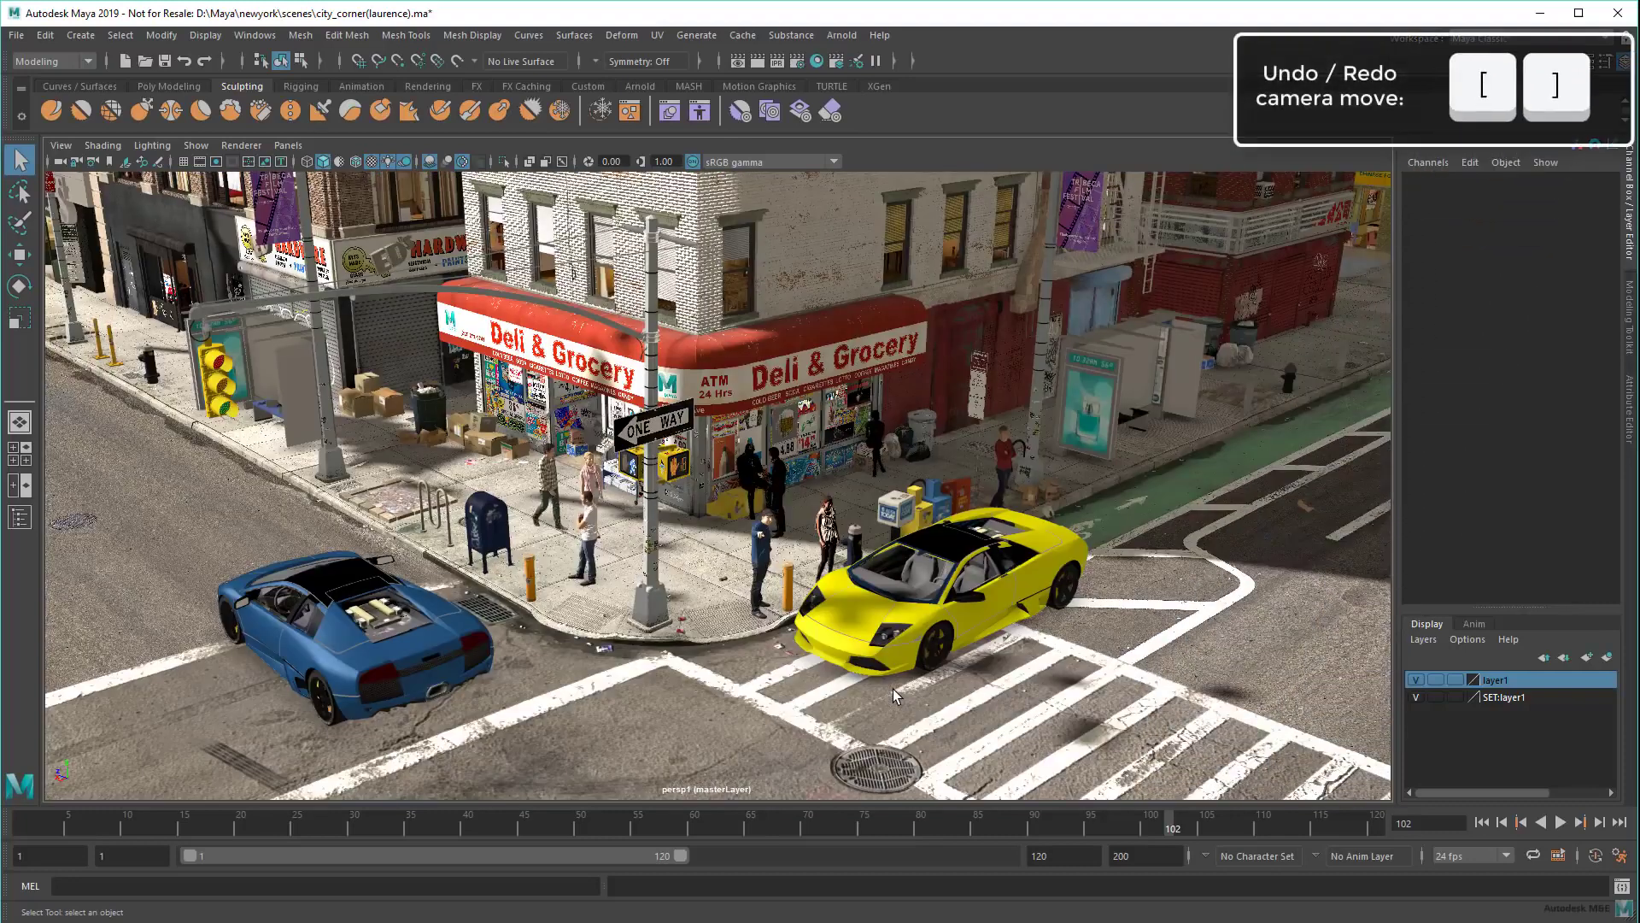
Step: Set the undo queue to Infinite in Preferences, then undo the earlier object moves
{"action": "left_click", "coordinate": [254, 35]}
{"action": "mouse_move", "coordinate": [306, 198]}
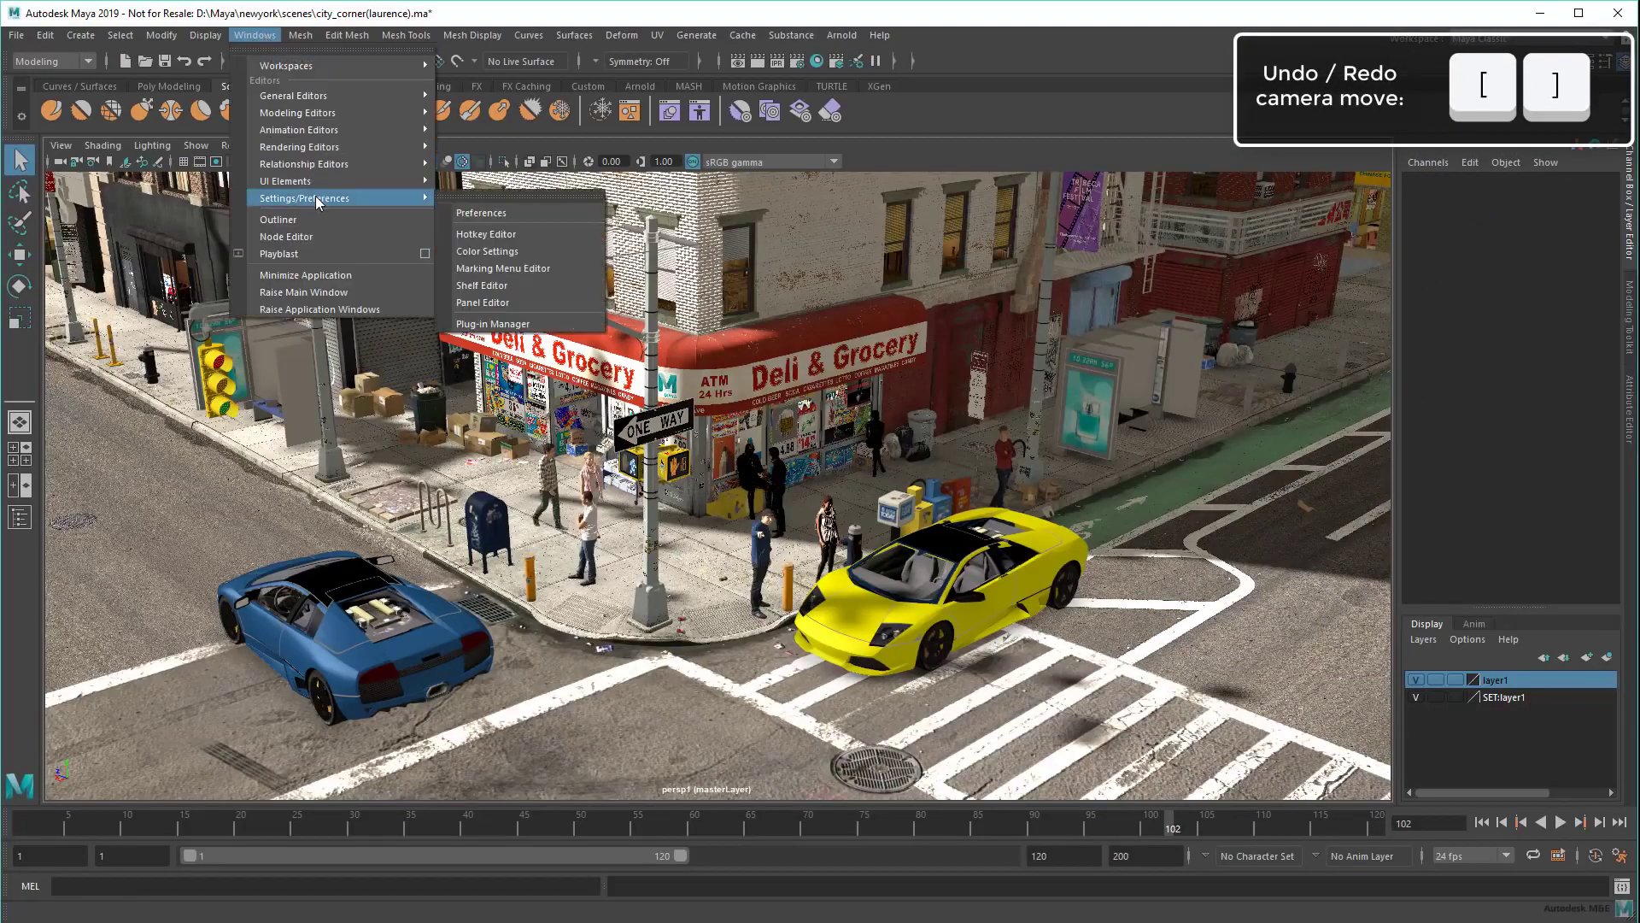
{"action": "left_click", "coordinate": [482, 212]}
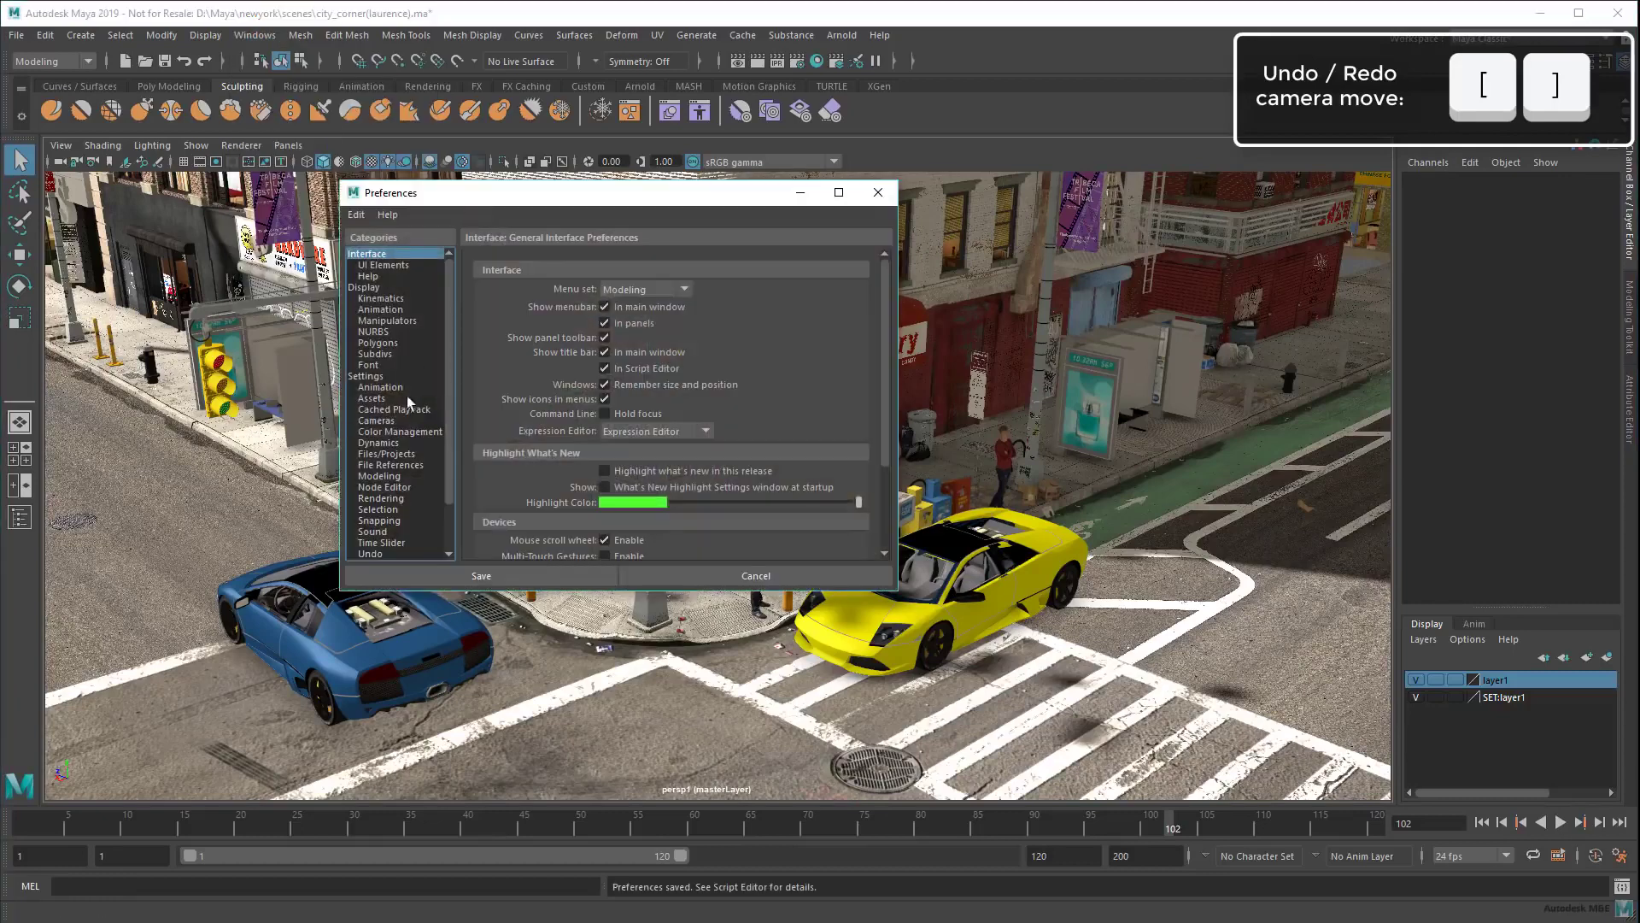
{"action": "left_click", "coordinate": [394, 555]}
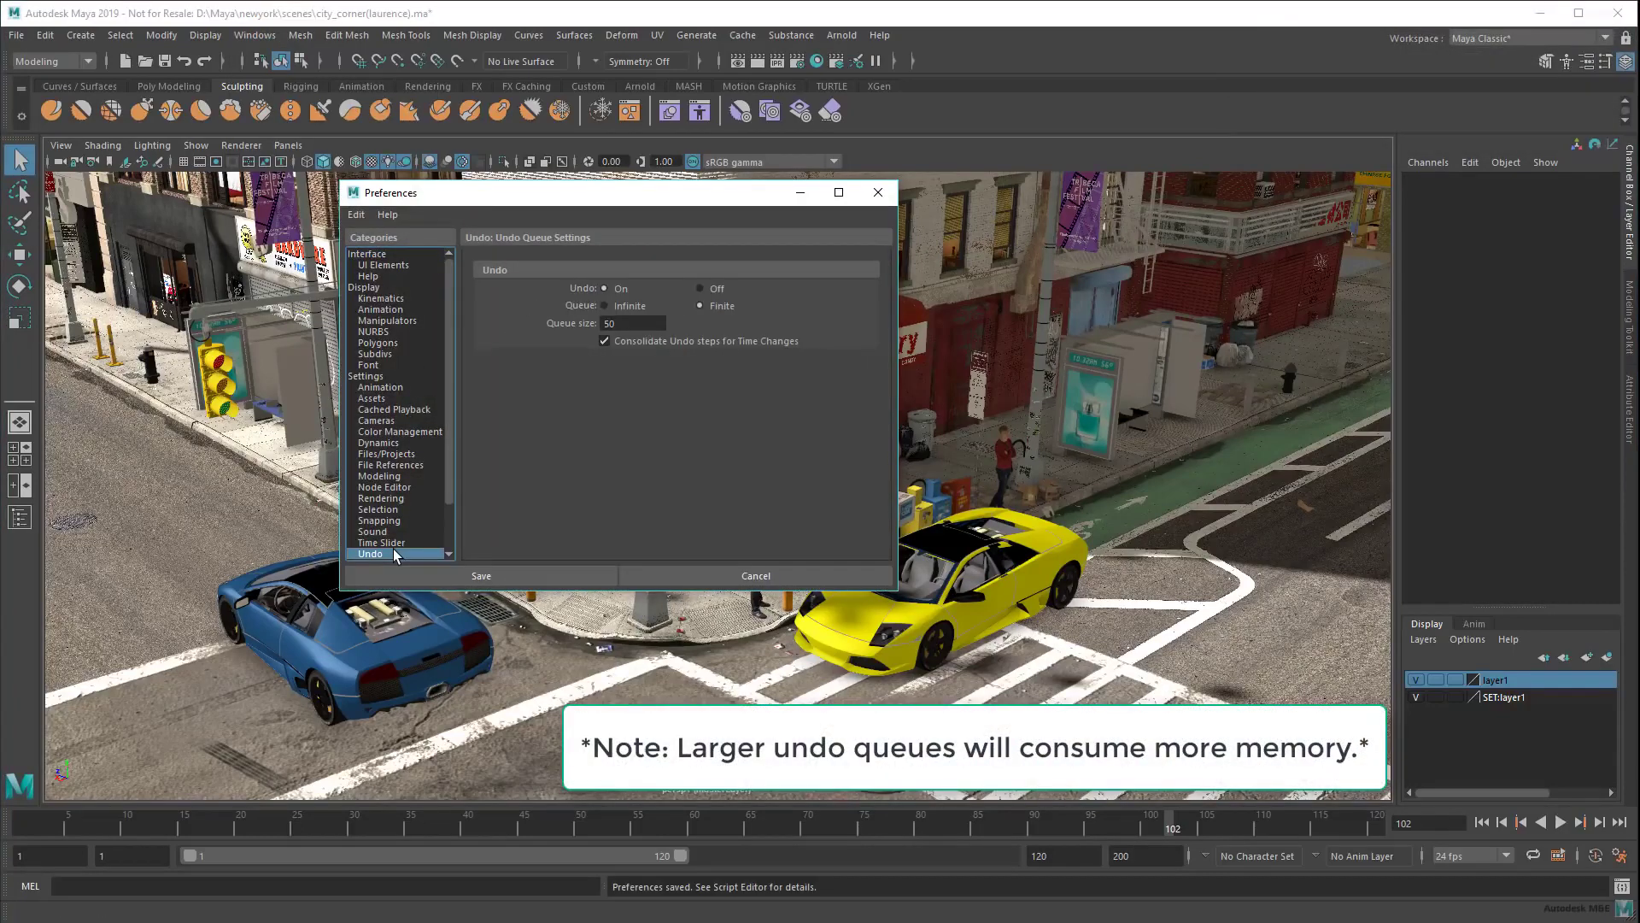
{"action": "left_click", "coordinate": [621, 307]}
{"action": "left_click", "coordinate": [556, 578]}
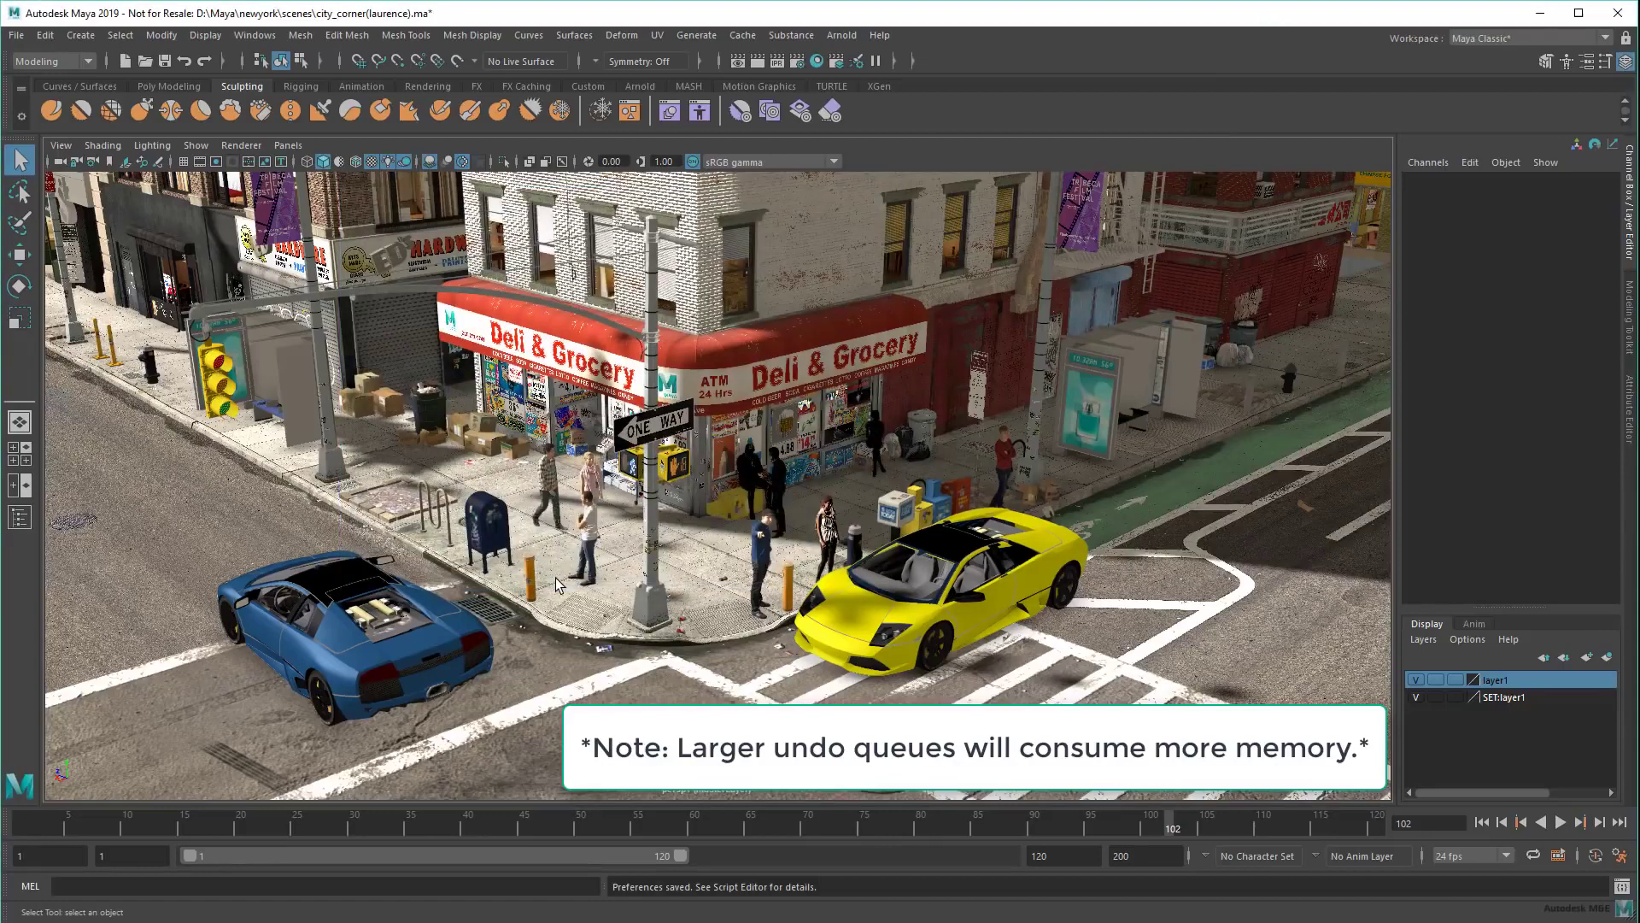
{"action": "key", "text": "ctrl+z"}
{"action": "key", "text": "ctrl+z"}
{"action": "key", "text": "ctrl+z"}
{"action": "key", "text": "ctrl+z"}
{"action": "key", "text": "ctrl+z"}
{"action": "key", "text": "ctrl+z"}
{"action": "key", "text": "ctrl+z"}
{"action": "key", "text": "ctrl+z"}
{"action": "left_click", "coordinate": [737, 649]}
{"action": "scroll", "coordinate": [737, 649], "scroll_direction": "up", "scroll_amount": 5}
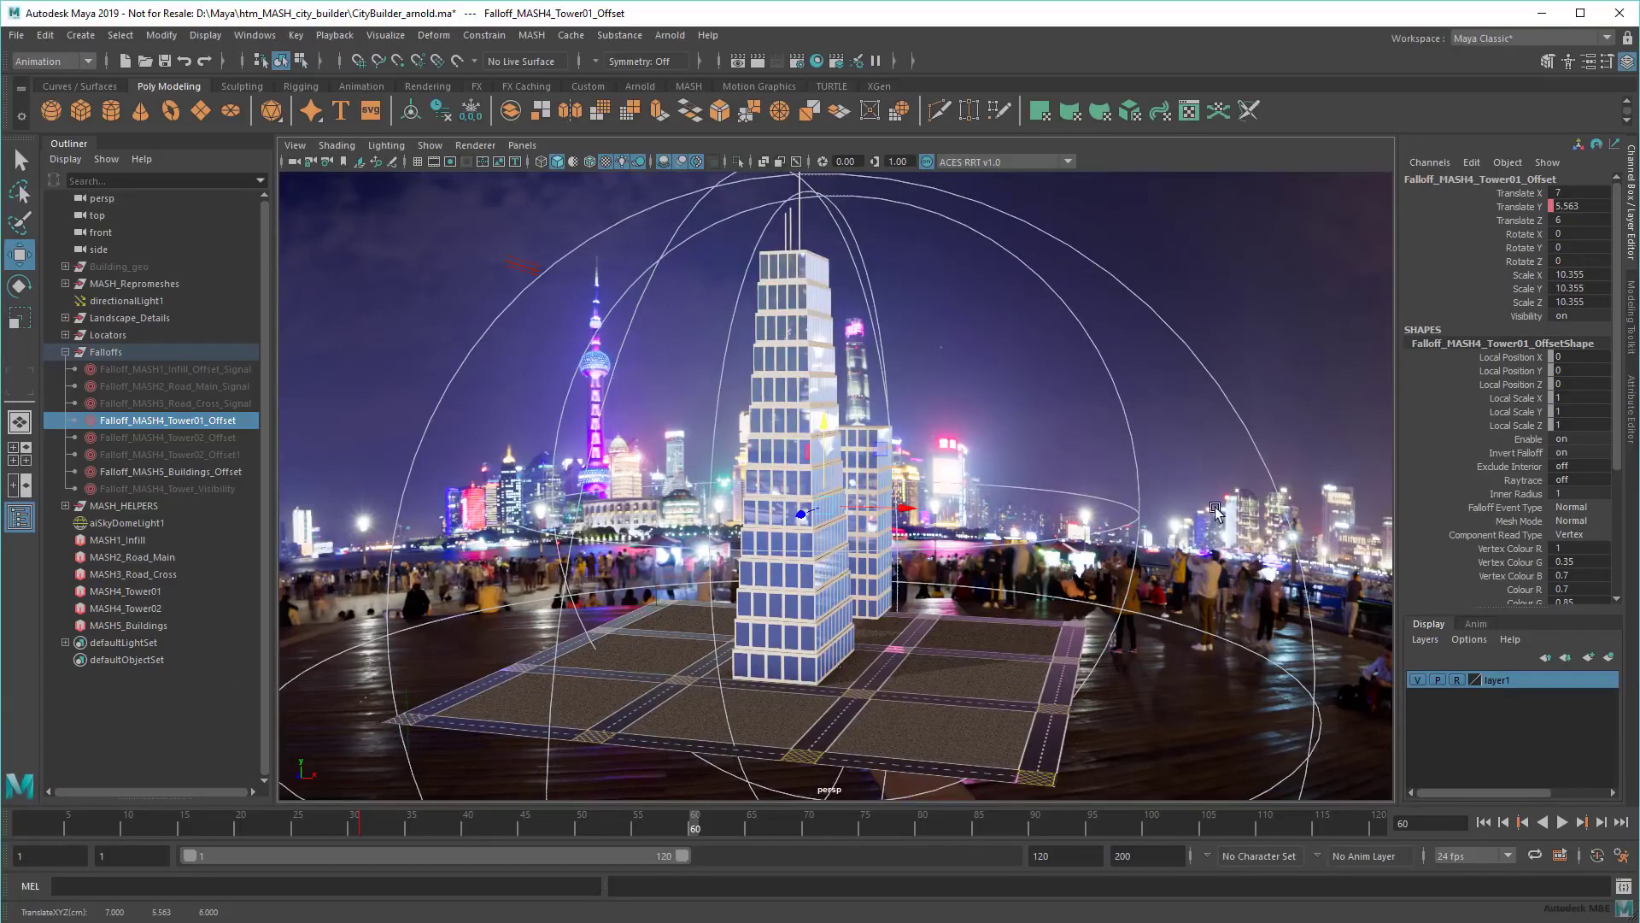
Step: Key the falloff, undo that, and scrub the timeline between frames 30 and 60
{"action": "key", "text": "s"}
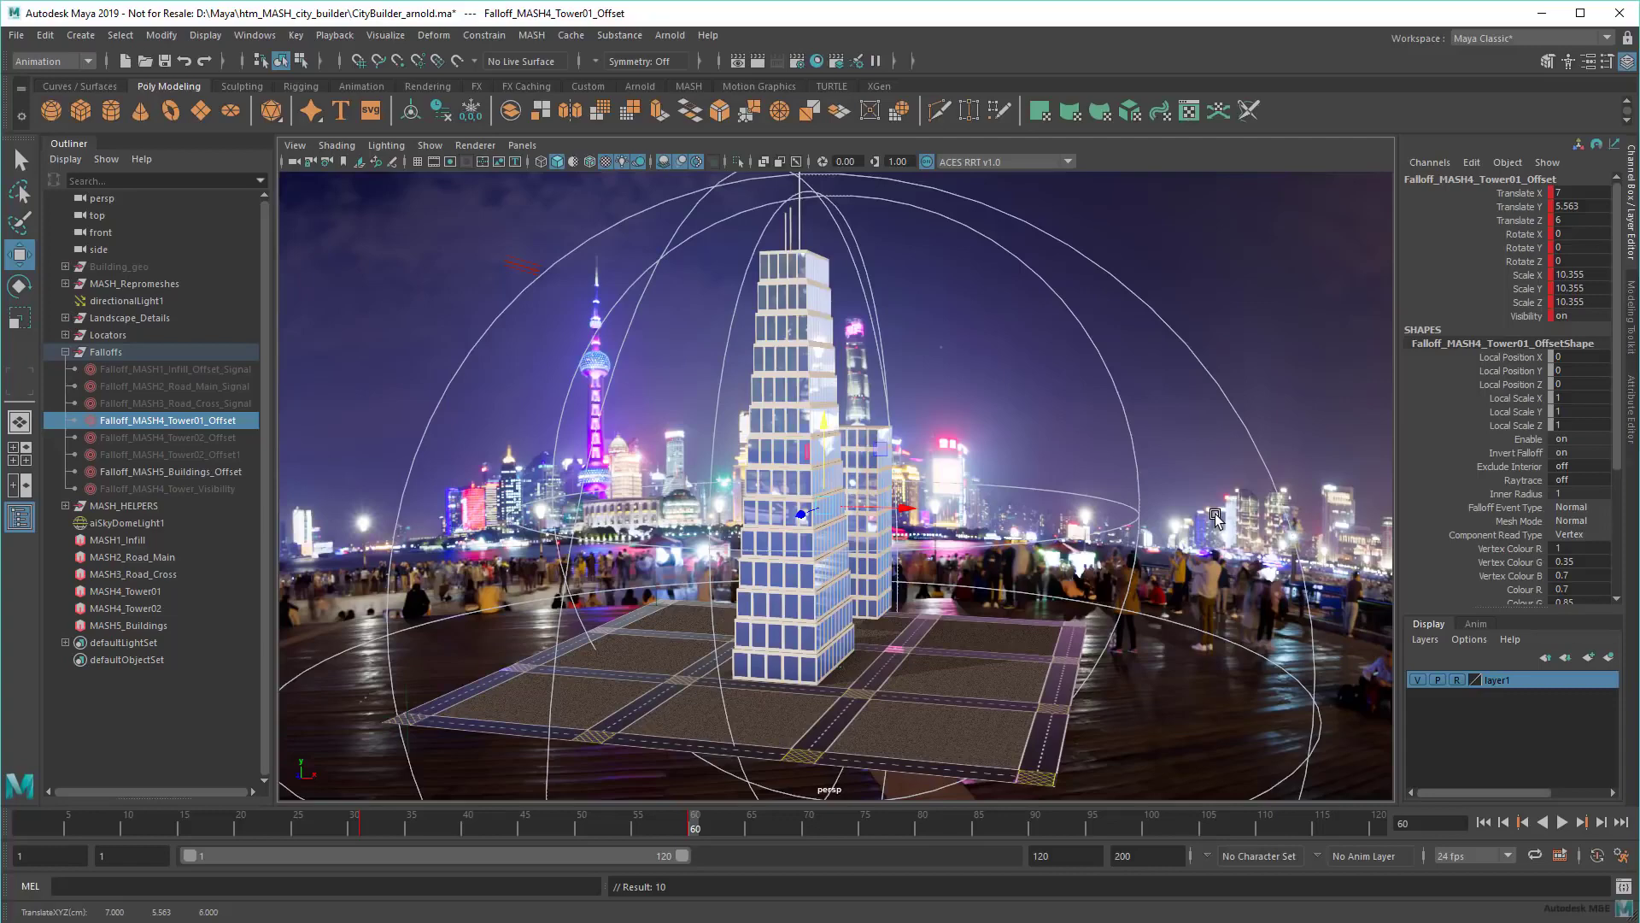
{"action": "key", "text": "ctrl+z"}
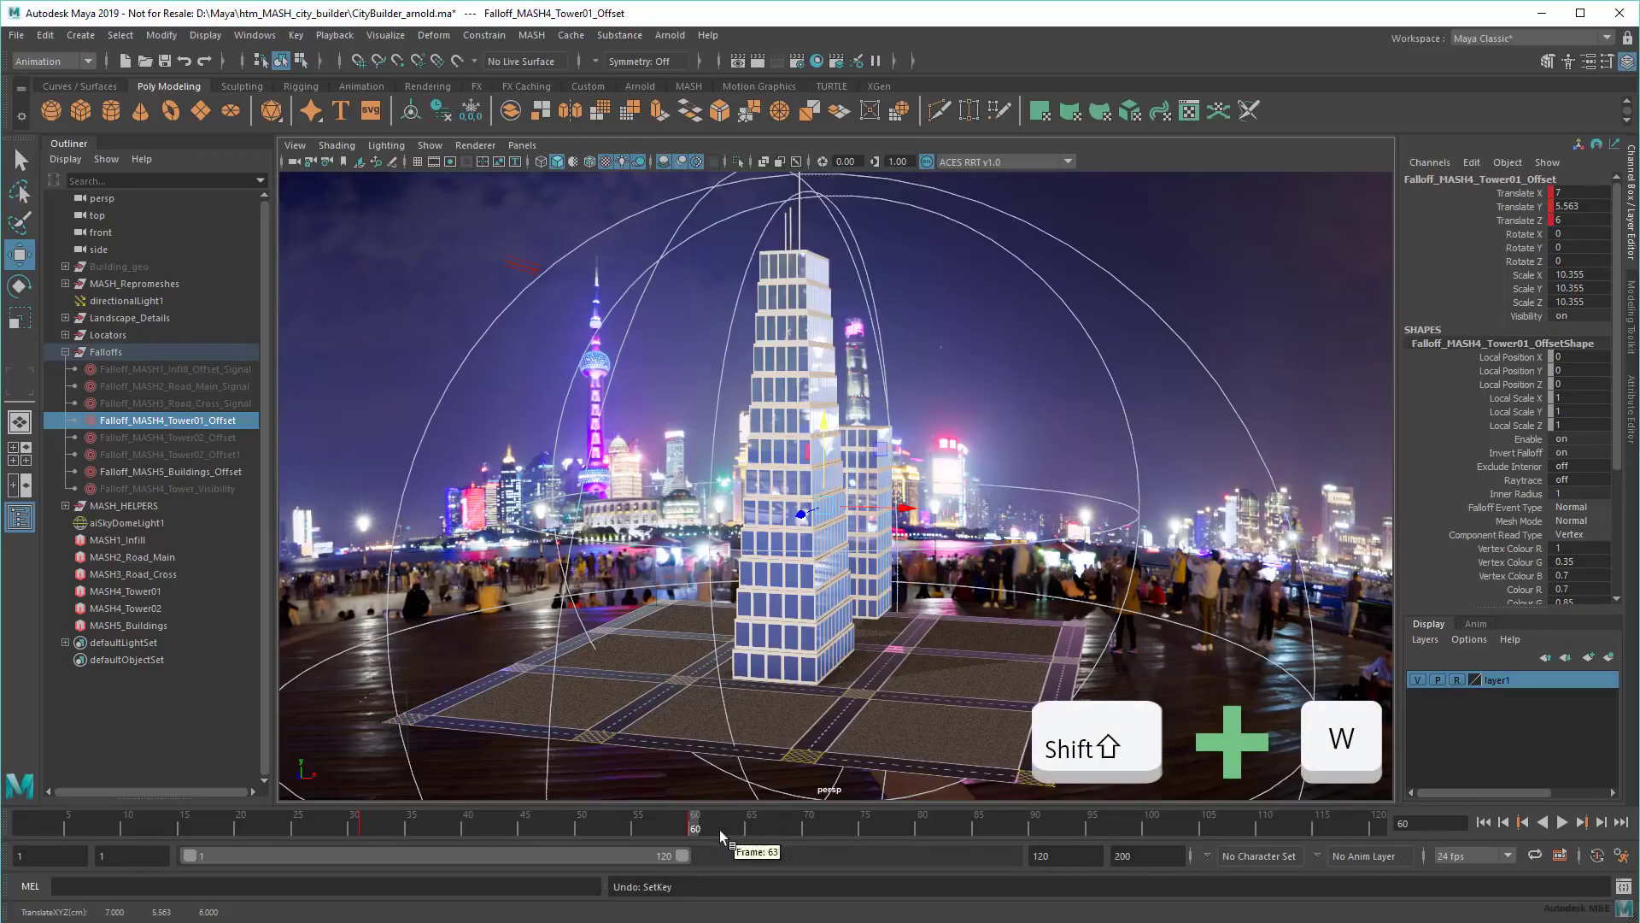
{"action": "left_click_drag", "start_coordinate": [704, 831], "coordinate": [337, 836]}
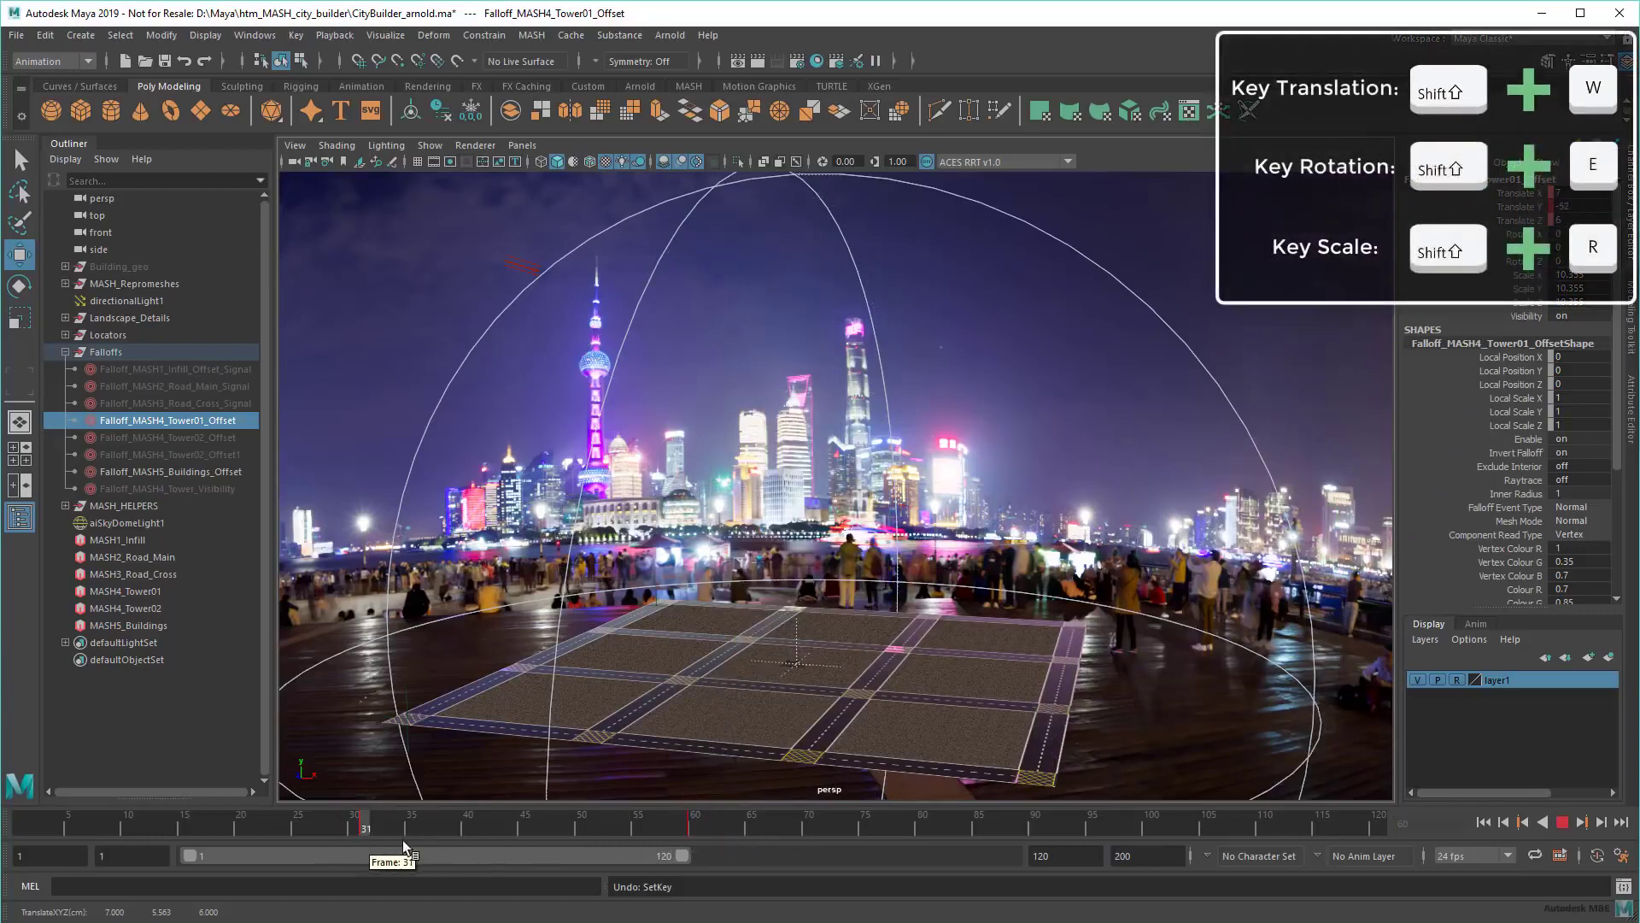
{"action": "left_click_drag", "start_coordinate": [638, 840], "coordinate": [699, 840]}
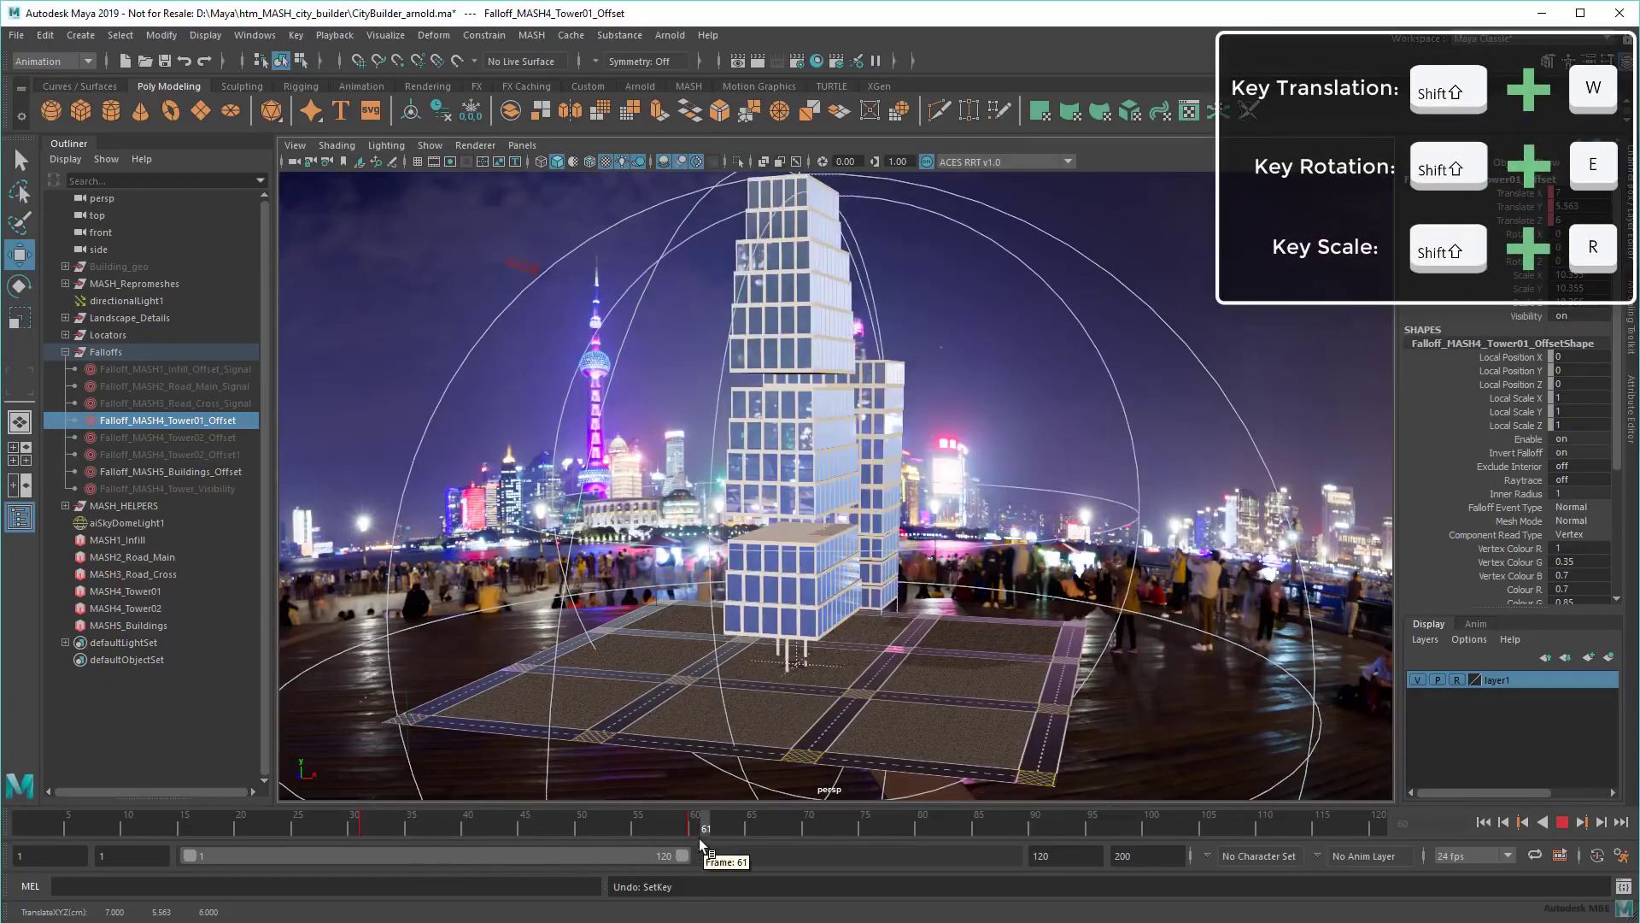
Step: Scale Falloff_MASH5_Buildings_Offset, then shrink it to quarter size at frame 36
{"action": "left_click", "coordinate": [170, 470]}
{"action": "key", "text": "r"}
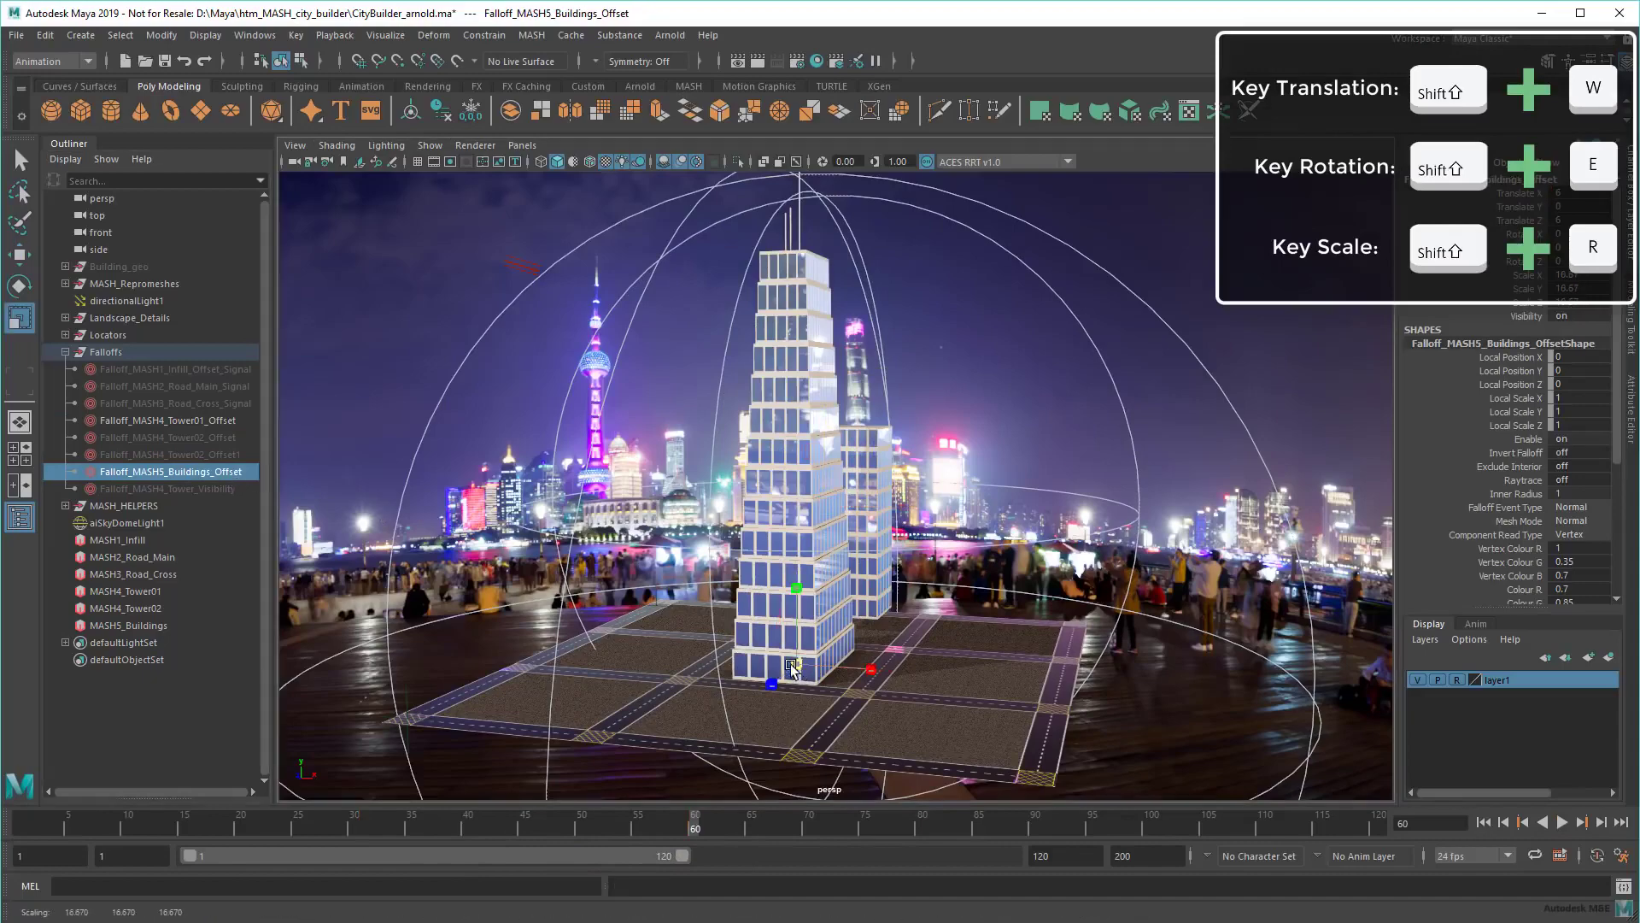
{"action": "mouse_move", "coordinate": [796, 666]}
{"action": "left_mouse_down"}
{"action": "mouse_move", "coordinate": [836, 653]}
{"action": "mouse_move", "coordinate": [795, 663]}
{"action": "left_mouse_up"}
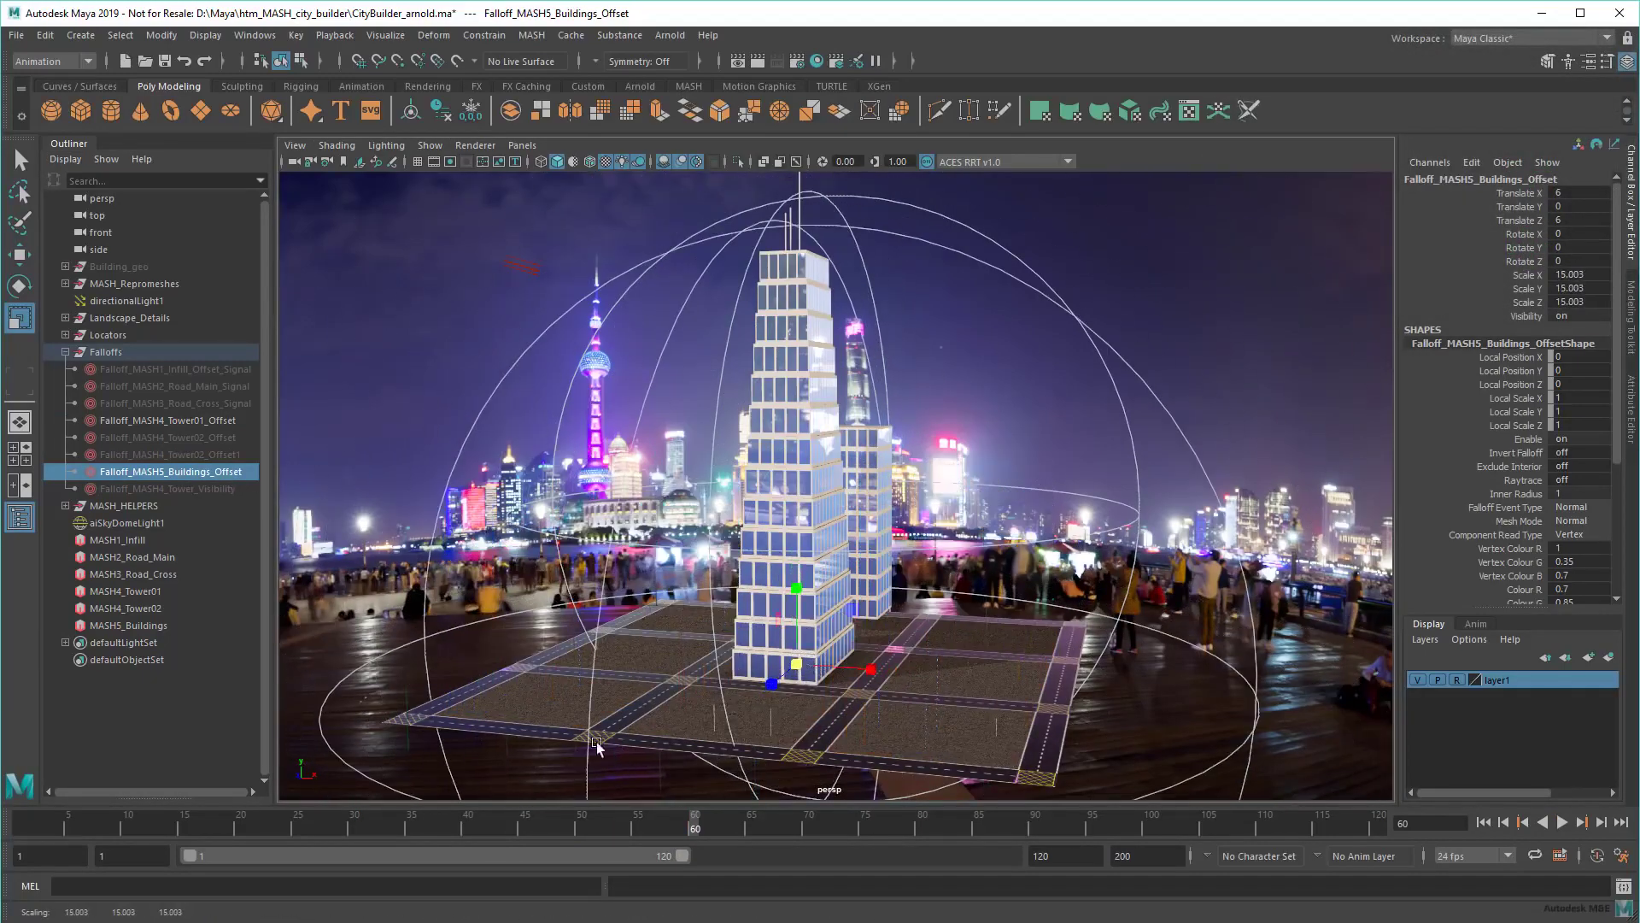
{"action": "left_click_drag", "start_coordinate": [682, 821], "coordinate": [545, 840]}
{"action": "left_click_drag", "start_coordinate": [421, 828], "coordinate": [806, 832]}
{"action": "key", "text": "shift+r"}
{"action": "left_click_drag", "start_coordinate": [801, 674], "coordinate": [763, 671]}
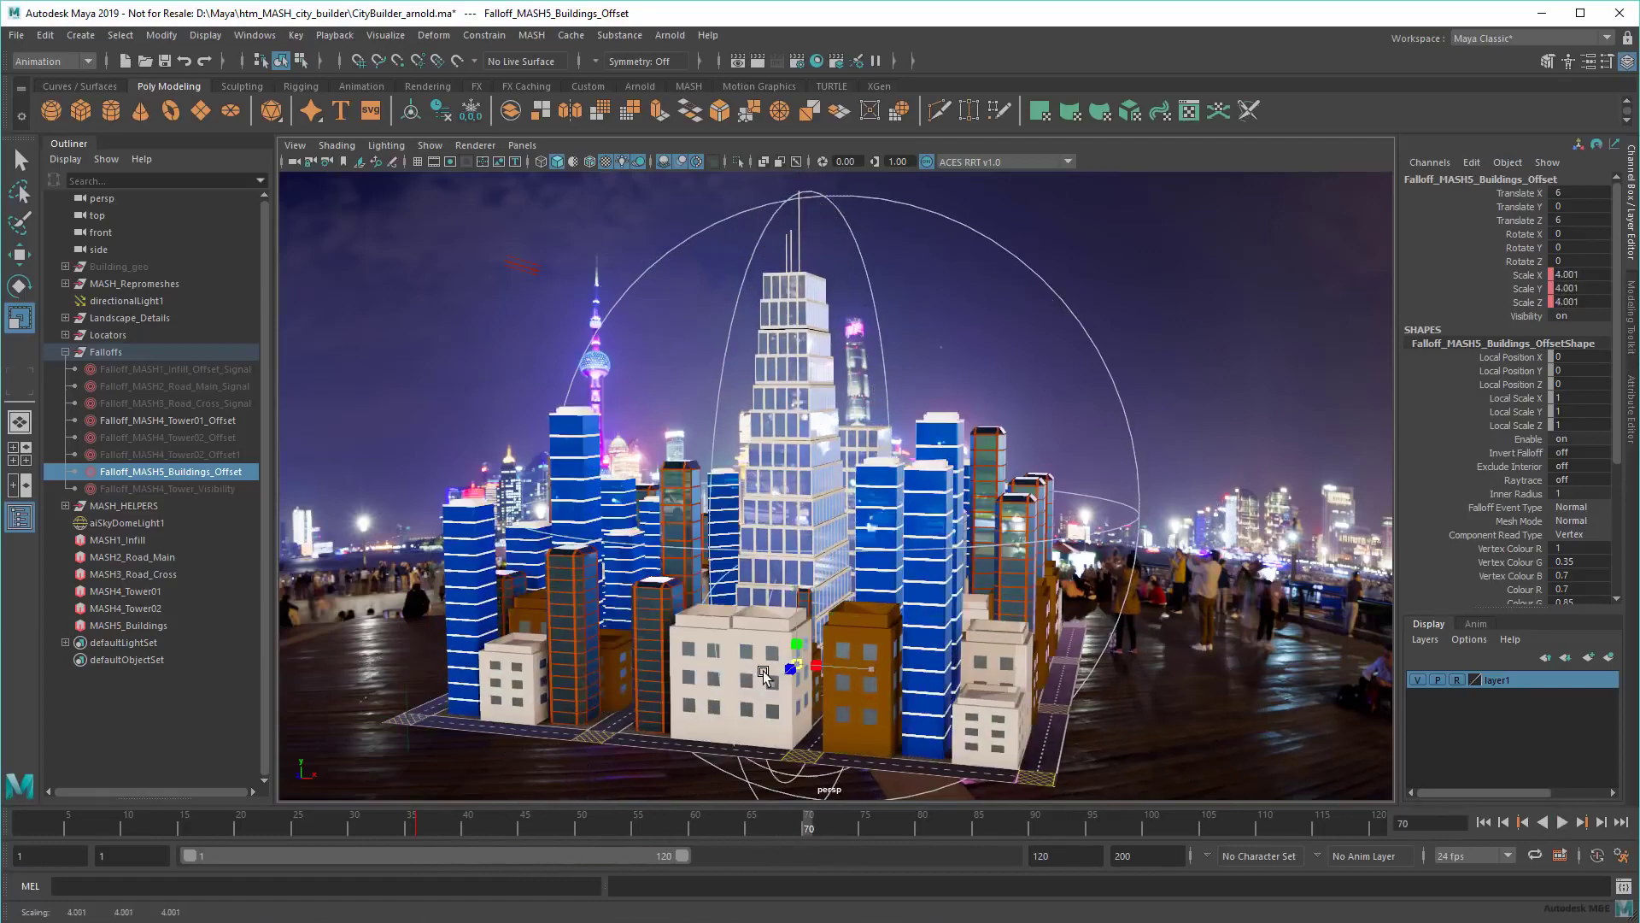
{"action": "key", "text": "shift+r"}
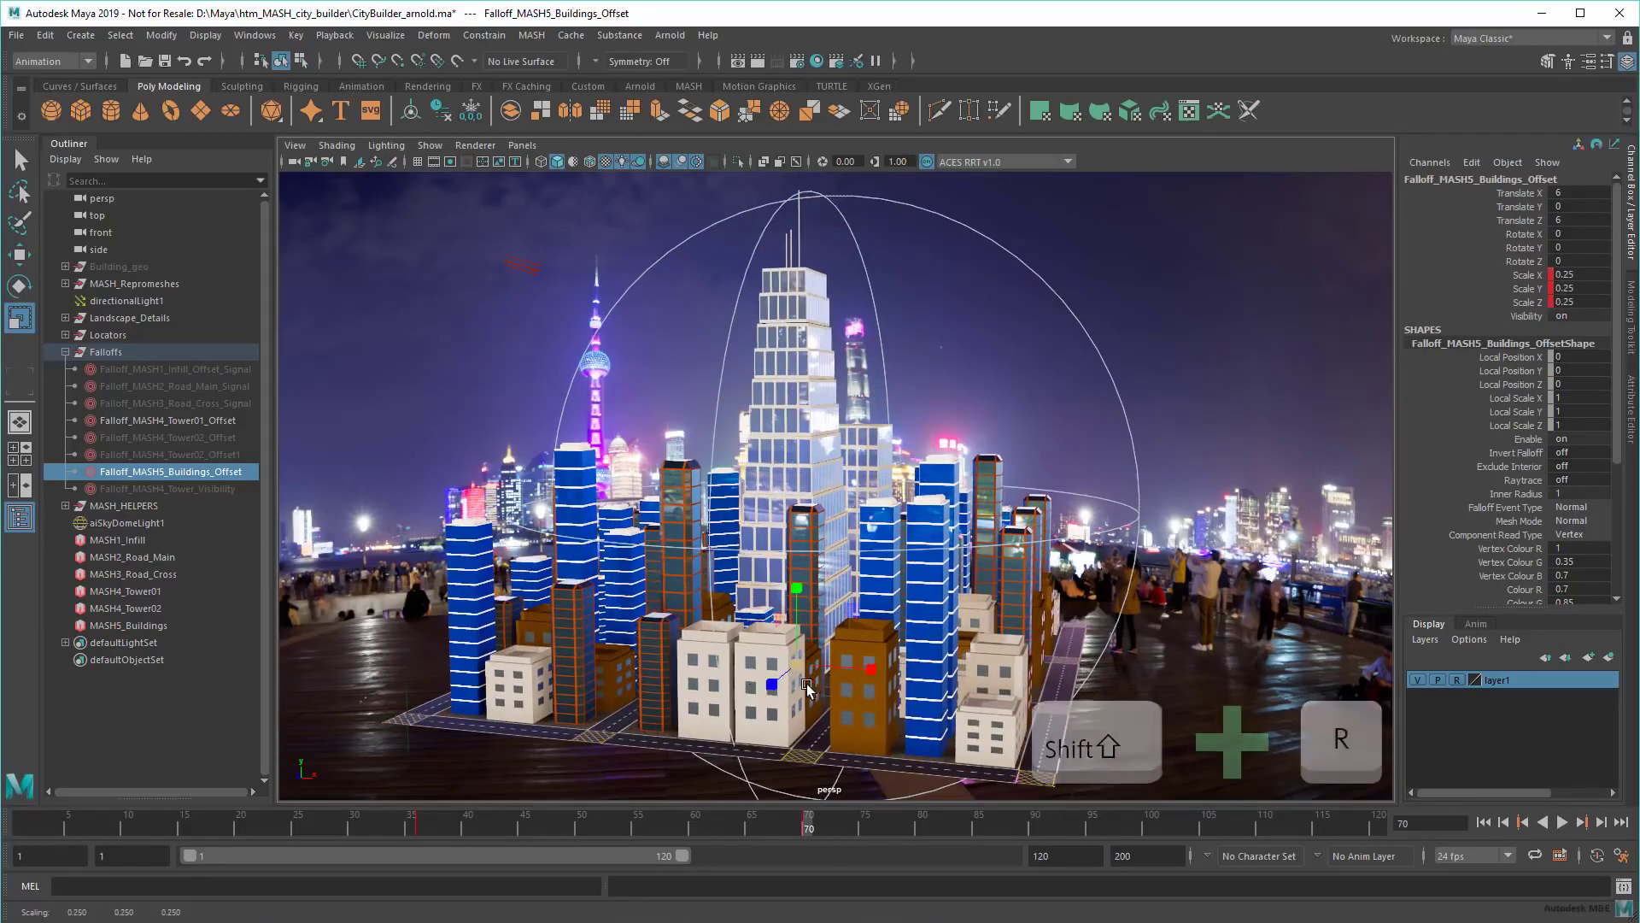
Step: Play and stop the animation, then step backward and forward one frame at a time
{"action": "key", "text": "q"}
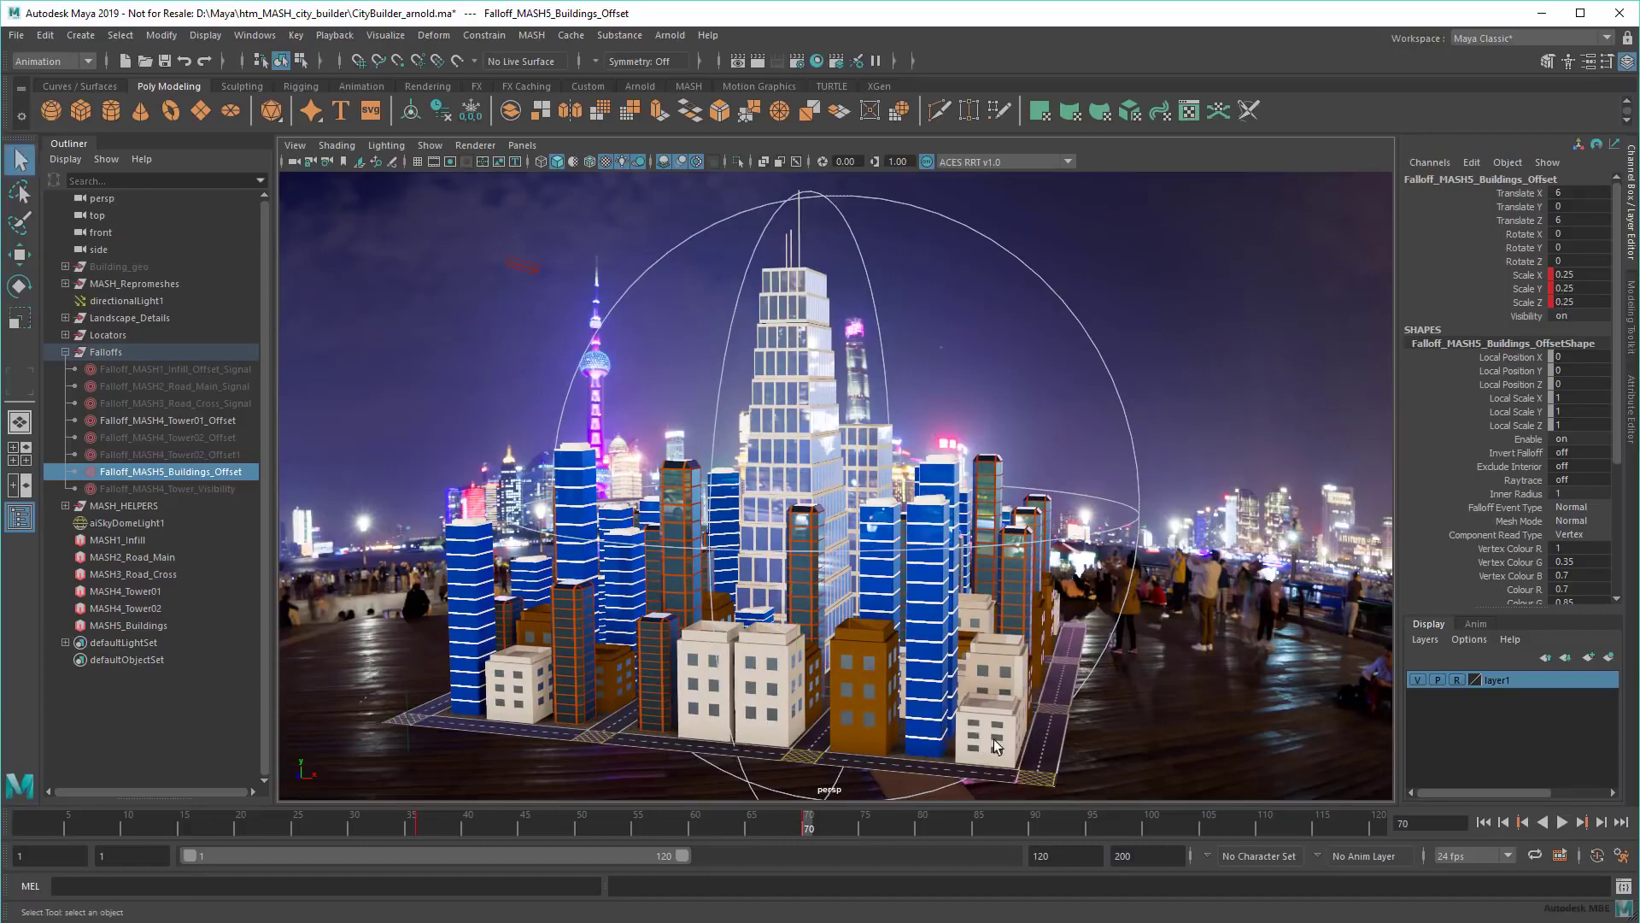
{"action": "key", "text": "alt+v"}
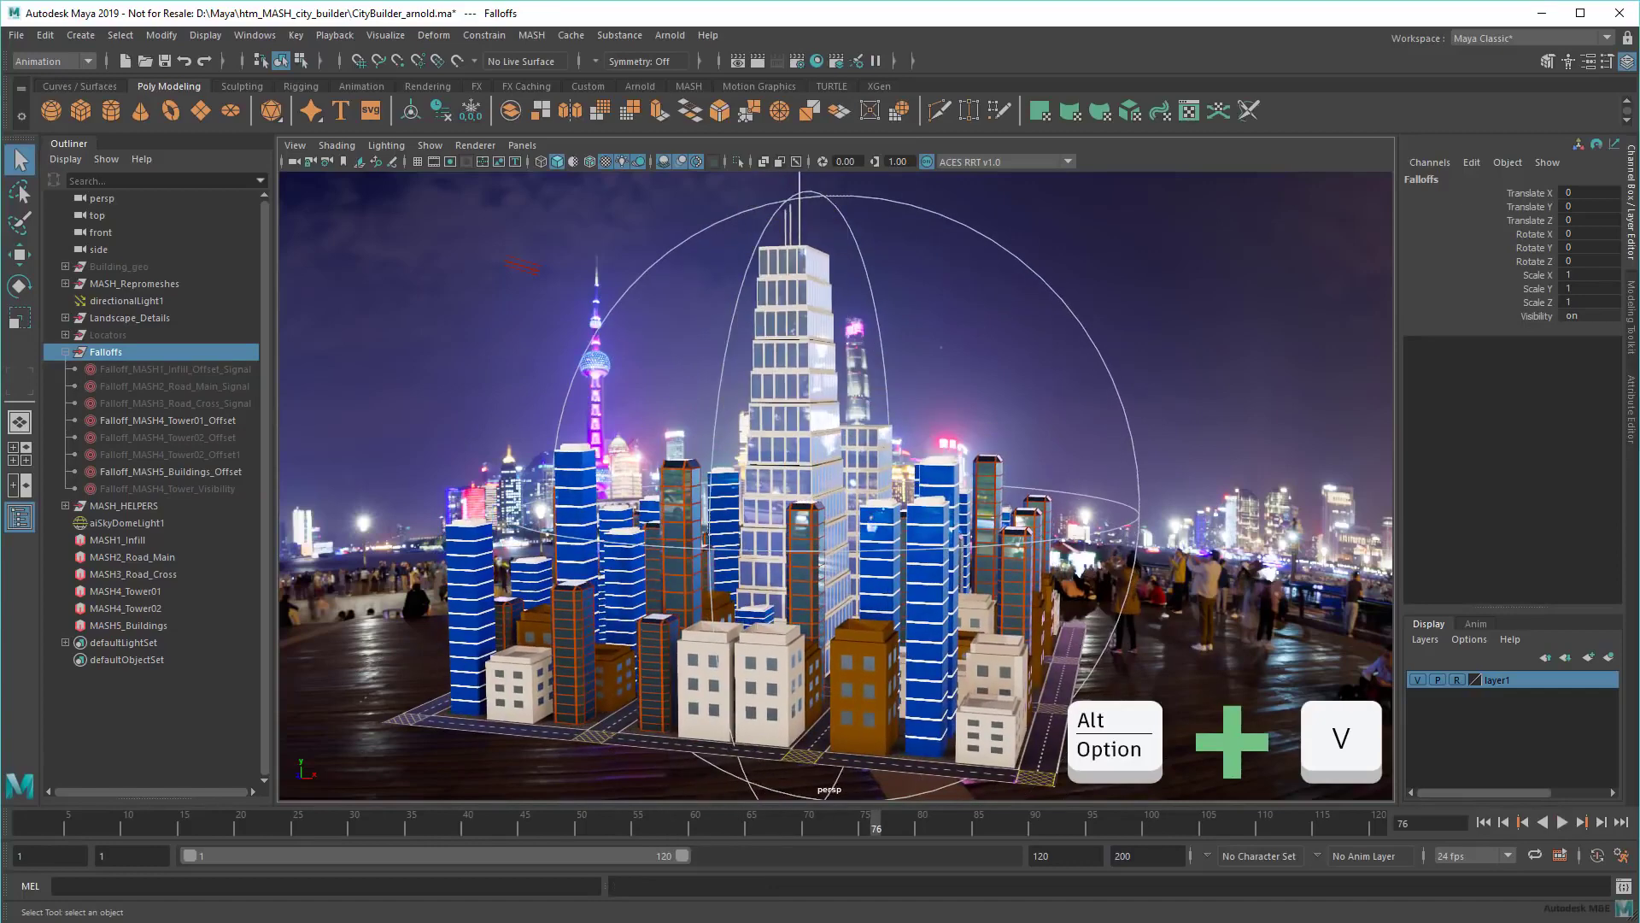
{"action": "key", "text": "alt+v"}
{"action": "key", "text": "alt+comma"}
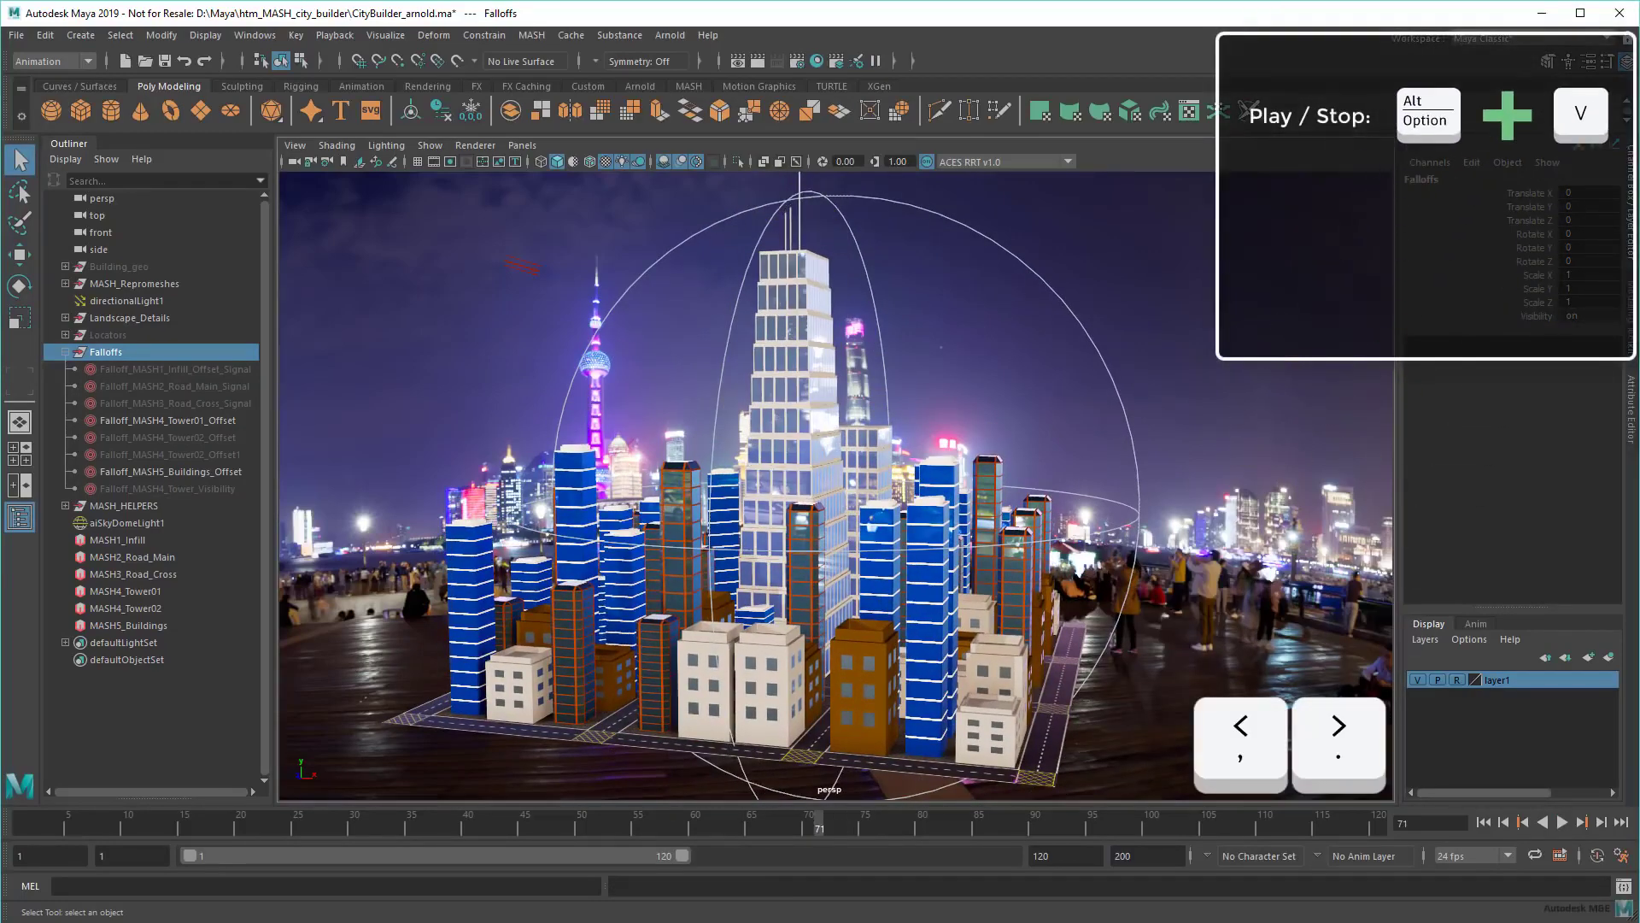
{"action": "key", "text": "alt+comma"}
{"action": "key", "text": "alt+comma"}
{"action": "key", "text": "alt+comma"}
{"action": "key", "text": "alt+comma"}
{"action": "key", "text": "alt+comma"}
{"action": "key", "text": "alt+comma"}
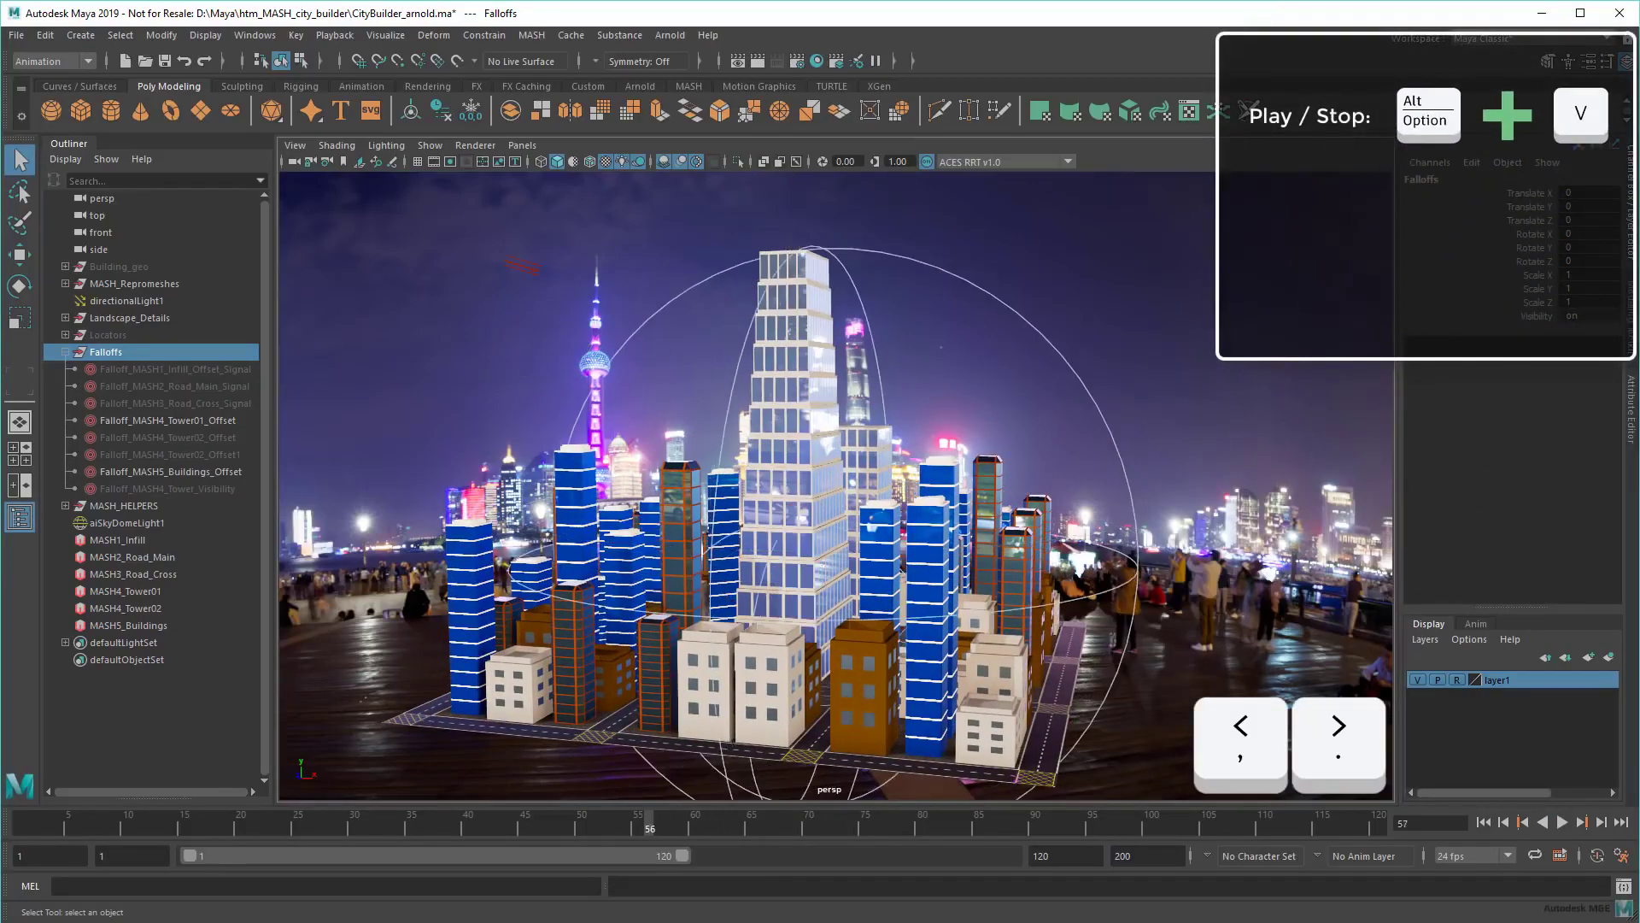
{"action": "key", "text": "alt+comma"}
{"action": "key", "text": "alt+comma"}
{"action": "key", "text": "alt+comma"}
{"action": "key", "text": "alt+comma"}
{"action": "key", "text": "alt+comma"}
{"action": "key", "text": "alt+comma"}
{"action": "key", "text": "alt+comma"}
{"action": "key", "text": "alt+comma"}
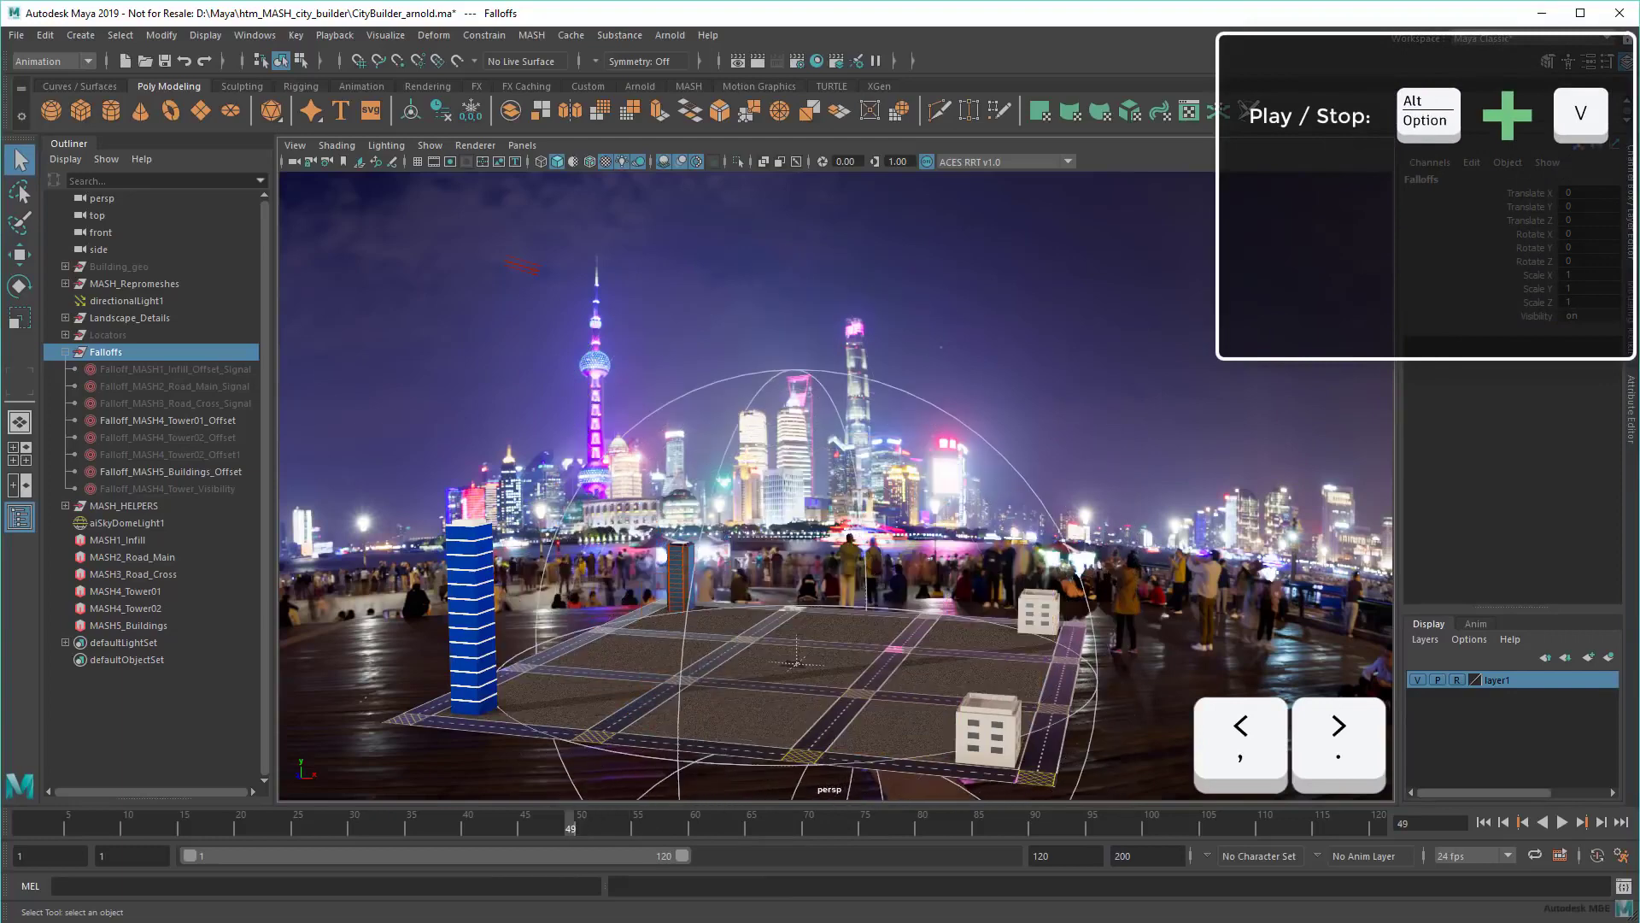
{"action": "key", "text": "alt+period"}
{"action": "key", "text": "alt+period"}
{"action": "key", "text": "alt+period"}
{"action": "key", "text": "alt+period"}
{"action": "key", "text": "alt+period"}
{"action": "key", "text": "alt+period"}
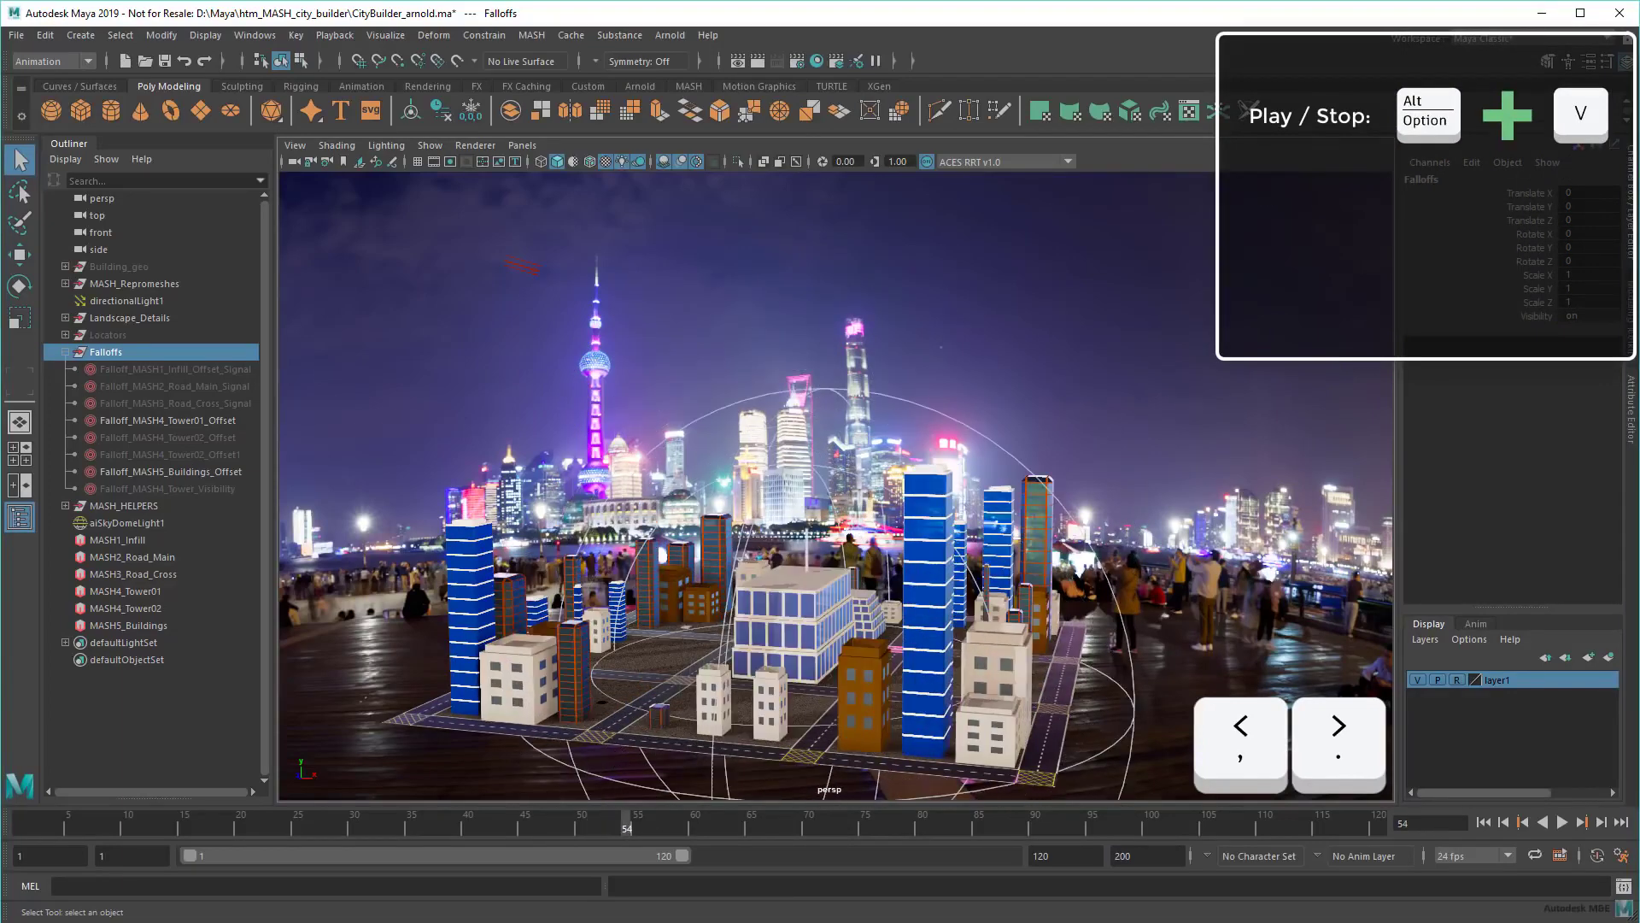
Step: Select Falloff_MASH4_Tower01_Offset and jump from frame 31 to the frame-60 keyframe
{"action": "left_click", "coordinate": [1130, 659]}
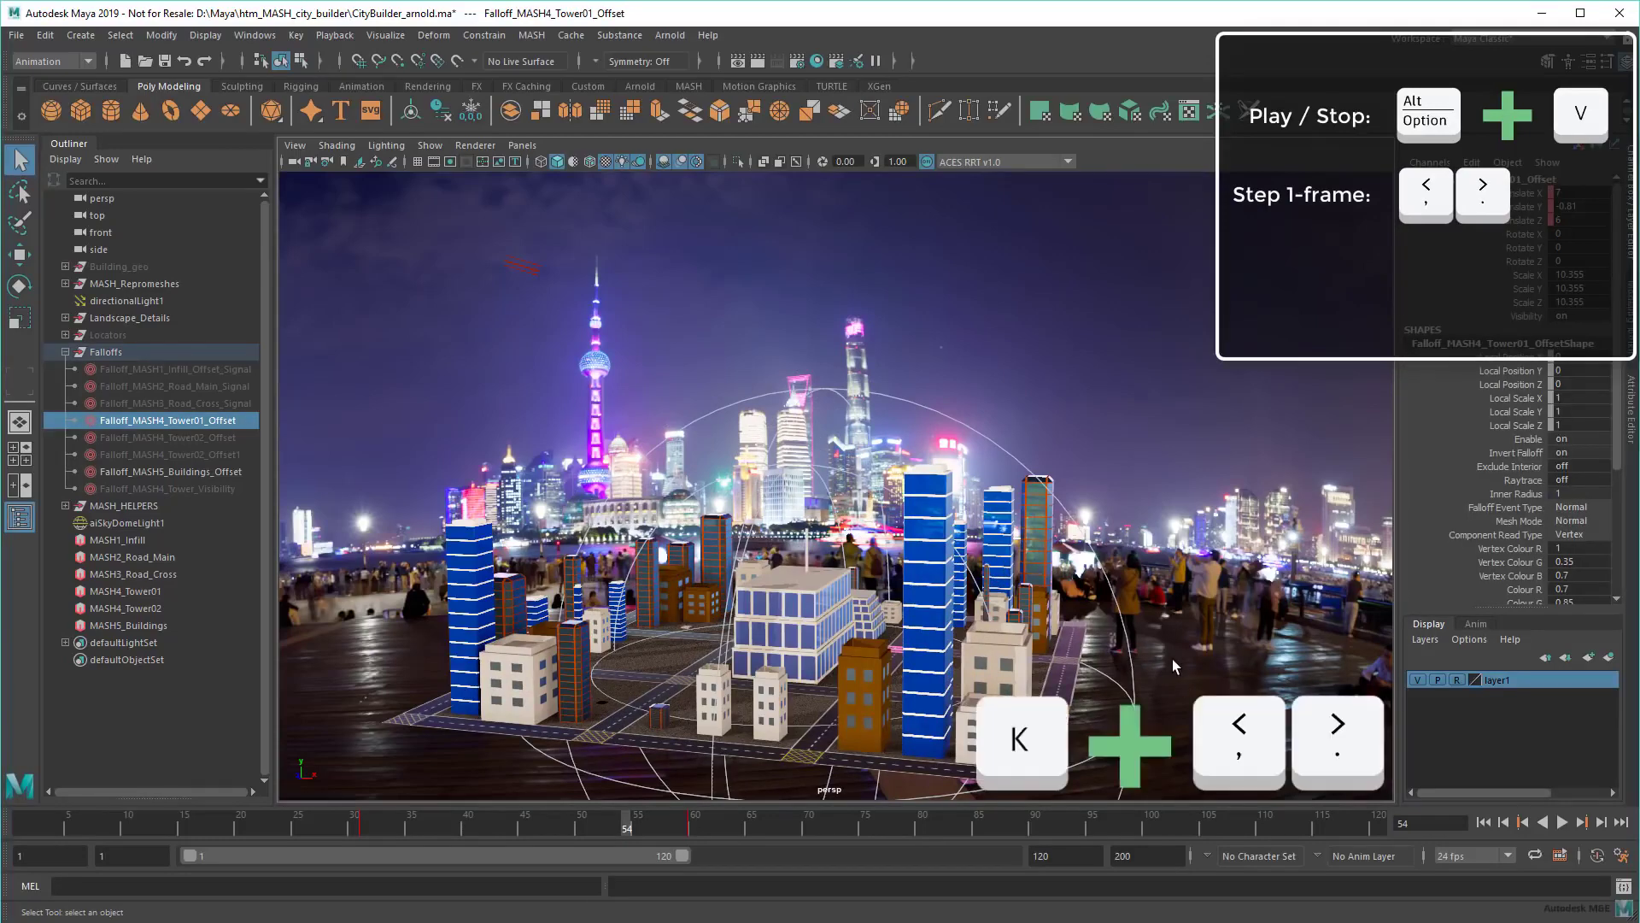
{"action": "left_click_drag", "start_coordinate": [1173, 660], "coordinate": [1173, 659]}
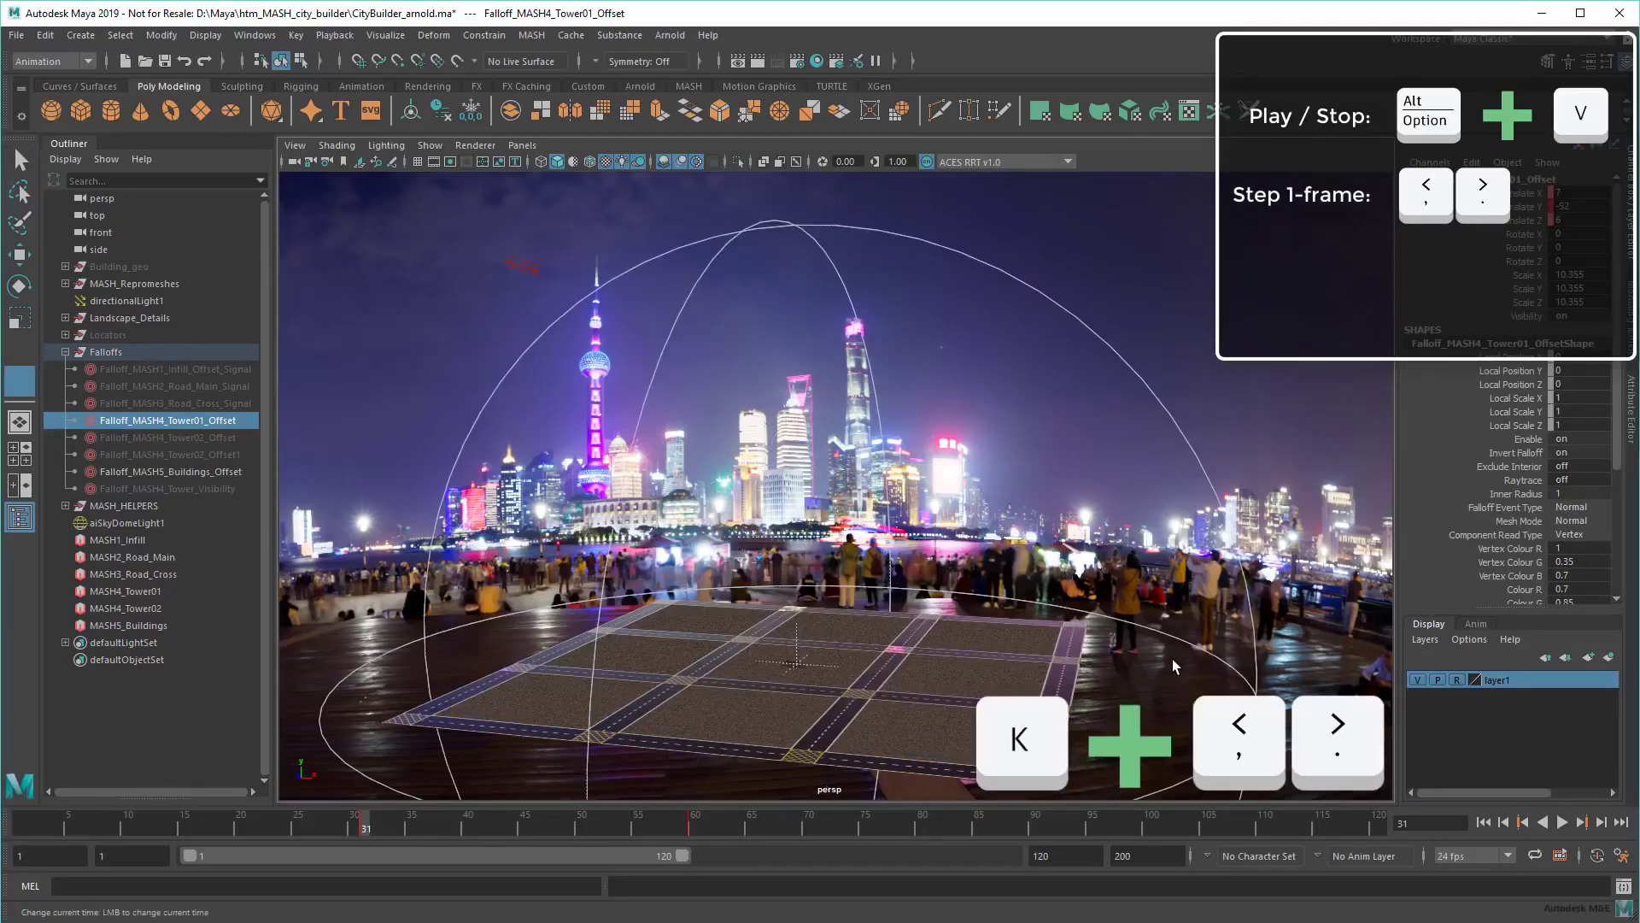
{"action": "key", "text": "period"}
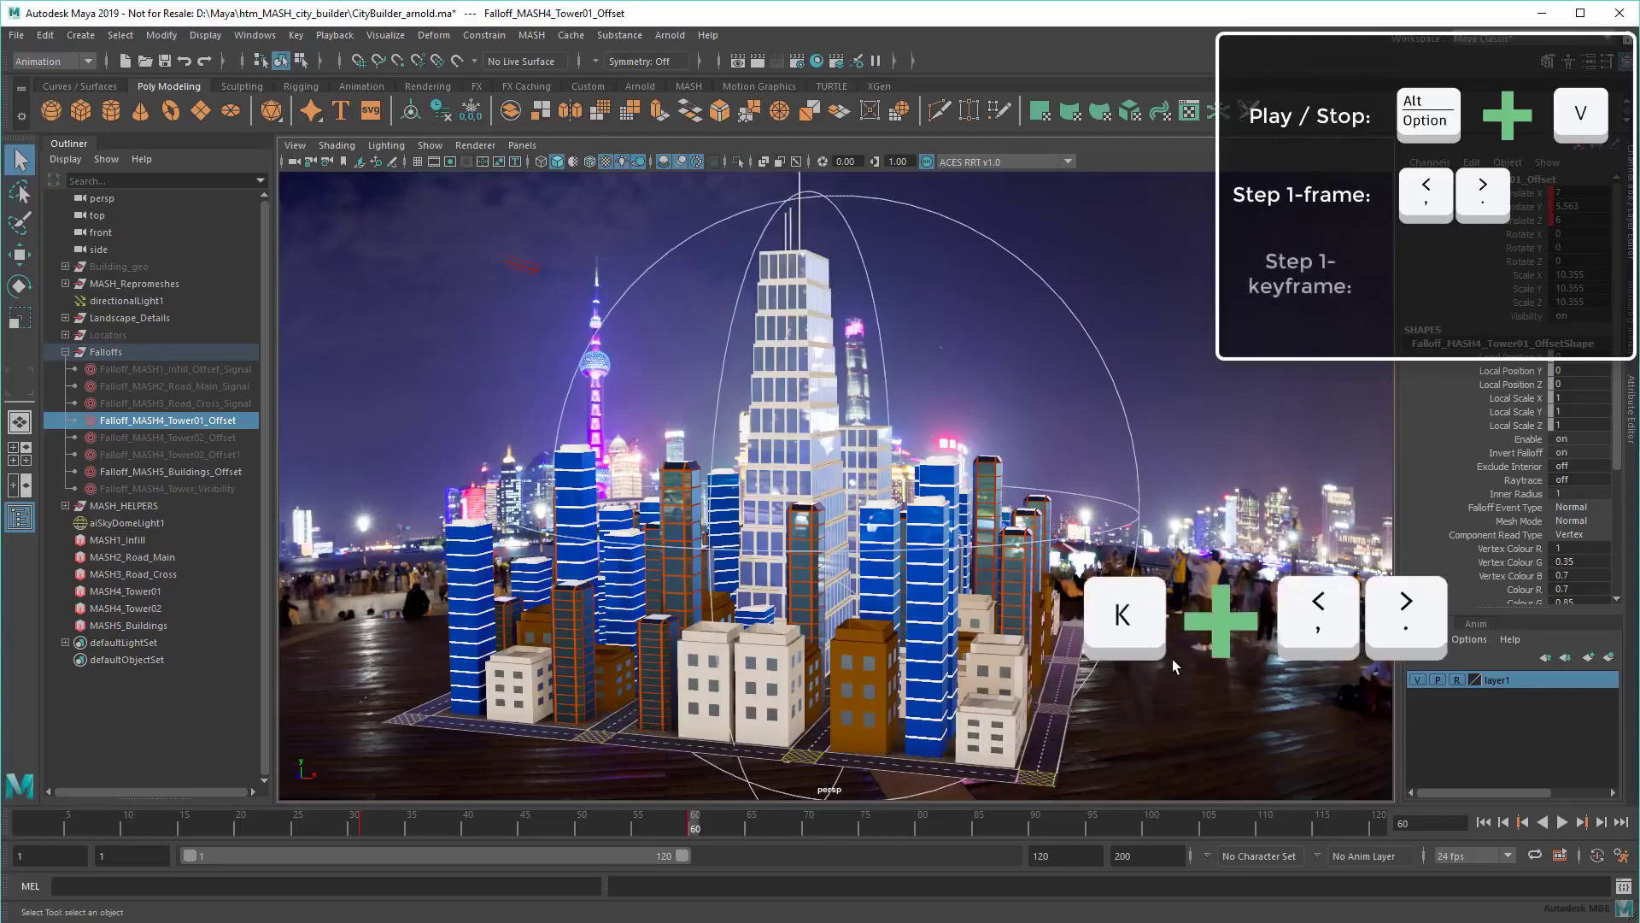
Step: K-drag in the viewport to scrub back to early frames, then forward to frame 48
{"action": "mouse_move", "coordinate": [1240, 422]}
{"action": "left_mouse_down"}
{"action": "mouse_move", "coordinate": [988, 426]}
{"action": "mouse_move", "coordinate": [1023, 399]}
{"action": "mouse_move", "coordinate": [1283, 378]}
{"action": "mouse_move", "coordinate": [1063, 385]}
{"action": "left_mouse_up"}
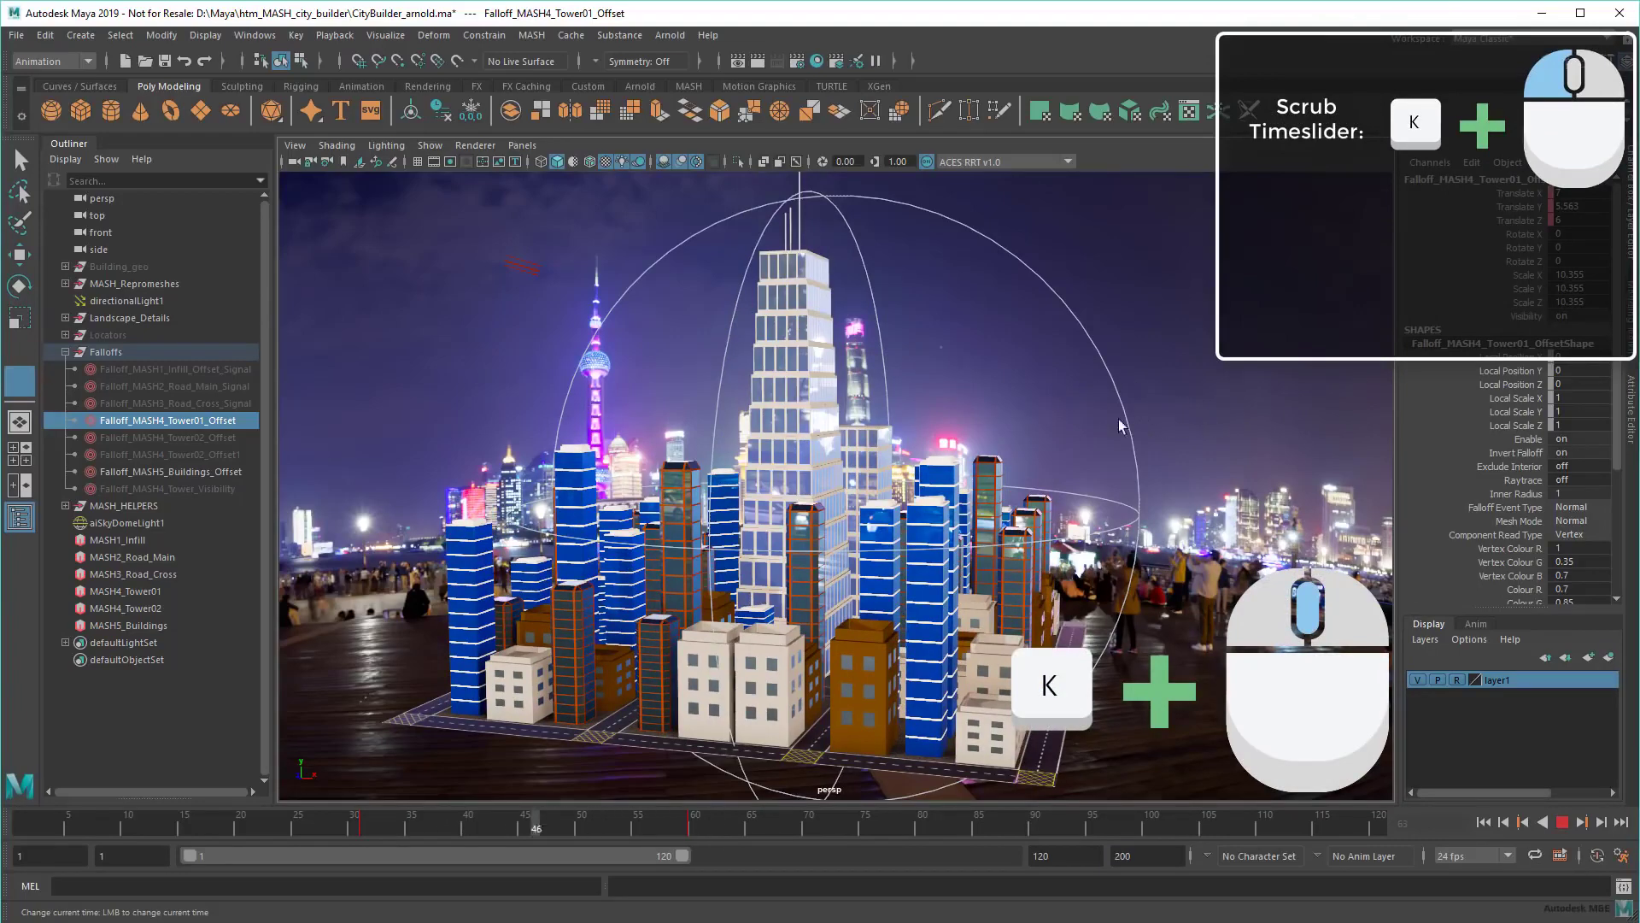
{"action": "left_click_drag", "start_coordinate": [1029, 420], "coordinate": [1149, 438]}
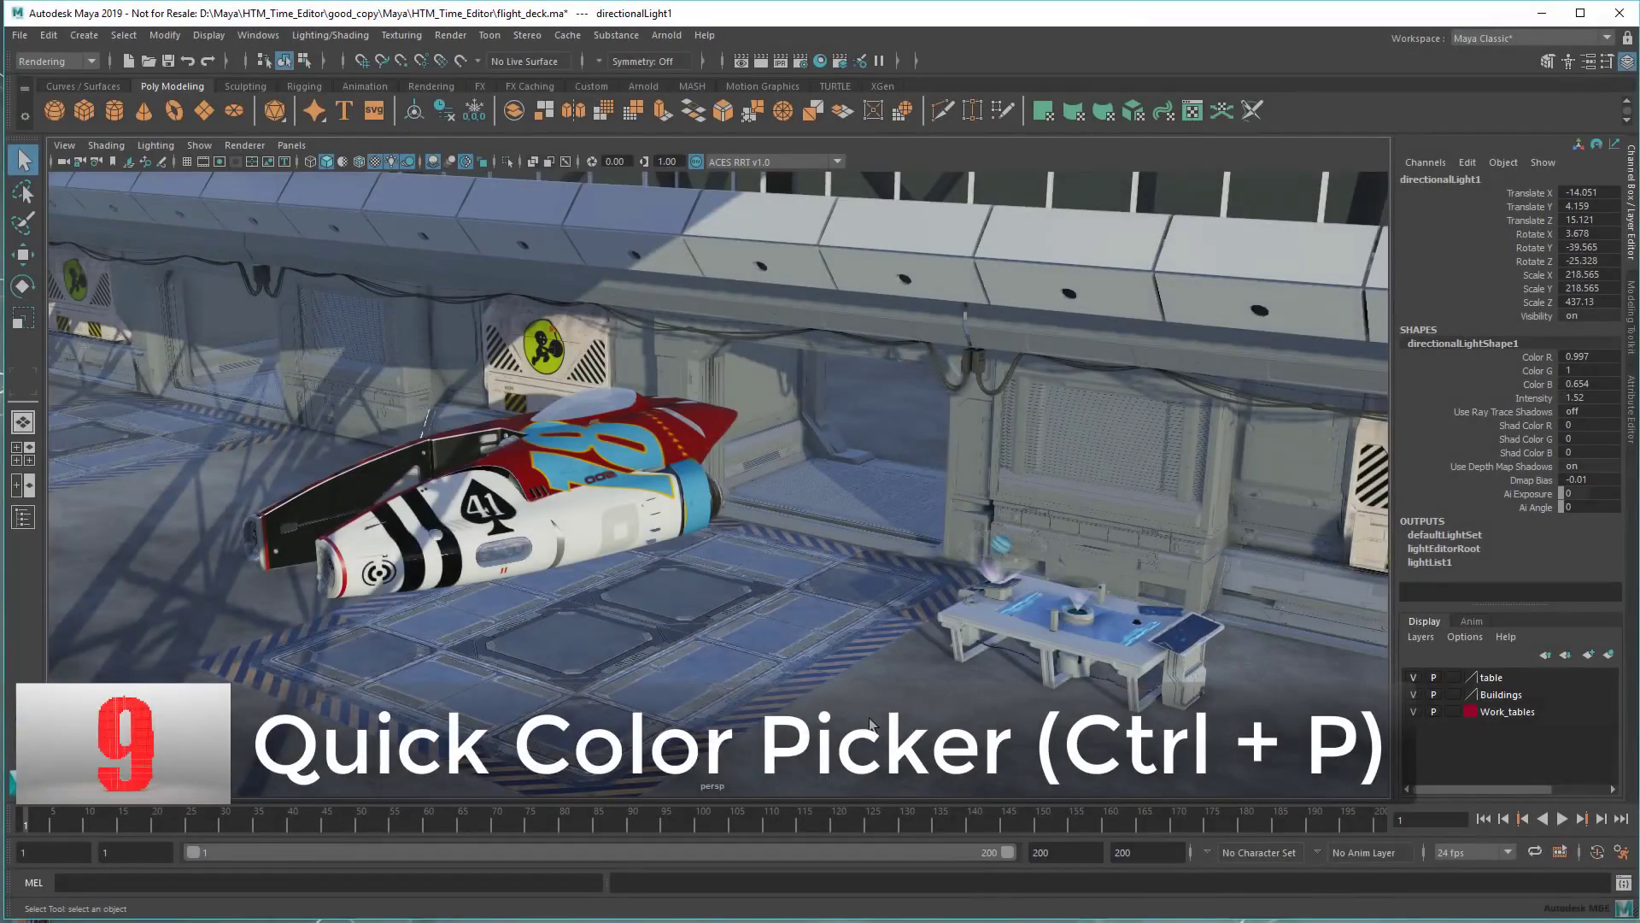
Step: Pick a colour from the quick colour picker's history and adjust its hue
{"action": "key", "text": "ctrl+p"}
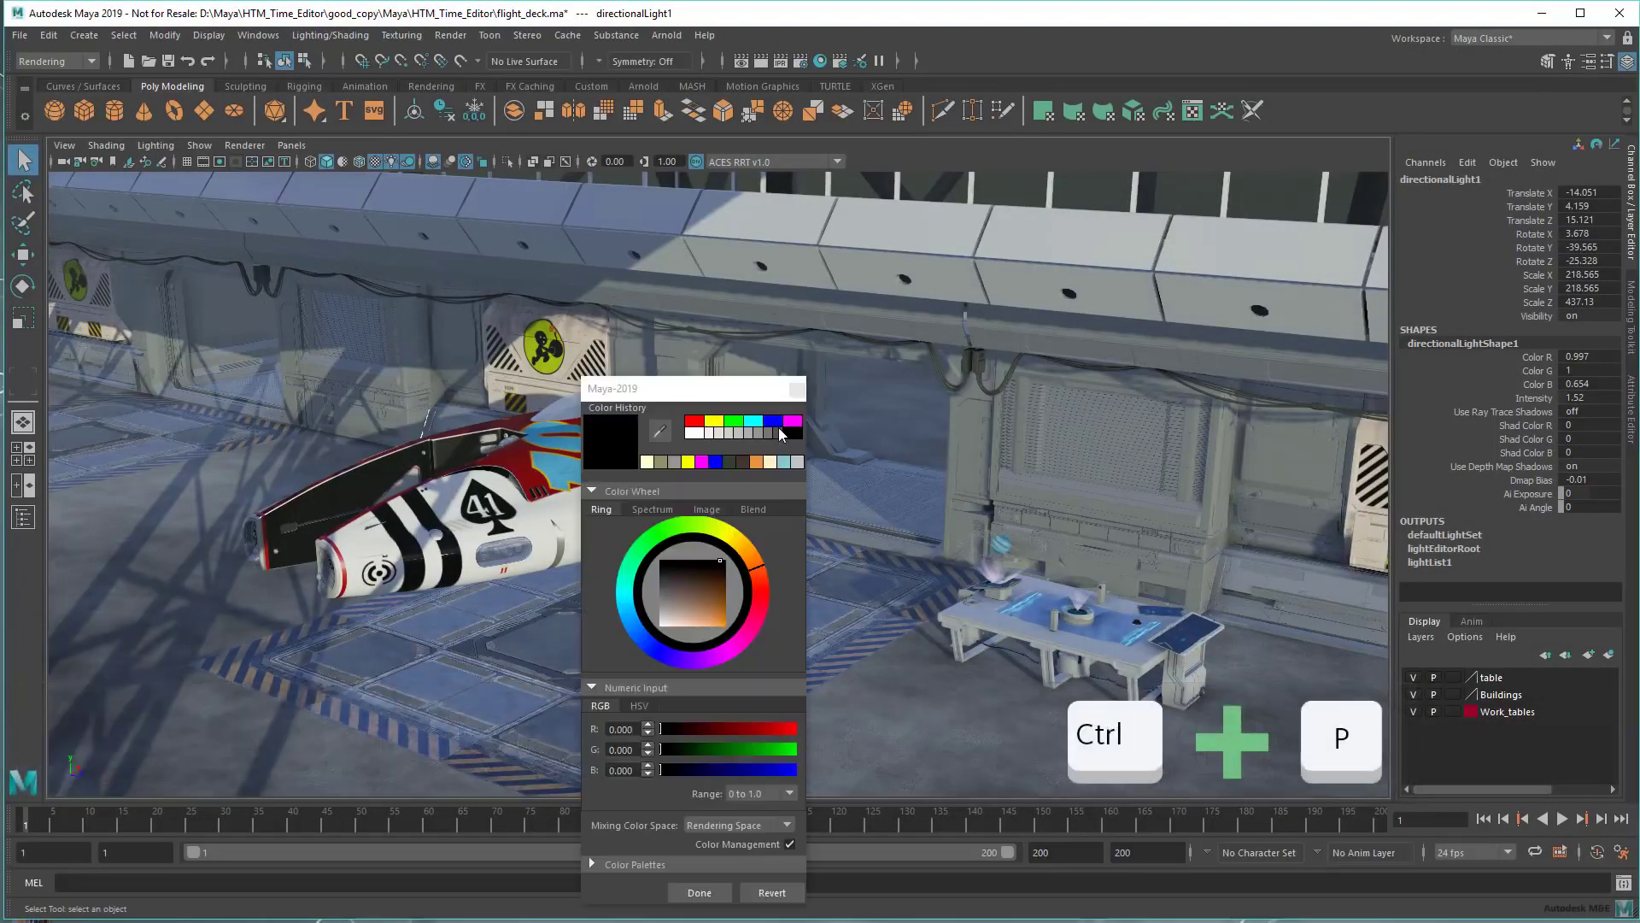
{"action": "left_click", "coordinate": [712, 589]}
{"action": "mouse_move", "coordinate": [766, 631]}
{"action": "left_mouse_down"}
{"action": "mouse_move", "coordinate": [666, 649]}
{"action": "mouse_move", "coordinate": [769, 598]}
{"action": "left_mouse_up"}
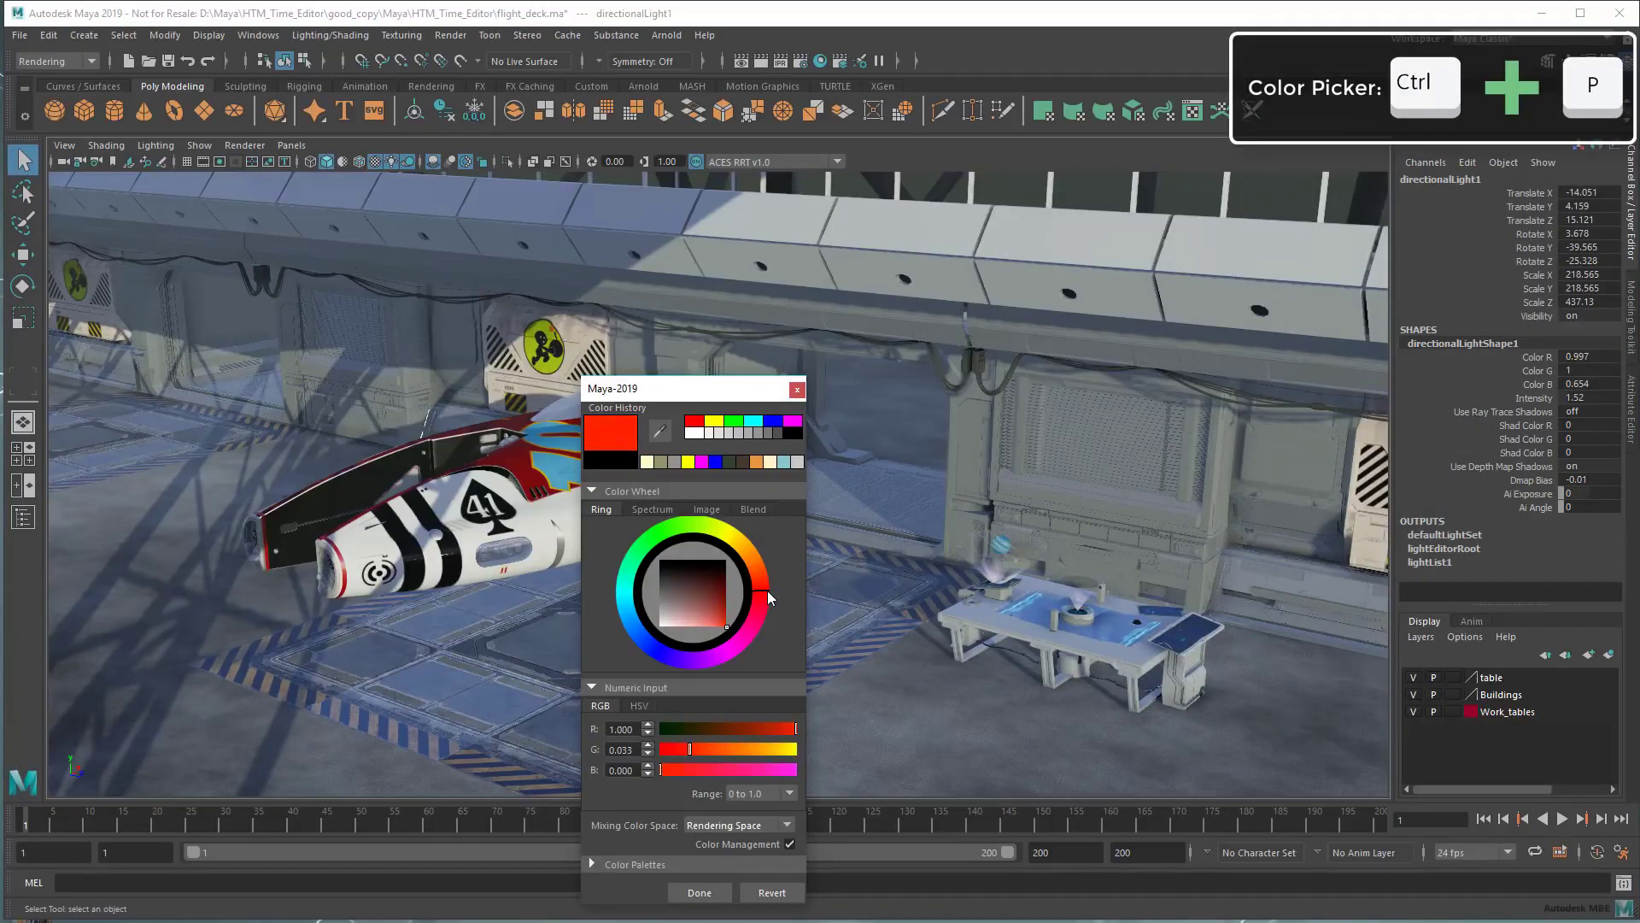
{"action": "left_click", "coordinate": [795, 391]}
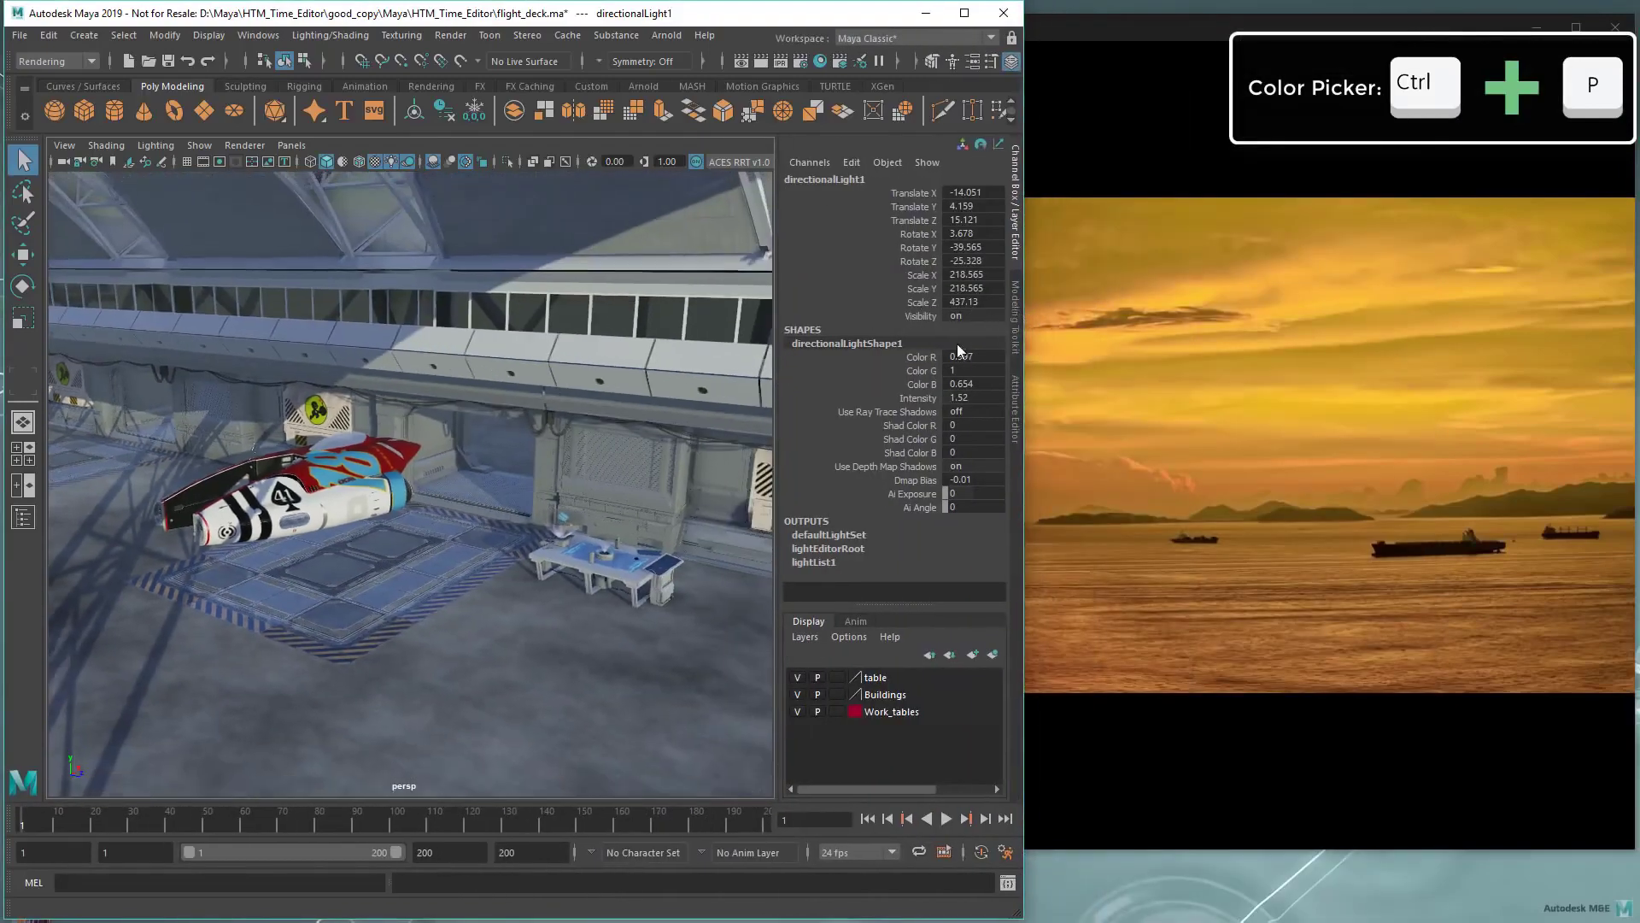
Step: Sample a colour from the sunset photo with the quick colour picker
{"action": "key", "text": "ctrl+p"}
{"action": "left_click", "coordinate": [665, 457]}
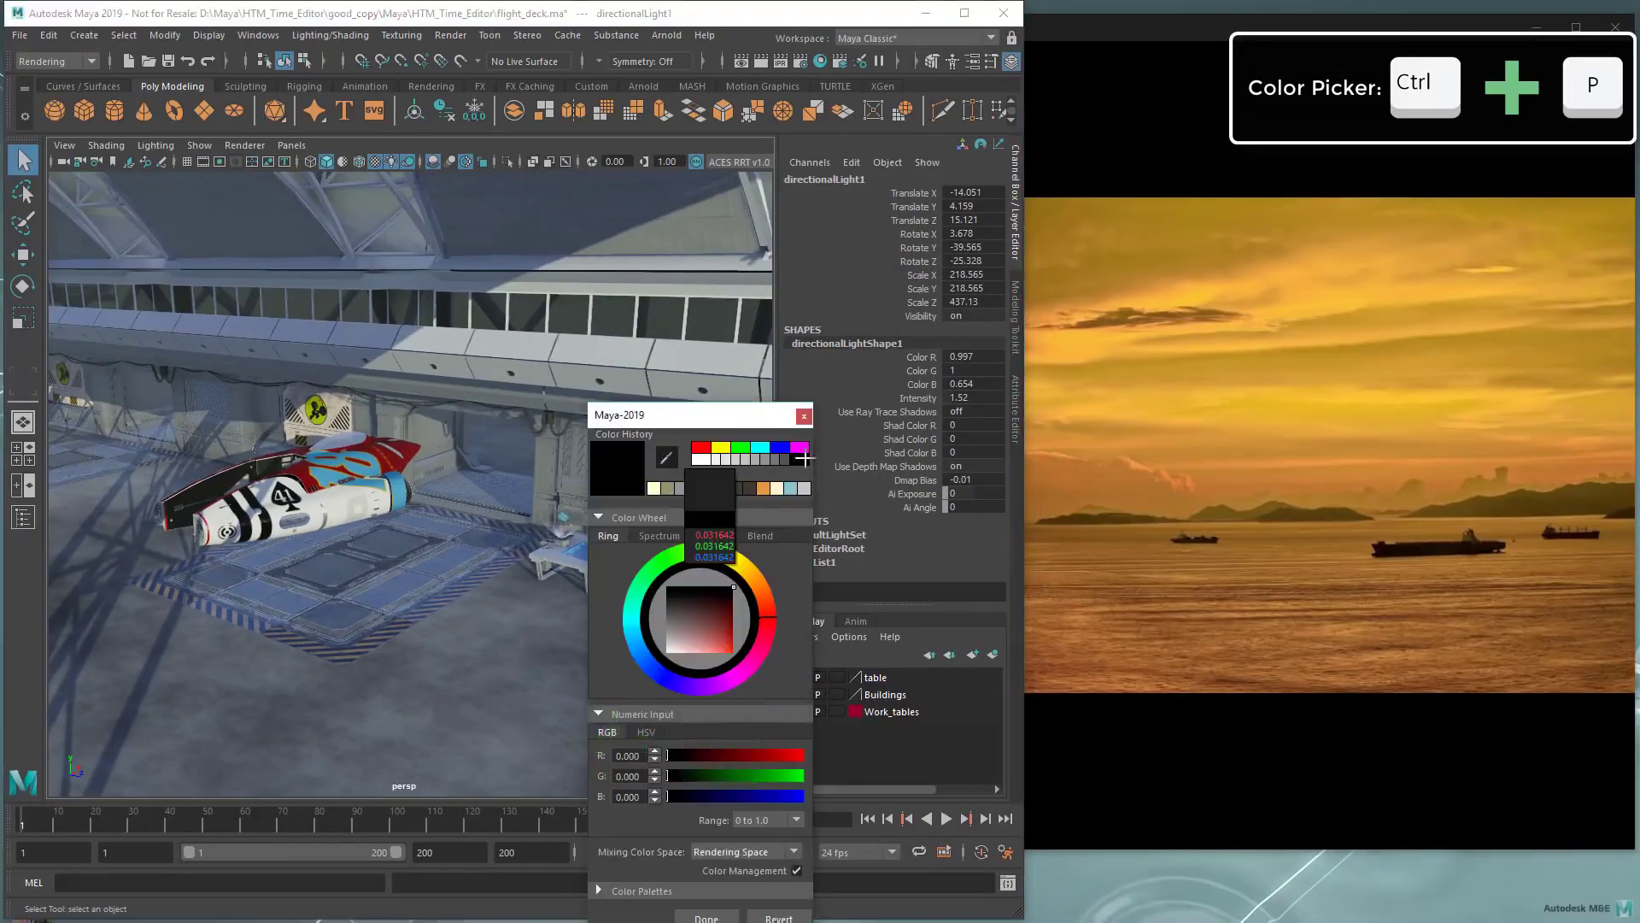
{"action": "left_click", "coordinate": [1077, 414]}
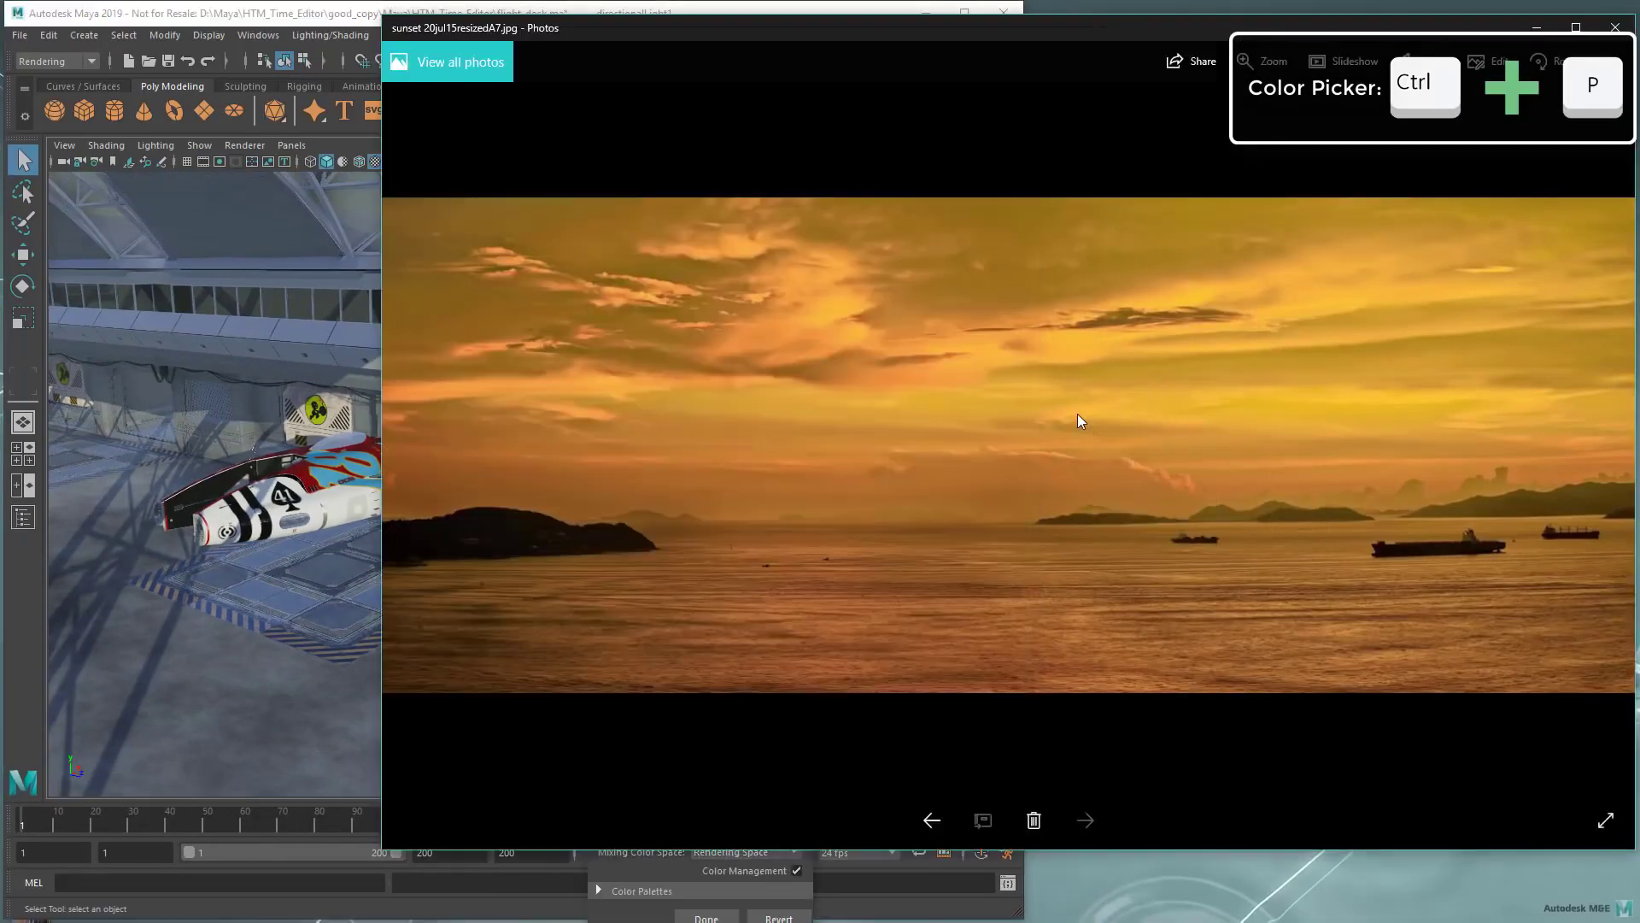
{"action": "left_click", "coordinate": [548, 16]}
{"action": "left_click", "coordinate": [707, 915]}
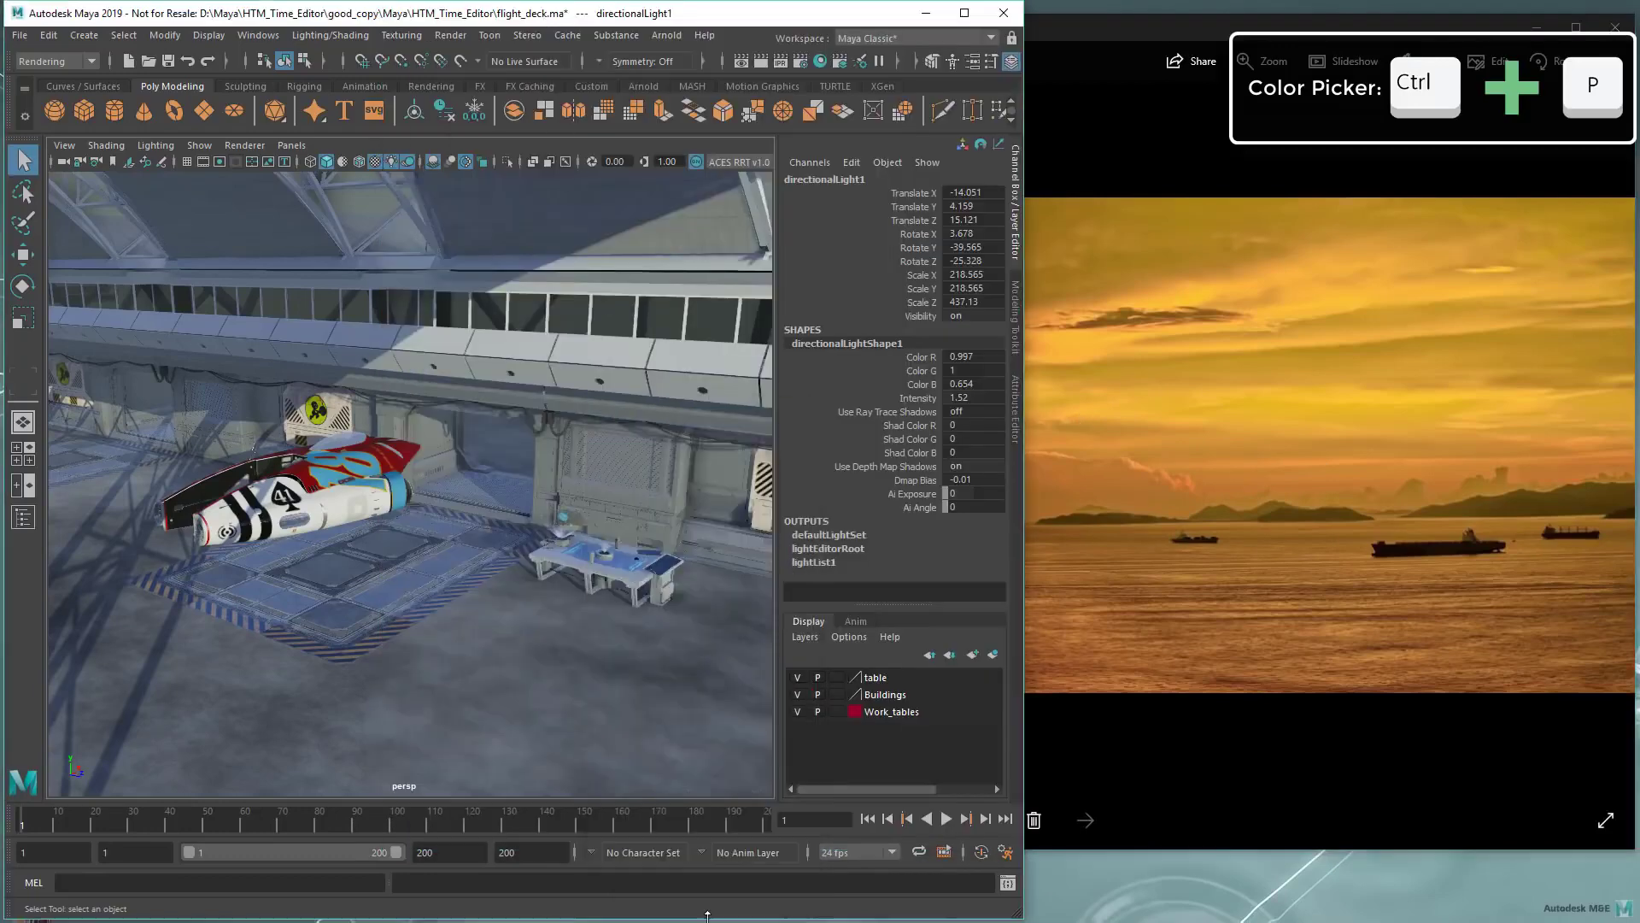
Step: Set the directional light's colour to orange from history and adjust its brightness
{"action": "left_click_drag", "start_coordinate": [1025, 522], "coordinate": [1629, 580]}
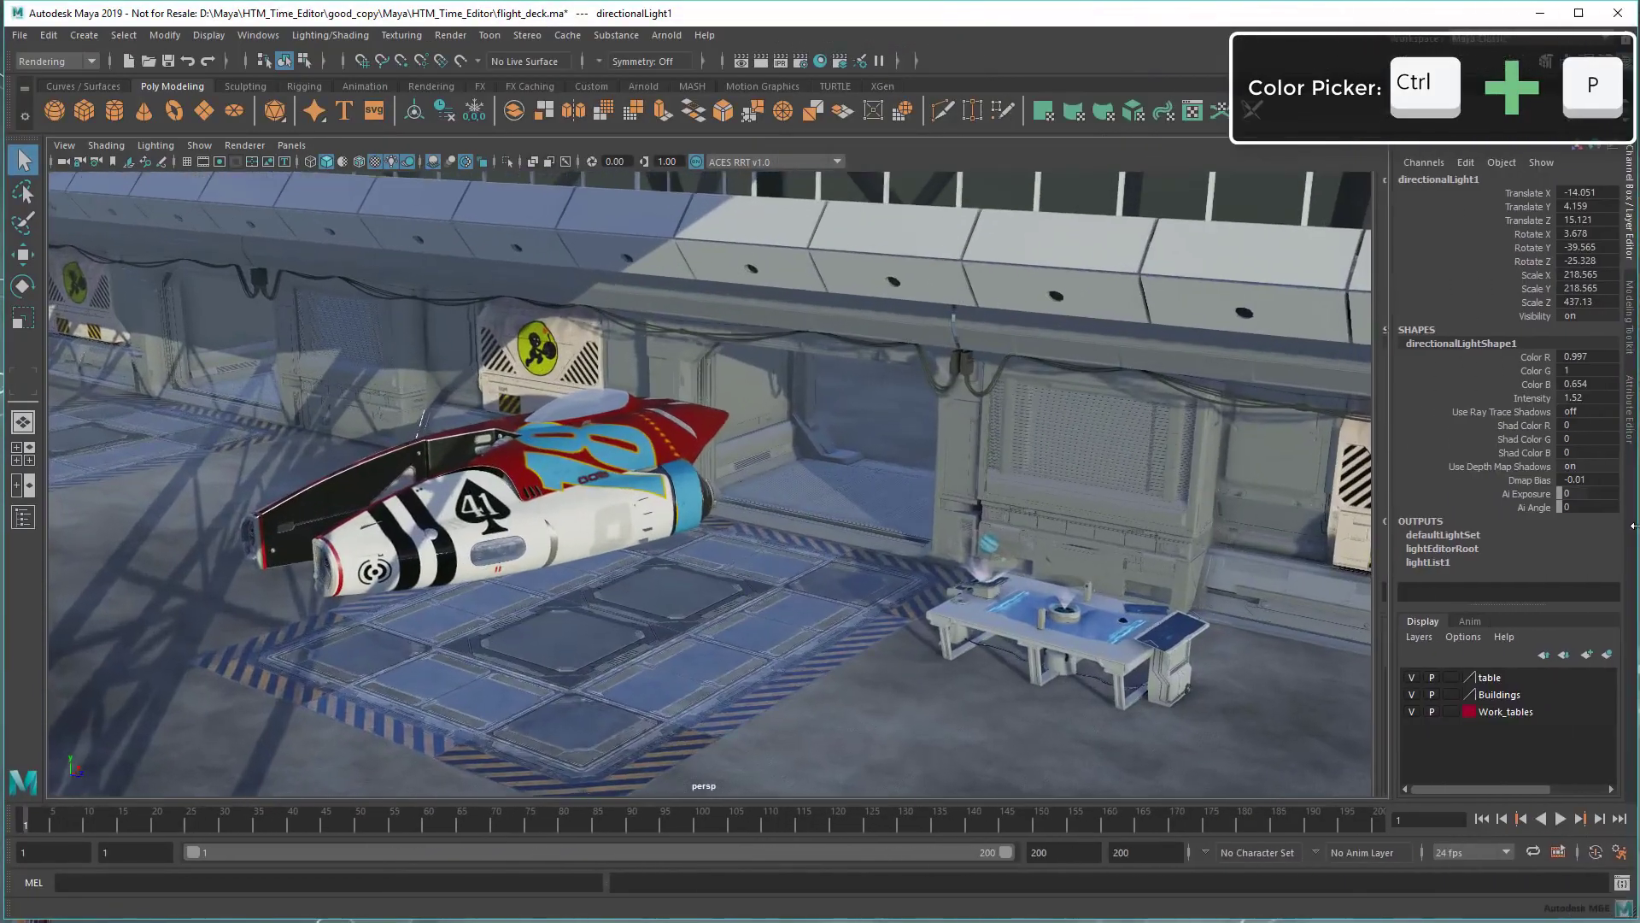
{"action": "left_click", "coordinate": [1631, 443]}
{"action": "left_click", "coordinate": [1406, 366]}
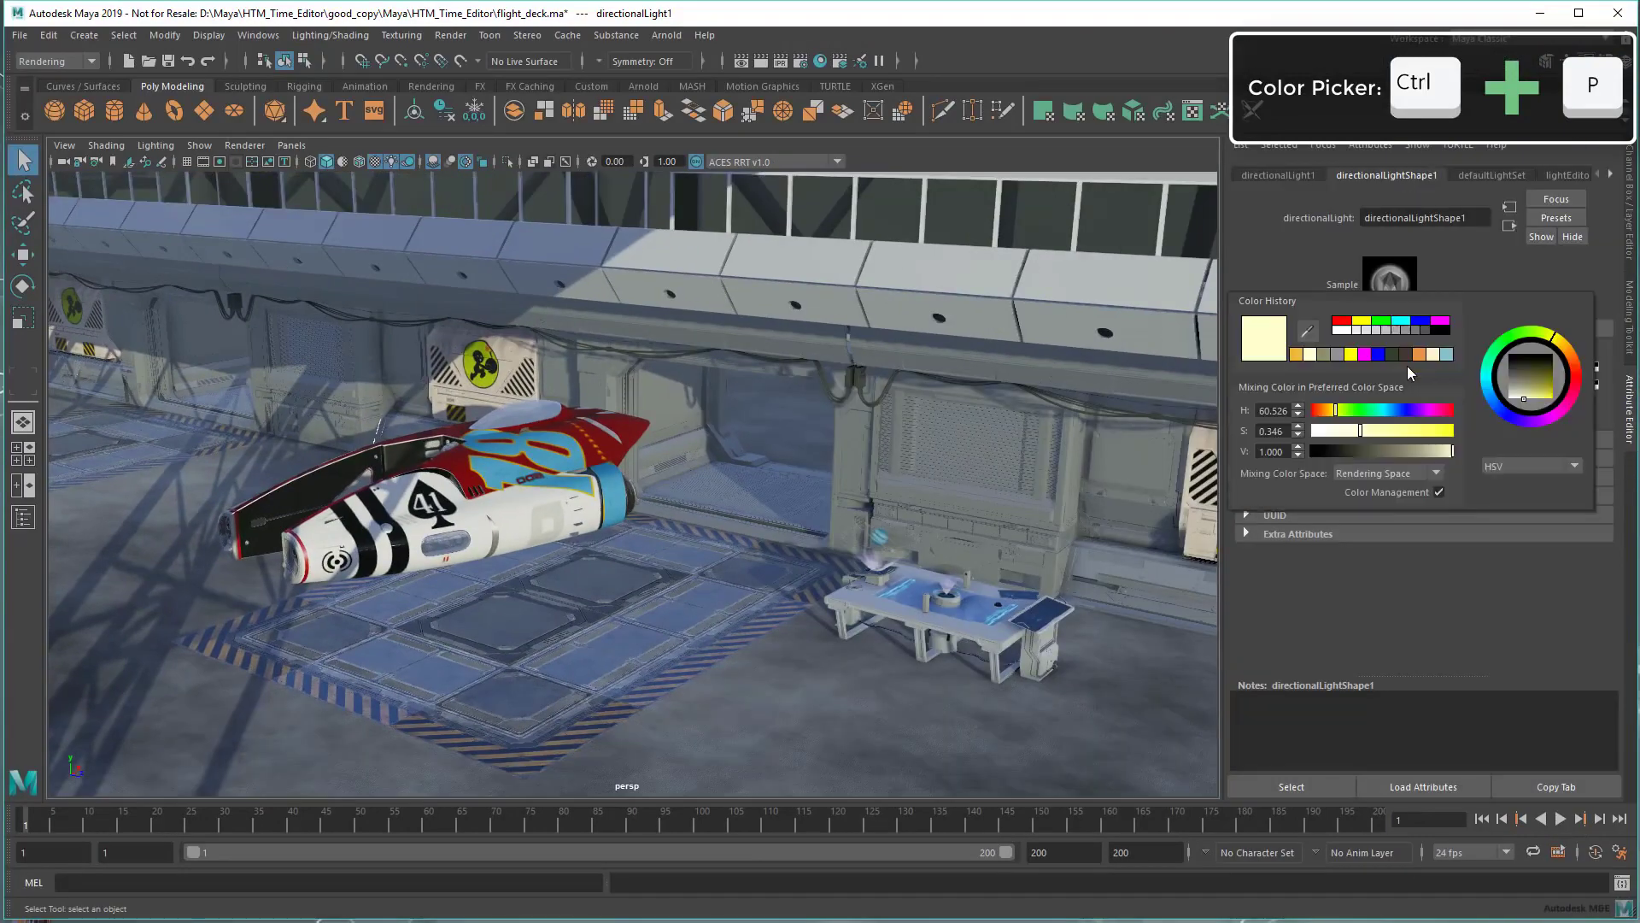
{"action": "left_click", "coordinate": [1297, 353]}
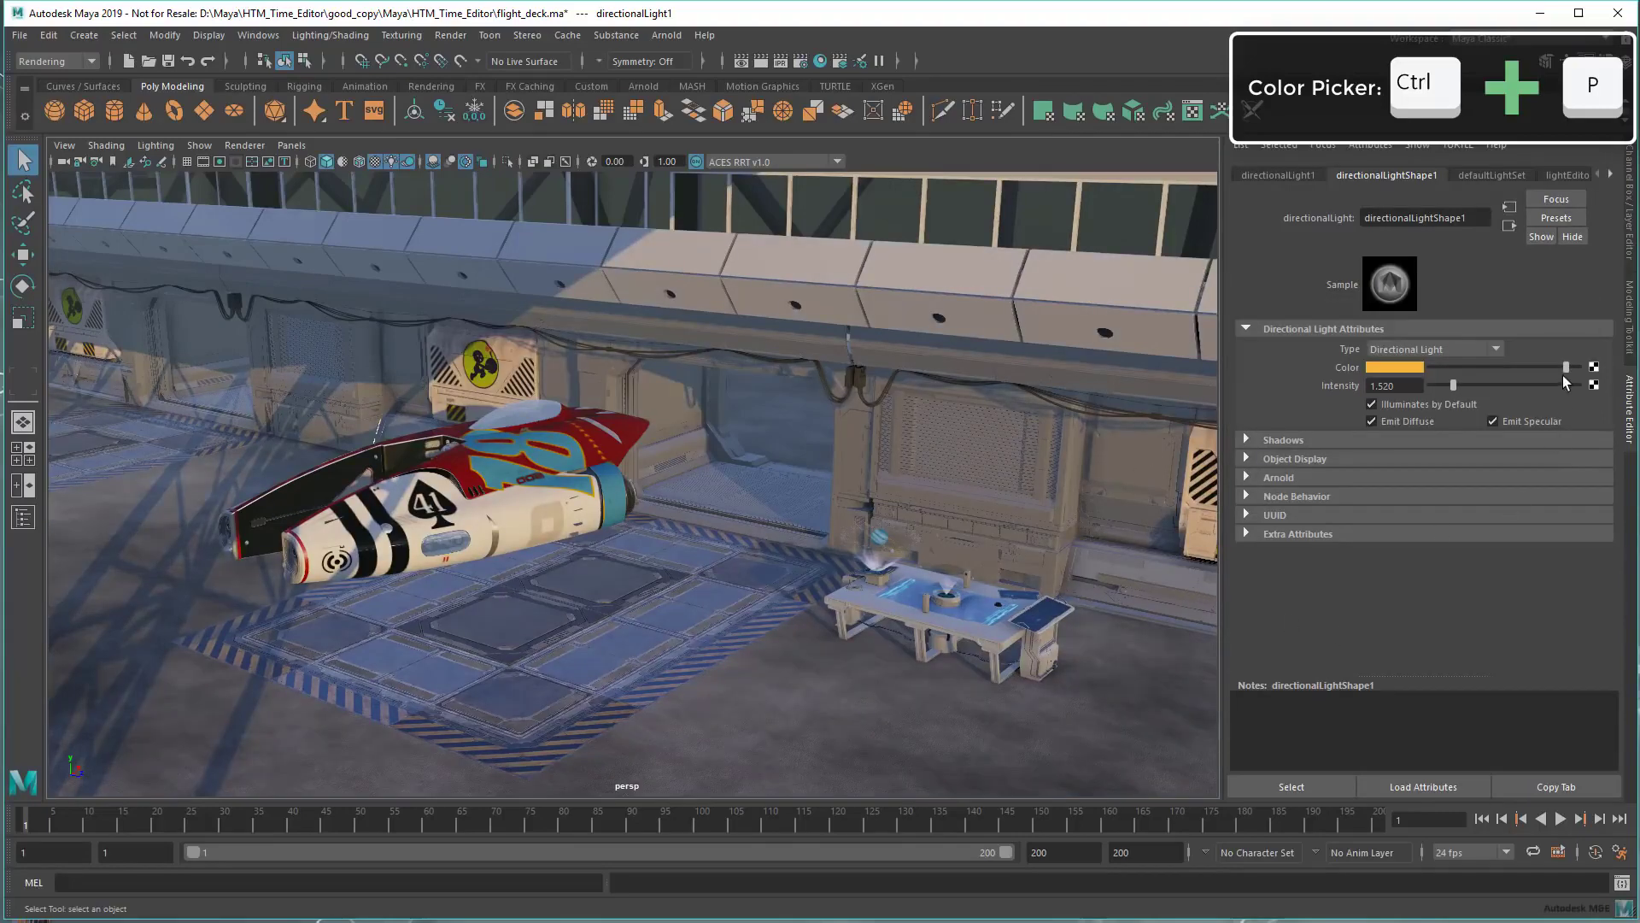
{"action": "left_click_drag", "start_coordinate": [1540, 373], "coordinate": [1598, 385]}
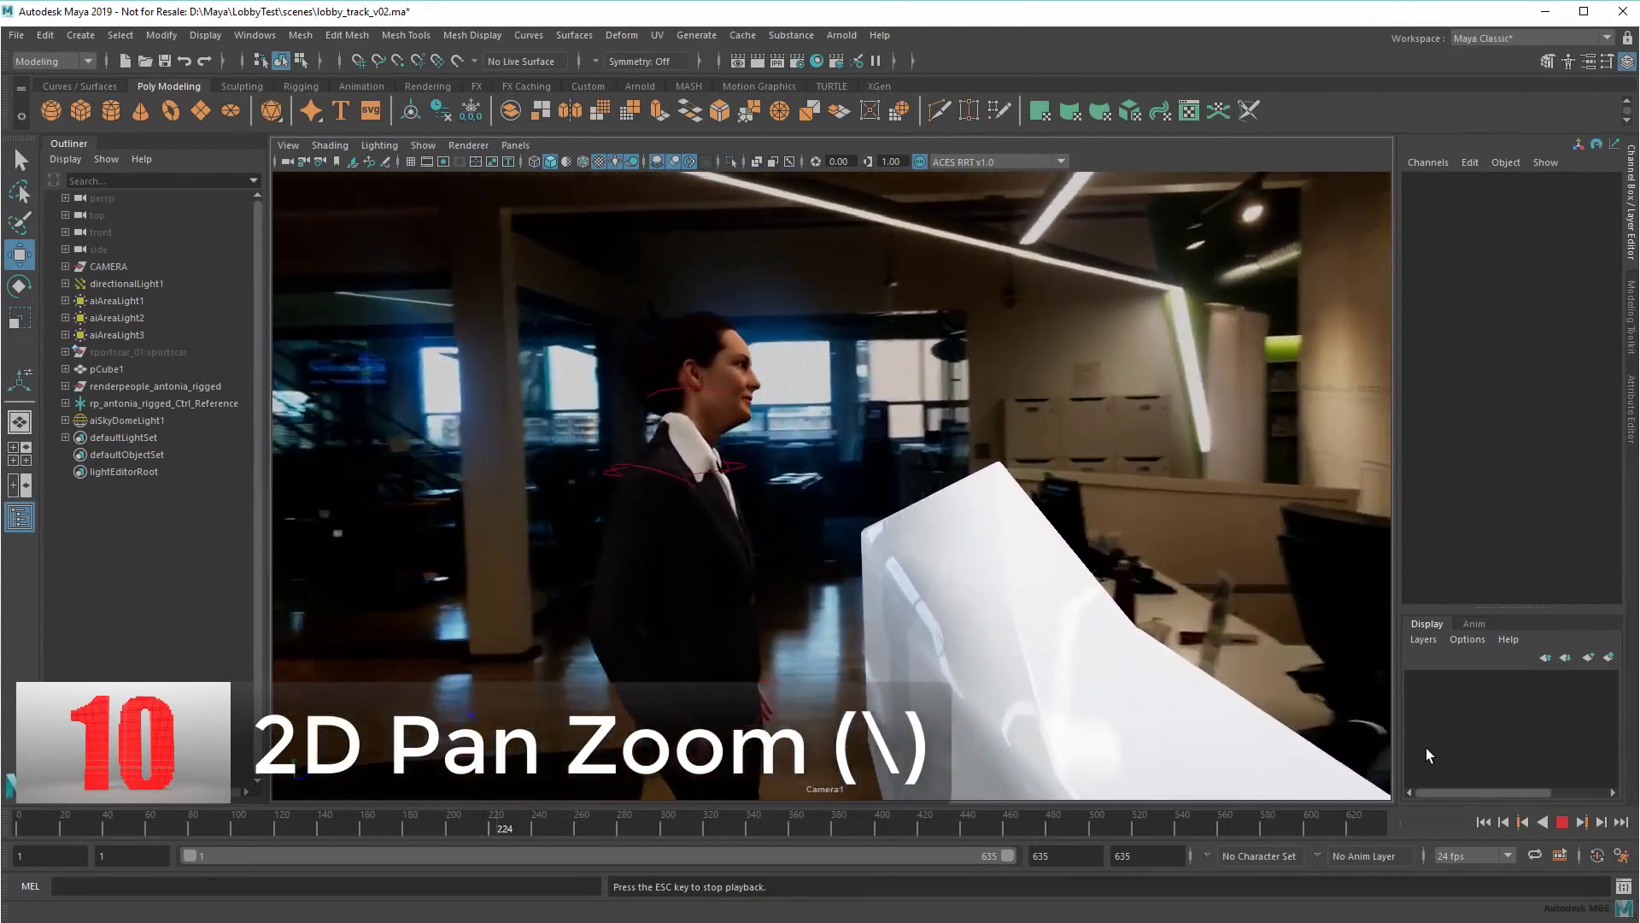
Step: Stop playback and move the rp_antonia_rigged_Ctrl_Reference woman around frames 183-185
{"action": "left_click", "coordinate": [1563, 822]}
{"action": "left_click_drag", "start_coordinate": [587, 817], "coordinate": [416, 823]}
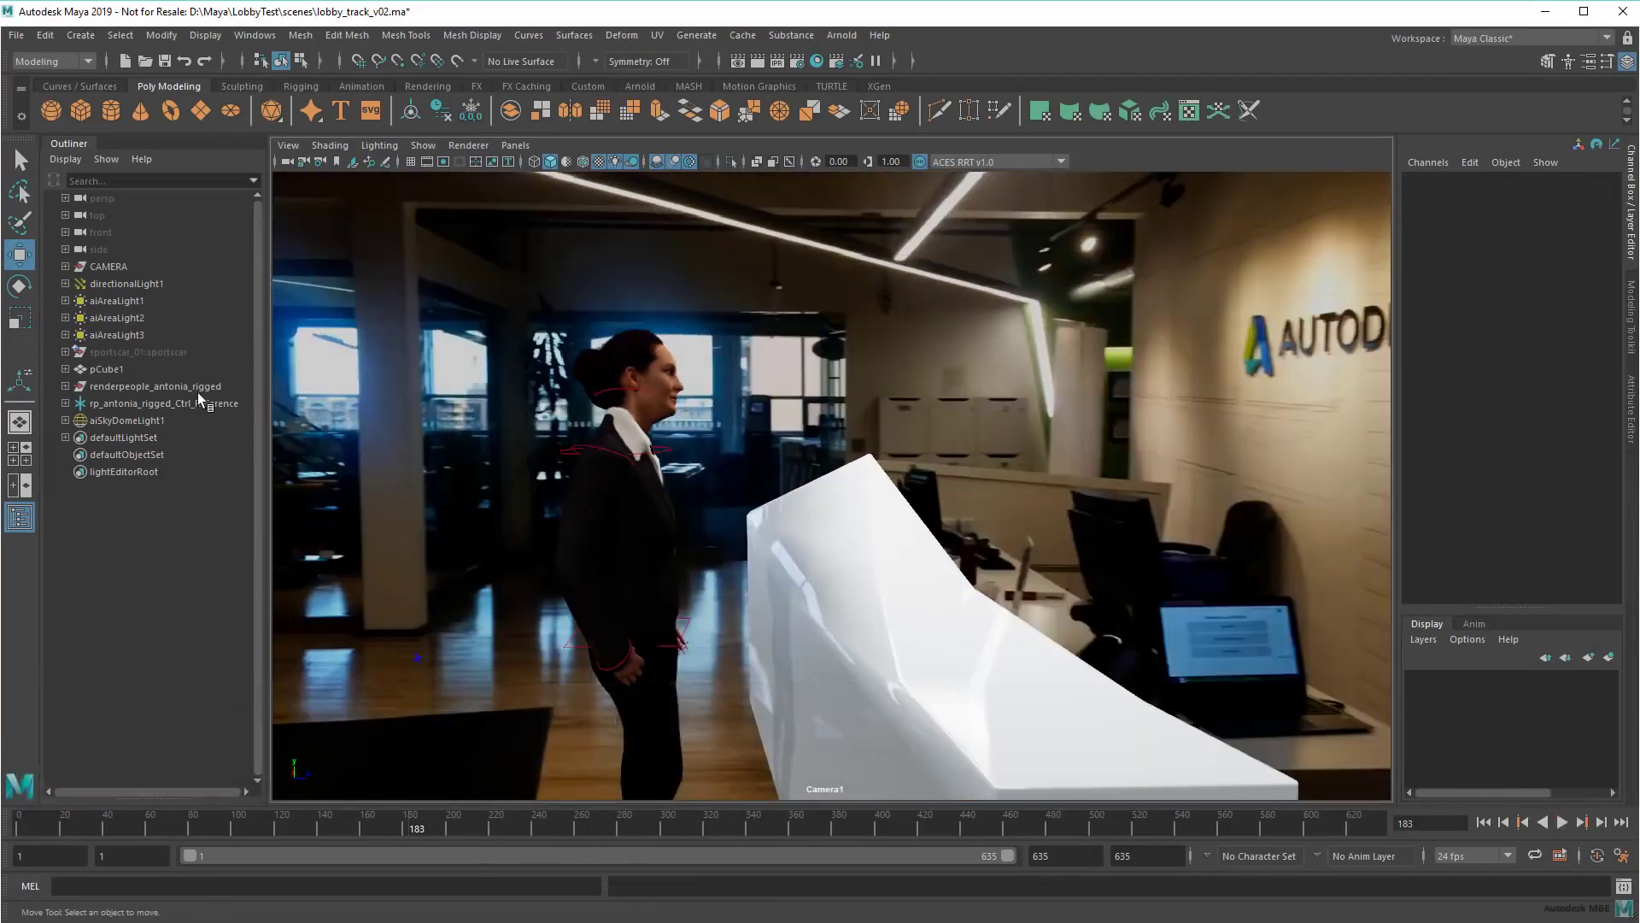
{"action": "left_click", "coordinate": [200, 404]}
{"action": "right_click_drag", "start_coordinate": [854, 634], "coordinate": [777, 646], "text": "alt"}
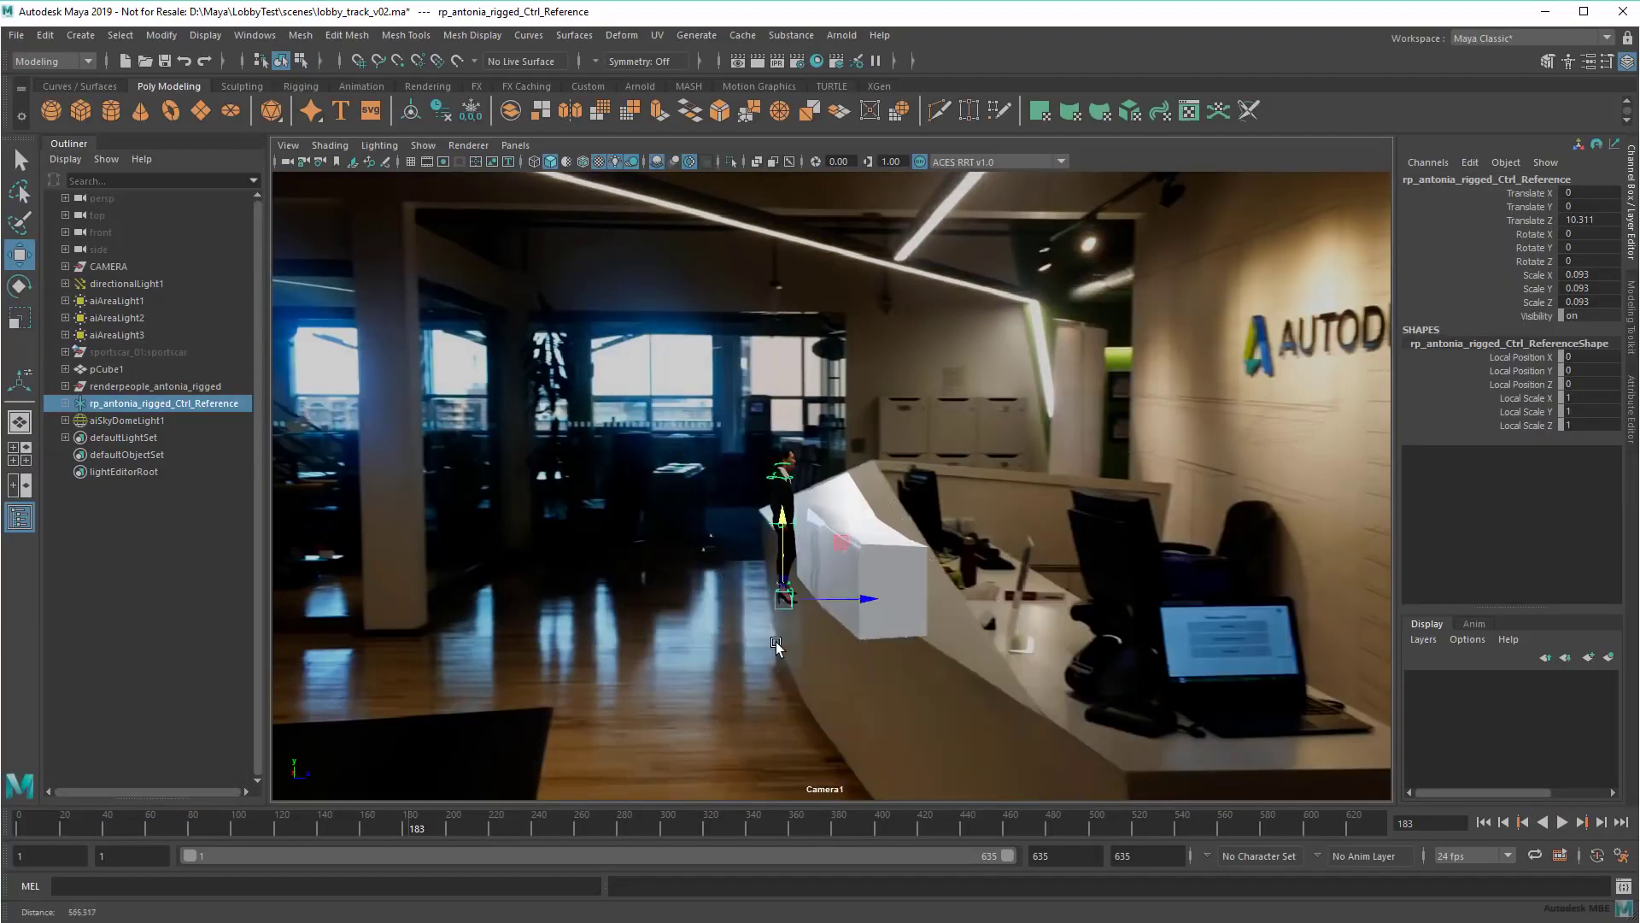
{"action": "mouse_move", "coordinate": [803, 643]}
{"action": "middle_mouse_down", "text": "alt"}
{"action": "mouse_move", "coordinate": [778, 625]}
{"action": "mouse_move", "coordinate": [796, 629]}
{"action": "middle_mouse_up", "text": "alt"}
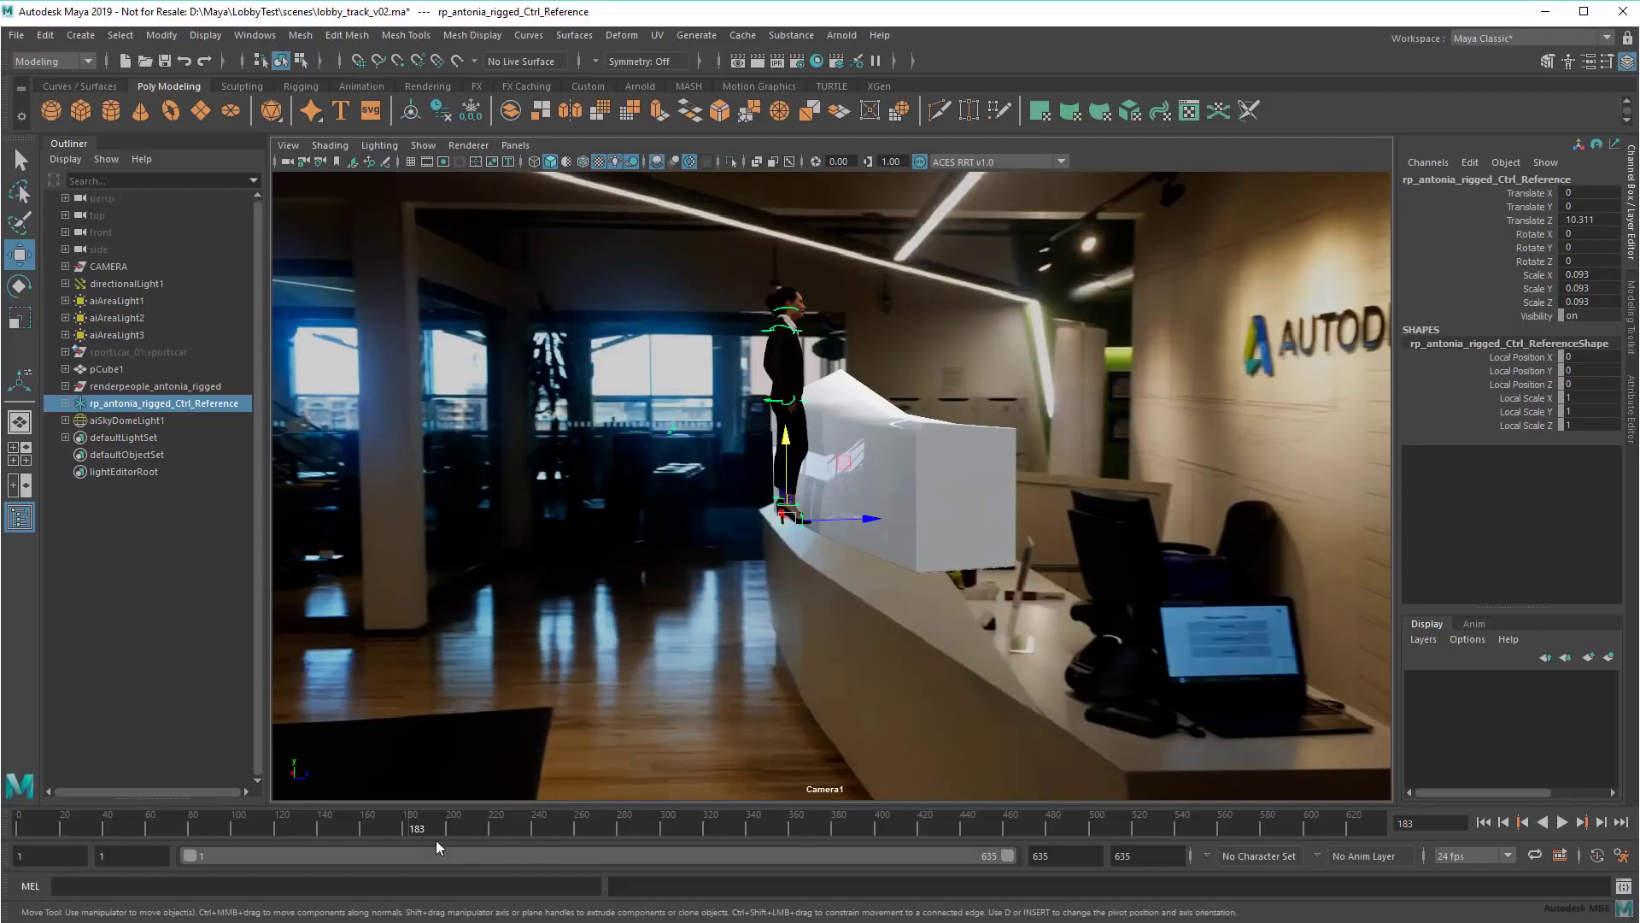
{"action": "left_click_drag", "start_coordinate": [433, 837], "coordinate": [414, 824]}
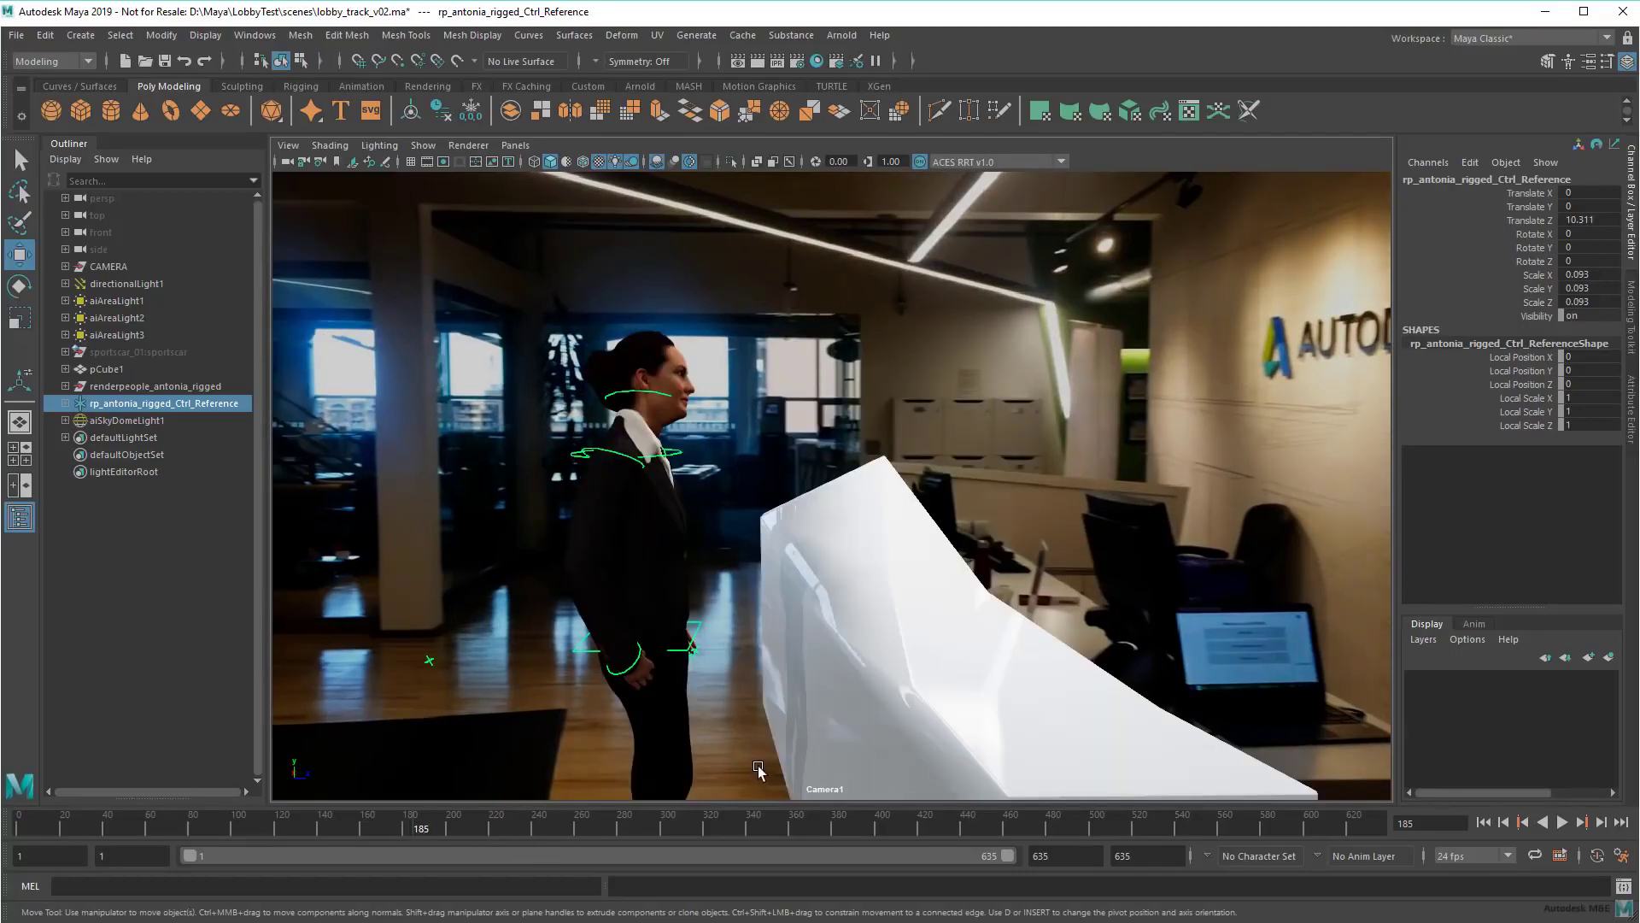
Step: In 2D pan/zoom, reposition the woman and rotate her to face the camera
{"action": "key", "text": "backslash"}
{"action": "scroll", "coordinate": [757, 769], "scroll_direction": "up", "scroll_amount": 3}
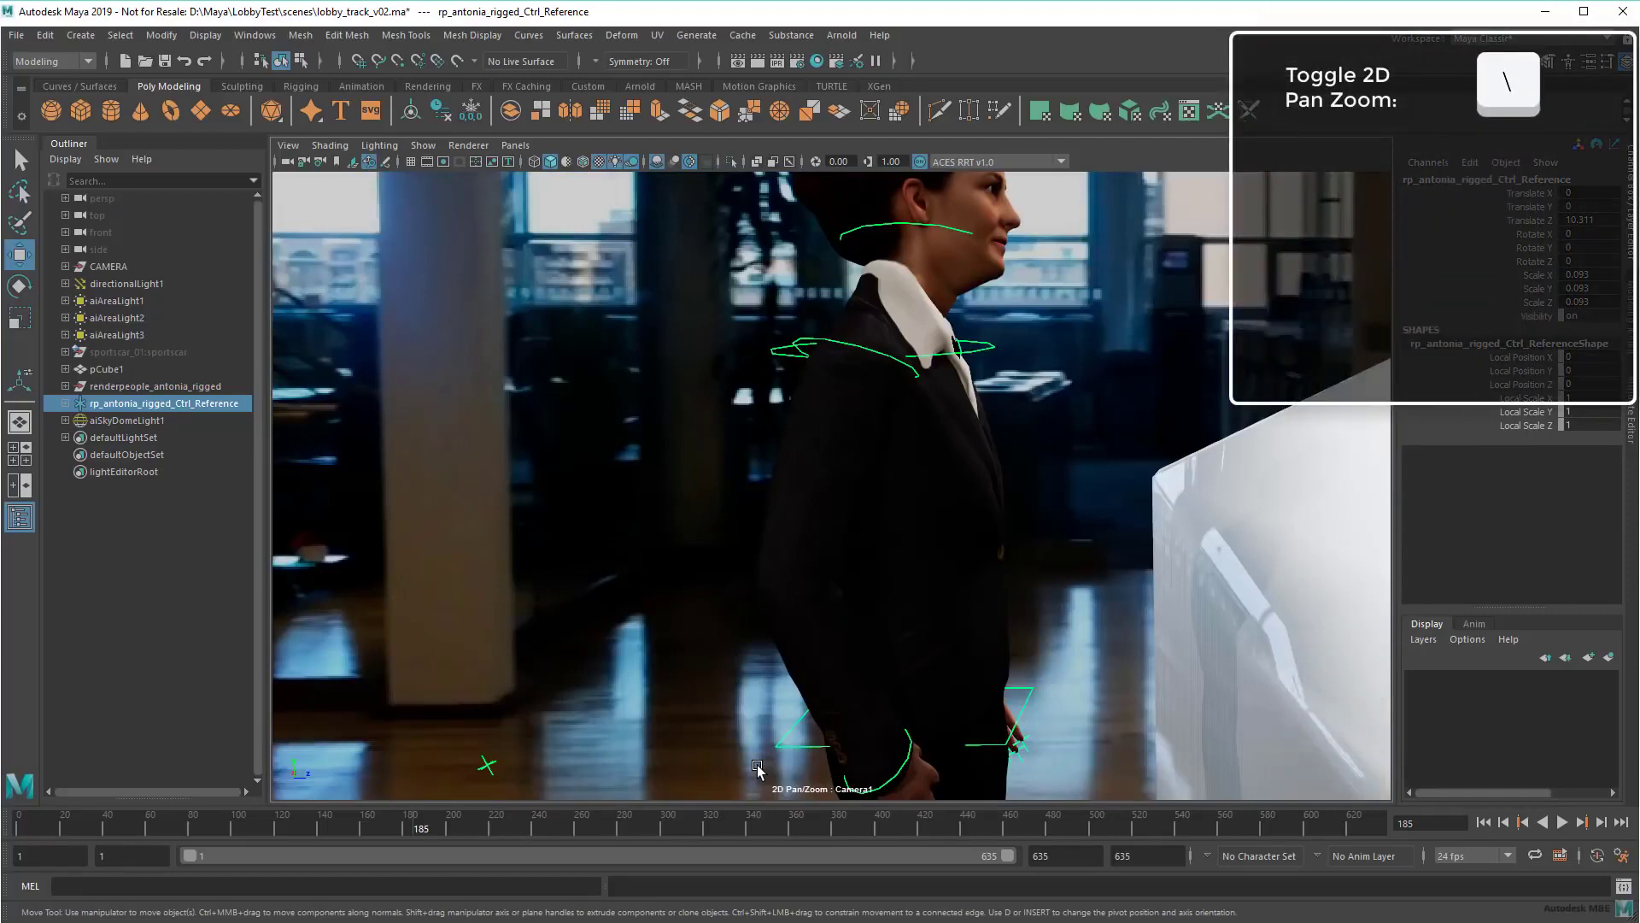
{"action": "mouse_move", "coordinate": [752, 732]}
{"action": "right_mouse_down"}
{"action": "mouse_move", "coordinate": [80, 664]}
{"action": "mouse_move", "coordinate": [781, 598]}
{"action": "right_mouse_up"}
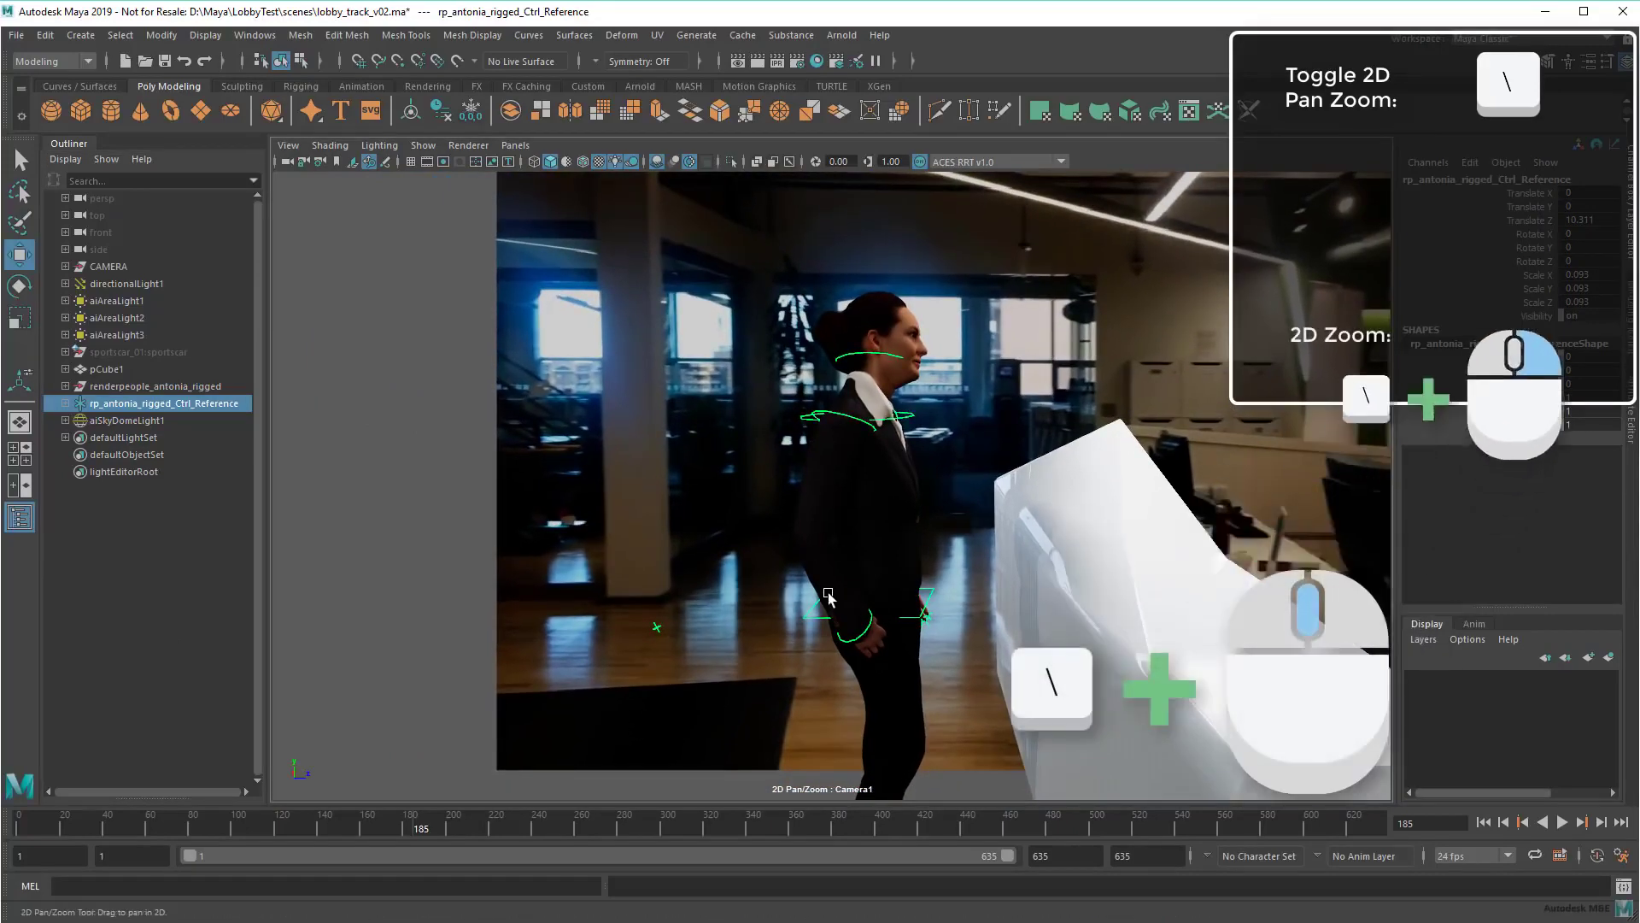
{"action": "scroll", "coordinate": [827, 593], "scroll_direction": "up", "scroll_amount": 3}
{"action": "scroll", "coordinate": [829, 594], "scroll_direction": "up", "scroll_amount": 2}
{"action": "scroll", "coordinate": [829, 593], "scroll_direction": "up", "scroll_amount": 2}
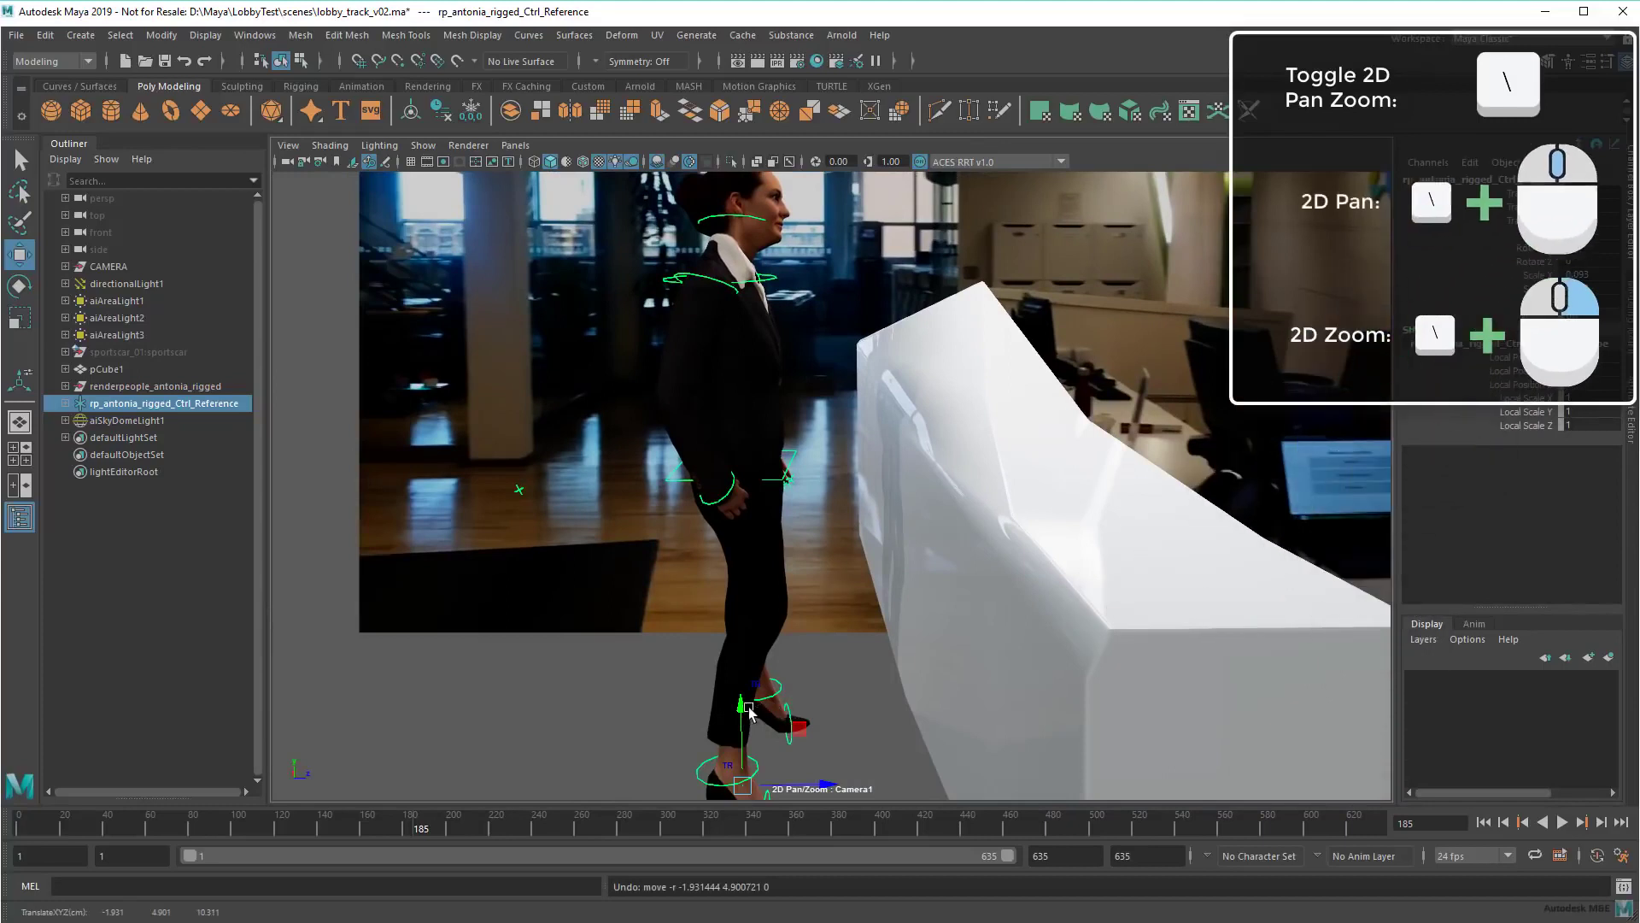
{"action": "mouse_move", "coordinate": [742, 718]}
{"action": "left_mouse_down"}
{"action": "mouse_move", "coordinate": [743, 469]}
{"action": "mouse_move", "coordinate": [695, 415]}
{"action": "left_mouse_up"}
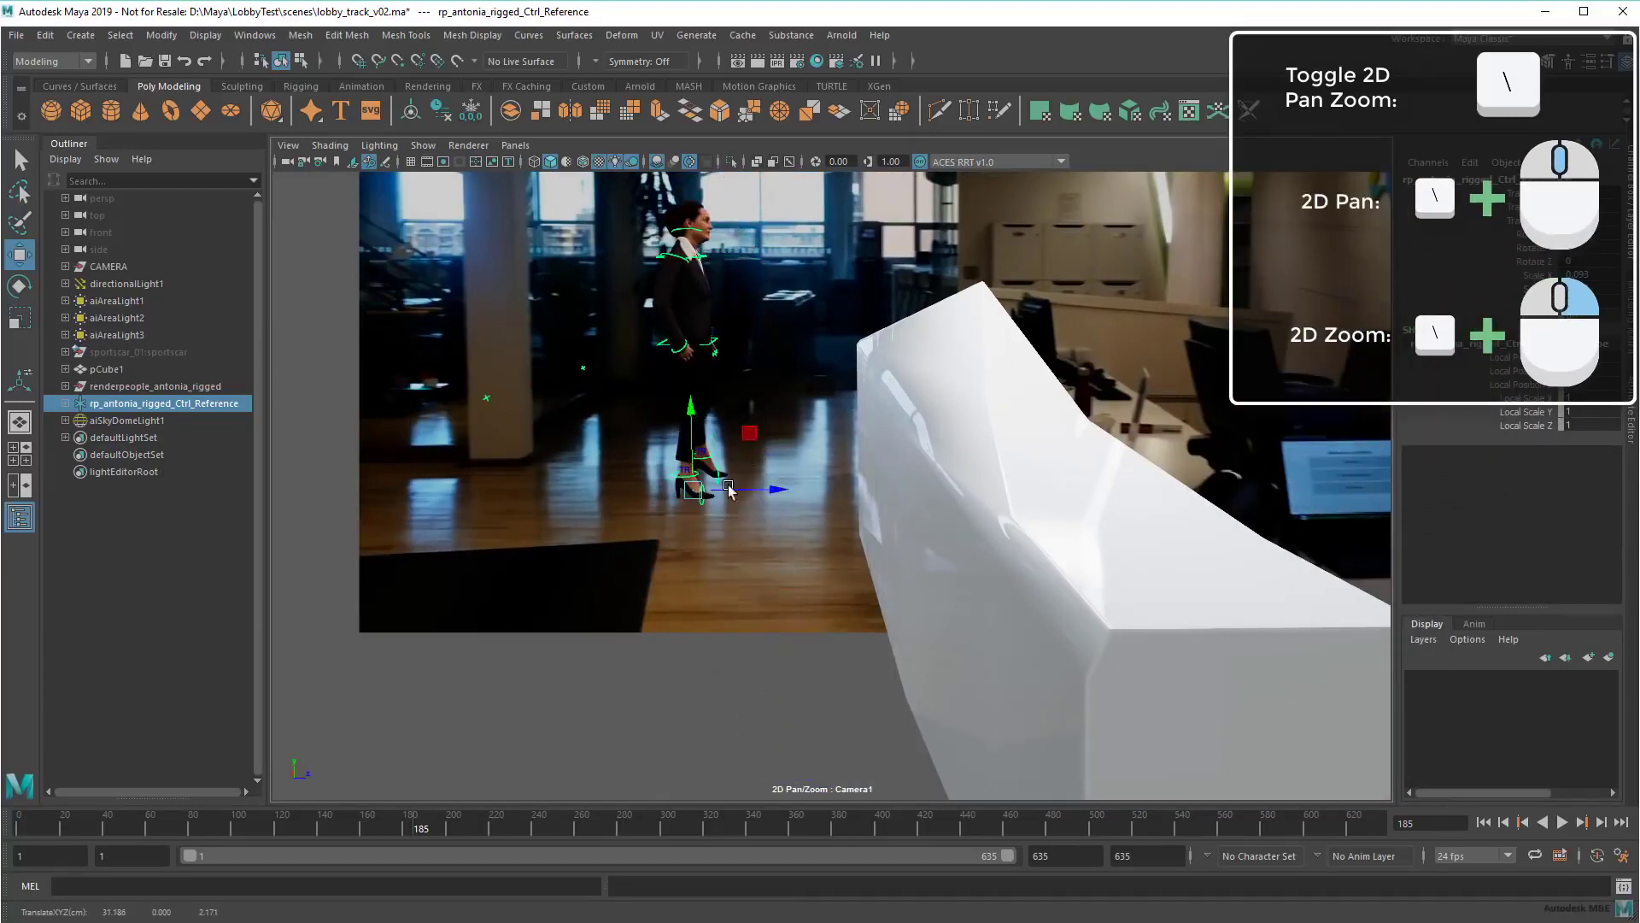
{"action": "mouse_move", "coordinate": [737, 505]}
{"action": "right_mouse_down"}
{"action": "mouse_move", "coordinate": [855, 477]}
{"action": "mouse_move", "coordinate": [948, 532]}
{"action": "right_mouse_up"}
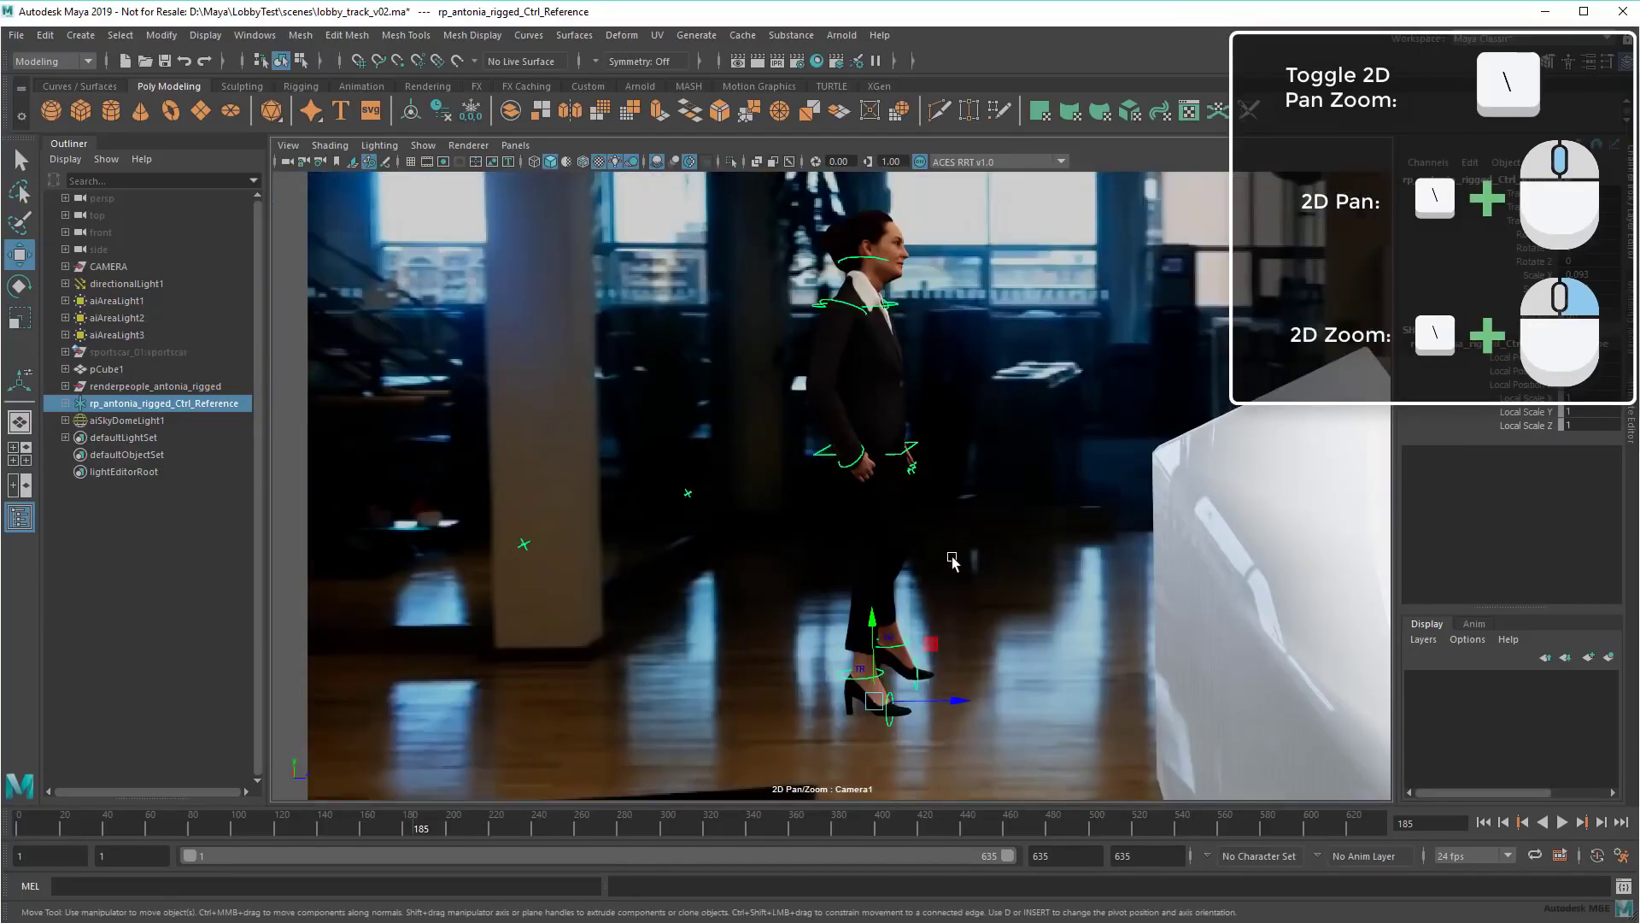
{"action": "key", "text": "e"}
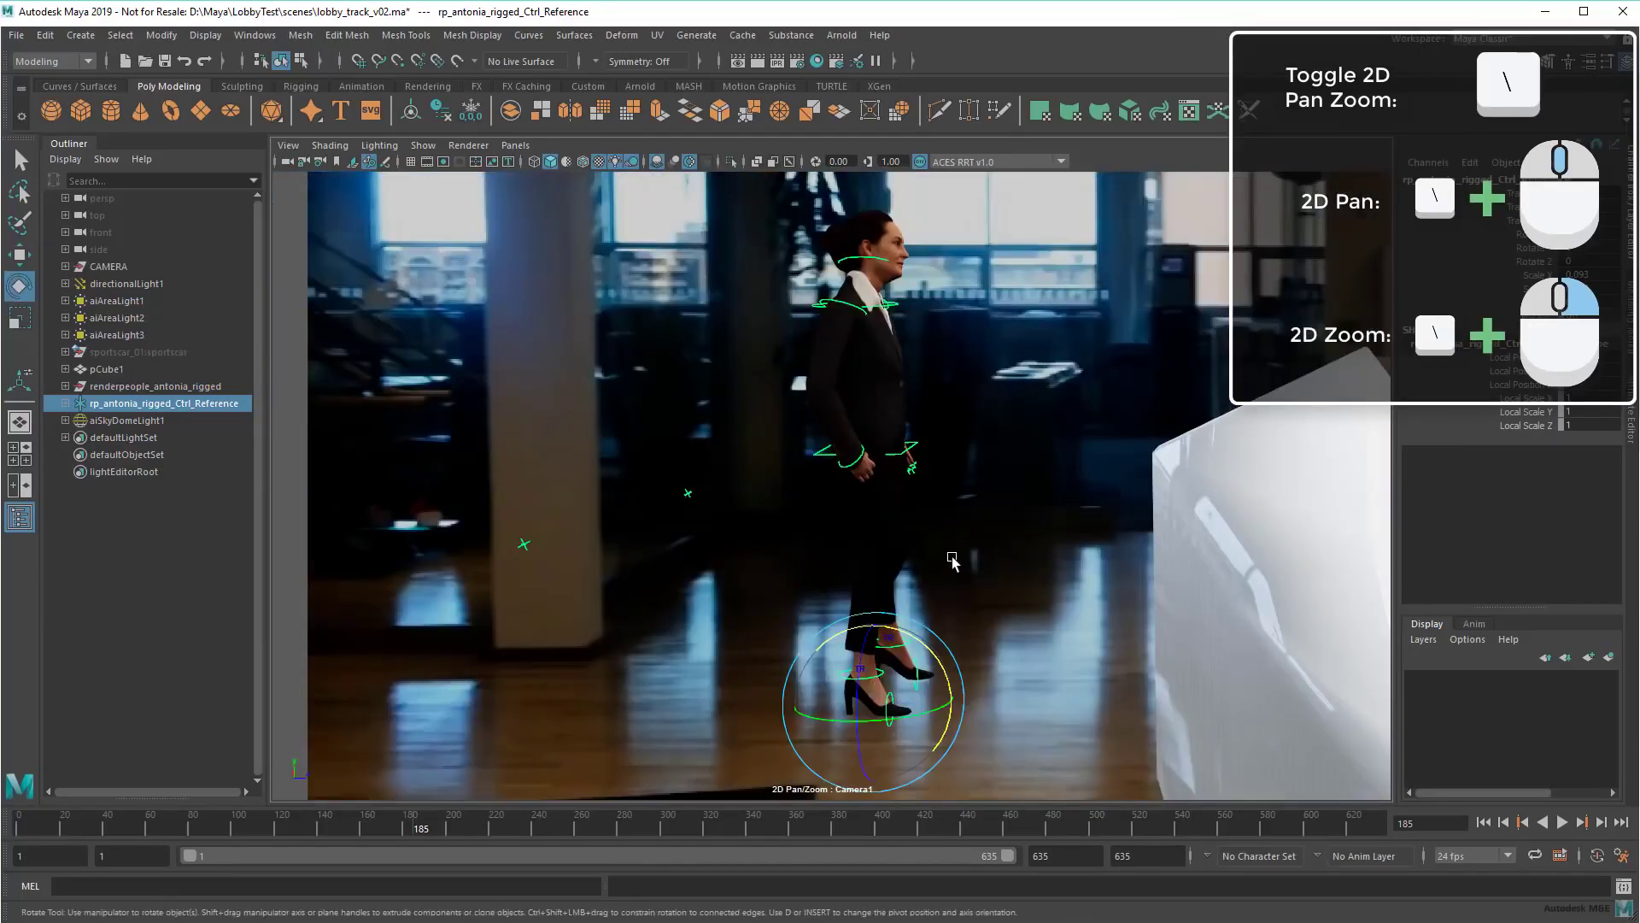
{"action": "left_click_drag", "start_coordinate": [944, 712], "coordinate": [871, 718]}
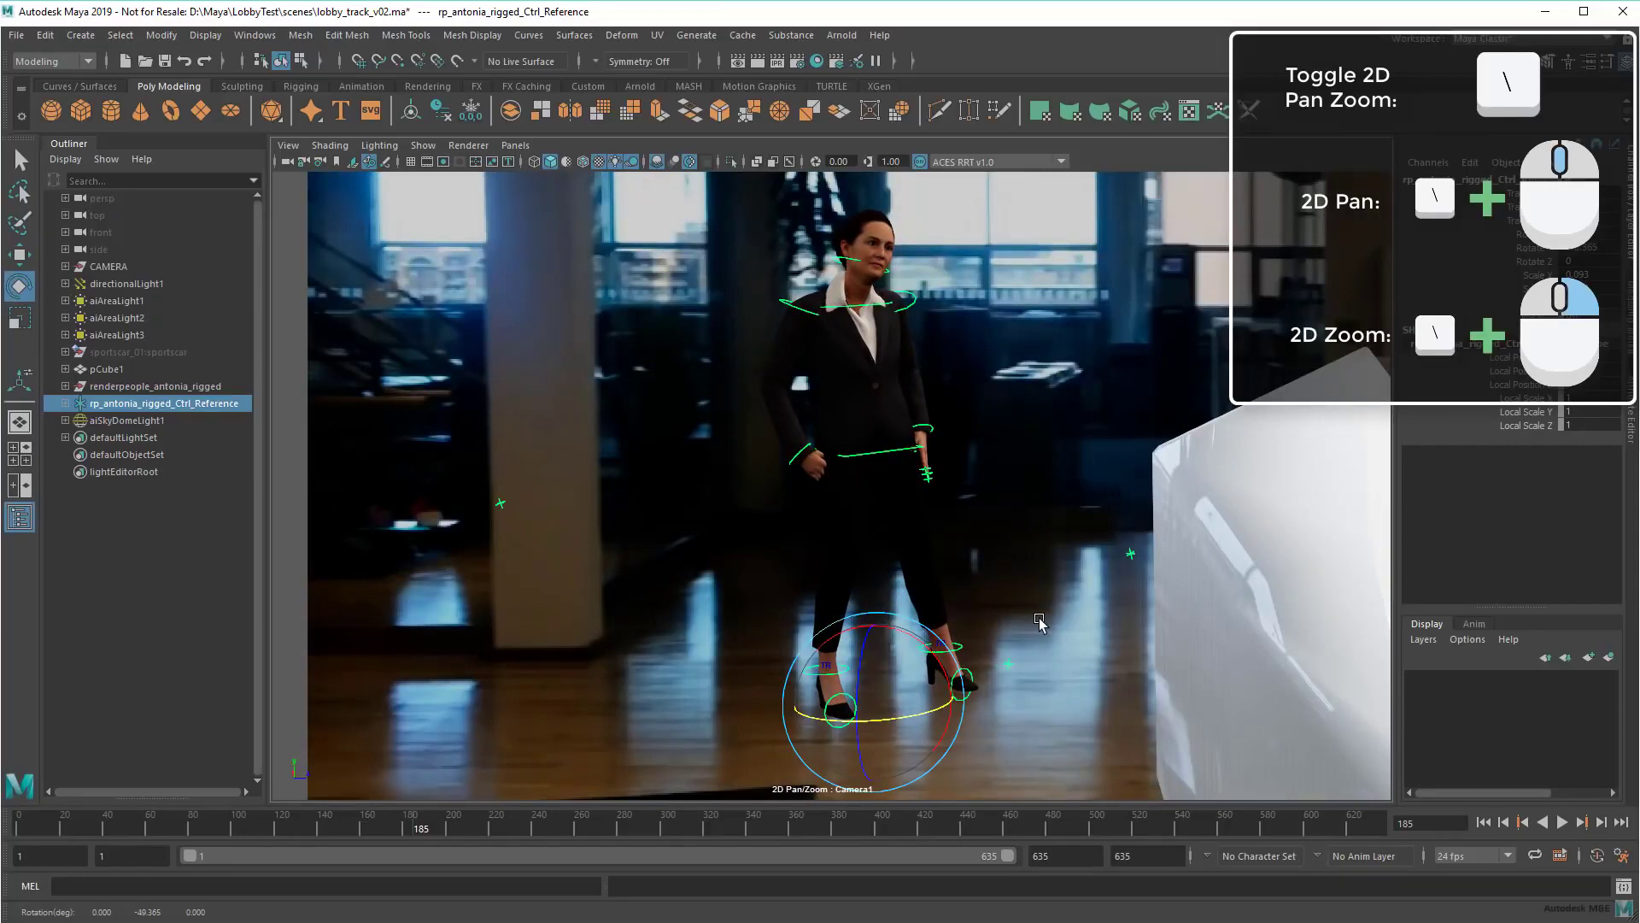
Step: Add a polygon plane, scale it into a large floor and lower it beneath the woman
{"action": "left_click", "coordinate": [18, 484]}
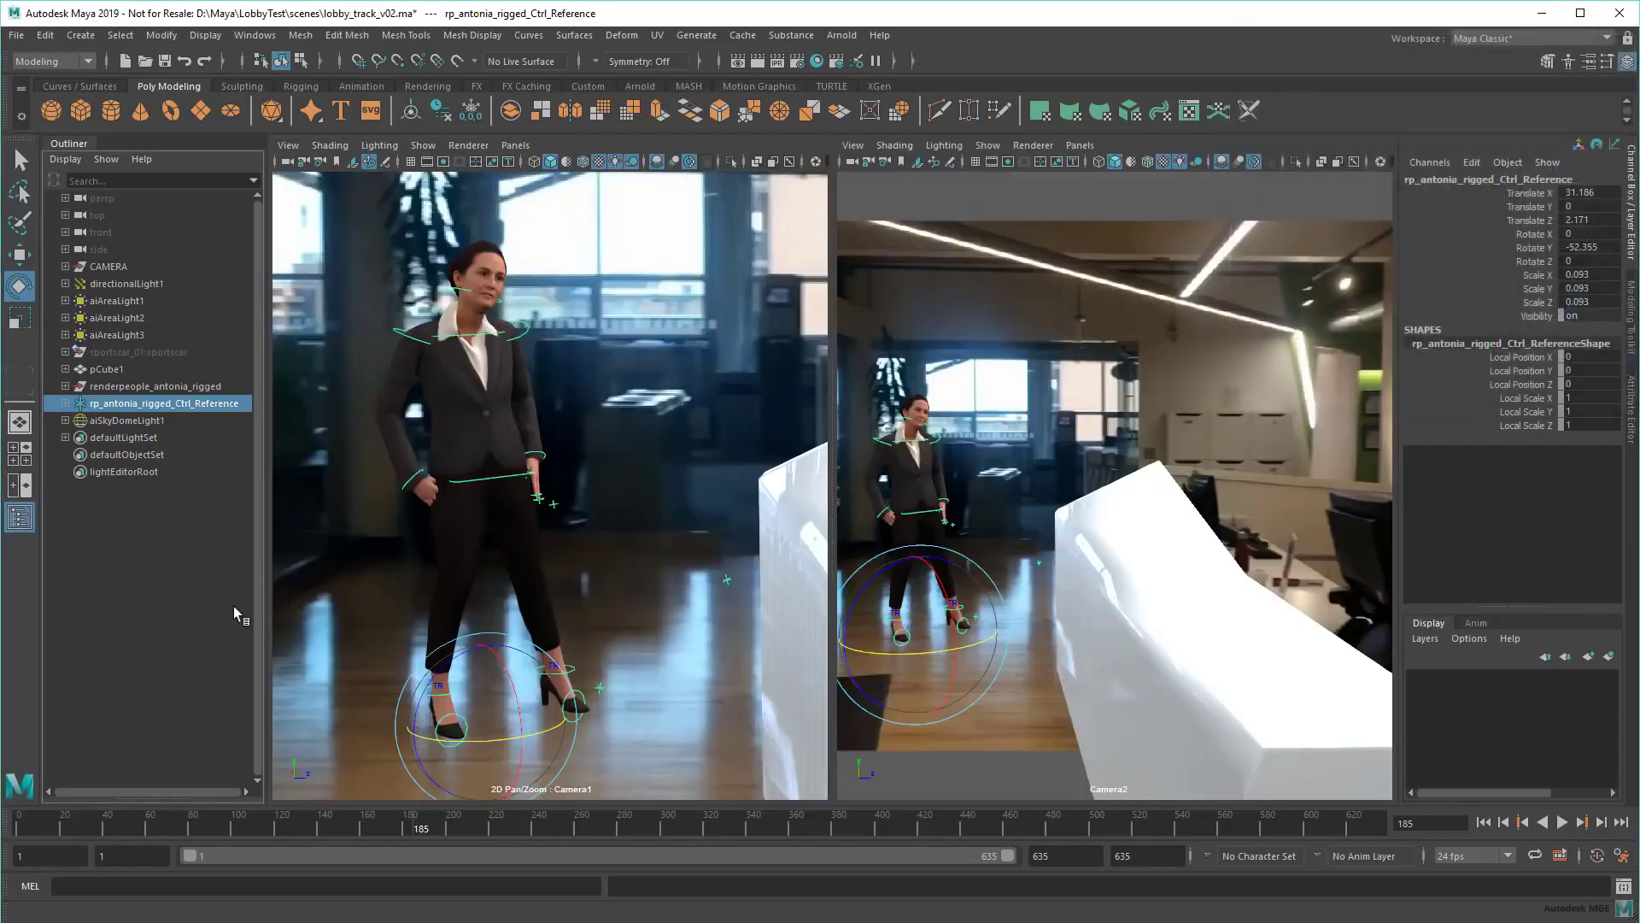
{"action": "middle_click_drag", "start_coordinate": [285, 607], "coordinate": [592, 566]}
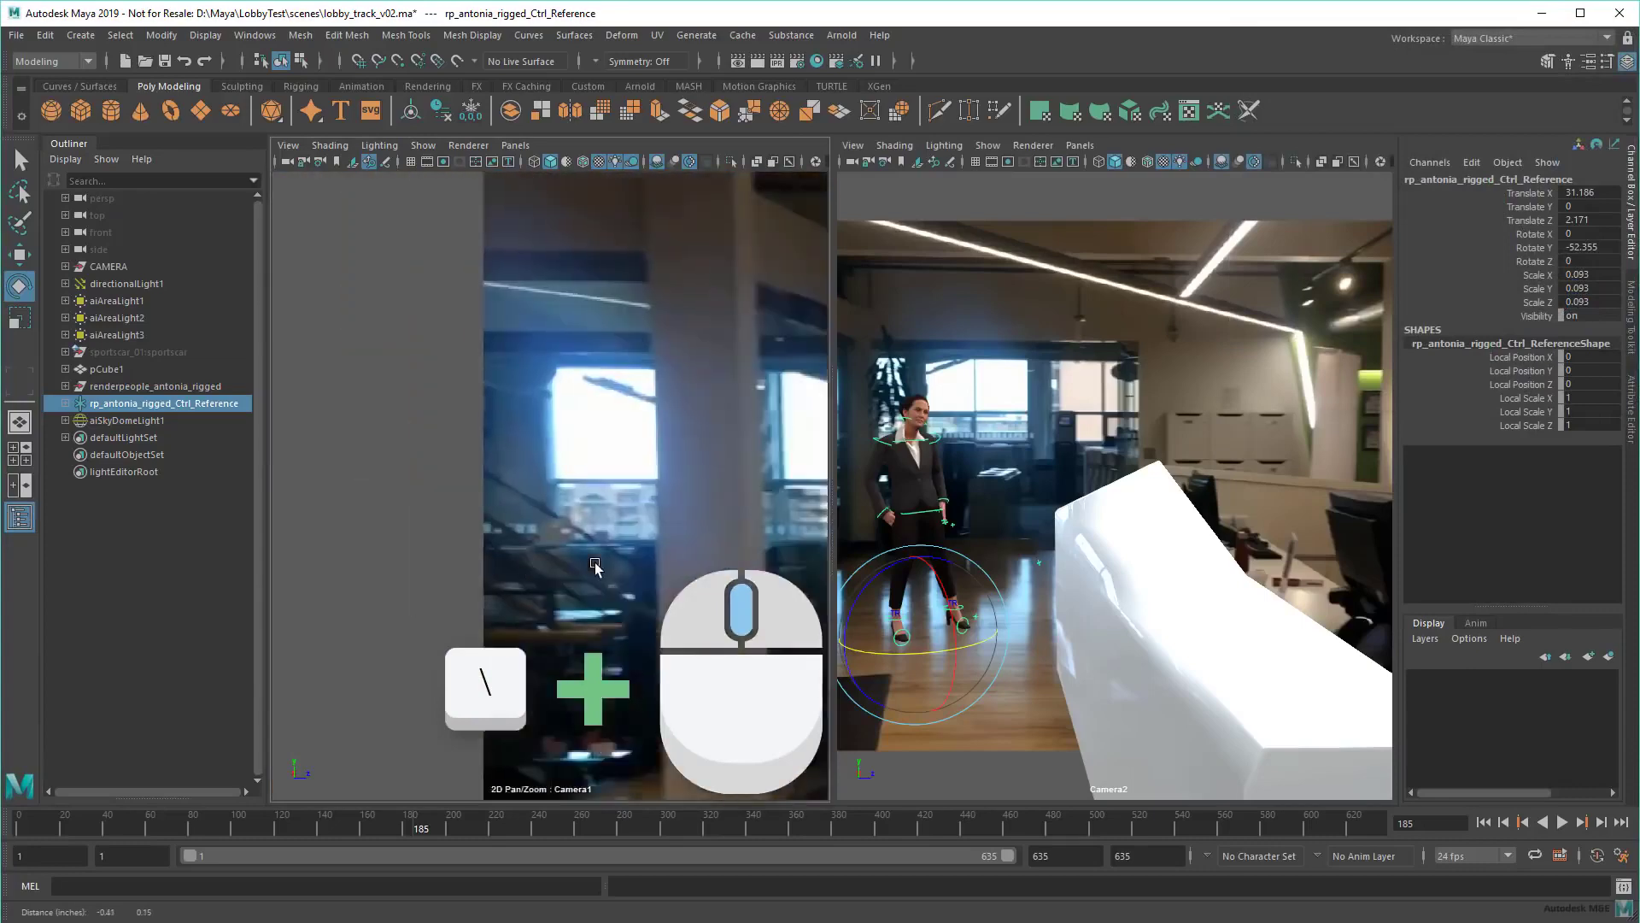
{"action": "middle_click_drag", "start_coordinate": [1140, 544], "coordinate": [1133, 455], "text": "alt"}
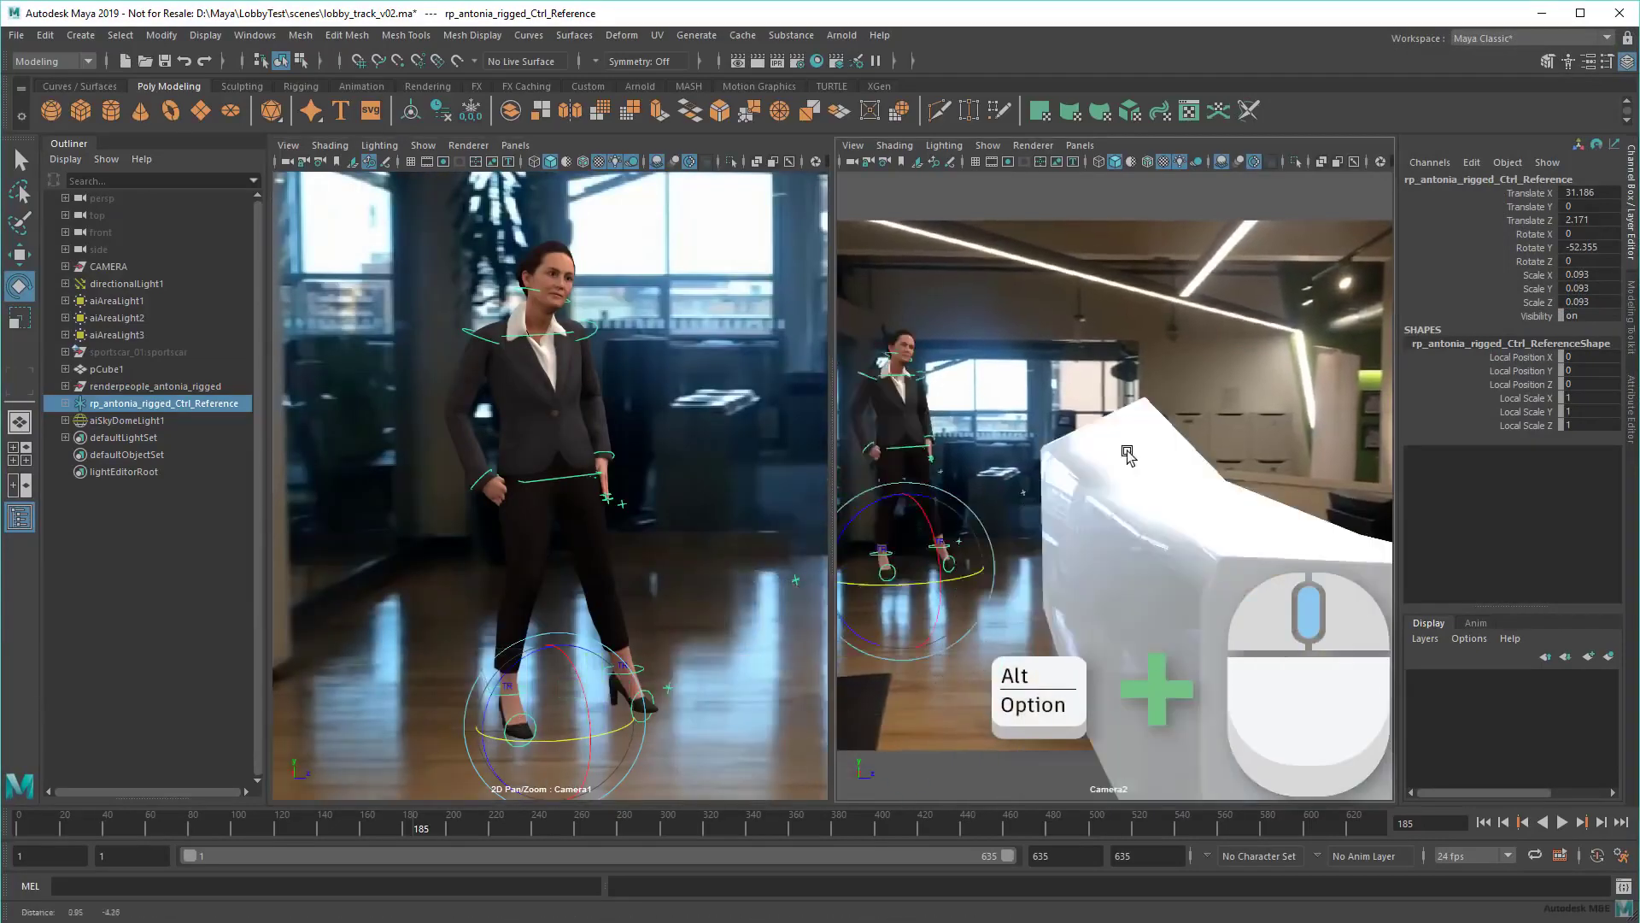
{"action": "scroll", "coordinate": [1133, 455], "scroll_direction": "down", "scroll_amount": 3}
{"action": "scroll", "coordinate": [1133, 455], "scroll_direction": "down", "scroll_amount": 3}
{"action": "key", "text": "q"}
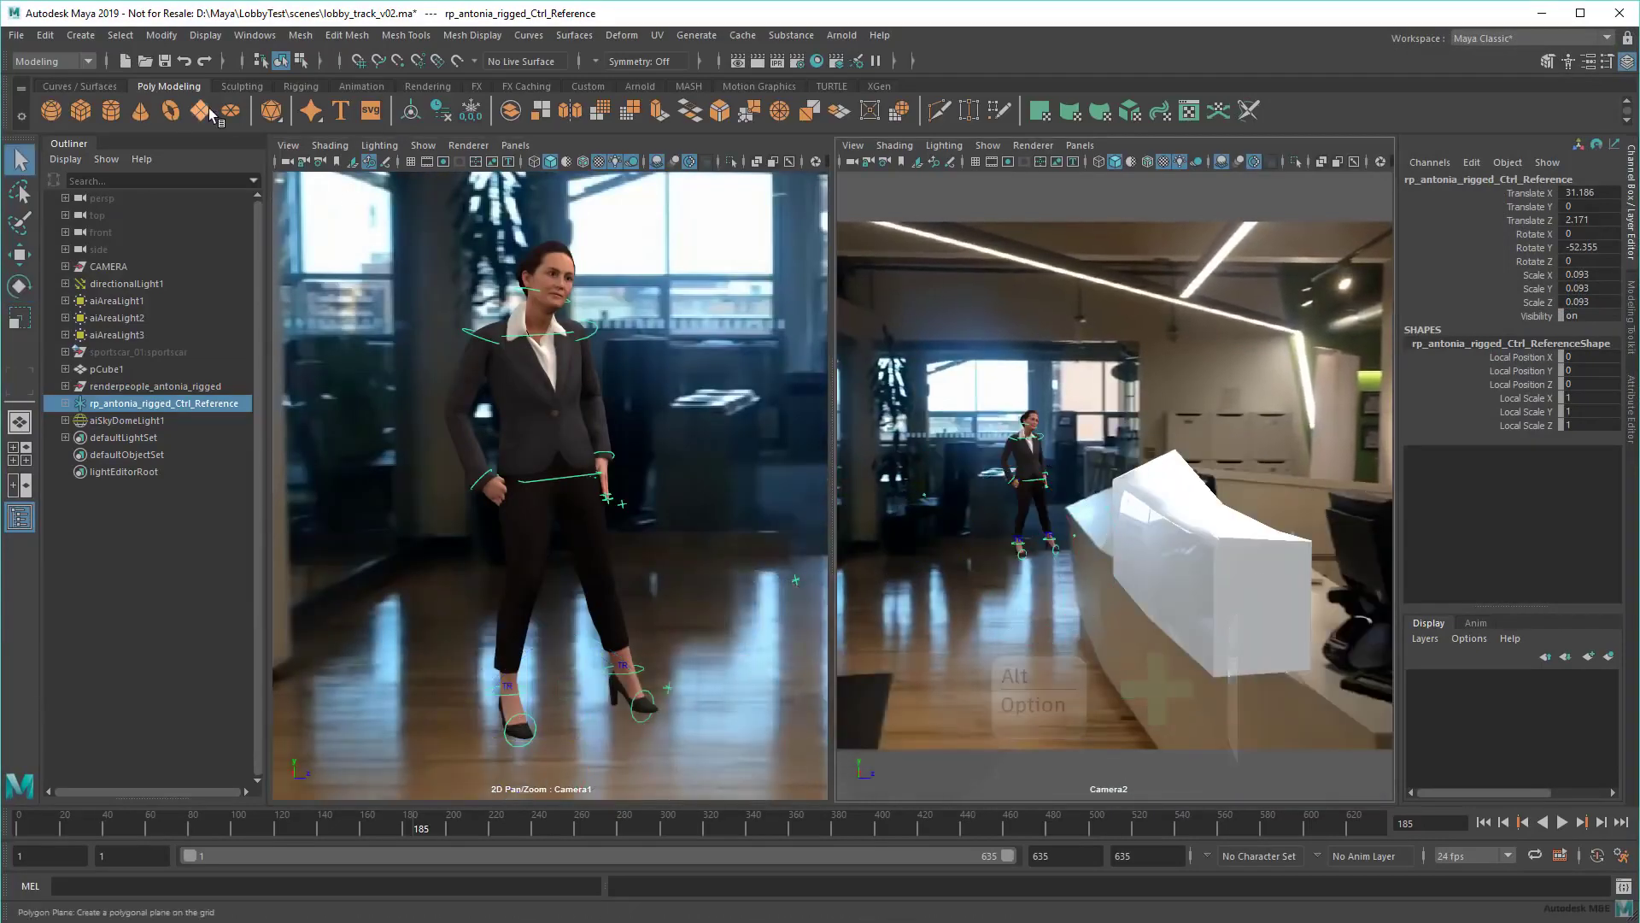
{"action": "left_click", "coordinate": [212, 114]}
{"action": "key", "text": "r"}
{"action": "left_click_drag", "start_coordinate": [965, 616], "coordinate": [1083, 599]}
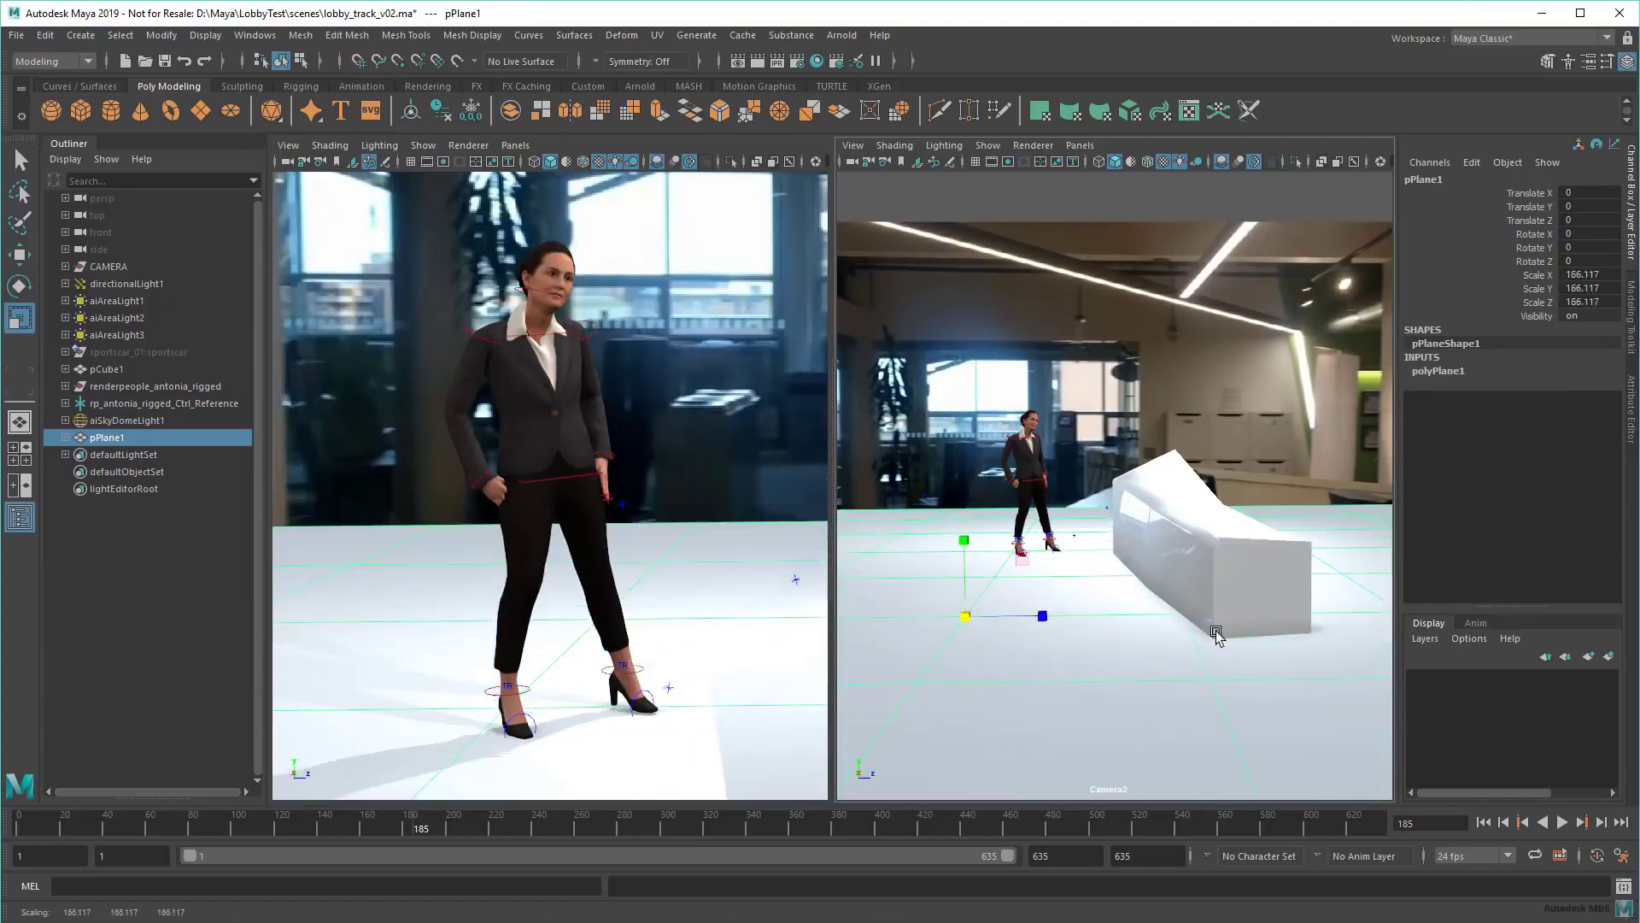
{"action": "key", "text": "w"}
{"action": "mouse_move", "coordinate": [988, 398]}
{"action": "left_mouse_down"}
{"action": "mouse_move", "coordinate": [989, 487]}
{"action": "mouse_move", "coordinate": [1028, 614]}
{"action": "left_mouse_up"}
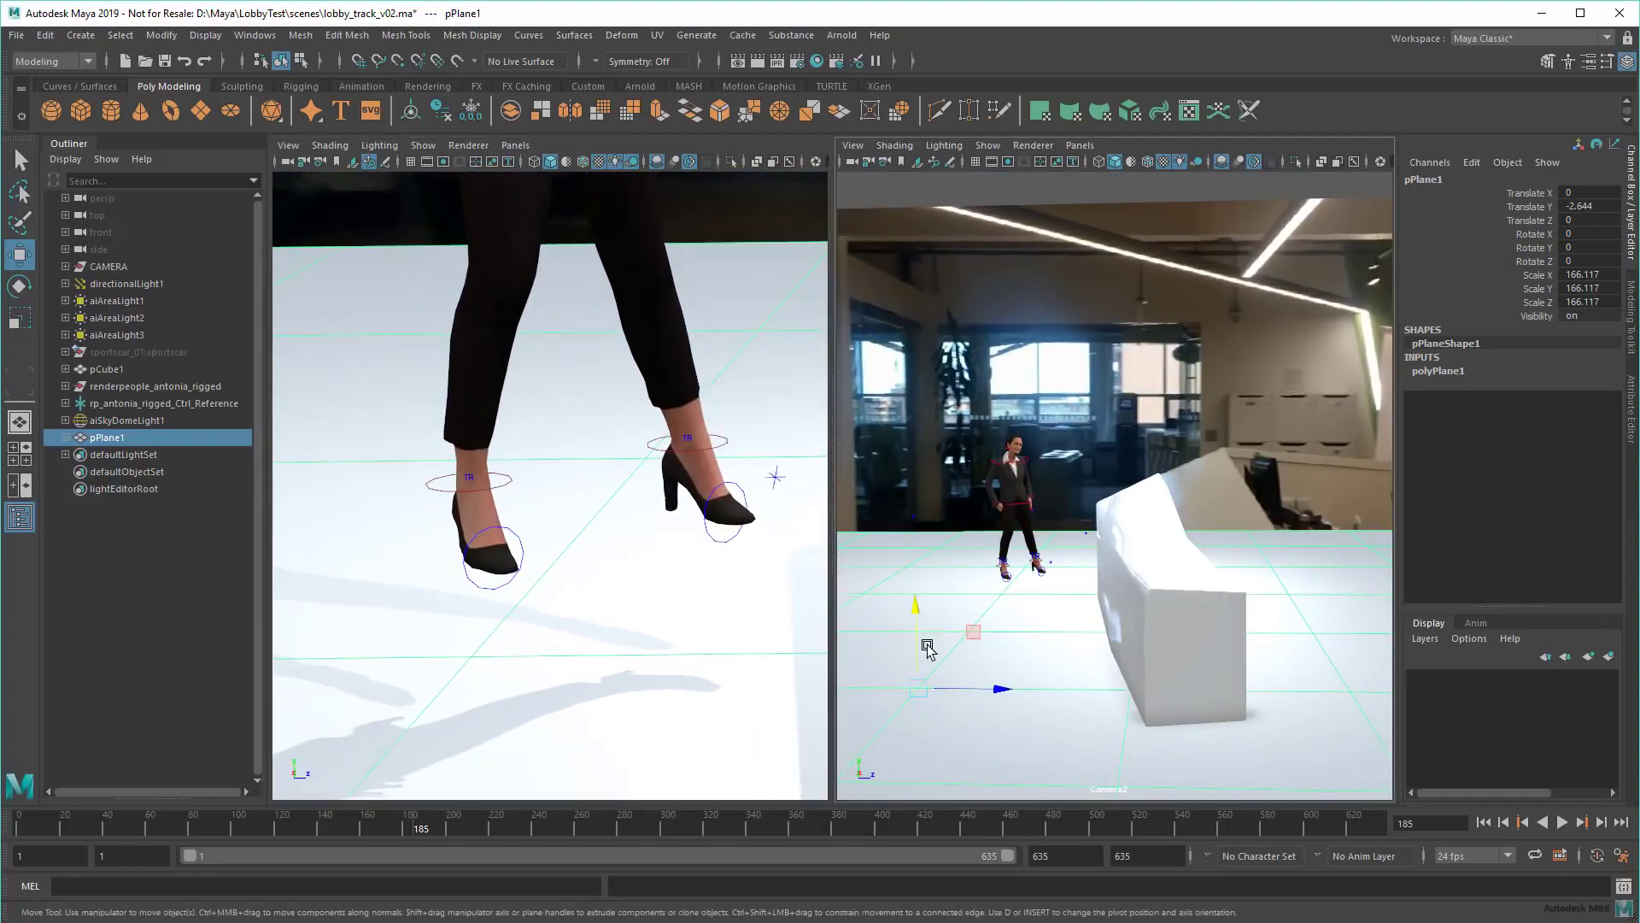
Step: Lower the woman's rig onto the floor and rotate the hips control to adjust her upper body
{"action": "left_click", "coordinate": [182, 405]}
{"action": "left_click_drag", "start_coordinate": [560, 470], "coordinate": [563, 615]}
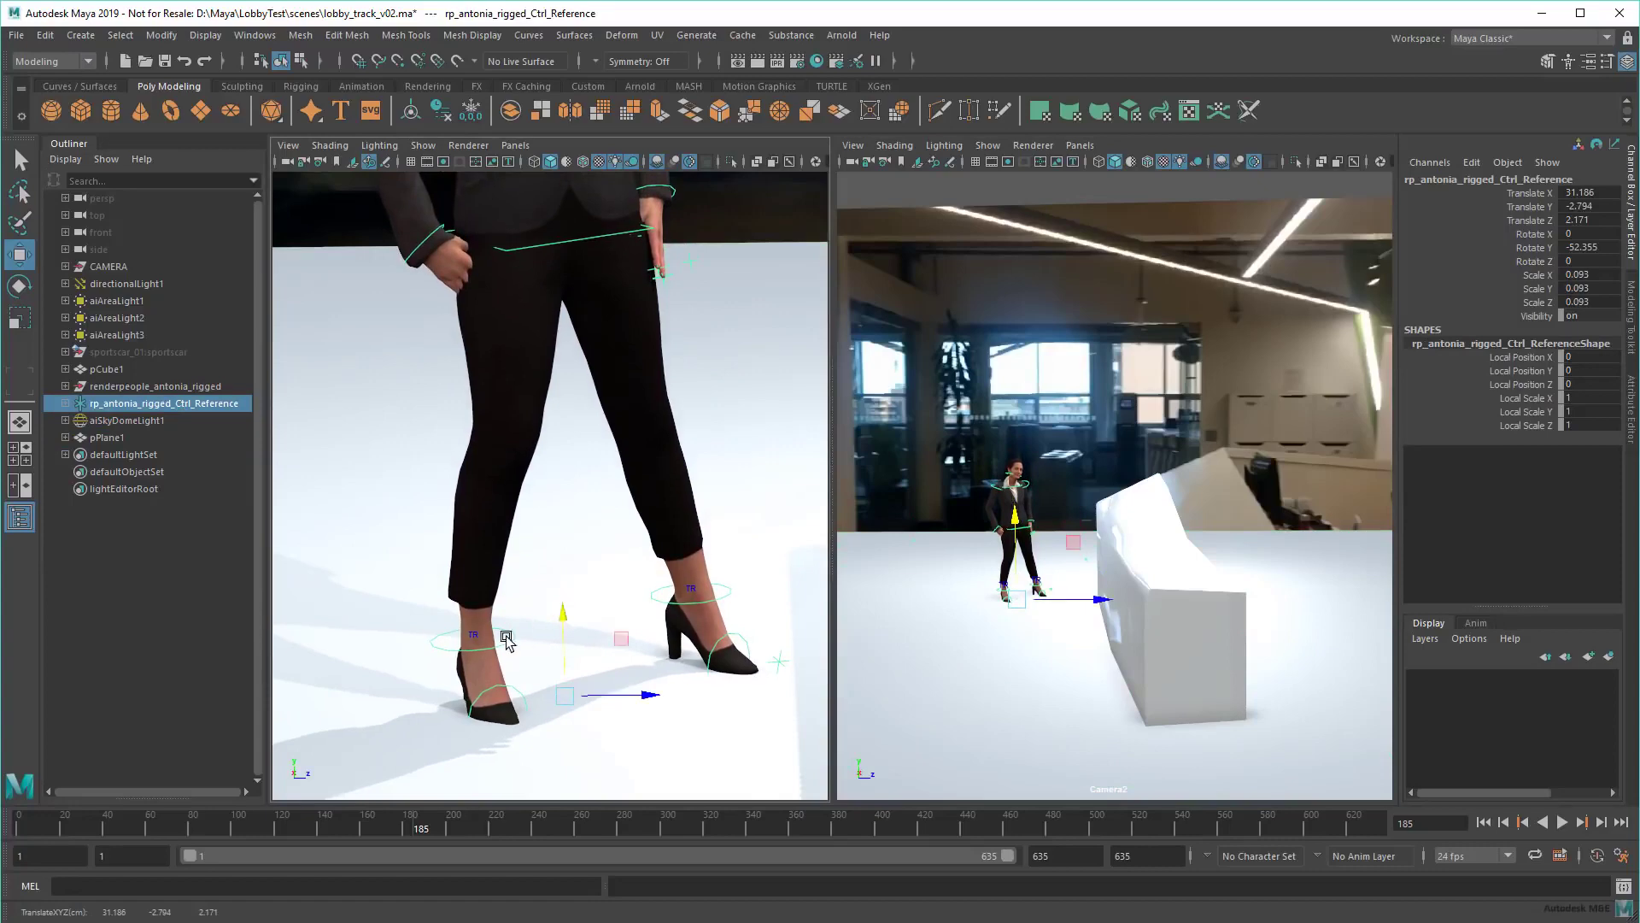
{"action": "left_click", "coordinate": [498, 638]}
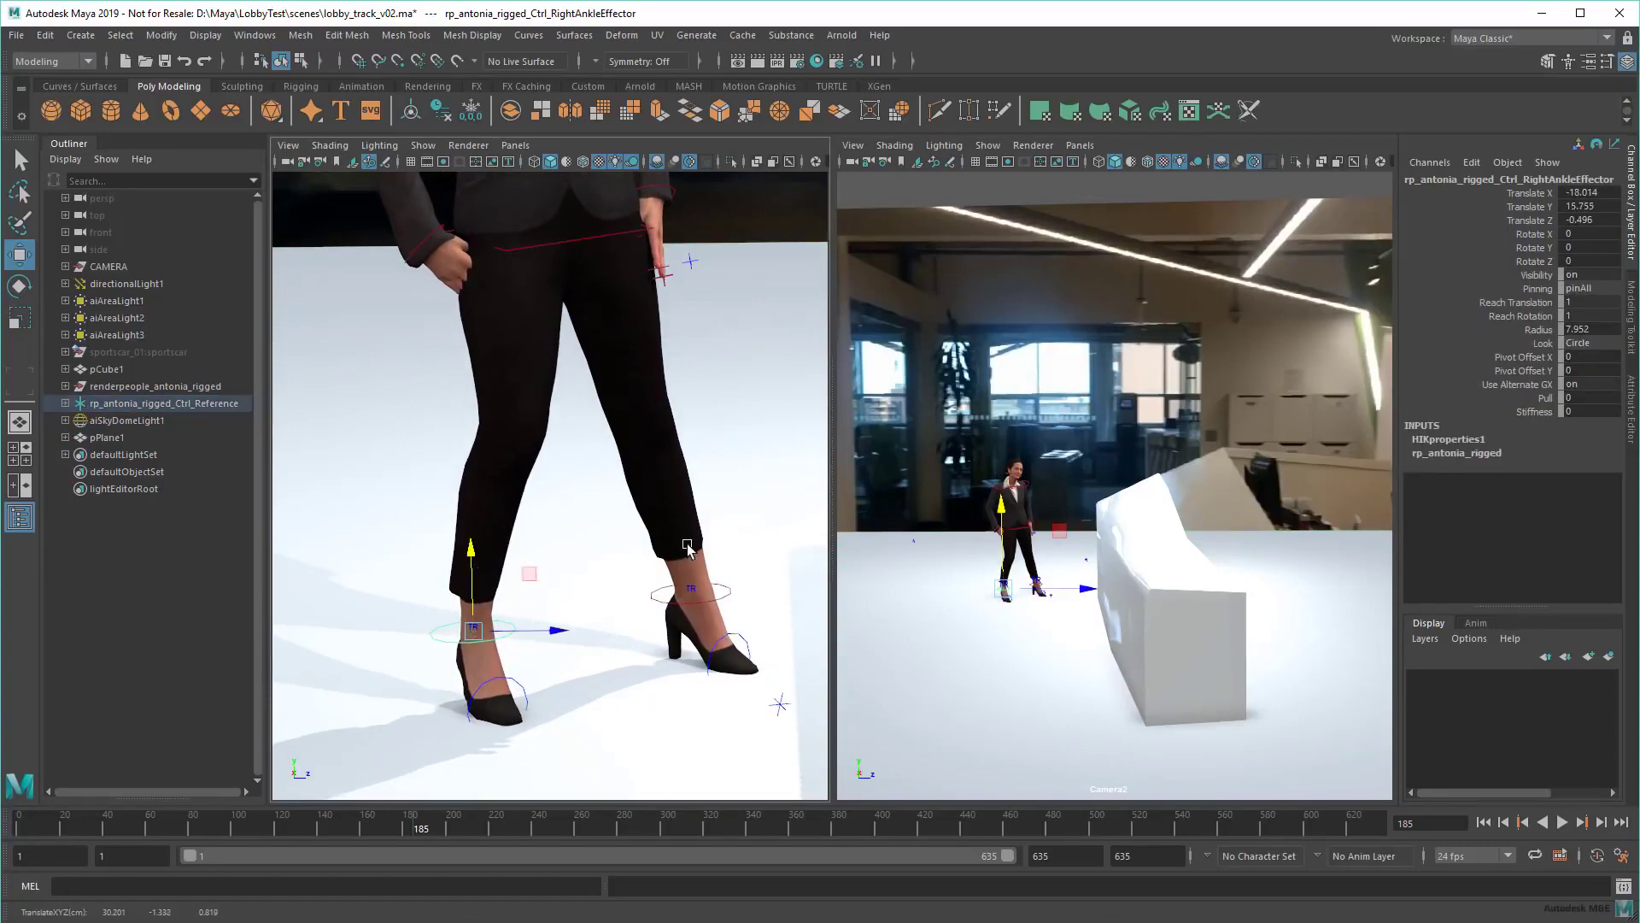
{"action": "middle_click_drag", "start_coordinate": [664, 543], "coordinate": [605, 513], "text": "alt"}
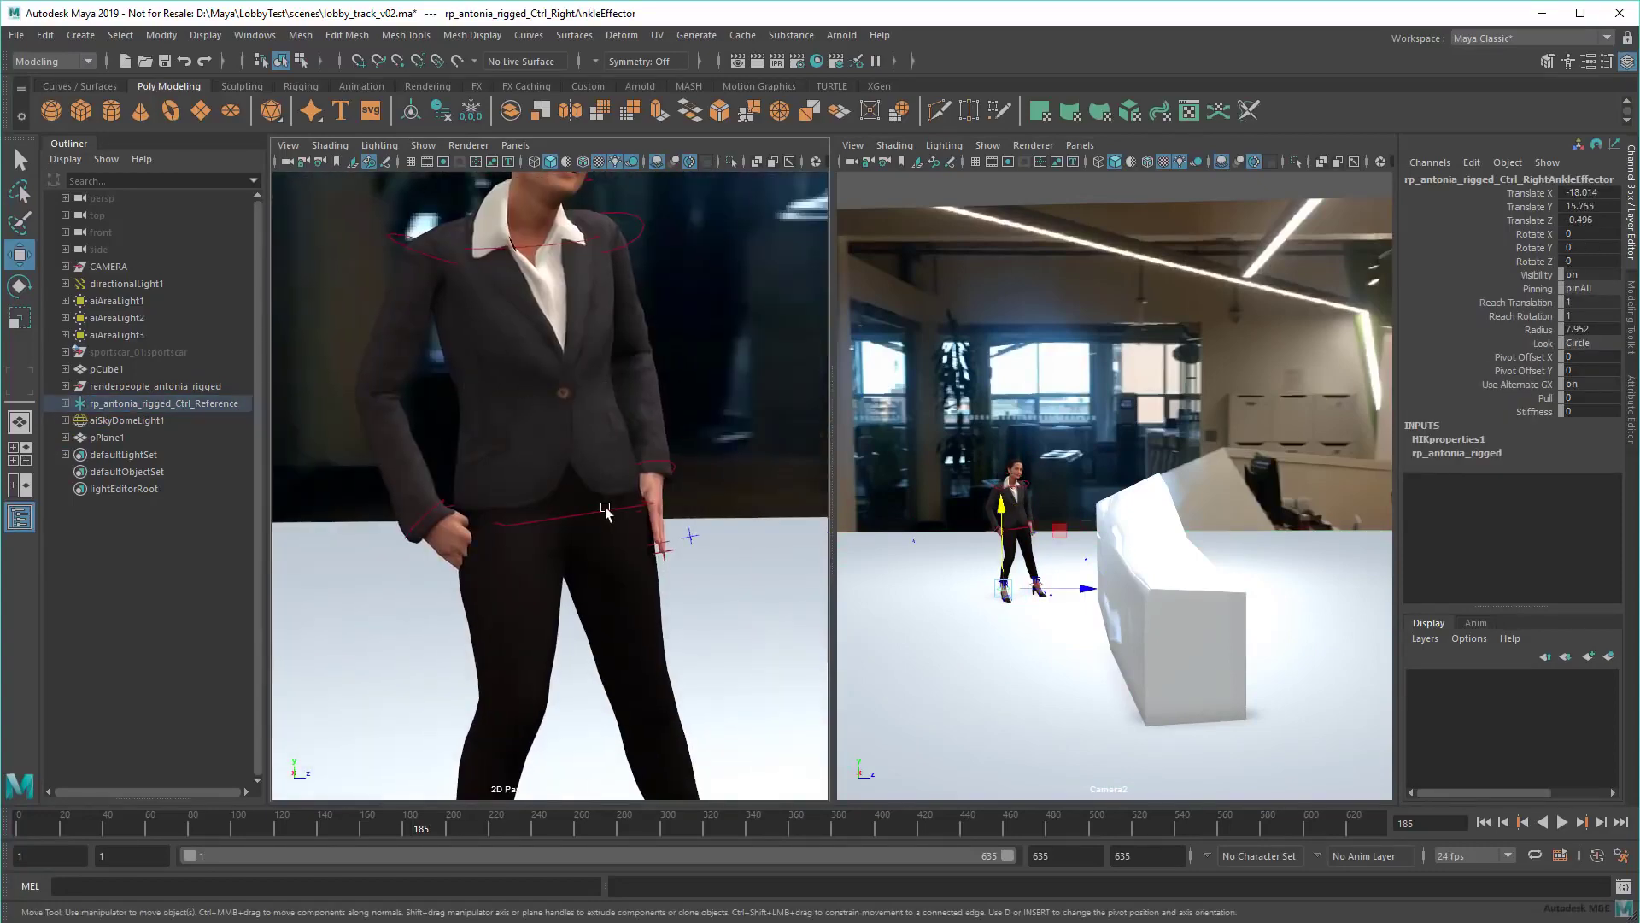
{"action": "left_click", "coordinate": [605, 513]}
{"action": "key", "text": "e"}
{"action": "mouse_move", "coordinate": [547, 432]}
{"action": "left_mouse_down"}
{"action": "mouse_move", "coordinate": [531, 434]}
{"action": "mouse_move", "coordinate": [757, 548]}
{"action": "left_mouse_up"}
{"action": "key", "text": "q"}
{"action": "right_click_drag", "start_coordinate": [753, 471], "coordinate": [301, 496], "text": "alt"}
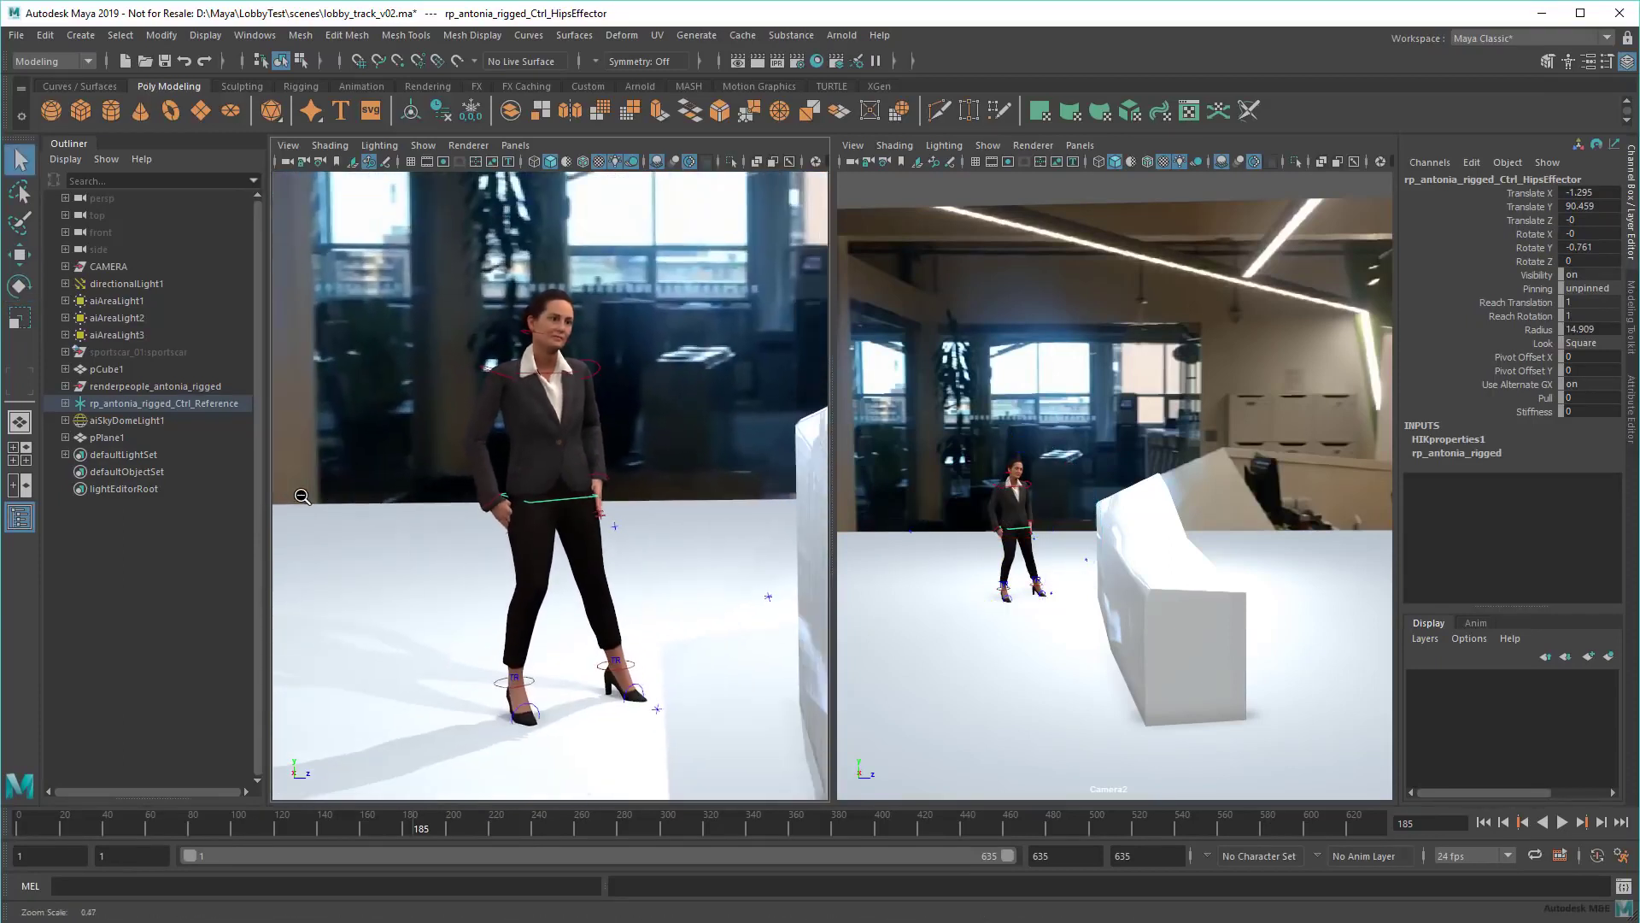
Step: Turn off the floor plane's primary visibility in Render Stats, then maximize the Camera1 view
{"action": "left_click", "coordinate": [678, 552]}
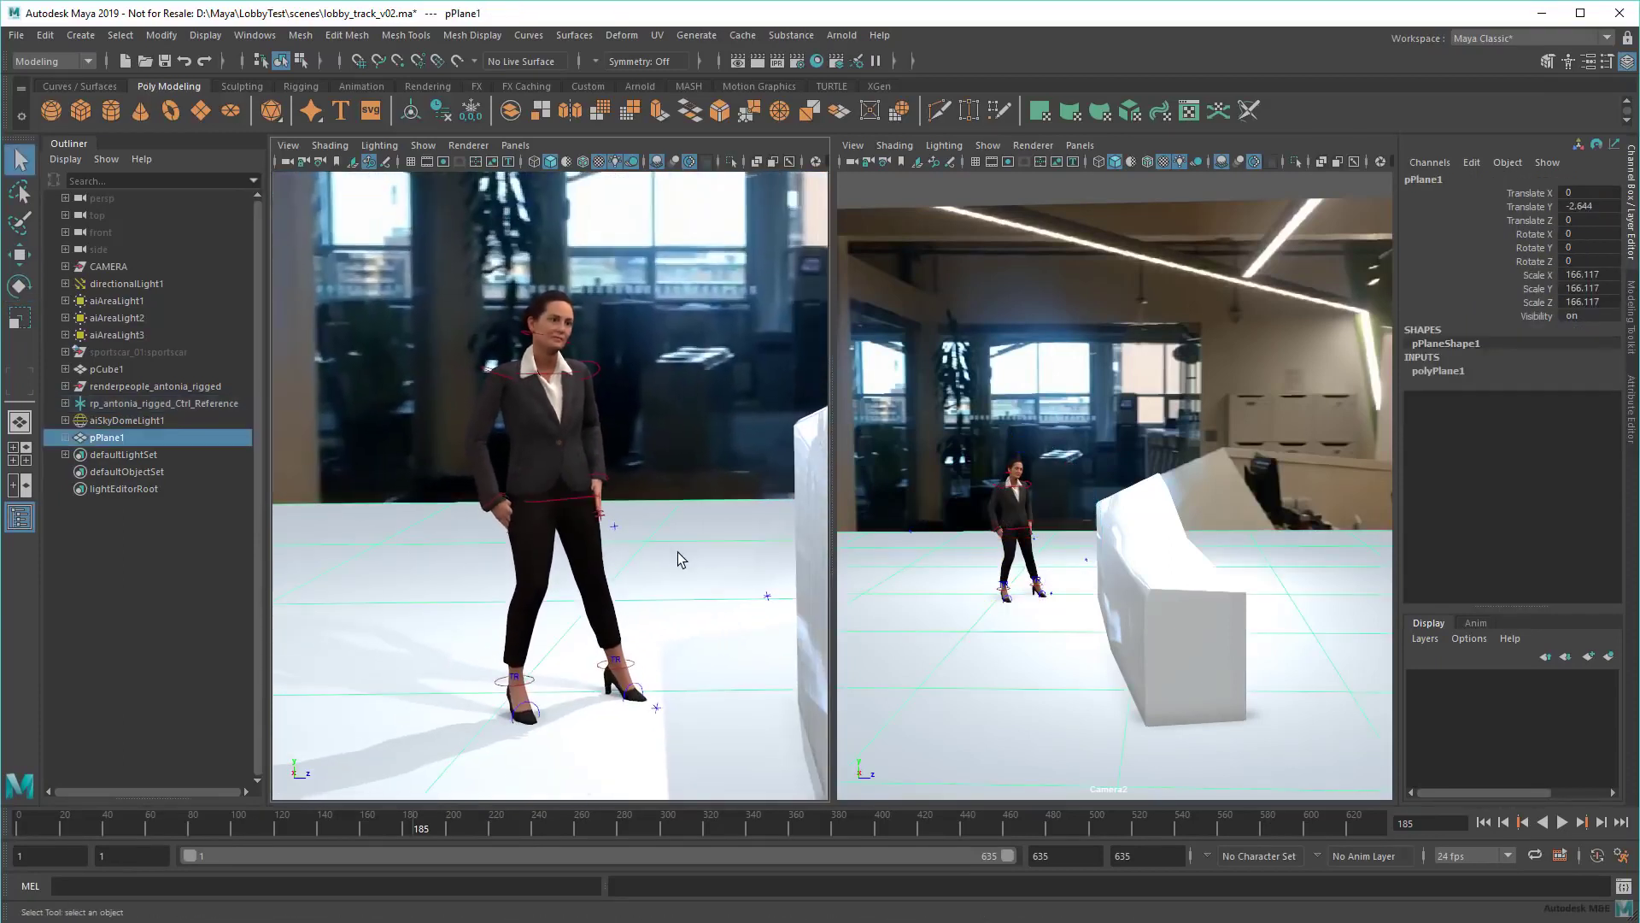
{"action": "left_click", "coordinate": [1629, 413]}
{"action": "left_click", "coordinate": [1295, 382]}
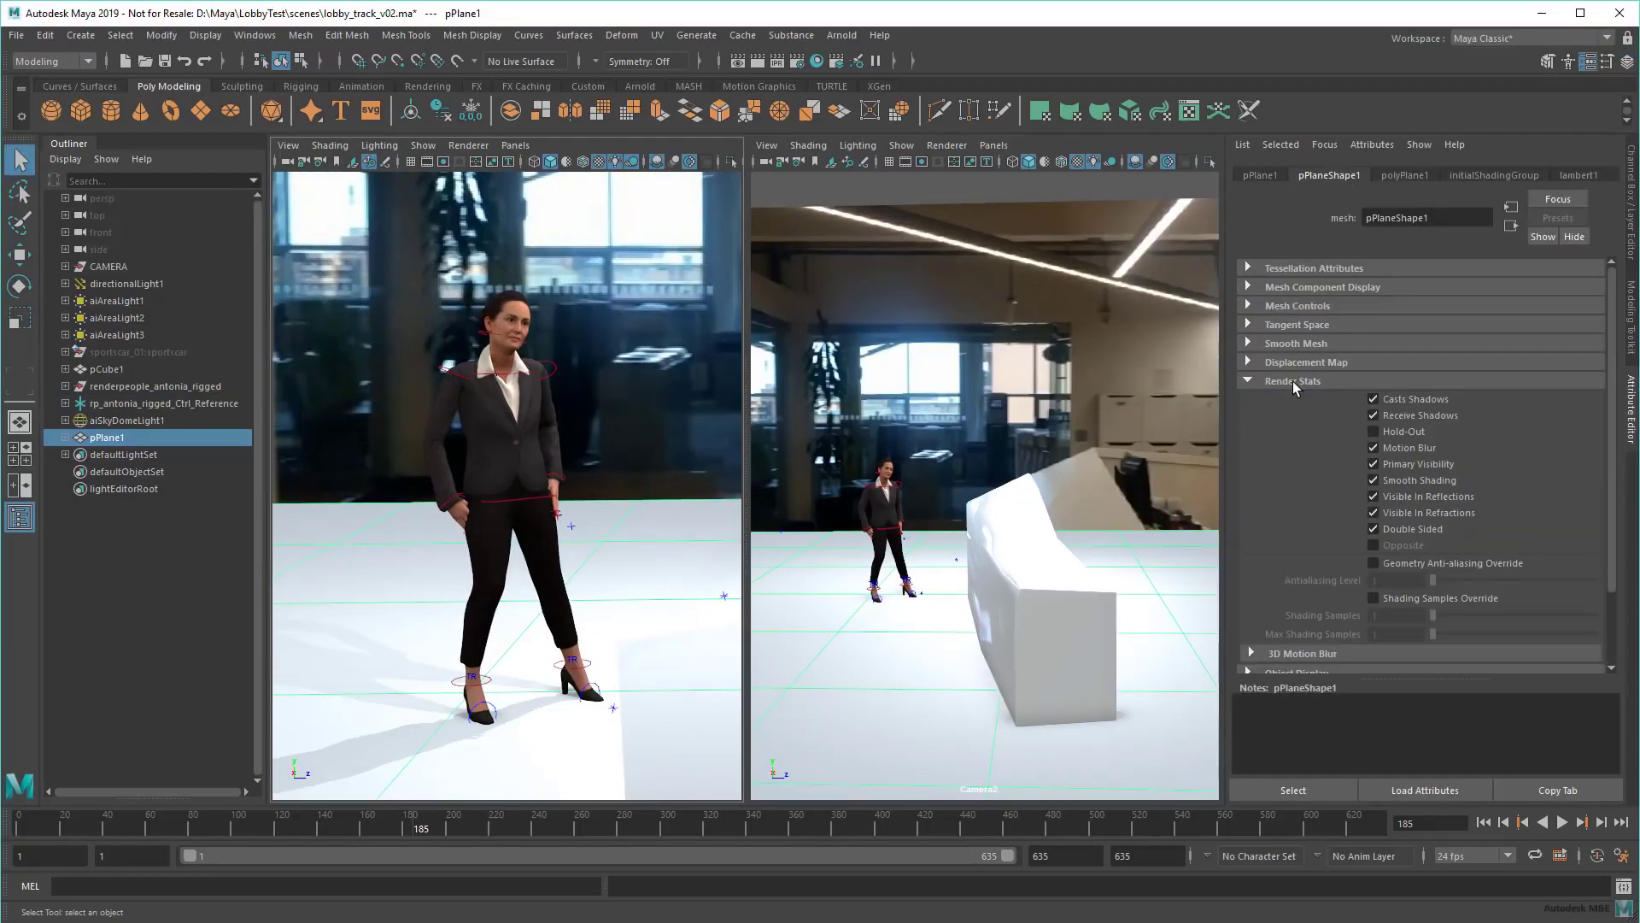
{"action": "left_click", "coordinate": [1631, 257]}
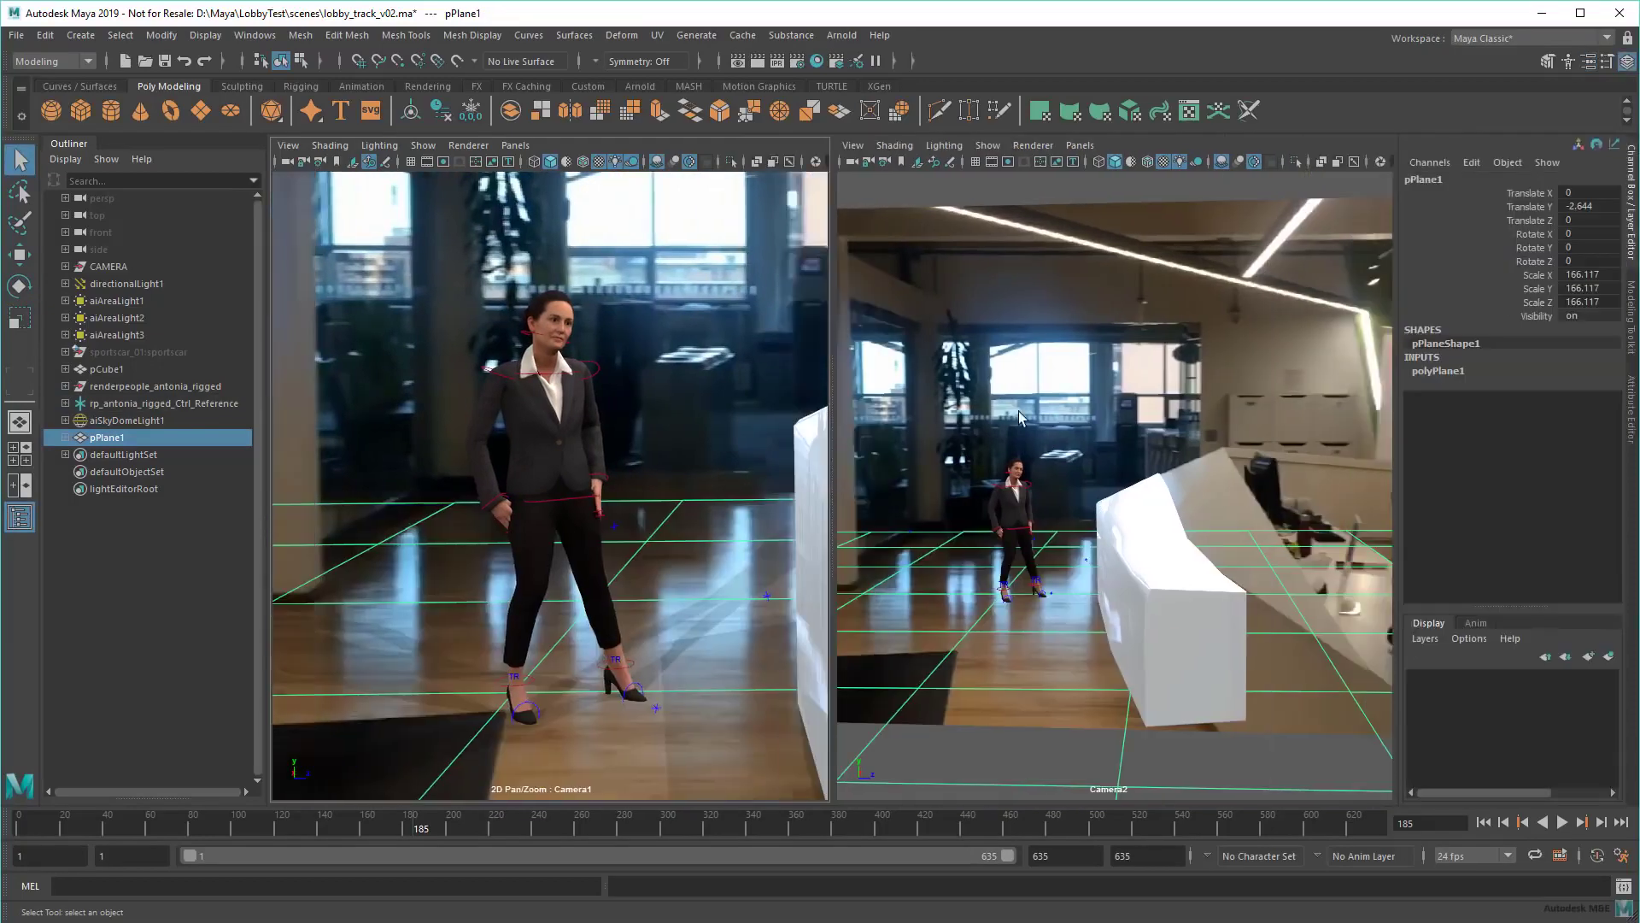
{"action": "left_click", "coordinate": [655, 401]}
{"action": "key", "text": "space"}
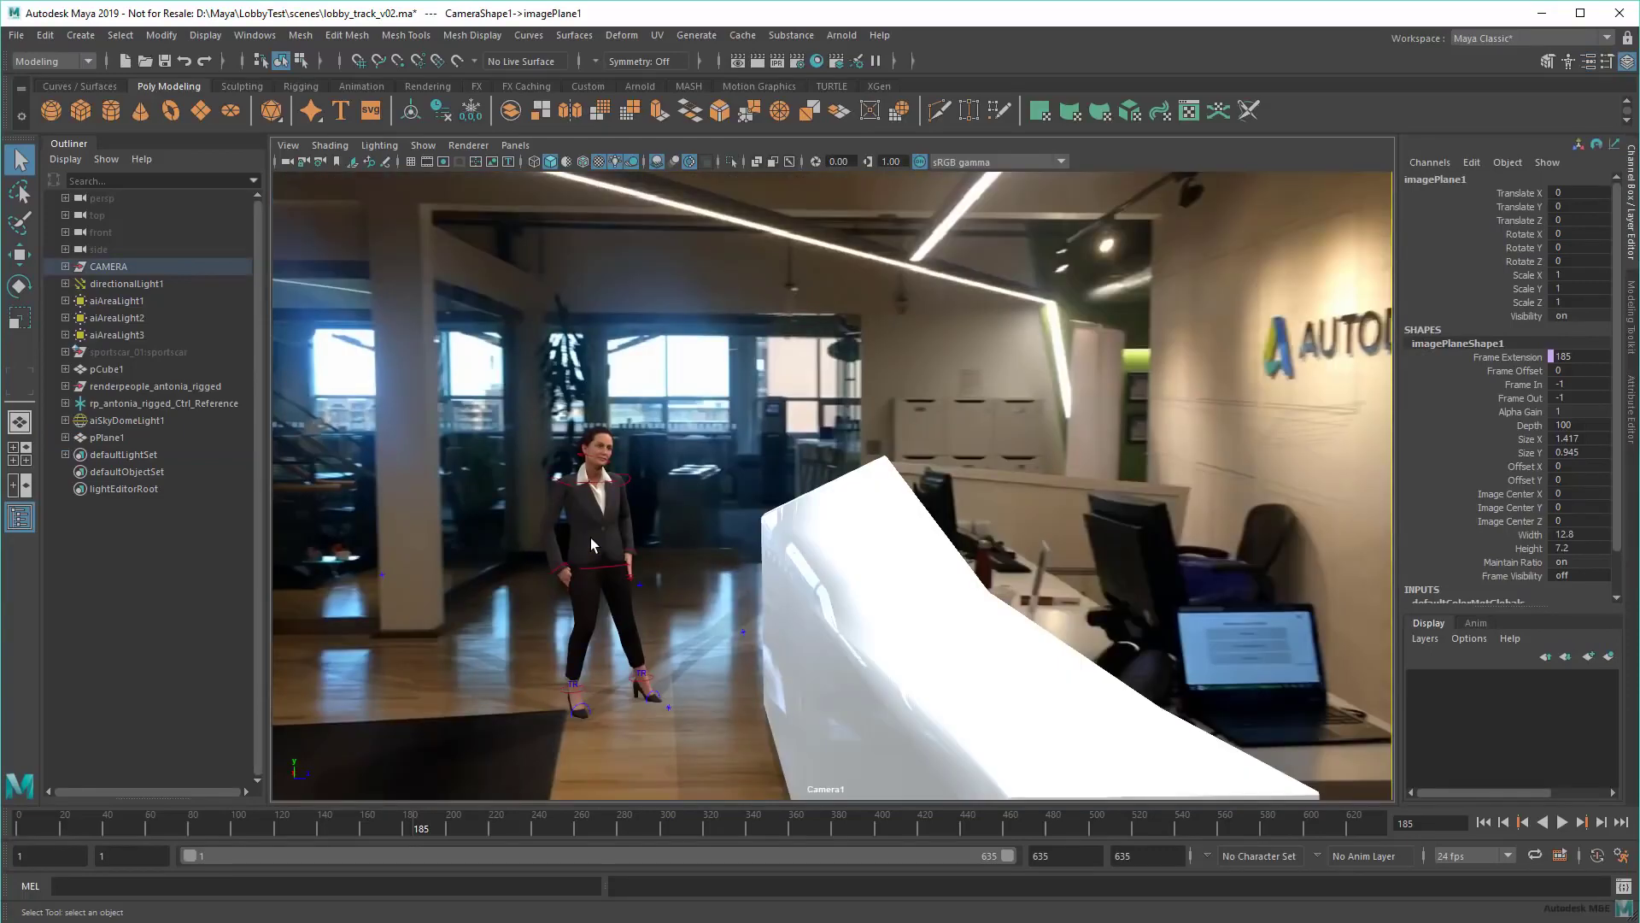
Step: Show Camera1's resolution gate with overscan around the film gate
{"action": "left_click", "coordinate": [428, 162]}
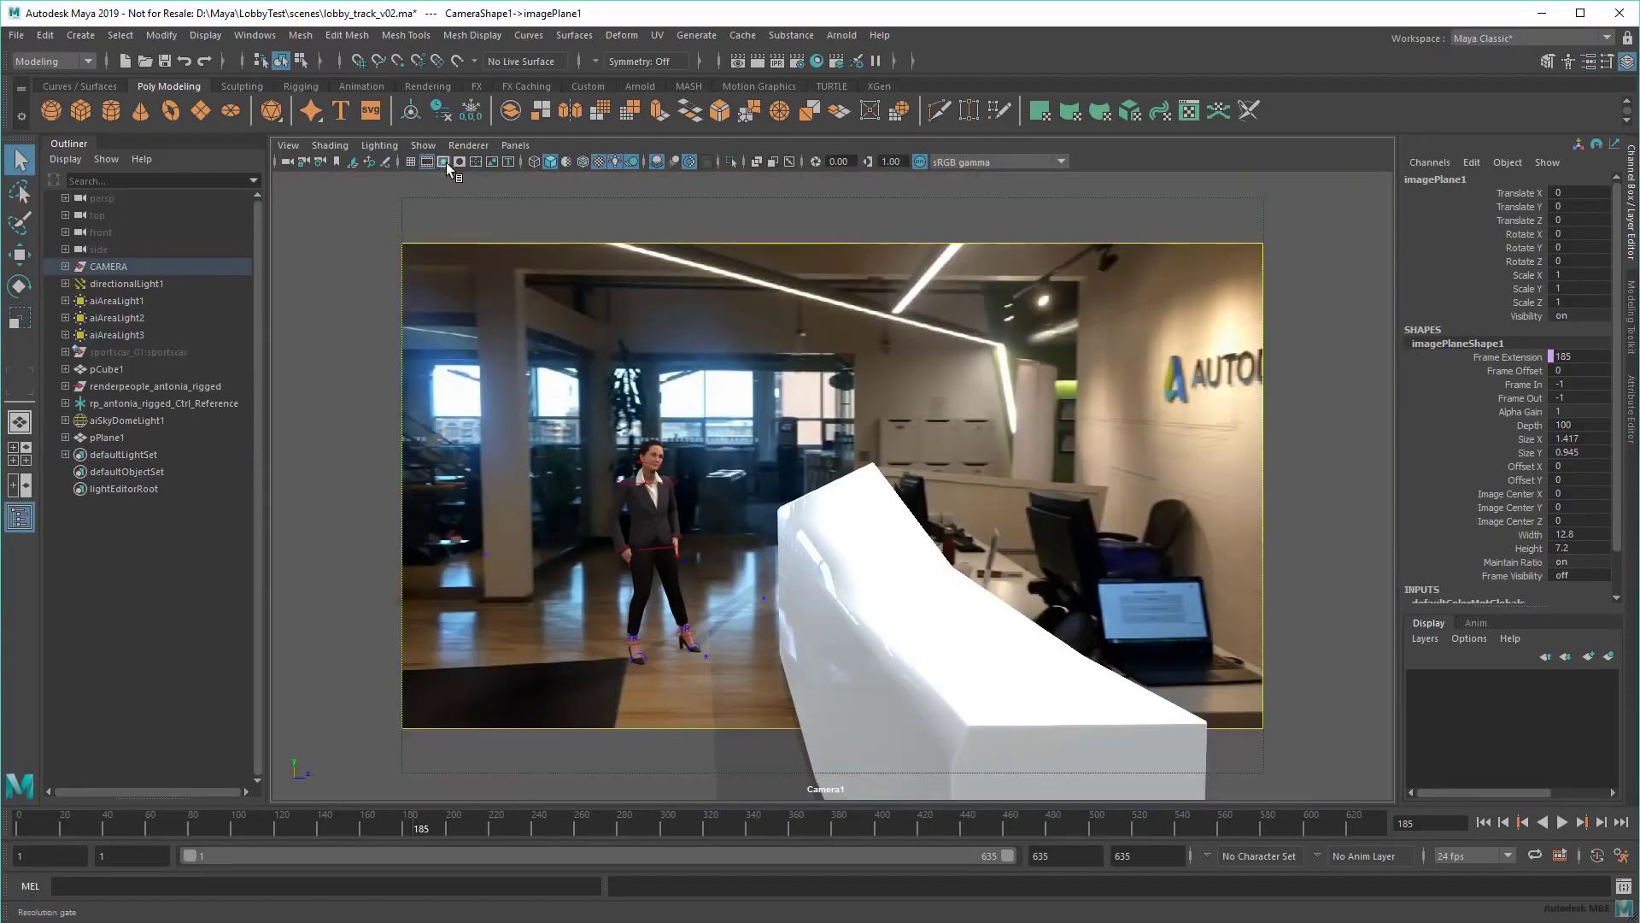
{"action": "left_click", "coordinate": [292, 147]}
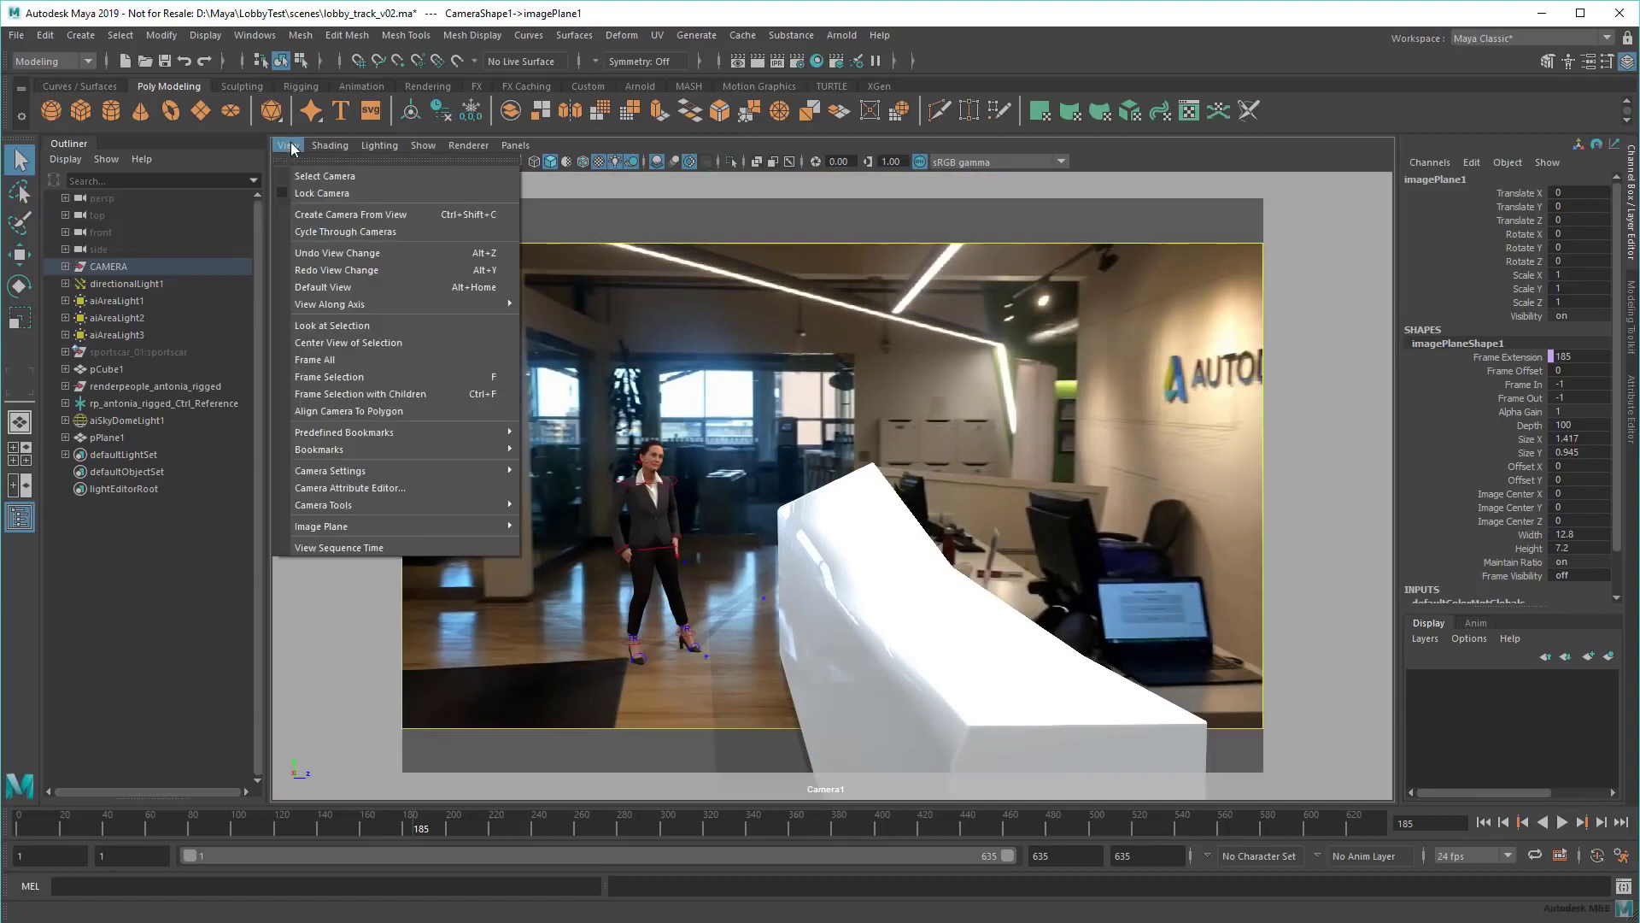
{"action": "mouse_move", "coordinate": [330, 470]}
{"action": "left_click", "coordinate": [611, 764]}
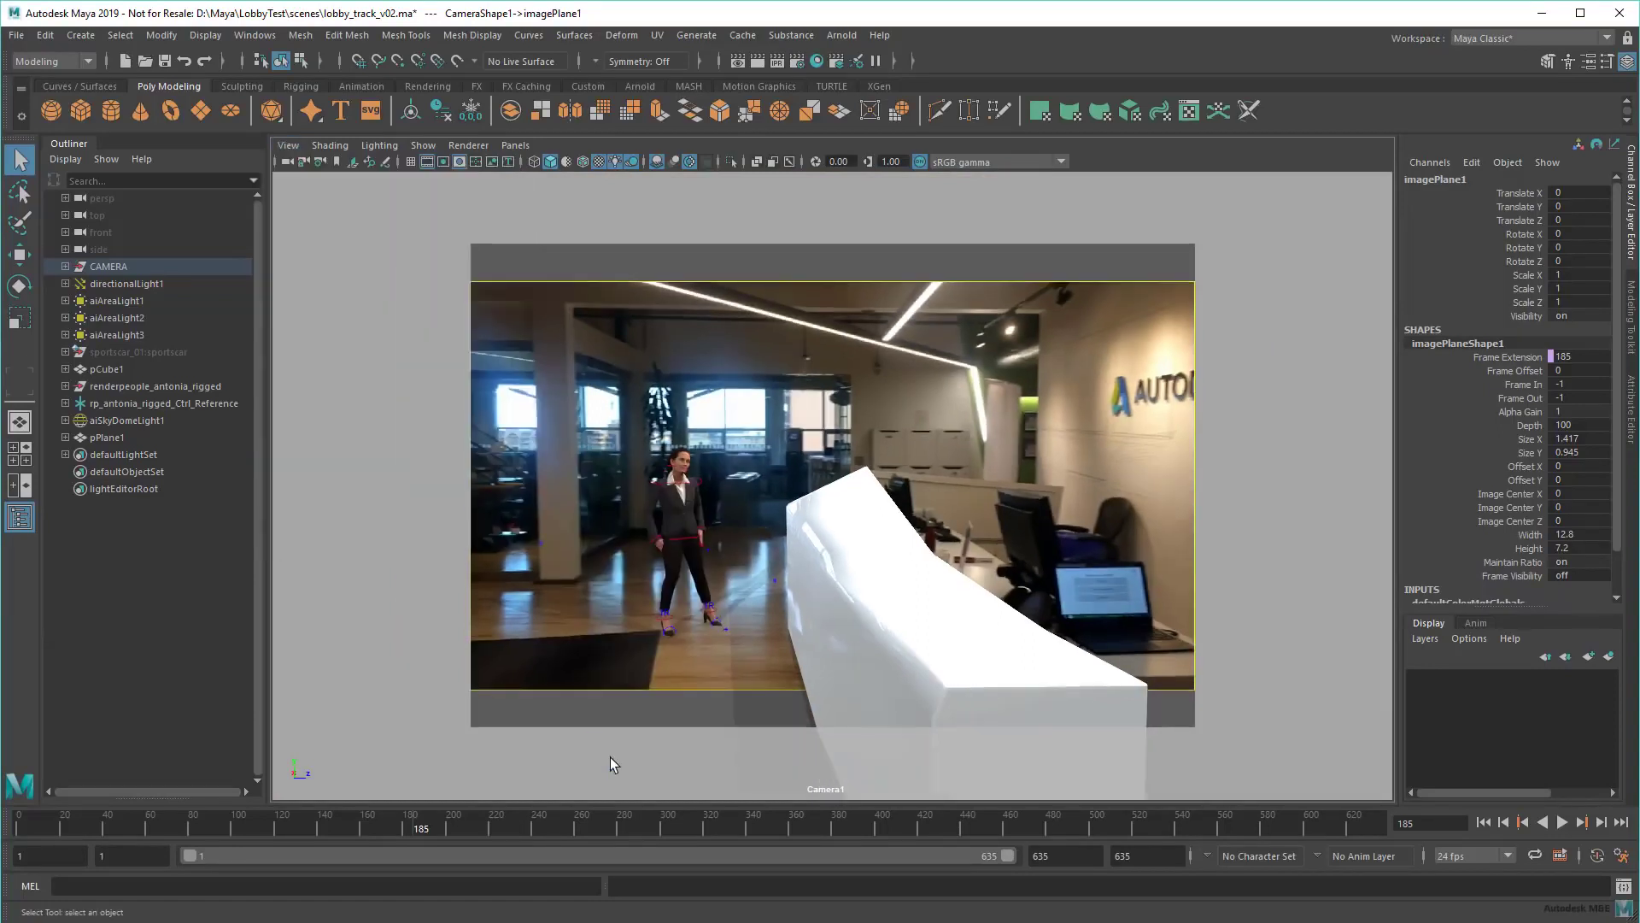
Step: Enable 2D pan/zoom for Camera1 and pan the view sideways
{"action": "left_click", "coordinate": [287, 147]}
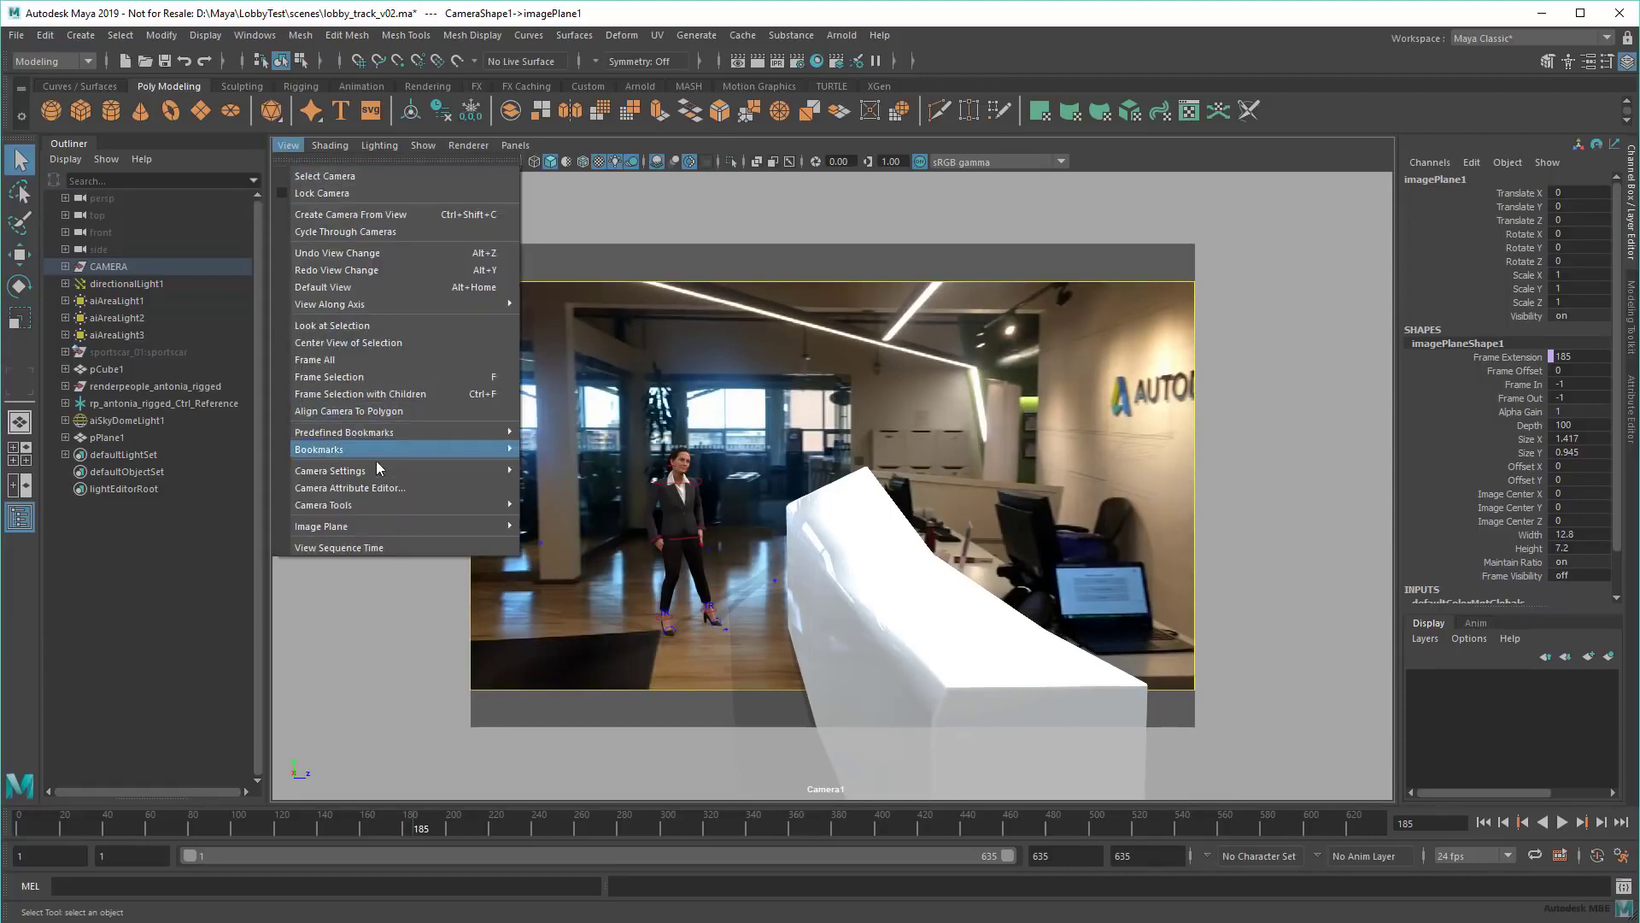
{"action": "mouse_move", "coordinate": [331, 470]}
{"action": "left_click", "coordinate": [587, 711]}
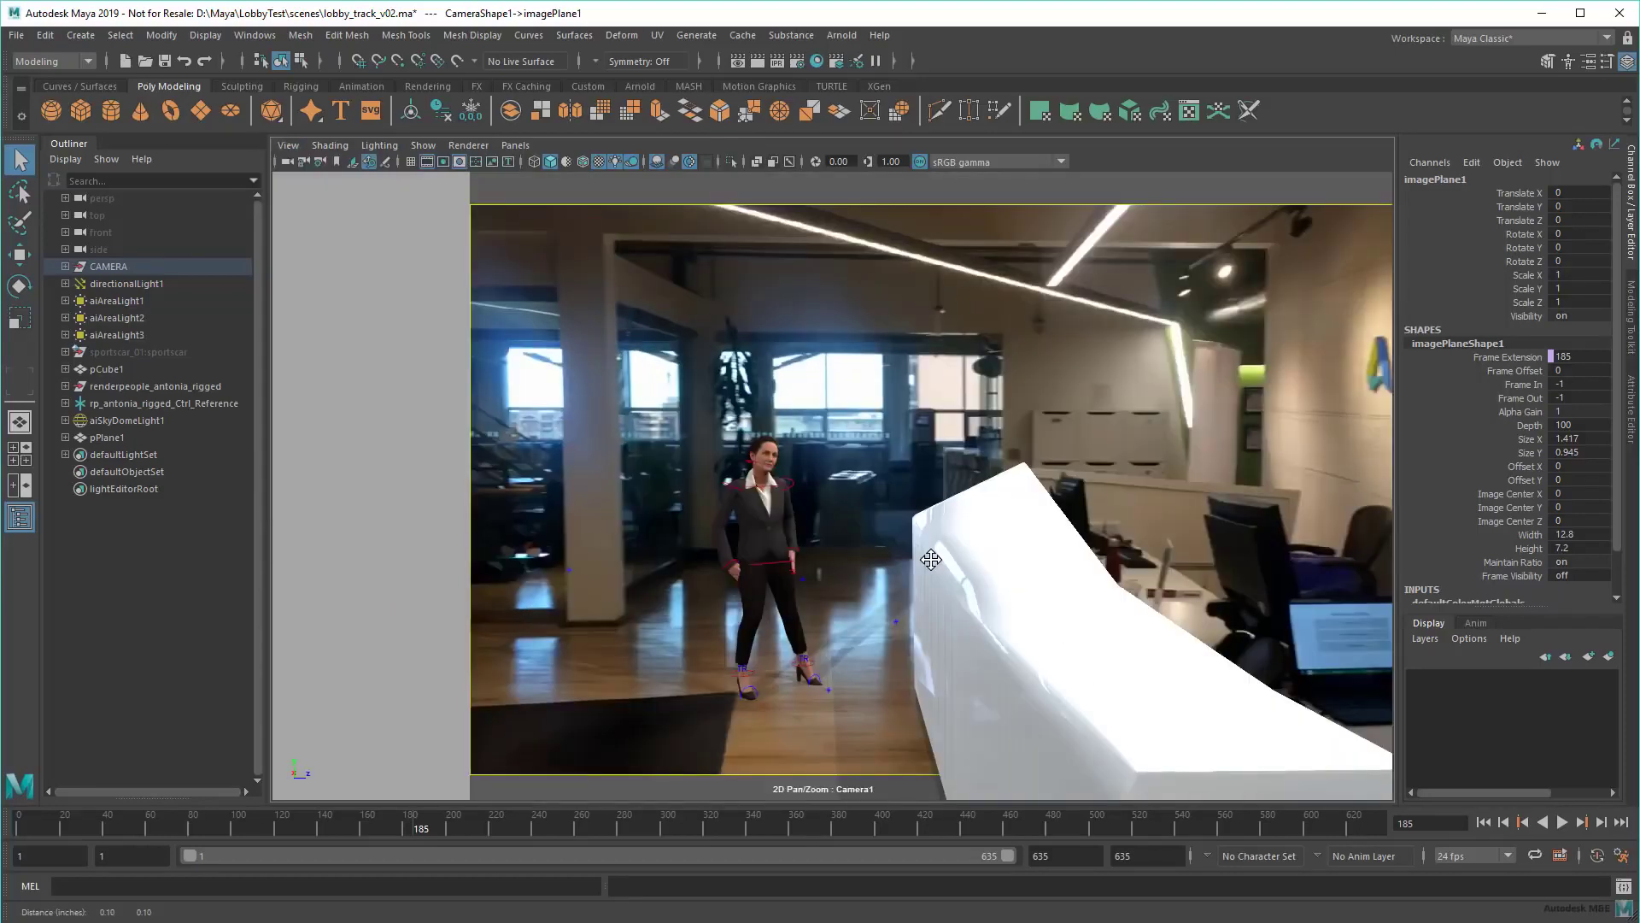
{"action": "left_click_drag", "start_coordinate": [930, 561], "coordinate": [929, 561]}
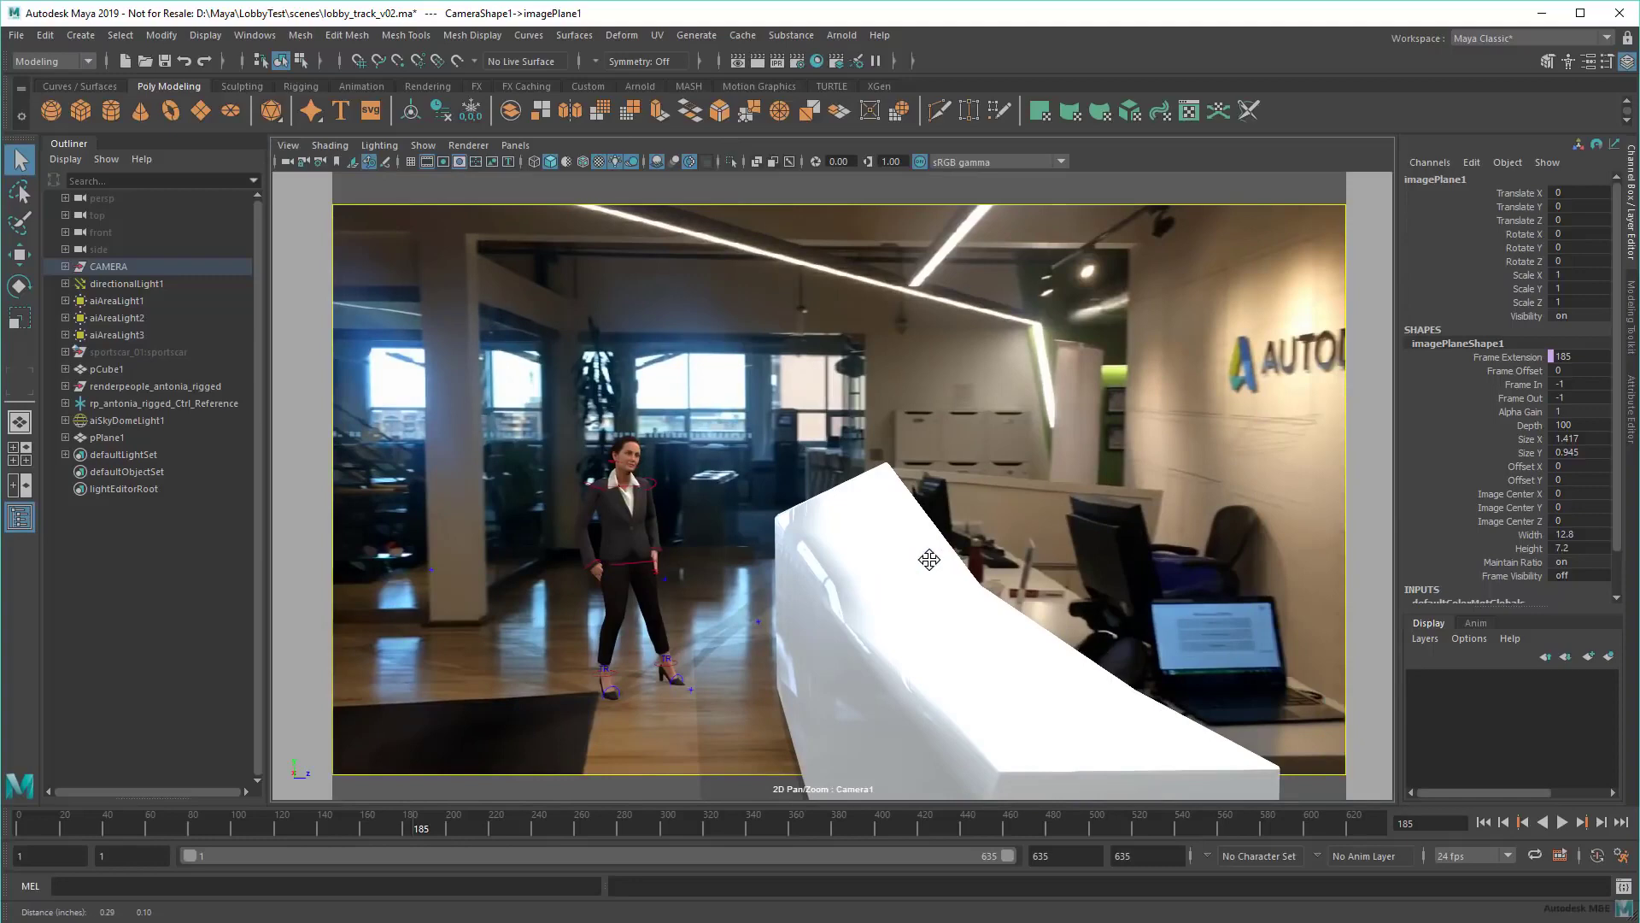
{"action": "scroll", "coordinate": [930, 561], "scroll_direction": "down", "scroll_amount": 2}
{"action": "scroll", "coordinate": [930, 560], "scroll_direction": "down", "scroll_amount": 3}
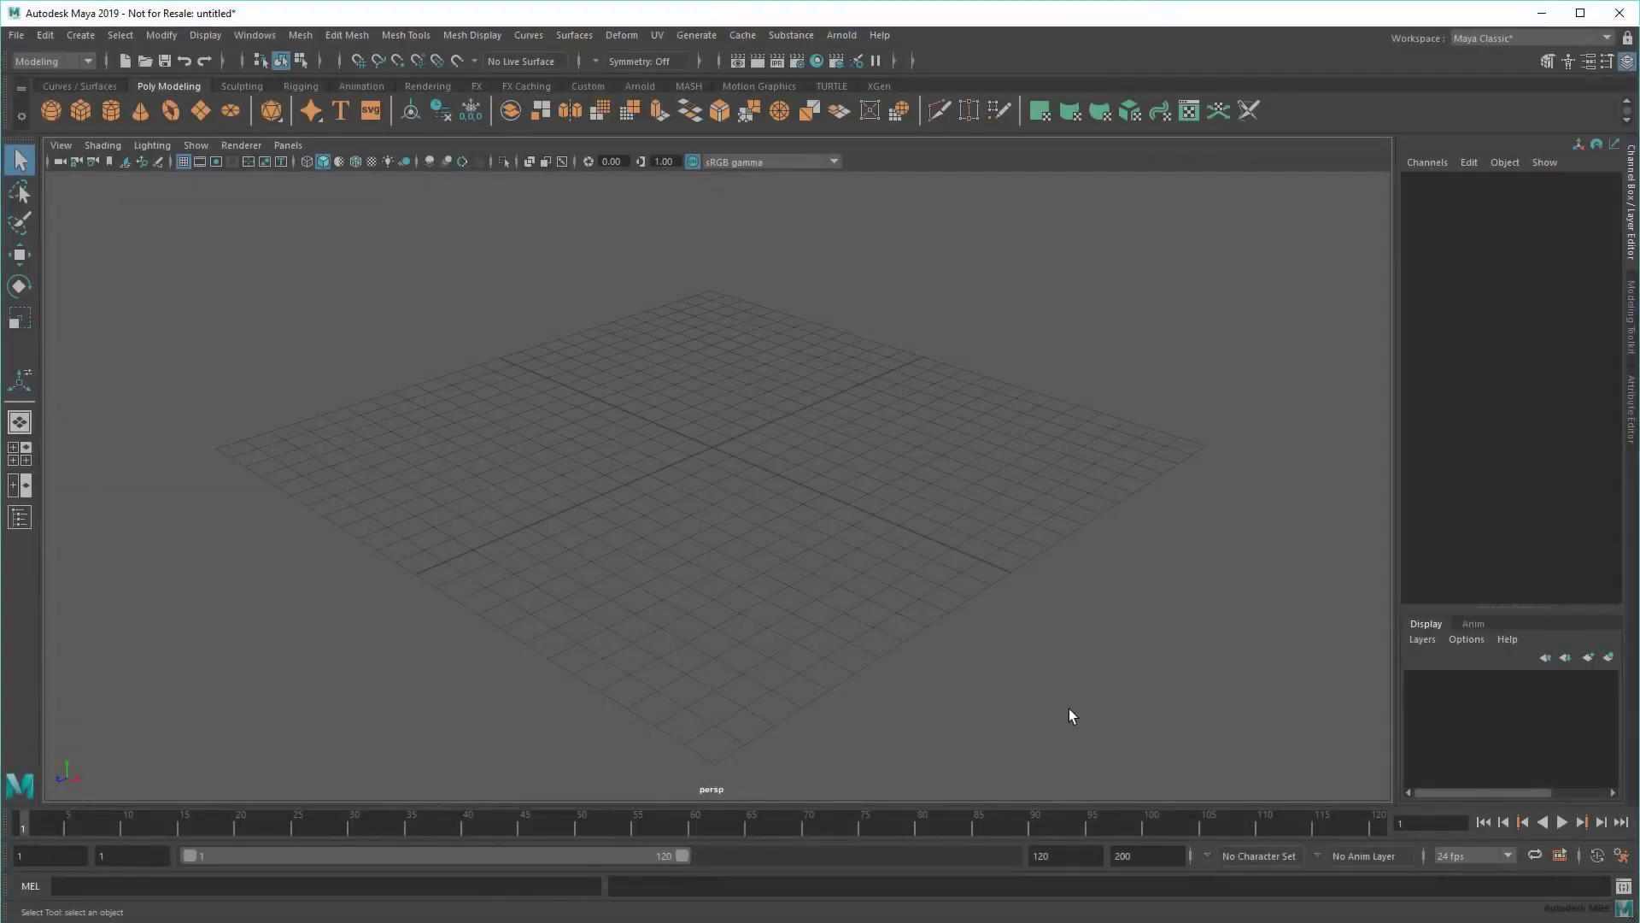
Step: Open the Hotkey Editor from Windows > Settings/Preferences and focus its command search field
{"action": "left_click", "coordinate": [254, 35]}
{"action": "mouse_move", "coordinate": [304, 197]}
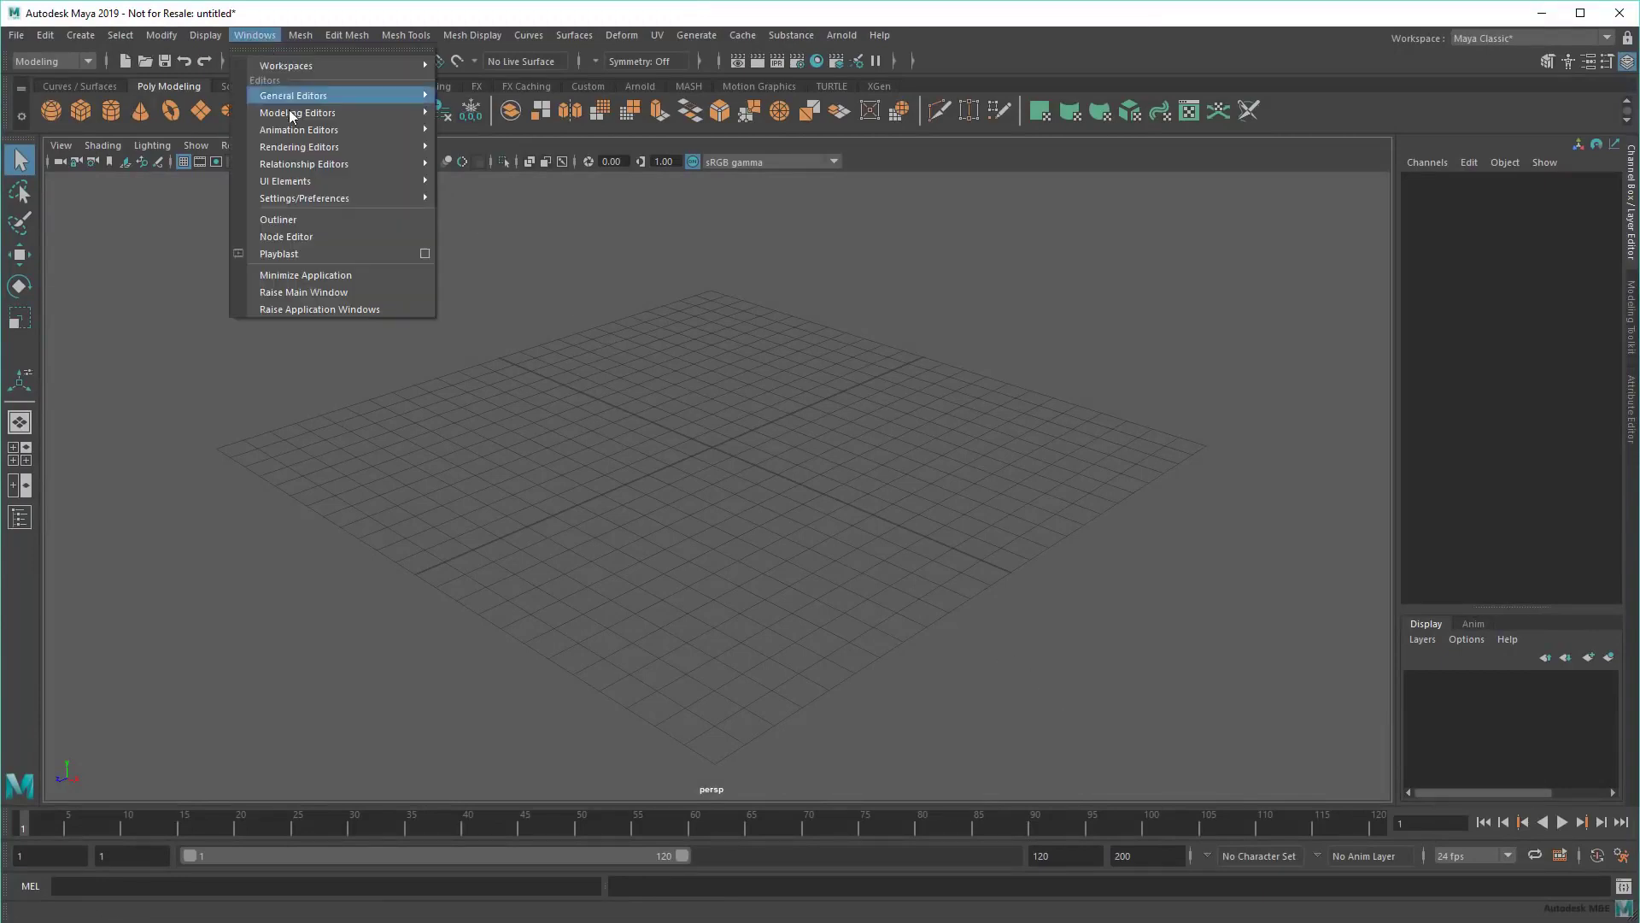
{"action": "left_click", "coordinate": [546, 231]}
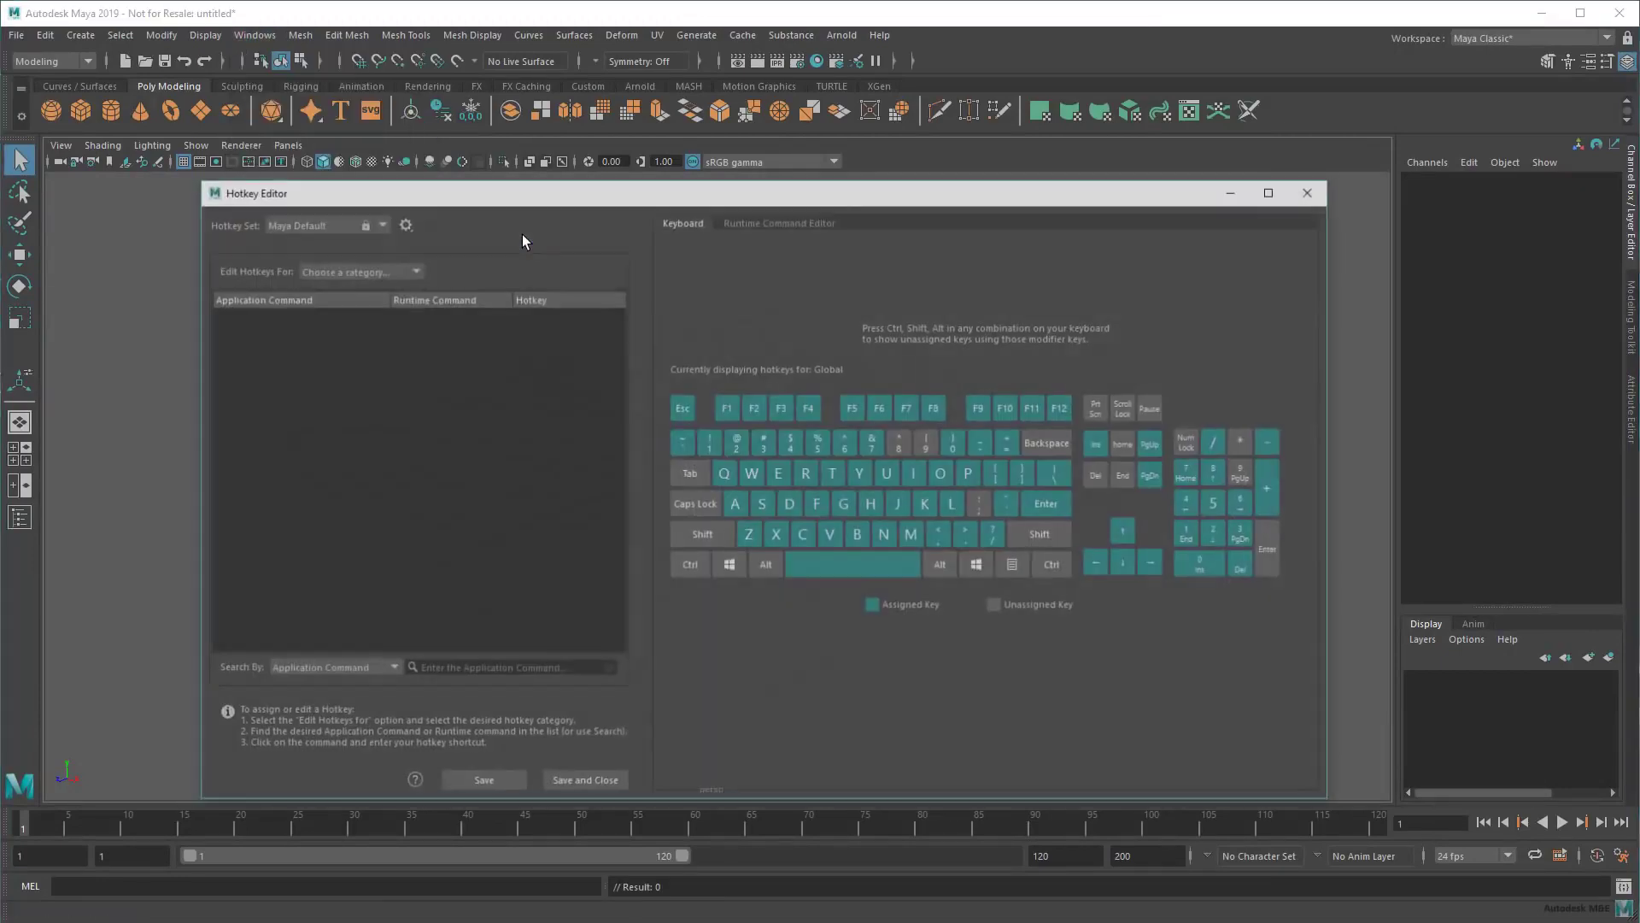
{"action": "left_click", "coordinate": [469, 669]}
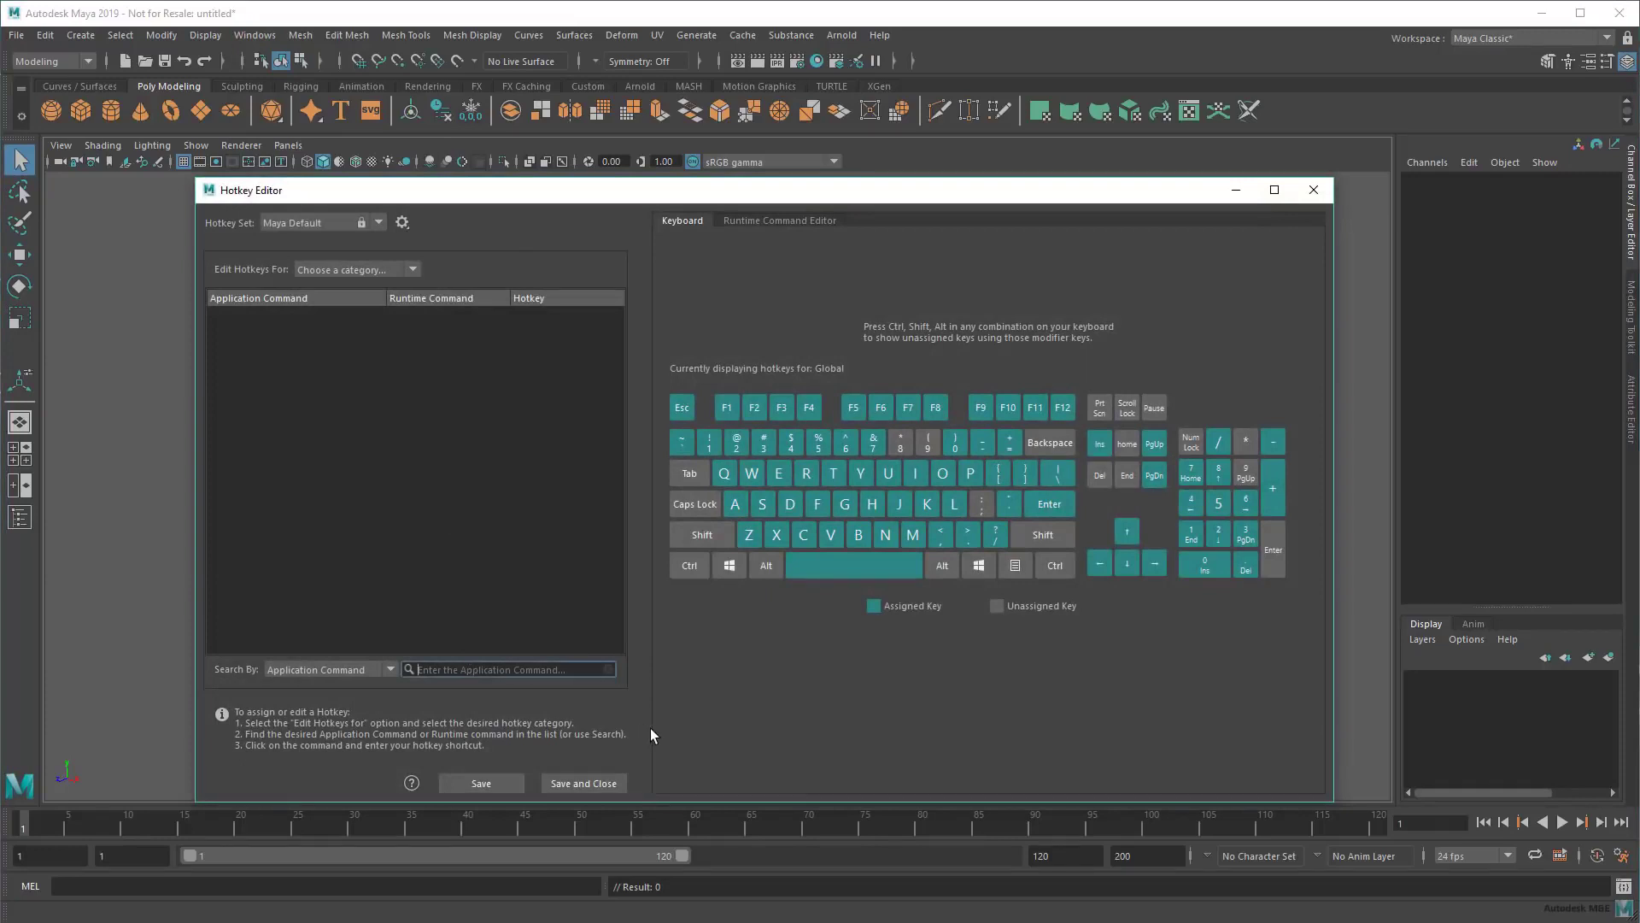
{"action": "type", "text": "w"}
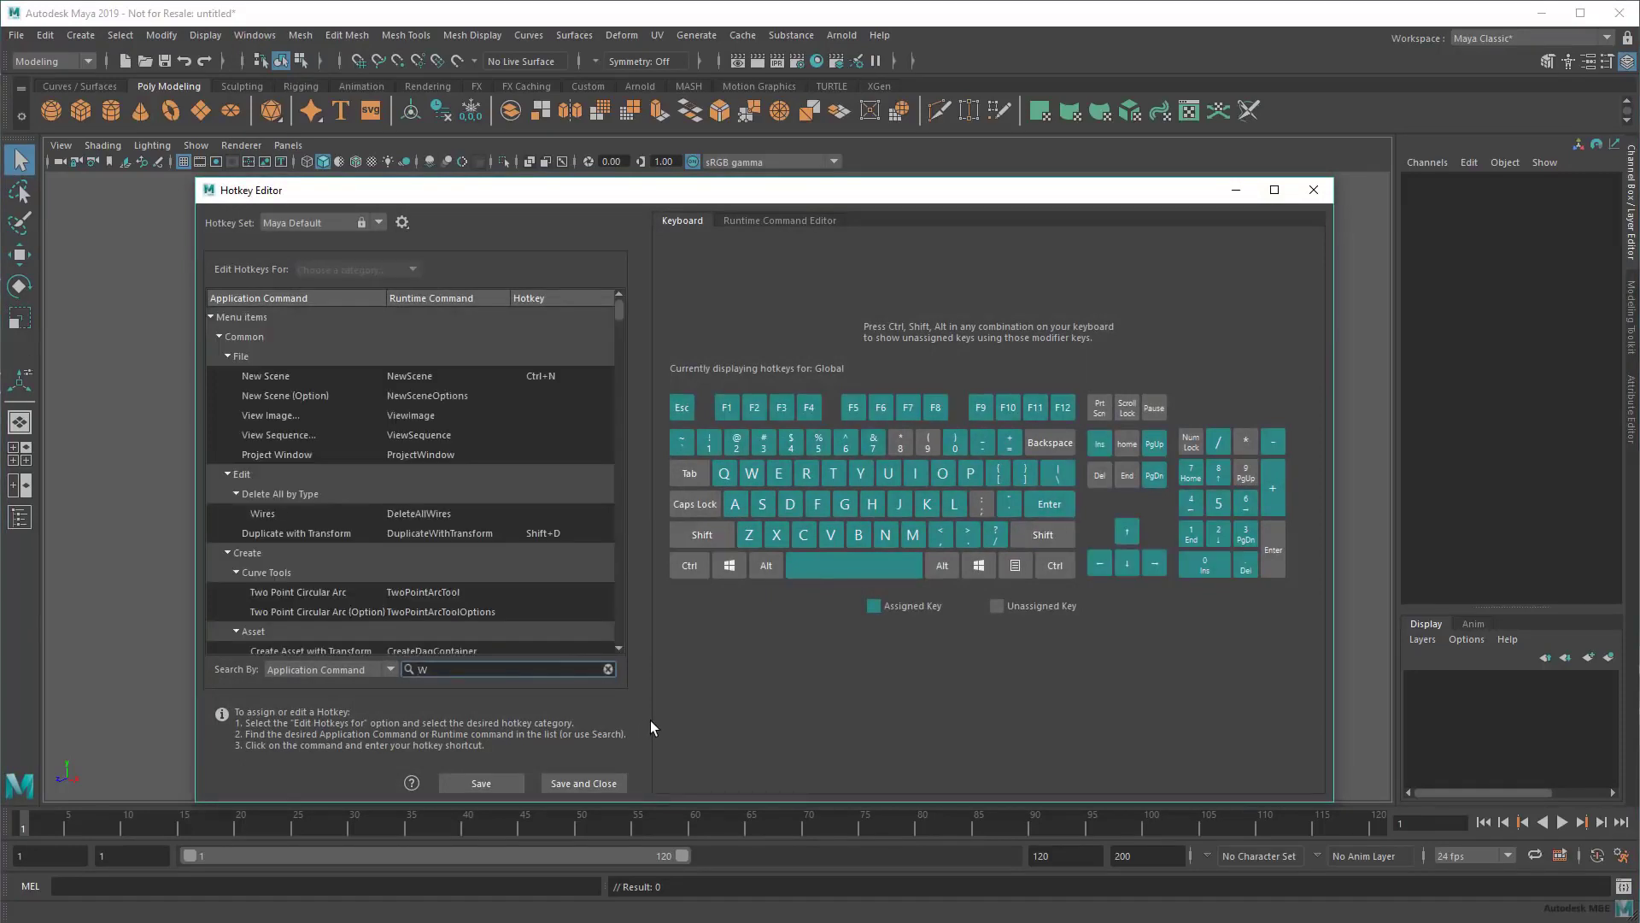